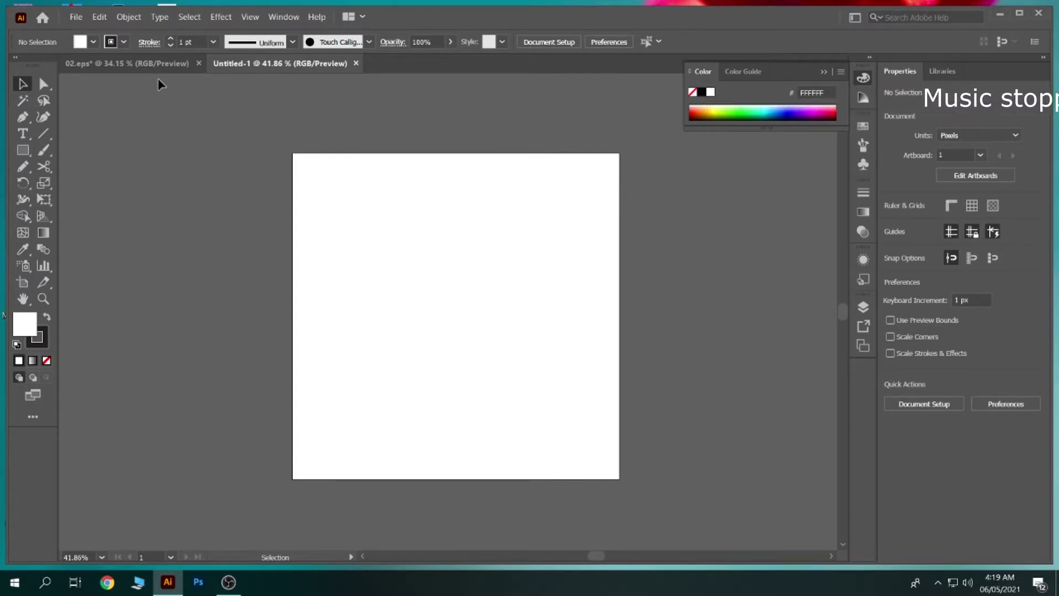
Step: Select and copy all the planet artwork in 02.eps
{"action": "left_click", "coordinate": [161, 64]}
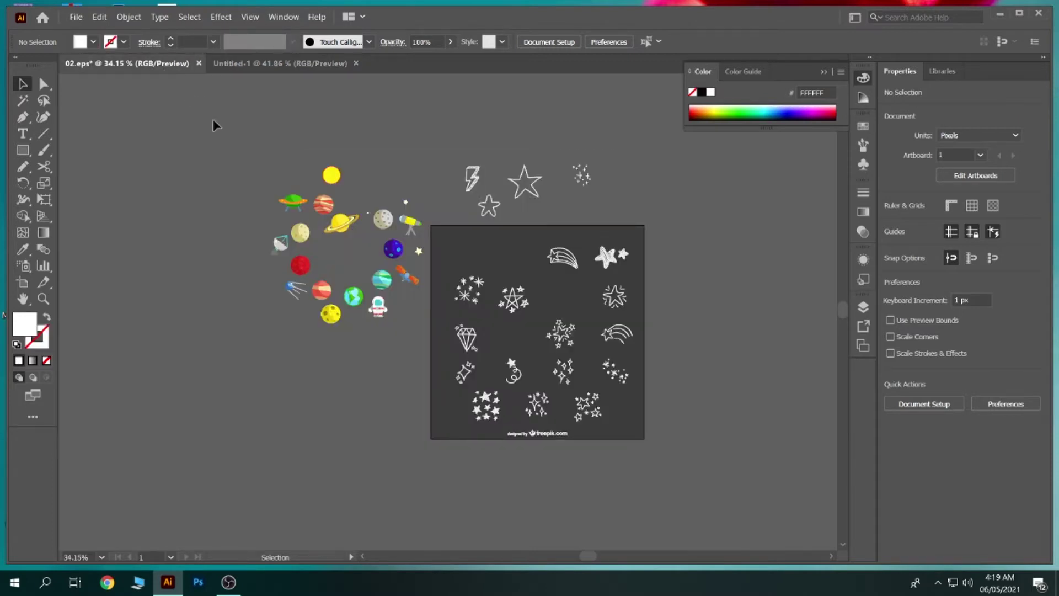
{"action": "left_click_drag", "start_coordinate": [265, 157], "coordinate": [415, 341]}
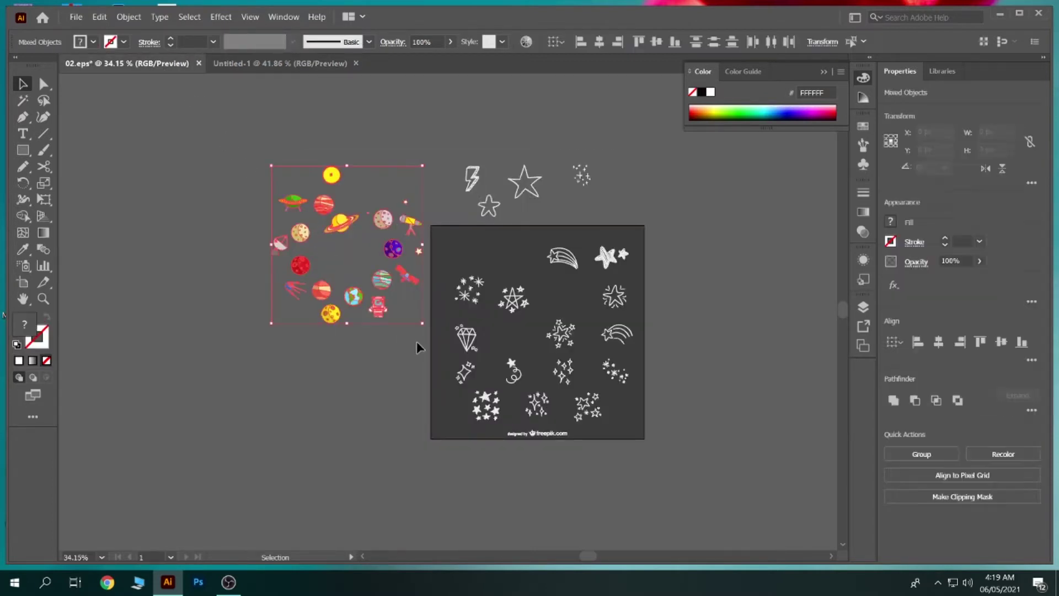
{"action": "left_click_drag", "start_coordinate": [338, 226], "coordinate": [259, 234]}
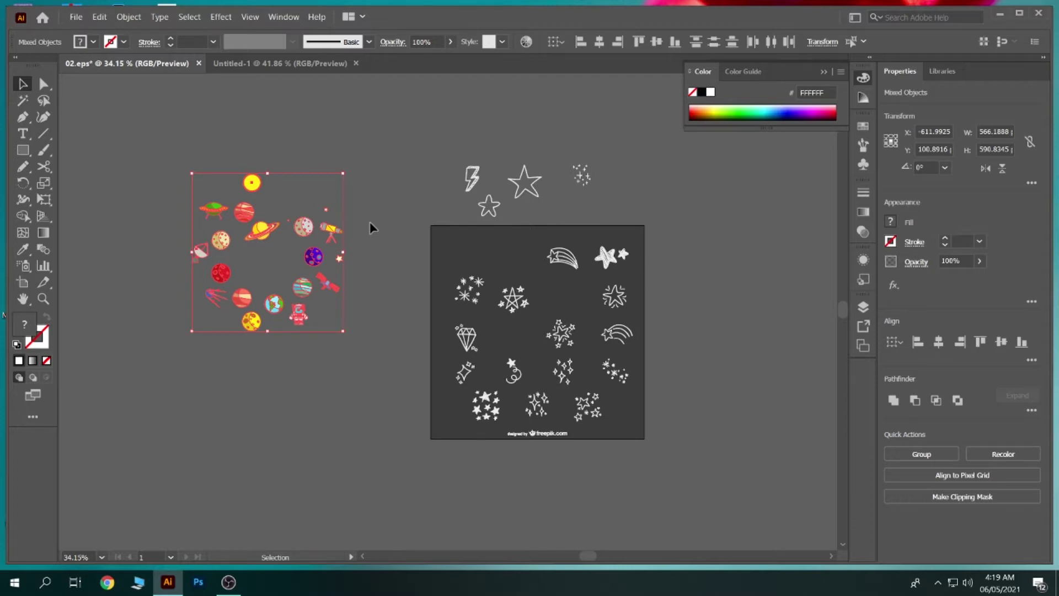
Step: Paste the planets left of the Untitled-1 artboard, then select 02.eps's bolt and stars
{"action": "left_click", "coordinate": [263, 64]}
{"action": "key", "text": "ctrl+v"}
{"action": "mouse_move", "coordinate": [414, 277]}
{"action": "left_mouse_down"}
{"action": "mouse_move", "coordinate": [124, 191]}
{"action": "mouse_move", "coordinate": [146, 143]}
{"action": "left_mouse_up"}
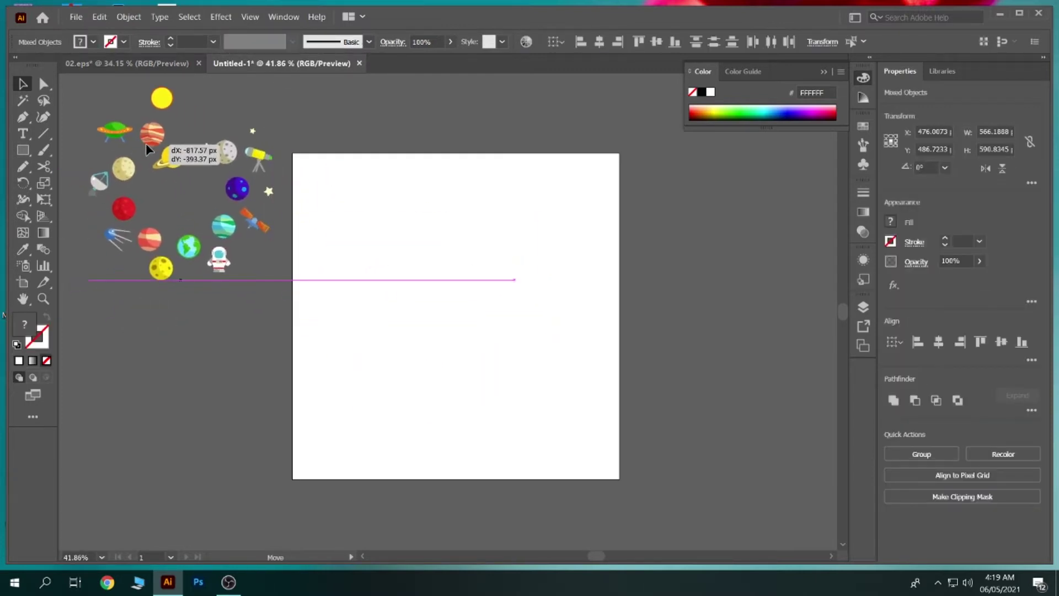
{"action": "left_click", "coordinate": [262, 105]}
{"action": "left_click", "coordinate": [127, 63]}
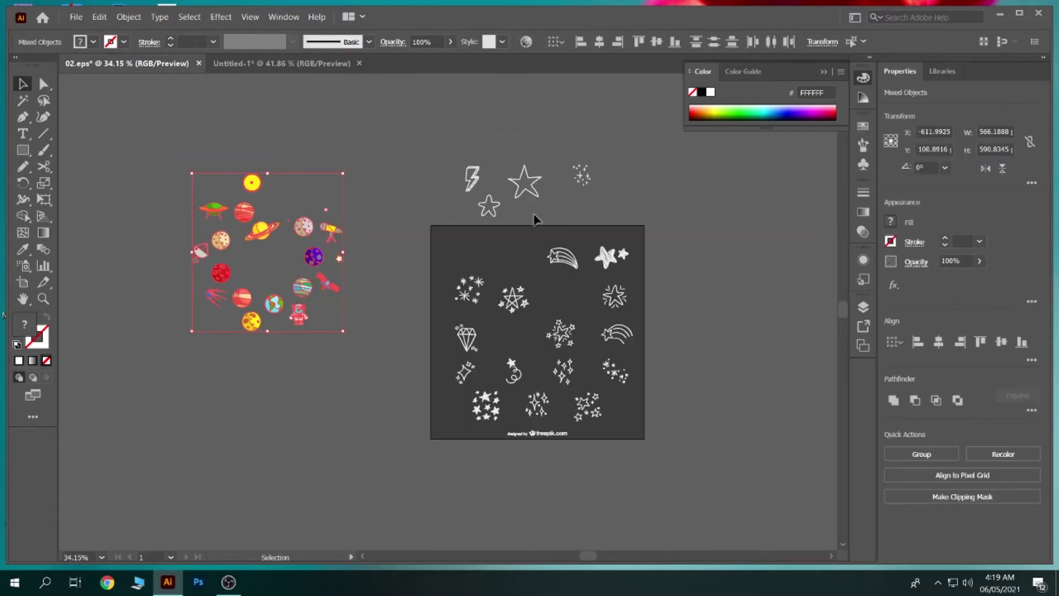
{"action": "left_click_drag", "start_coordinate": [459, 160], "coordinate": [534, 219]}
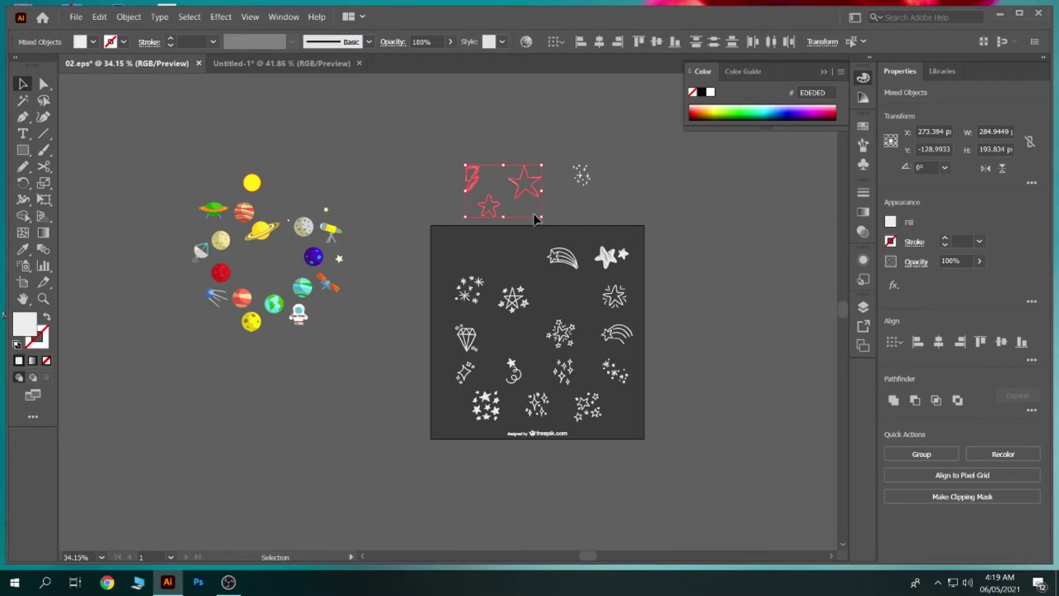
Step: Paste the lightning bolt and two stars into Untitled-1 above the artboard
{"action": "left_click", "coordinate": [269, 66]}
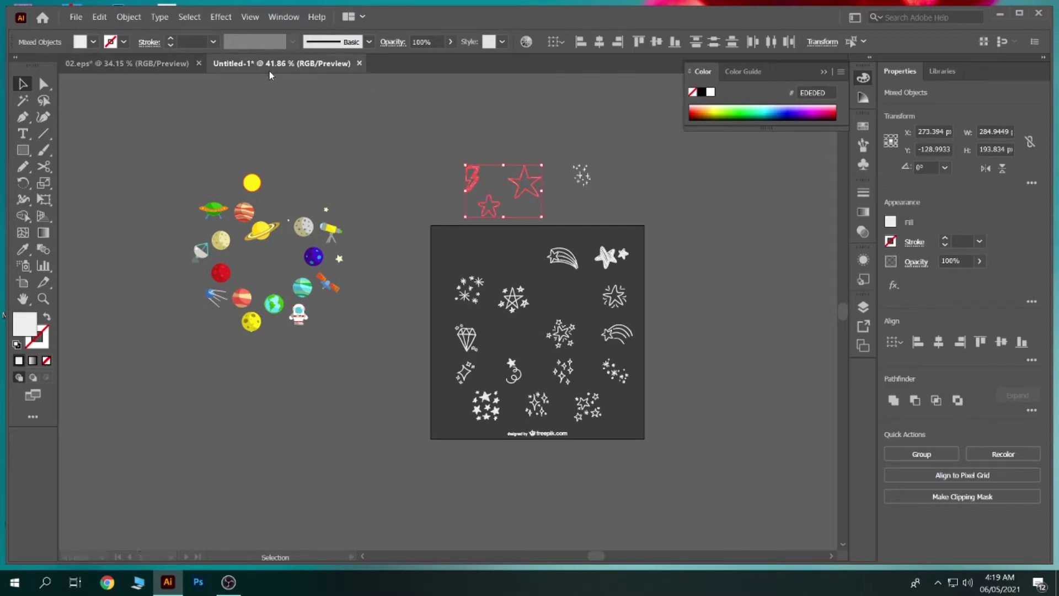
{"action": "key", "text": "ctrl+v"}
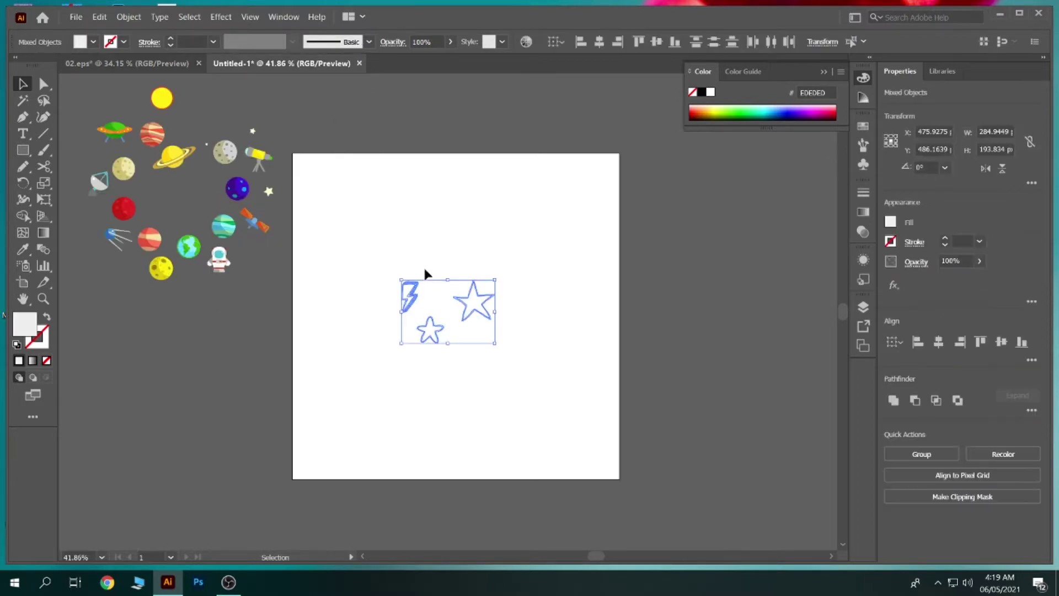
{"action": "left_click_drag", "start_coordinate": [463, 302], "coordinate": [399, 107]}
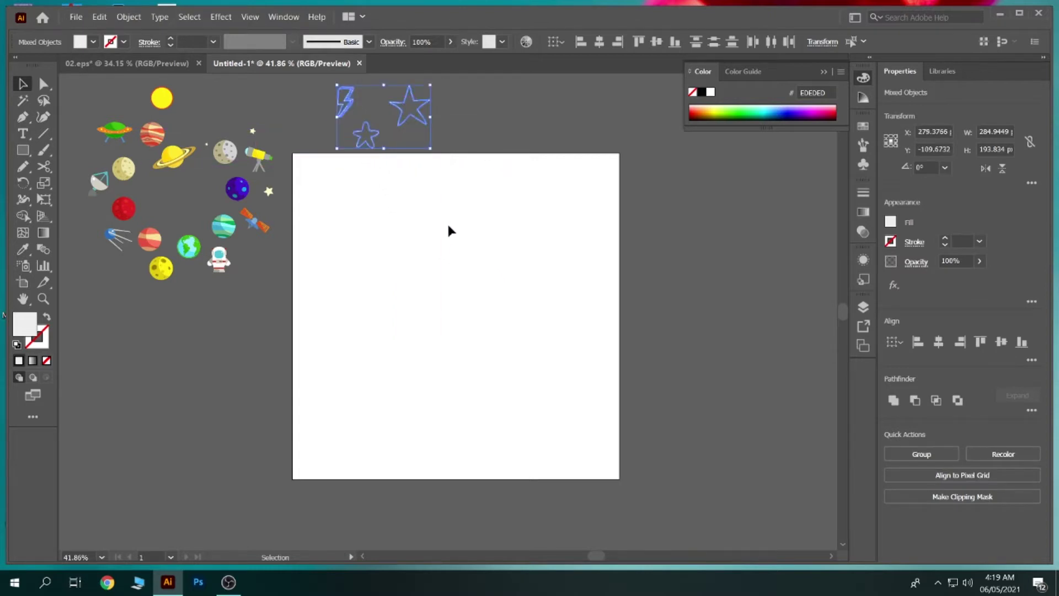
{"action": "left_click", "coordinate": [424, 216]}
{"action": "scroll", "coordinate": [411, 230], "scroll_direction": "up", "scroll_amount": 2}
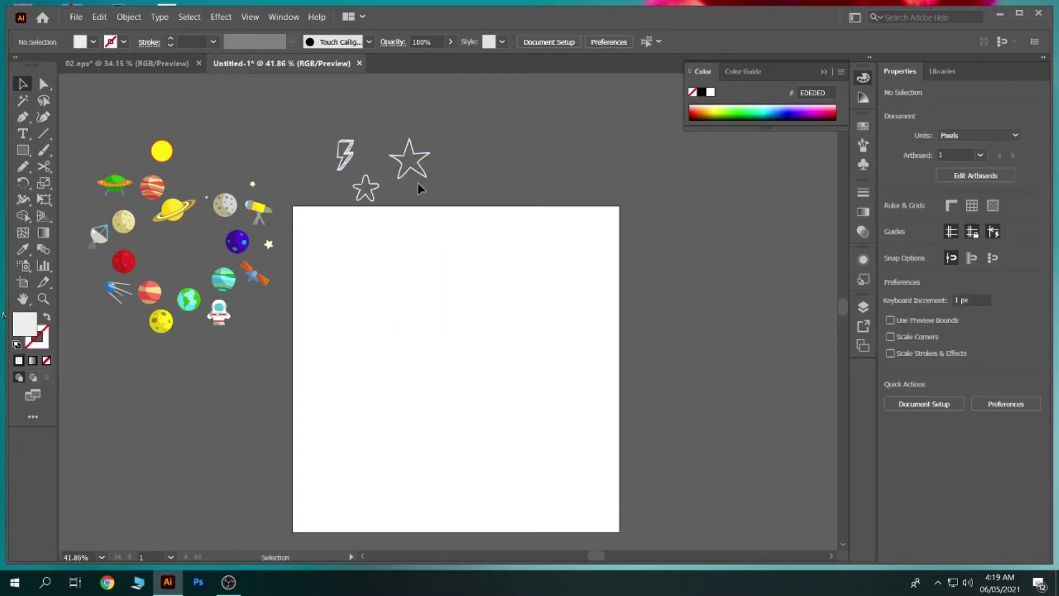
{"action": "key", "text": "z"}
{"action": "left_click", "coordinate": [483, 200]}
{"action": "key", "text": "v"}
{"action": "key", "text": "c"}
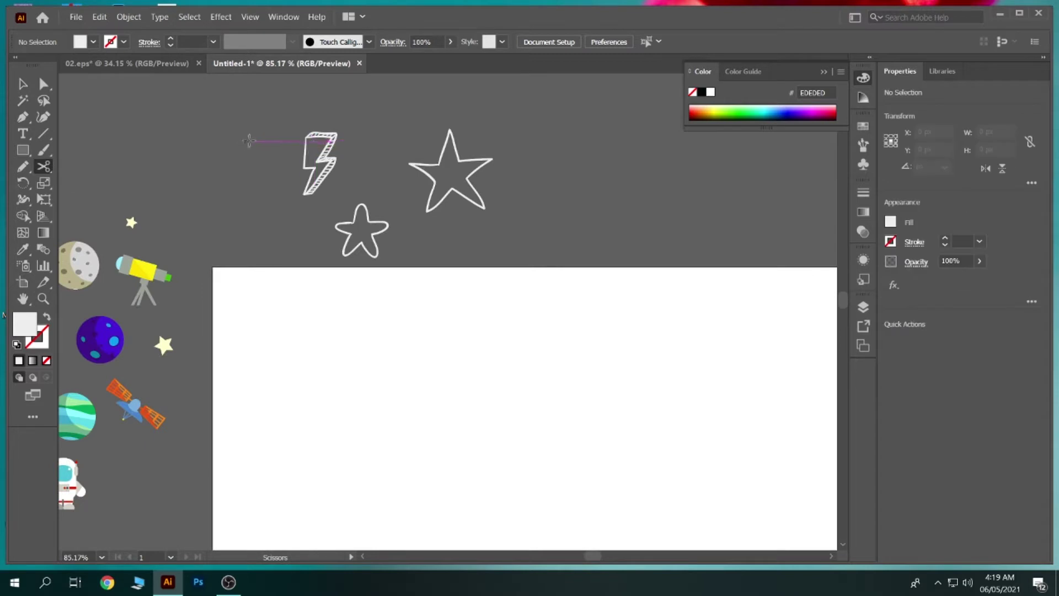
Step: Recolour the bolt and both stars to near-black #191919
{"action": "key", "text": "ctrl+a"}
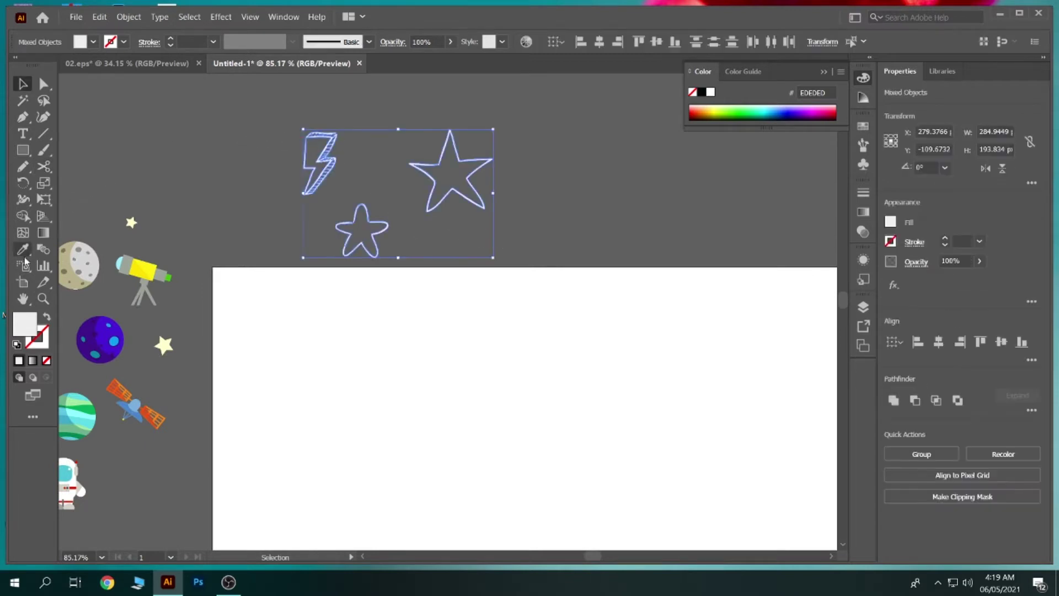
{"action": "double_click", "coordinate": [27, 332]}
{"action": "left_click_drag", "start_coordinate": [359, 297], "coordinate": [341, 351]}
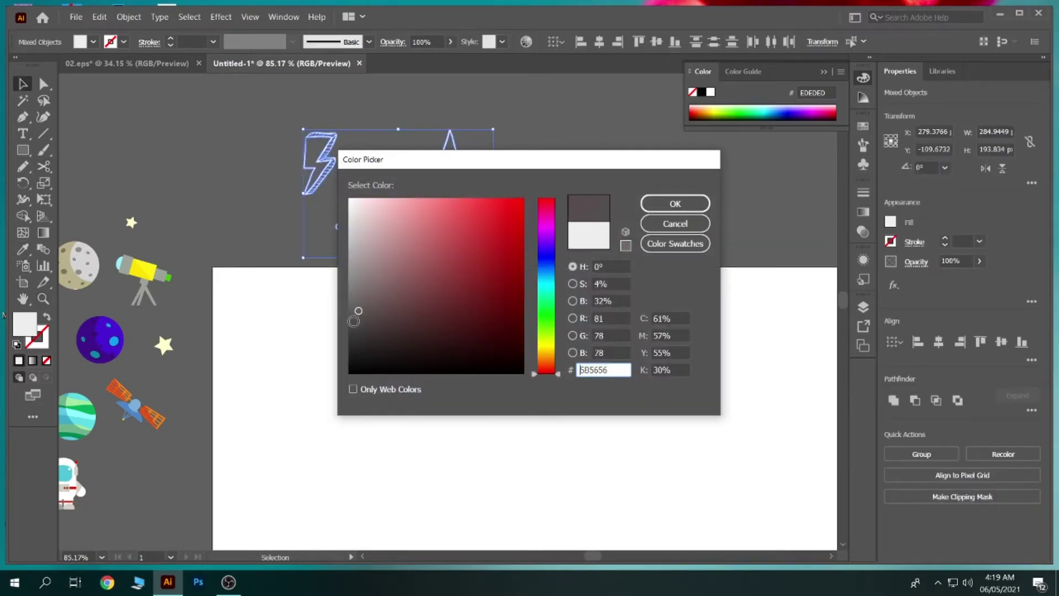
{"action": "left_click", "coordinate": [675, 204]}
{"action": "left_click", "coordinate": [507, 166]}
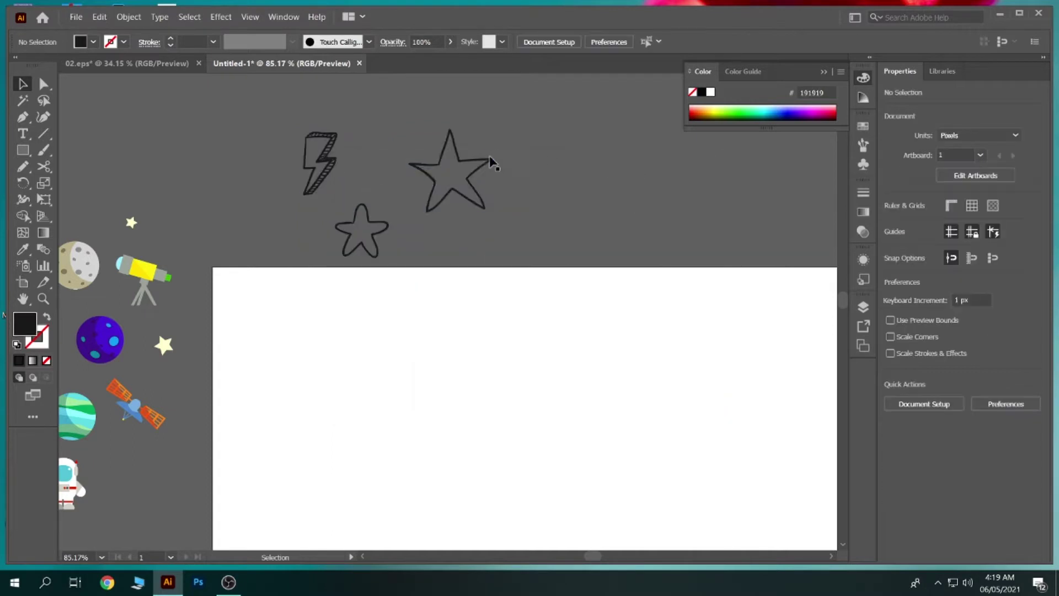
Step: Move the lightning bolt to the upper right of the big star
{"action": "left_click_drag", "start_coordinate": [310, 174], "coordinate": [508, 150]}
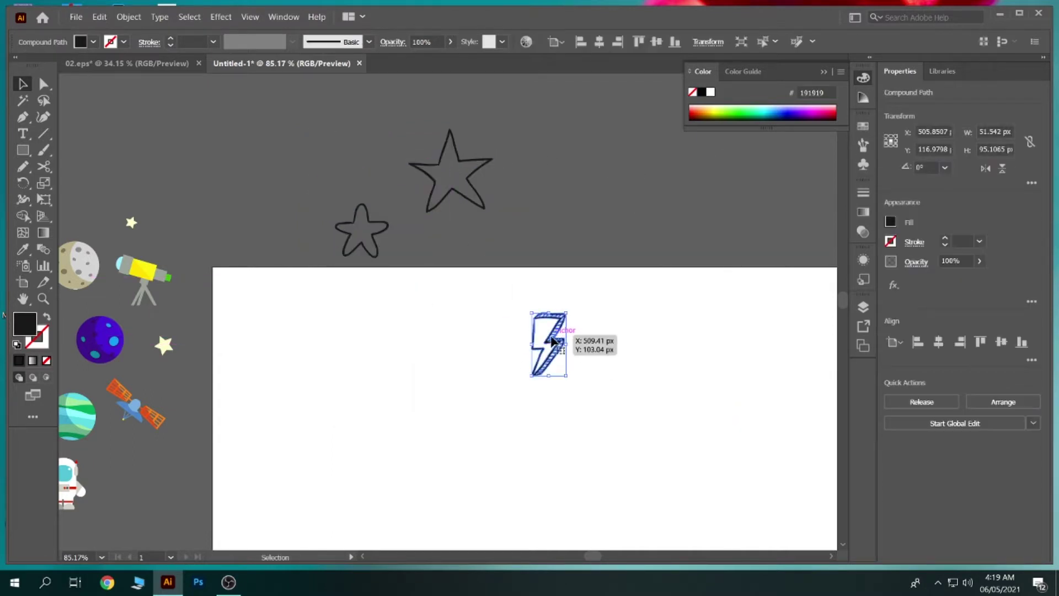
{"action": "left_click", "coordinate": [646, 363]}
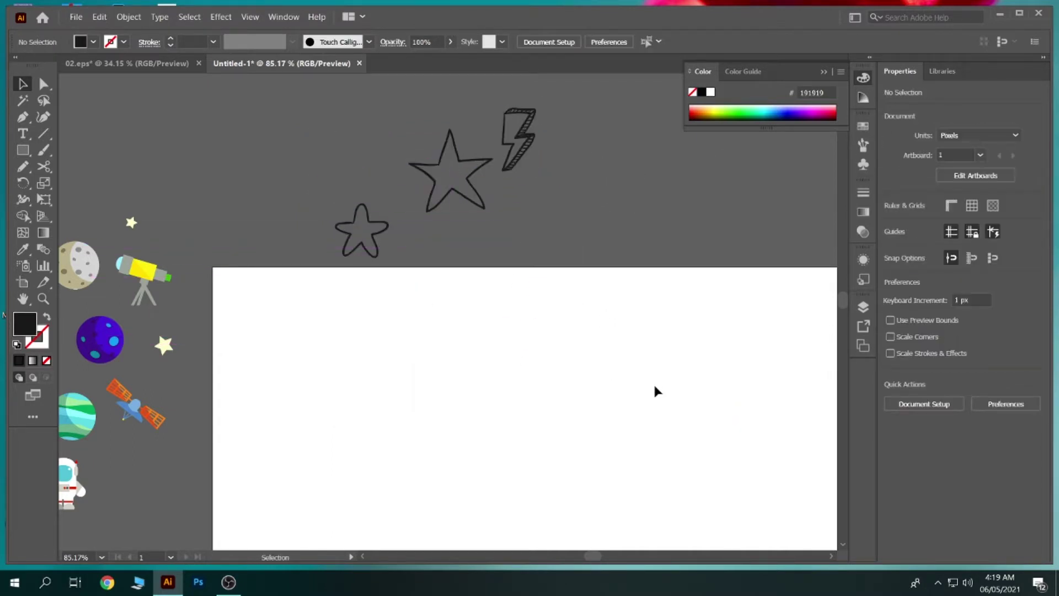
{"action": "scroll", "coordinate": [655, 390], "scroll_direction": "down", "scroll_amount": 5}
Step: Move the grey moon and purple planet onto the artboard, resizing the moon
{"action": "key", "text": "z"}
{"action": "mouse_move", "coordinate": [293, 227]}
{"action": "left_mouse_down"}
{"action": "mouse_move", "coordinate": [437, 293]}
{"action": "mouse_move", "coordinate": [258, 255]}
{"action": "left_mouse_up"}
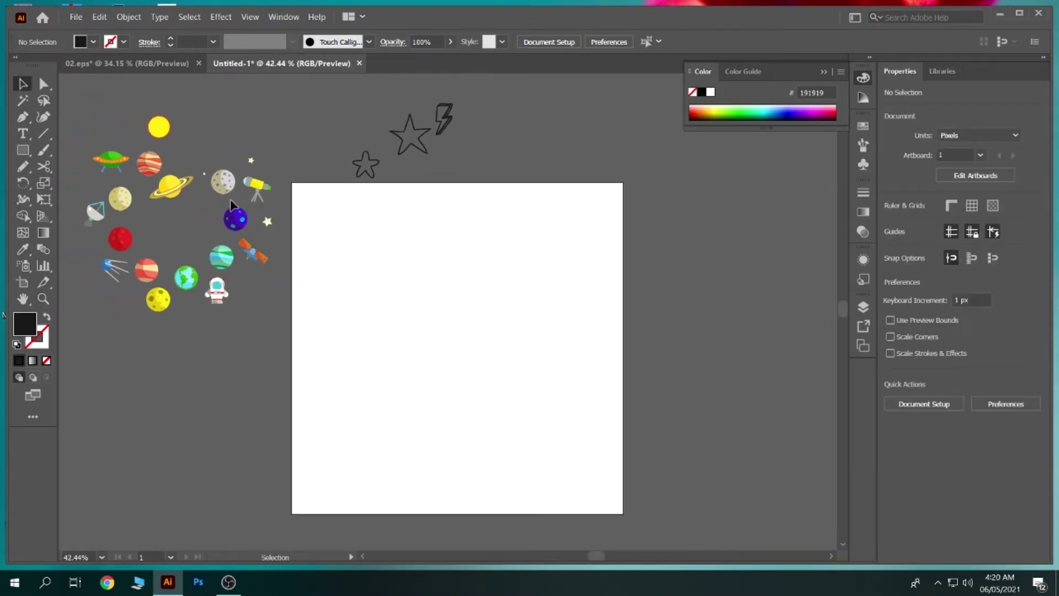
{"action": "mouse_move", "coordinate": [230, 190]}
{"action": "left_mouse_down"}
{"action": "mouse_move", "coordinate": [338, 245]}
{"action": "mouse_move", "coordinate": [347, 224]}
{"action": "mouse_move", "coordinate": [353, 230]}
{"action": "left_mouse_up"}
{"action": "left_click", "coordinate": [366, 235]}
{"action": "left_click", "coordinate": [347, 229]}
{"action": "left_click_drag", "start_coordinate": [353, 232], "coordinate": [348, 232]}
{"action": "left_click", "coordinate": [359, 260]}
{"action": "mouse_move", "coordinate": [241, 223]}
{"action": "left_mouse_down"}
{"action": "mouse_move", "coordinate": [401, 232]}
{"action": "mouse_move", "coordinate": [419, 250]}
{"action": "left_mouse_up"}
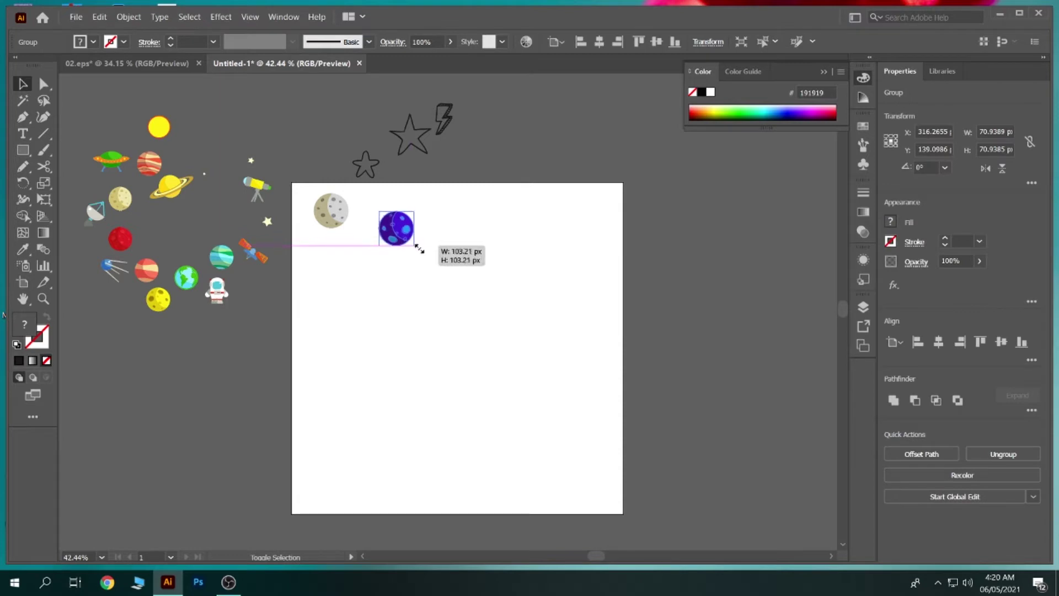
{"action": "left_click", "coordinate": [322, 282]}
Step: Move the yellow planet onto the artboard, scaled to about 118 px
{"action": "left_click_drag", "start_coordinate": [158, 137], "coordinate": [450, 335]}
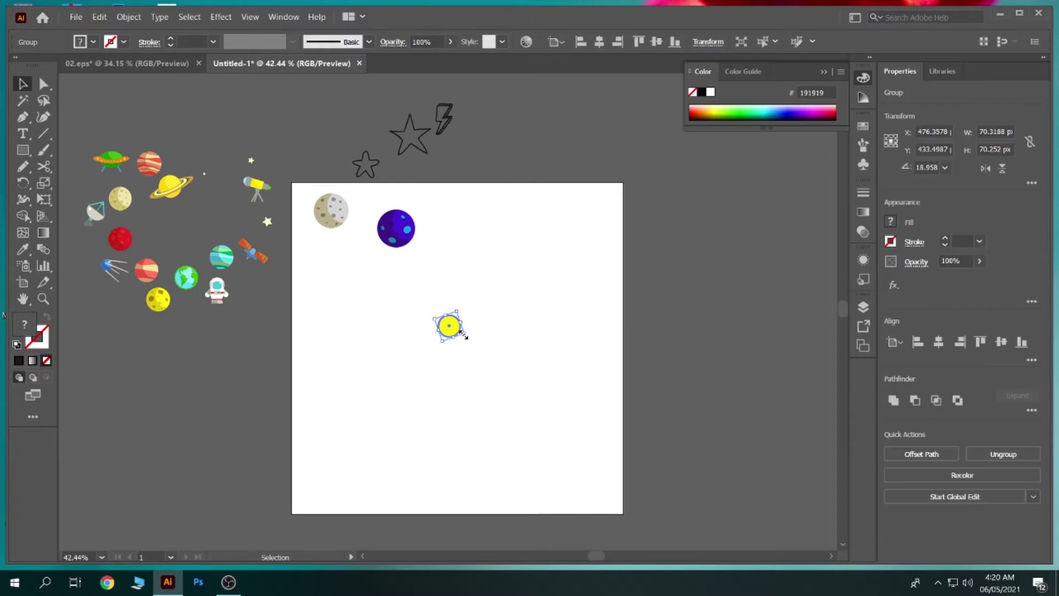
{"action": "left_click_drag", "start_coordinate": [467, 335], "coordinate": [484, 347]}
{"action": "left_click", "coordinate": [485, 397]}
{"action": "left_click", "coordinate": [465, 342]}
{"action": "left_click_drag", "start_coordinate": [485, 344], "coordinate": [120, 374]}
{"action": "left_click", "coordinate": [468, 364]}
Step: Place the small yellow moon on the artboard, enlarged to about 110 px
{"action": "mouse_move", "coordinate": [158, 299]}
{"action": "left_mouse_down"}
{"action": "mouse_move", "coordinate": [423, 331]}
{"action": "mouse_move", "coordinate": [458, 365]}
{"action": "left_mouse_up"}
{"action": "left_click", "coordinate": [477, 397]}
{"action": "key", "text": "z"}
{"action": "left_click_drag", "start_coordinate": [419, 331], "coordinate": [431, 368]}
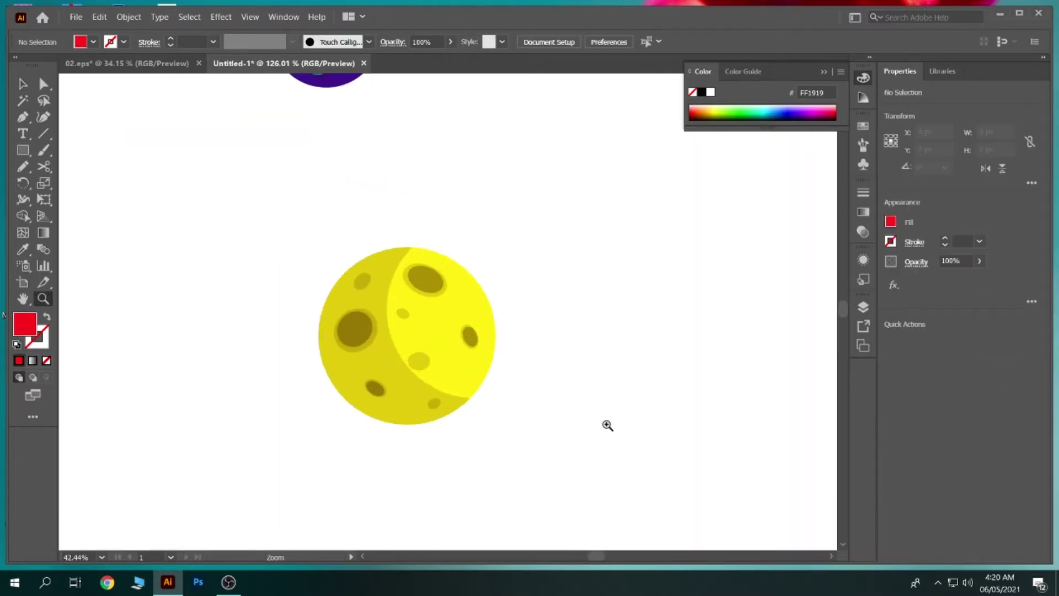
{"action": "scroll", "coordinate": [431, 367], "scroll_direction": "down", "scroll_amount": 5}
{"action": "scroll", "coordinate": [485, 361], "scroll_direction": "down", "scroll_amount": 2}
{"action": "scroll", "coordinate": [548, 369], "scroll_direction": "down", "scroll_amount": 1}
{"action": "scroll", "coordinate": [548, 368], "scroll_direction": "down", "scroll_amount": 2}
{"action": "scroll", "coordinate": [497, 327], "scroll_direction": "up", "scroll_amount": 2}
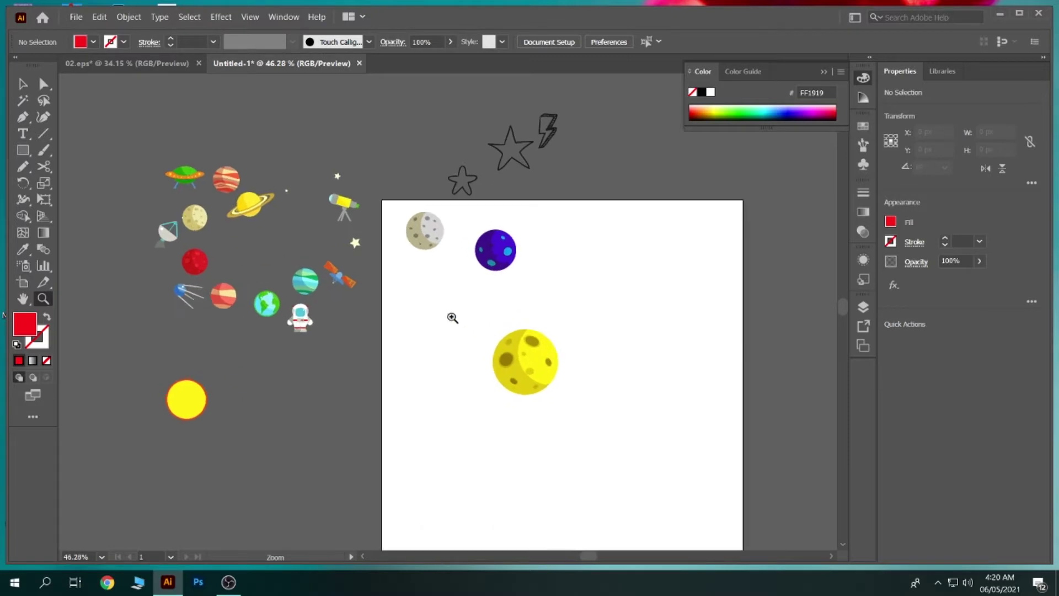
Step: Place the teal planet at the right, aligned with the purple planet along the top row
{"action": "key", "text": "v"}
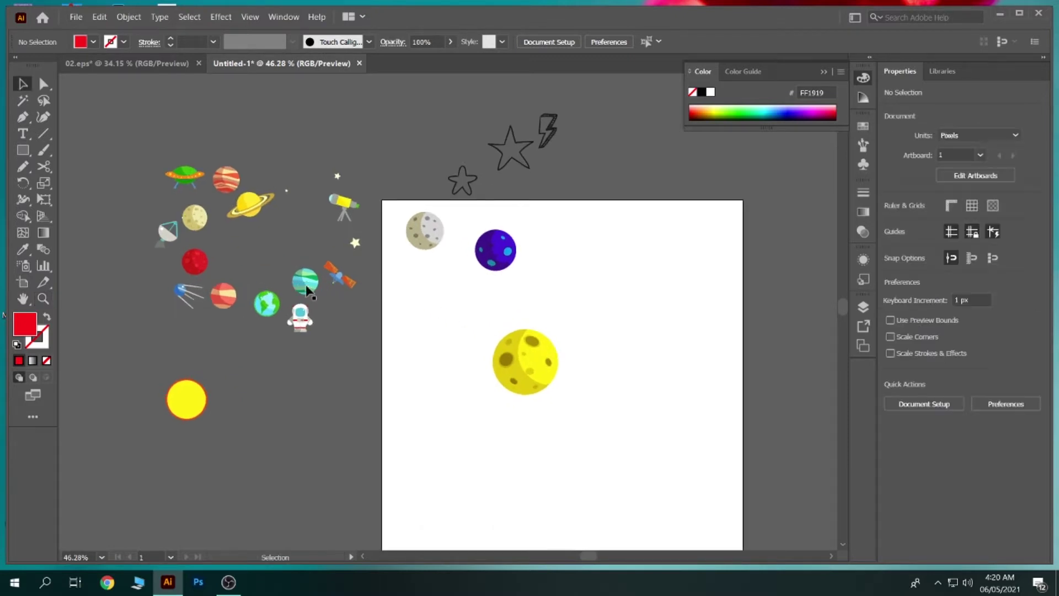
{"action": "mouse_move", "coordinate": [307, 286]}
{"action": "left_mouse_down"}
{"action": "mouse_move", "coordinate": [576, 280]}
{"action": "mouse_move", "coordinate": [596, 300]}
{"action": "mouse_move", "coordinate": [574, 240]}
{"action": "mouse_move", "coordinate": [639, 251]}
{"action": "left_mouse_up"}
{"action": "left_click", "coordinate": [554, 276]}
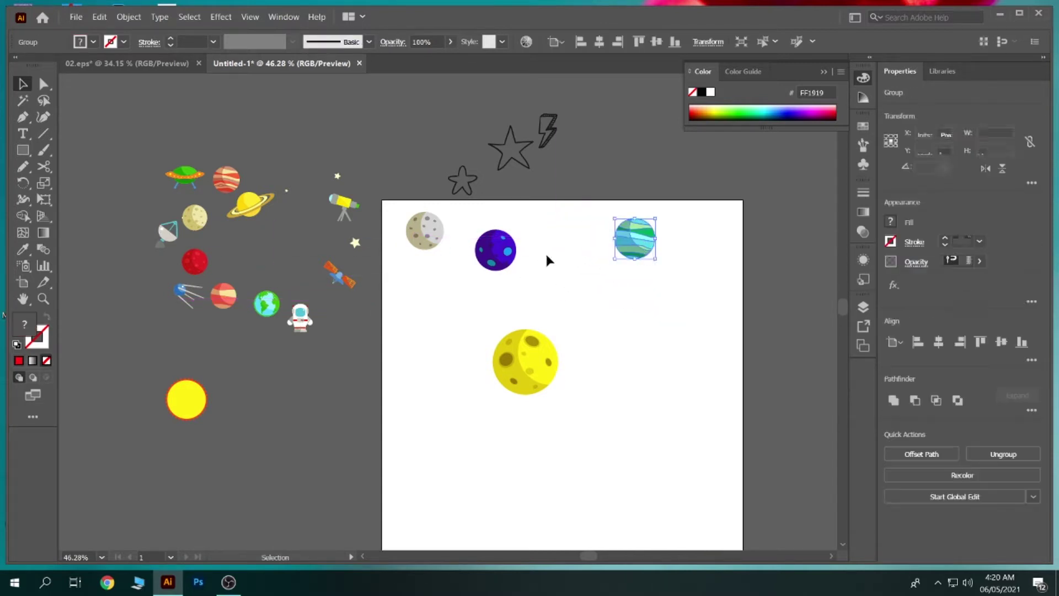
{"action": "left_click_drag", "start_coordinate": [499, 251], "coordinate": [529, 234]}
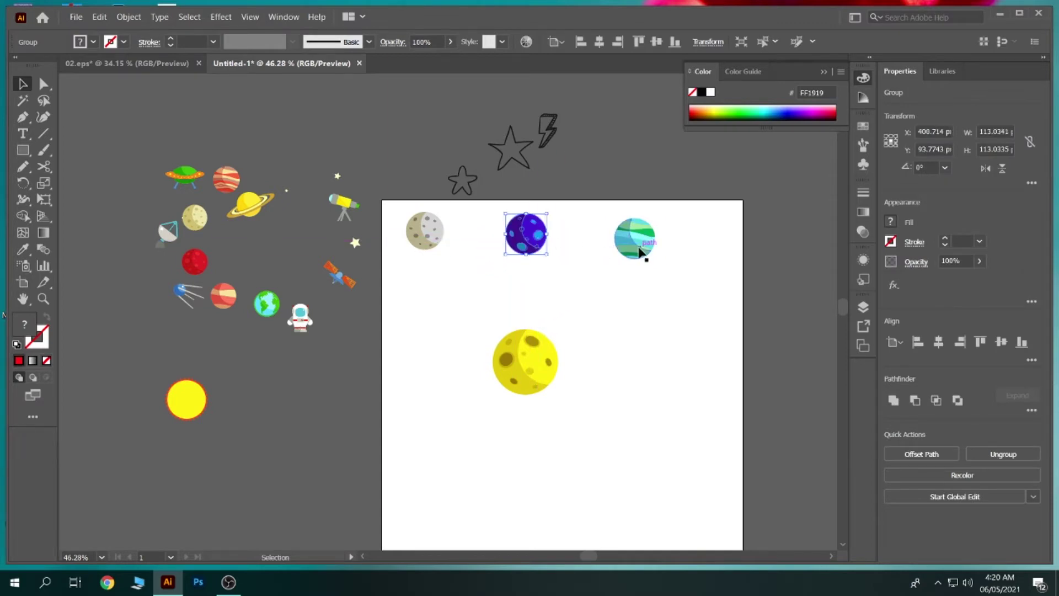
{"action": "left_click_drag", "start_coordinate": [639, 251], "coordinate": [646, 247]}
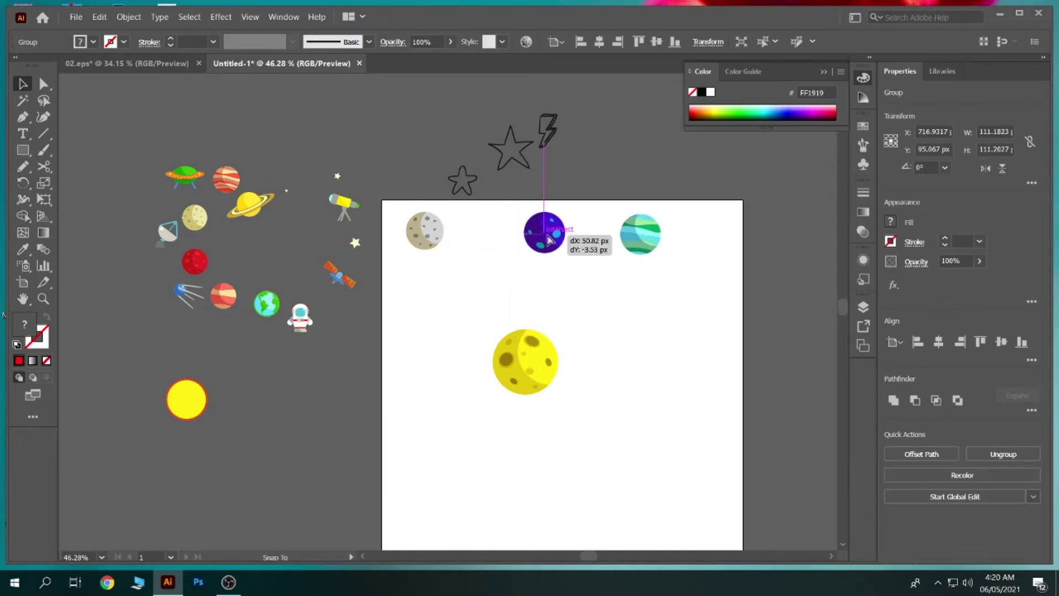
{"action": "left_click_drag", "start_coordinate": [525, 239], "coordinate": [531, 237]}
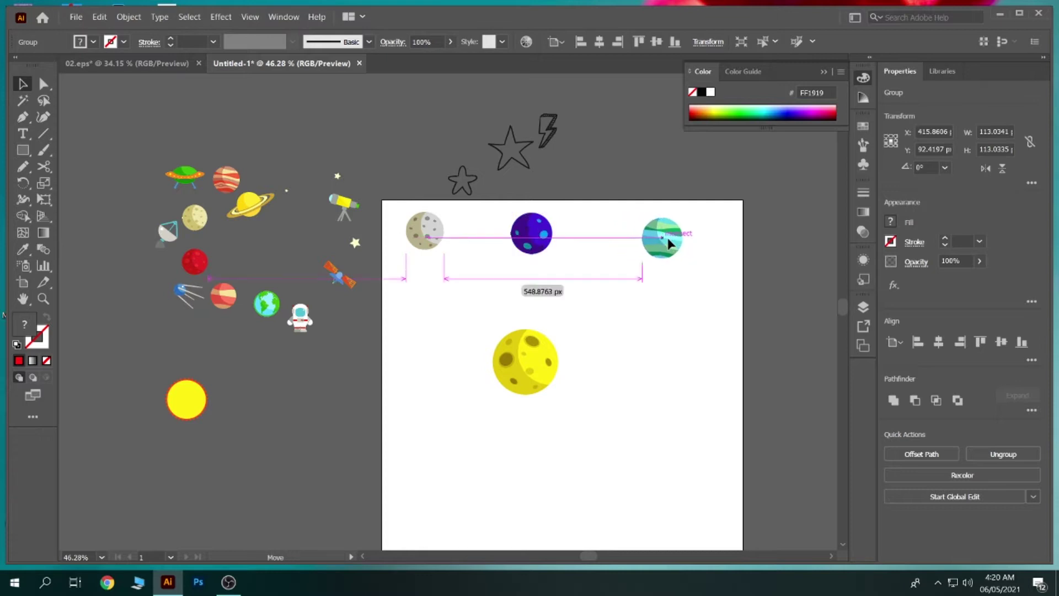
{"action": "left_click_drag", "start_coordinate": [638, 242], "coordinate": [624, 242]}
{"action": "left_click_drag", "start_coordinate": [532, 243], "coordinate": [552, 243]}
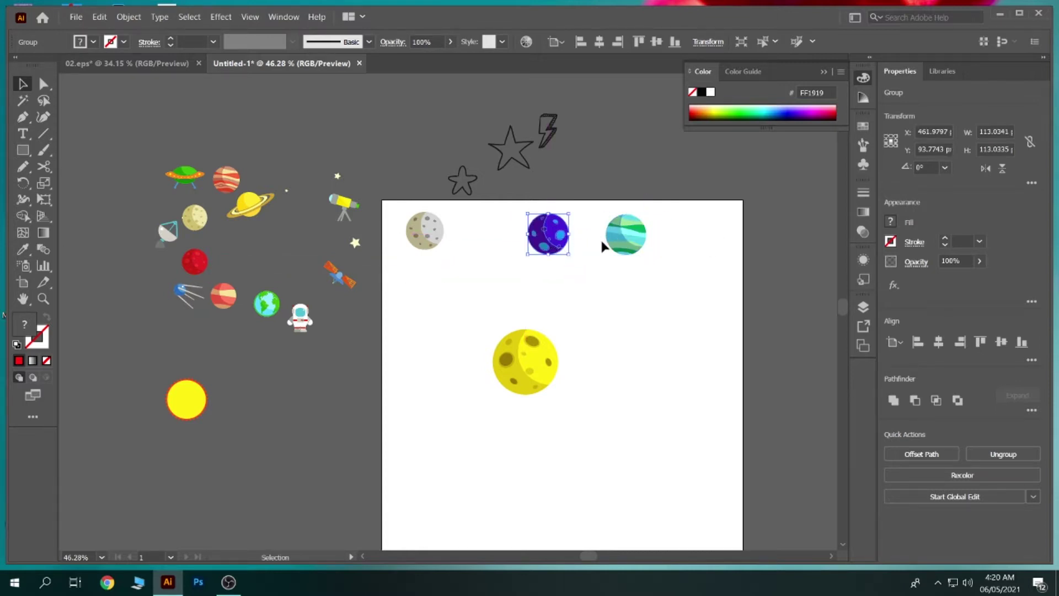
{"action": "left_click_drag", "start_coordinate": [634, 245], "coordinate": [705, 241]}
{"action": "left_click_drag", "start_coordinate": [564, 235], "coordinate": [569, 230]}
Step: Shrink and raise the yellow moon, and bring the striped planet to the left side
{"action": "left_click", "coordinate": [531, 353]}
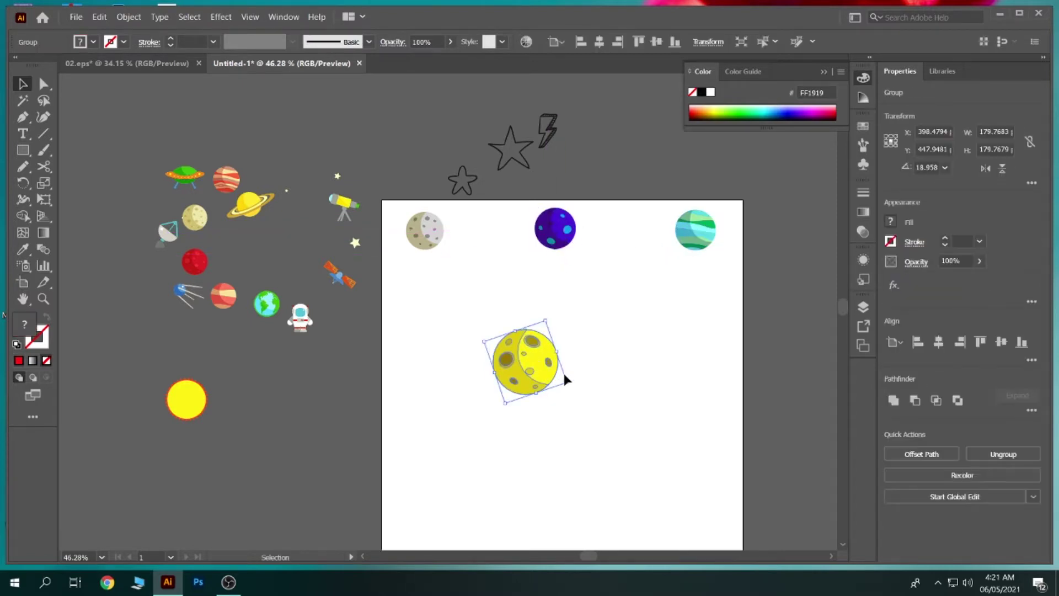
{"action": "left_click_drag", "start_coordinate": [568, 384], "coordinate": [558, 346]}
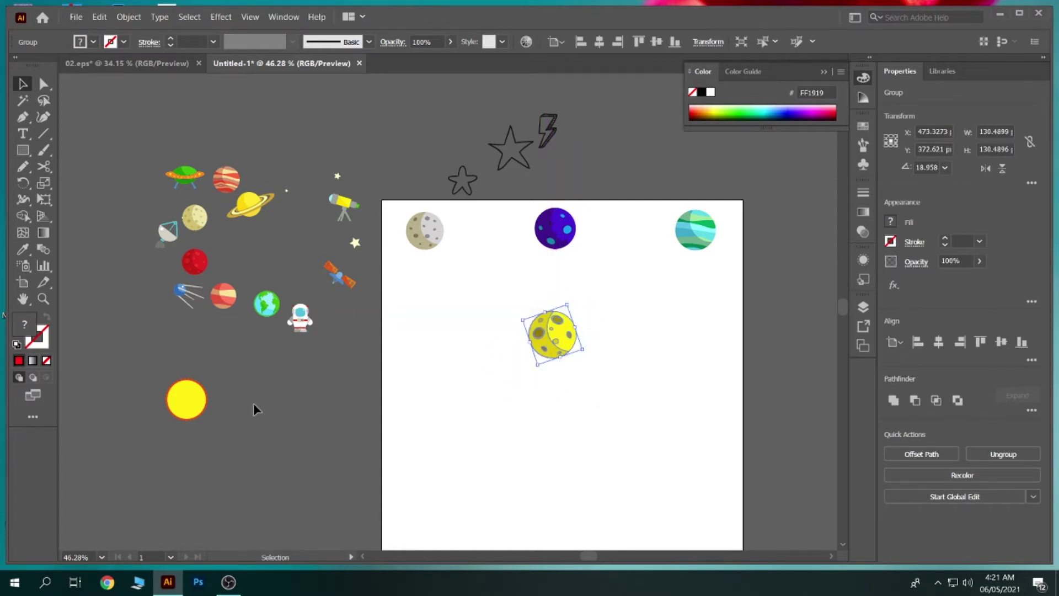
{"action": "left_click", "coordinate": [238, 329]}
{"action": "mouse_move", "coordinate": [229, 304]}
{"action": "left_mouse_down"}
{"action": "mouse_move", "coordinate": [422, 329]}
{"action": "mouse_move", "coordinate": [462, 359]}
{"action": "mouse_move", "coordinate": [427, 343]}
{"action": "left_mouse_up"}
{"action": "left_click", "coordinate": [448, 398]}
Step: Place the green Earth on the artboard's right side
{"action": "left_click", "coordinate": [431, 367]}
{"action": "mouse_move", "coordinate": [266, 303]}
{"action": "left_mouse_down"}
{"action": "mouse_move", "coordinate": [635, 341]}
{"action": "mouse_move", "coordinate": [665, 365]}
{"action": "mouse_move", "coordinate": [680, 347]}
{"action": "mouse_move", "coordinate": [697, 358]}
{"action": "left_mouse_up"}
{"action": "left_click", "coordinate": [681, 393]}
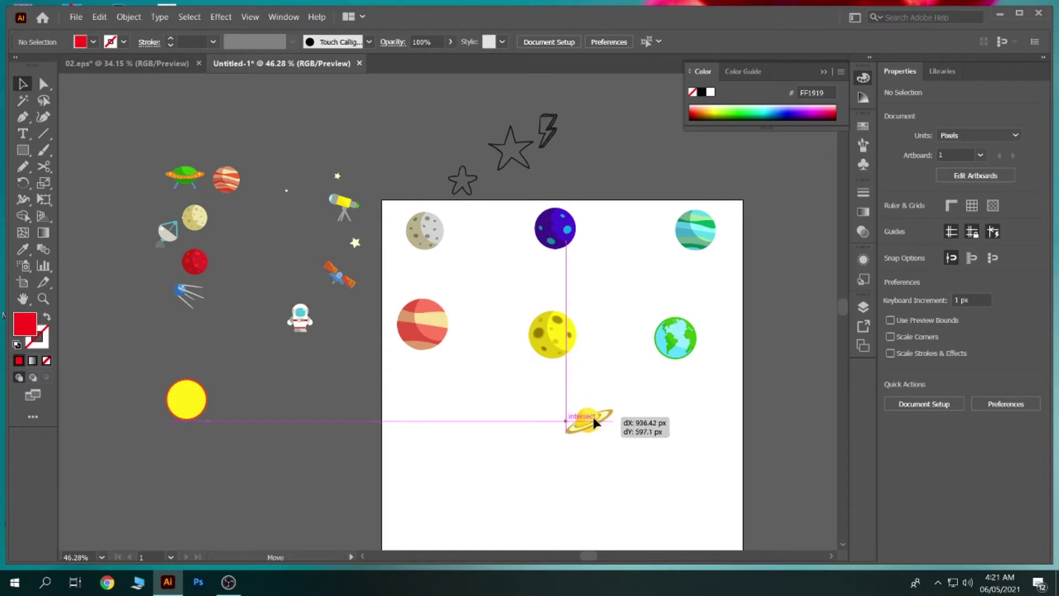
Step: Bring Saturn below the yellow moon and scale it to fit the row
{"action": "left_click_drag", "start_coordinate": [260, 204], "coordinate": [556, 415]}
{"action": "scroll", "coordinate": [556, 415], "scroll_direction": "down", "scroll_amount": 2}
{"action": "mouse_move", "coordinate": [572, 367]}
{"action": "left_mouse_down"}
{"action": "mouse_move", "coordinate": [593, 378]}
{"action": "mouse_move", "coordinate": [568, 378]}
{"action": "left_mouse_up"}
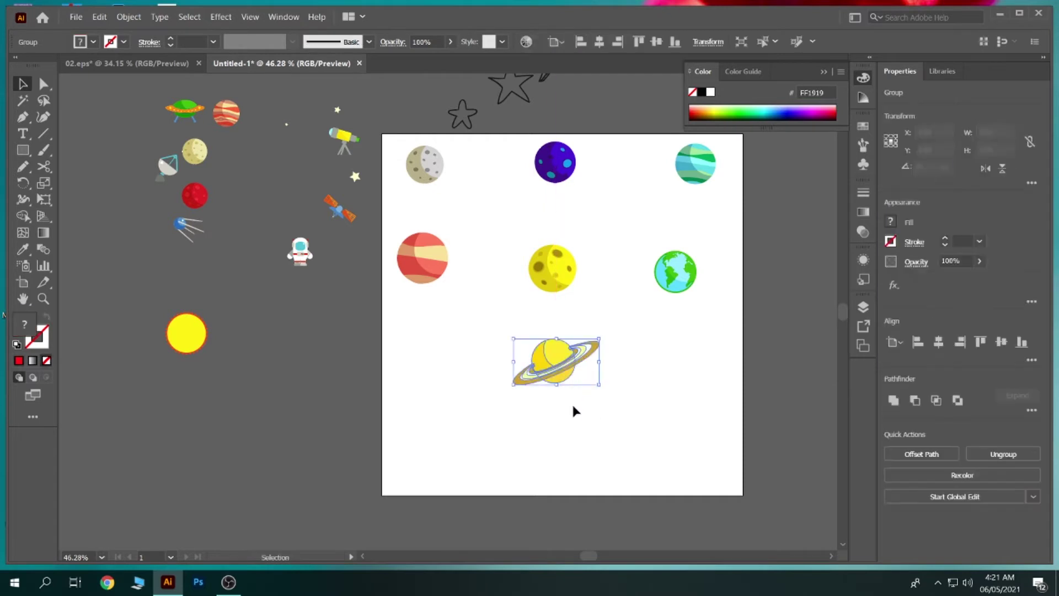
{"action": "left_click", "coordinate": [573, 411]}
{"action": "left_click", "coordinate": [567, 374]}
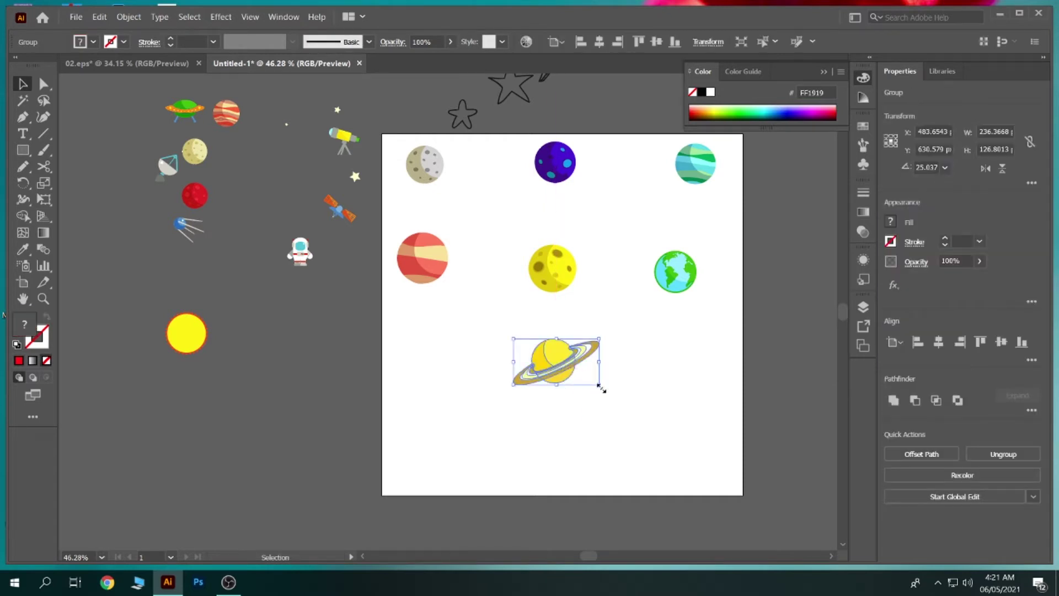
{"action": "left_click_drag", "start_coordinate": [598, 385], "coordinate": [607, 389]}
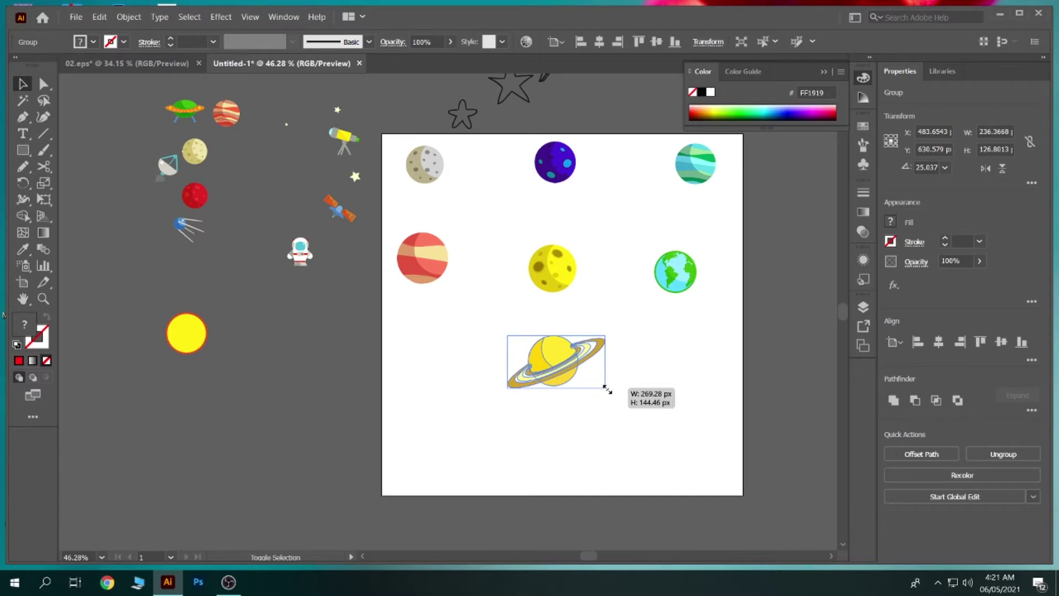
{"action": "left_click", "coordinate": [606, 414]}
{"action": "left_click", "coordinate": [568, 372]}
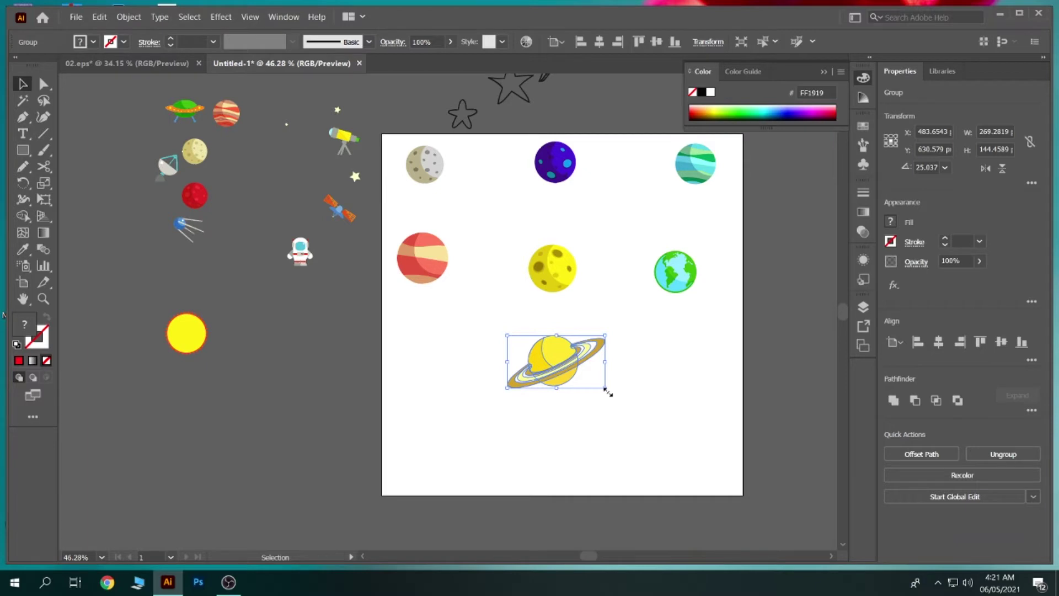
{"action": "left_click_drag", "start_coordinate": [606, 392], "coordinate": [600, 386]}
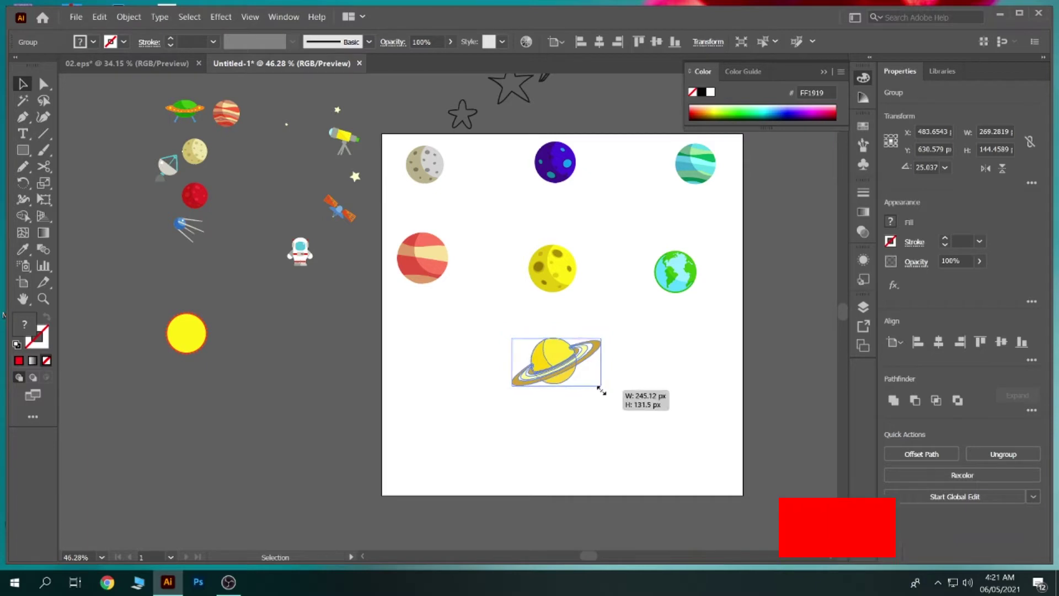
{"action": "left_click", "coordinate": [571, 412]}
{"action": "left_click_drag", "start_coordinate": [567, 378], "coordinate": [574, 374]}
{"action": "left_click", "coordinate": [567, 409]}
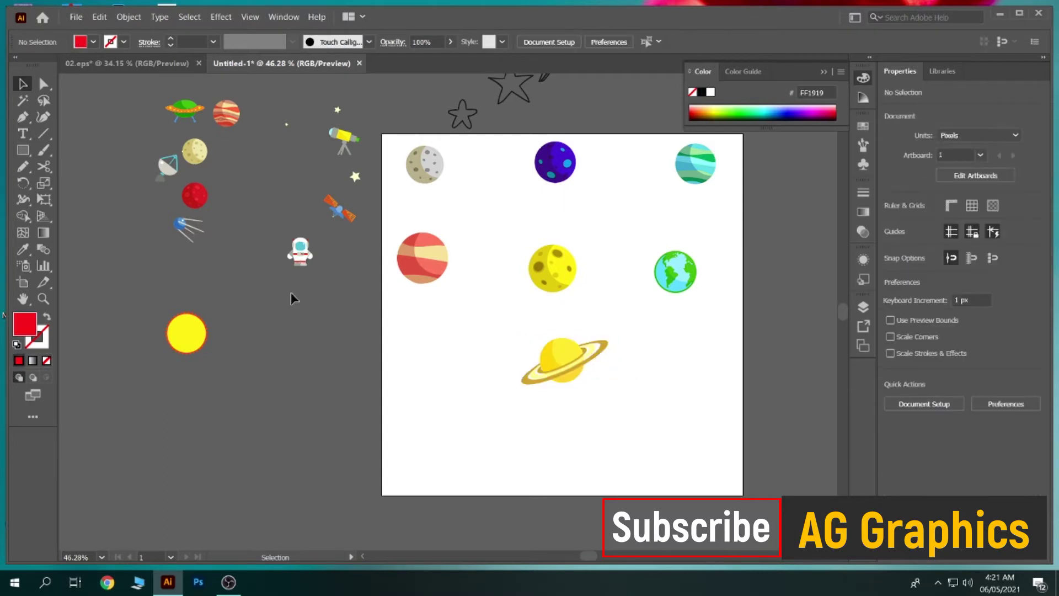
Step: Place the red planet left of Saturn, sized to about 151 px
{"action": "left_click_drag", "start_coordinate": [190, 199], "coordinate": [467, 393]}
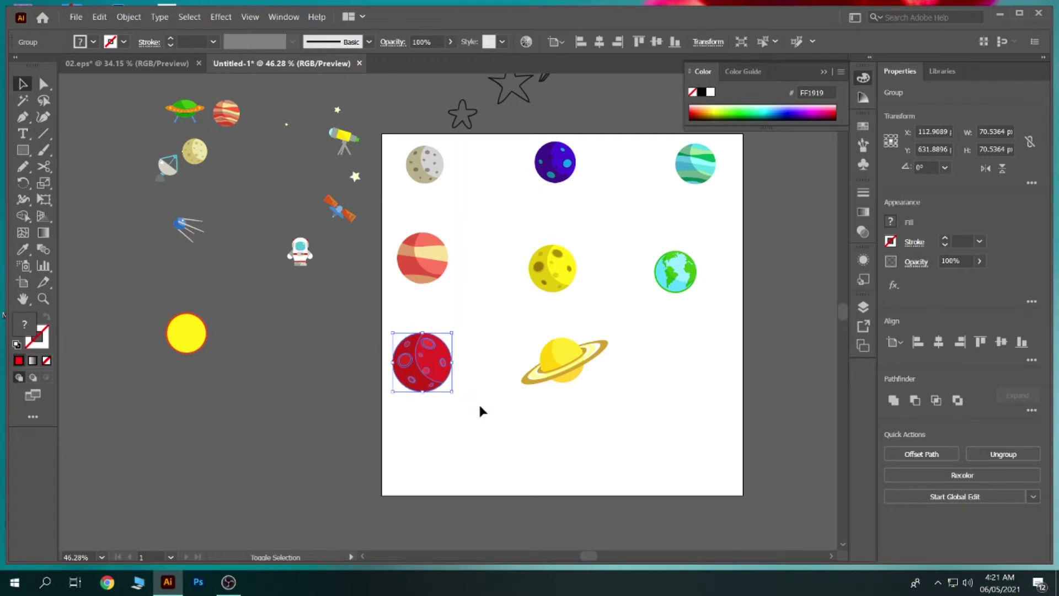
{"action": "left_click", "coordinate": [490, 419]}
{"action": "left_click", "coordinate": [432, 378]}
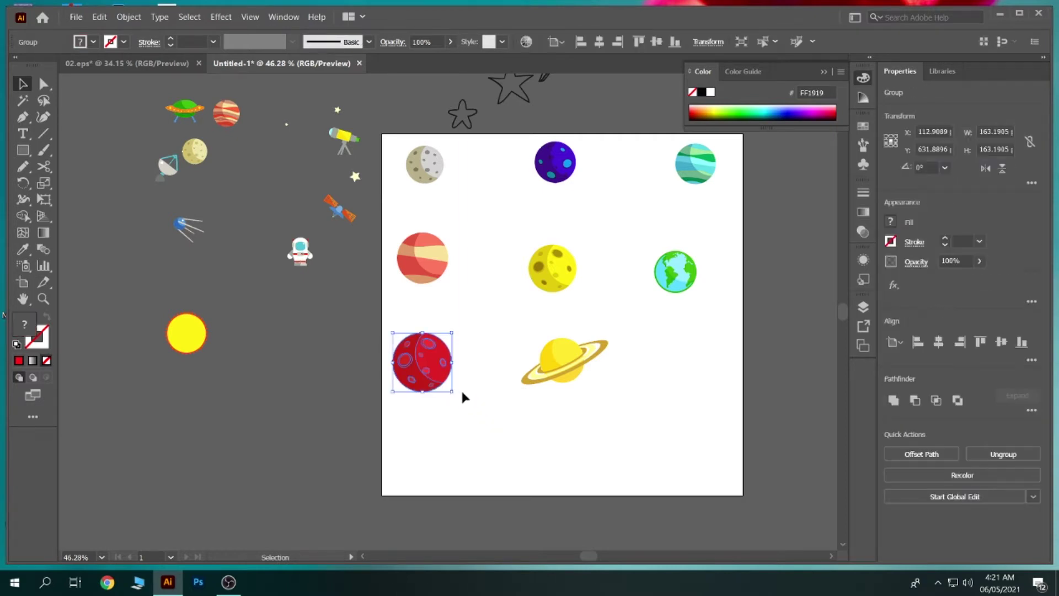
{"action": "left_click_drag", "start_coordinate": [453, 390], "coordinate": [451, 389]}
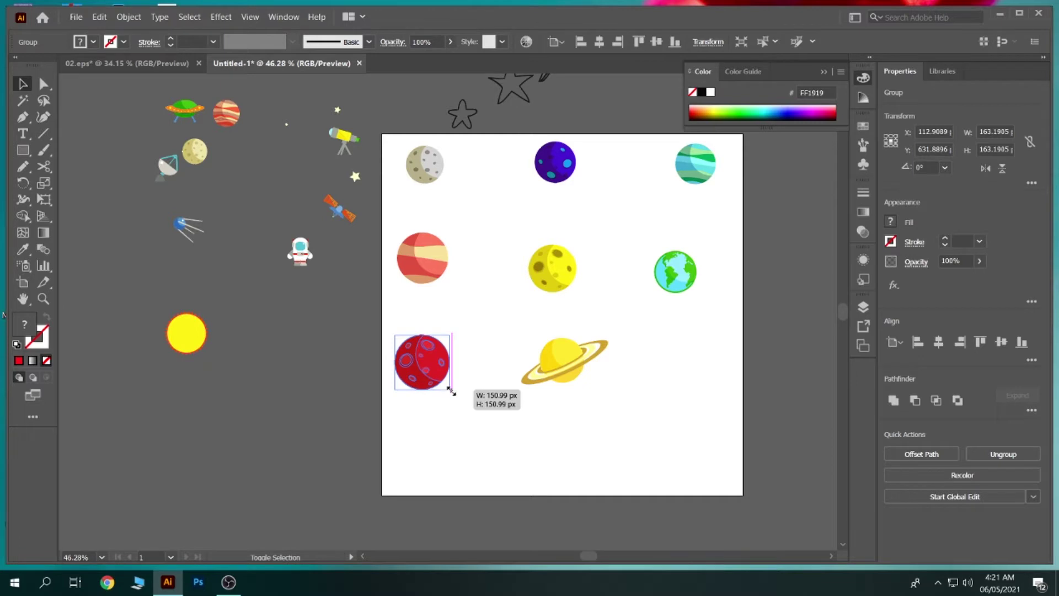
{"action": "left_click", "coordinate": [456, 418]}
{"action": "left_click", "coordinate": [513, 380]}
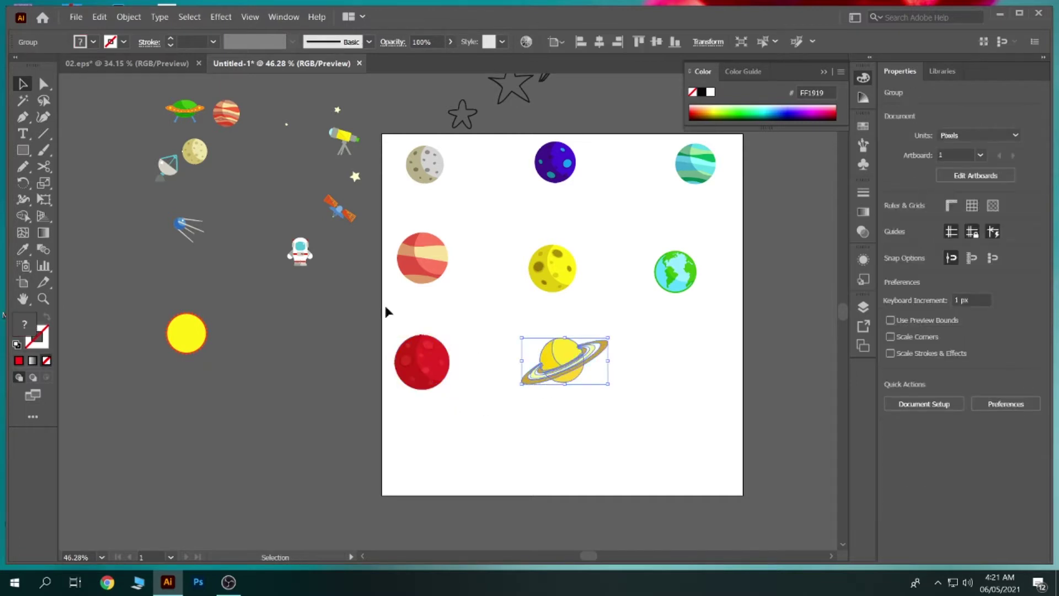
Step: Place the beige moon beside Saturn, enlarged to about 114 px
{"action": "left_click_drag", "start_coordinate": [190, 162], "coordinate": [693, 380]}
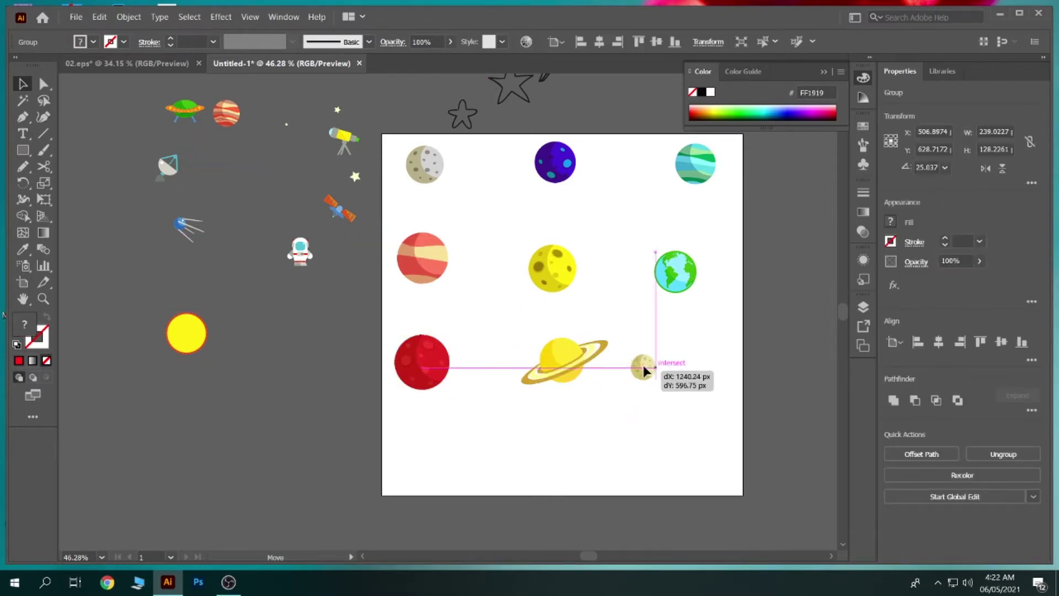
{"action": "left_click_drag", "start_coordinate": [708, 381], "coordinate": [717, 403]}
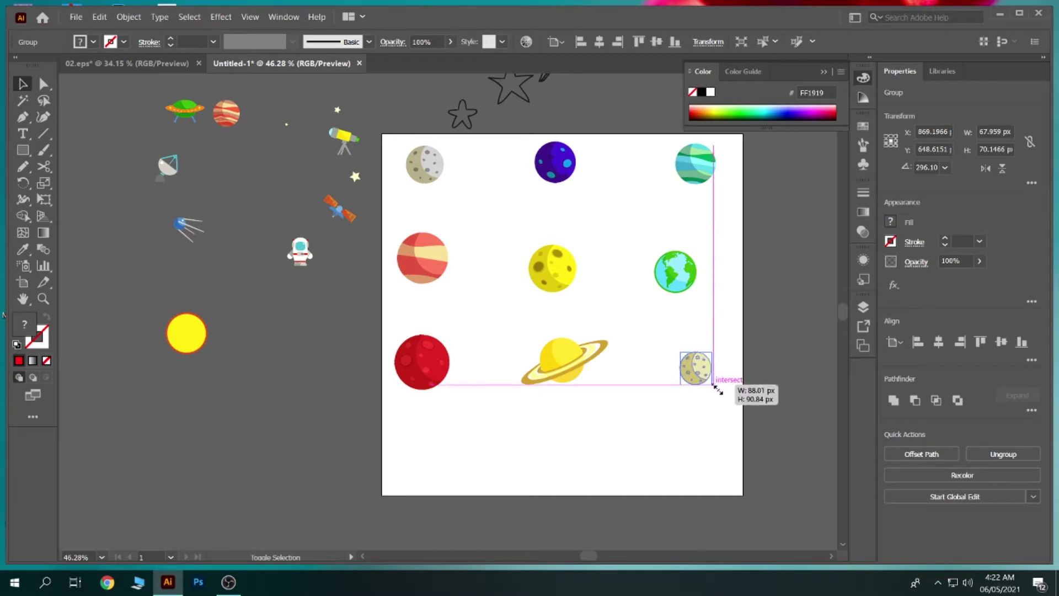
{"action": "left_click_drag", "start_coordinate": [700, 375], "coordinate": [696, 371]}
{"action": "left_click", "coordinate": [456, 313]}
Step: Enlarge the striped orange planet at bottom centre, under the top purple planet
{"action": "mouse_move", "coordinate": [225, 116]}
{"action": "left_mouse_down"}
{"action": "mouse_move", "coordinate": [536, 457]}
{"action": "mouse_move", "coordinate": [570, 472]}
{"action": "left_mouse_up"}
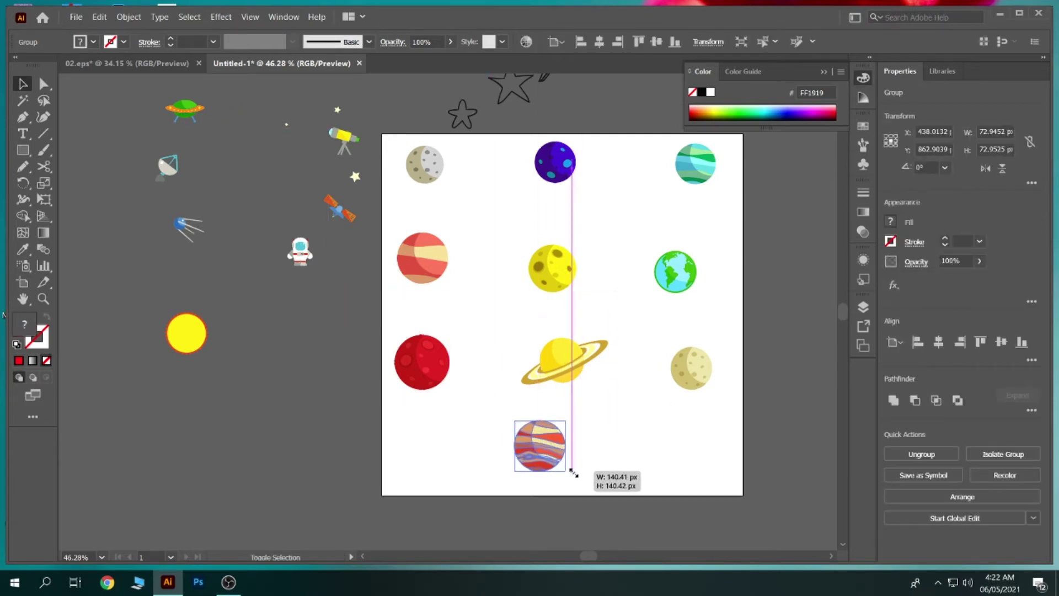
{"action": "left_click_drag", "start_coordinate": [570, 473], "coordinate": [583, 481]}
{"action": "left_click", "coordinate": [608, 472]}
{"action": "left_click", "coordinate": [572, 466]}
{"action": "left_click", "coordinate": [596, 472]}
{"action": "left_click_drag", "start_coordinate": [585, 483], "coordinate": [574, 473]}
{"action": "left_click", "coordinate": [629, 478]}
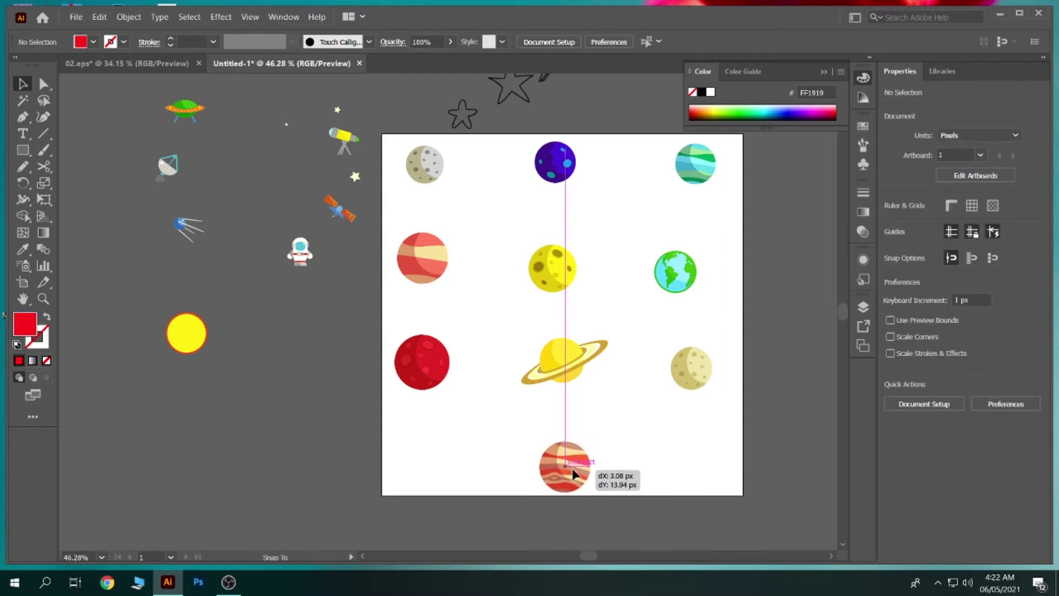
{"action": "left_click_drag", "start_coordinate": [572, 470], "coordinate": [574, 466]}
{"action": "left_click", "coordinate": [616, 305]}
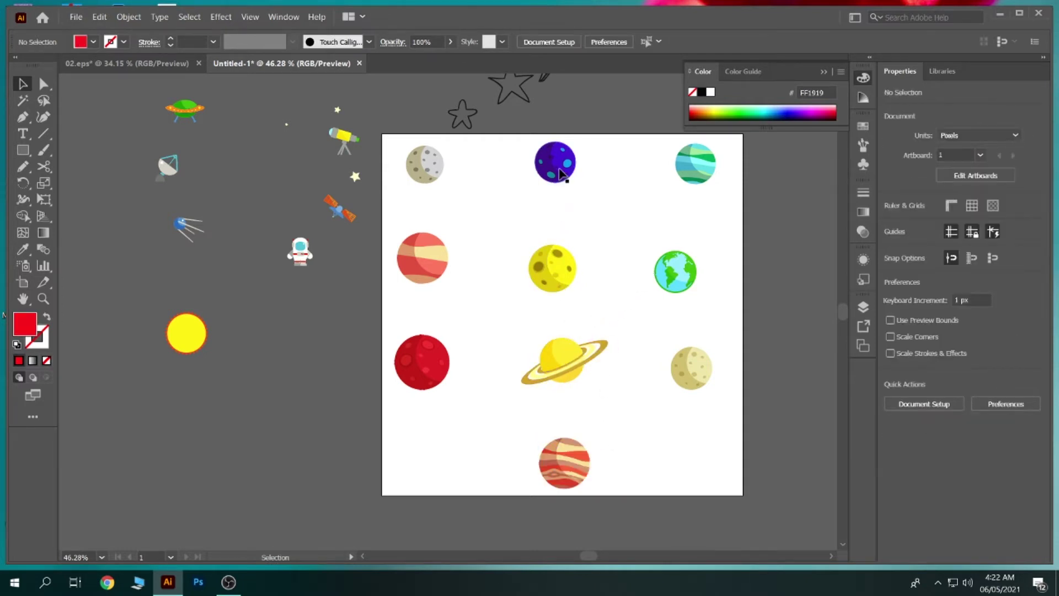
Step: Copy the top purple planet into the bottom-left slot and enlarge it
{"action": "mouse_move", "coordinate": [560, 174]}
{"action": "left_mouse_down"}
{"action": "mouse_move", "coordinate": [560, 458]}
{"action": "mouse_move", "coordinate": [441, 456]}
{"action": "left_mouse_up"}
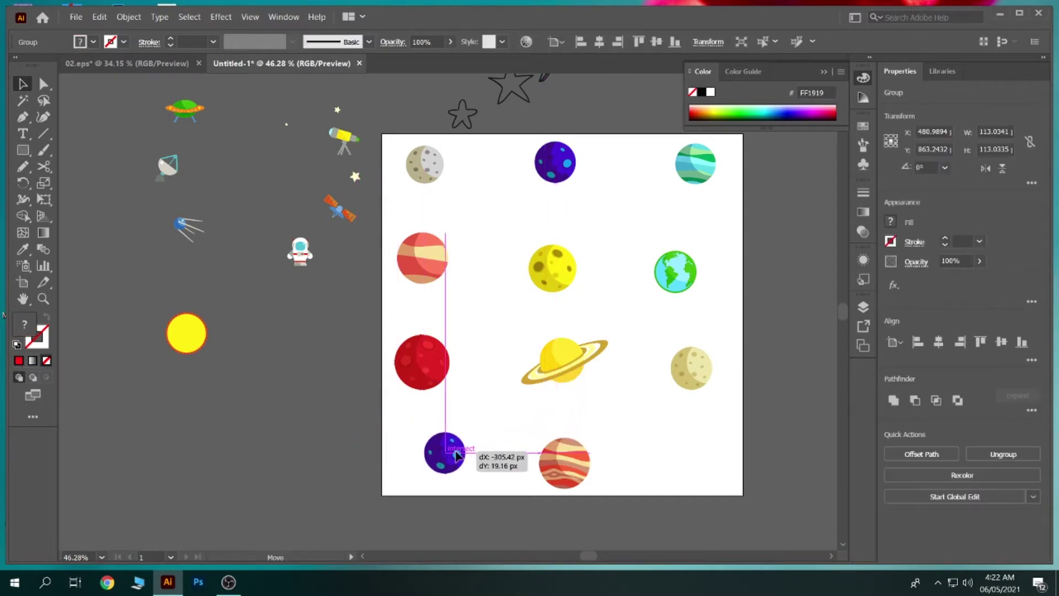
{"action": "mouse_move", "coordinate": [452, 474]}
{"action": "left_mouse_down"}
{"action": "mouse_move", "coordinate": [462, 482]}
{"action": "mouse_move", "coordinate": [431, 478]}
{"action": "left_mouse_up"}
{"action": "left_click", "coordinate": [599, 457]}
Step: Align the Earth, middle yellow moon and top purple planet; copy a yellow moon bottom-right
{"action": "left_click_drag", "start_coordinate": [673, 288], "coordinate": [690, 288]}
{"action": "left_click_drag", "start_coordinate": [554, 279], "coordinate": [564, 282]}
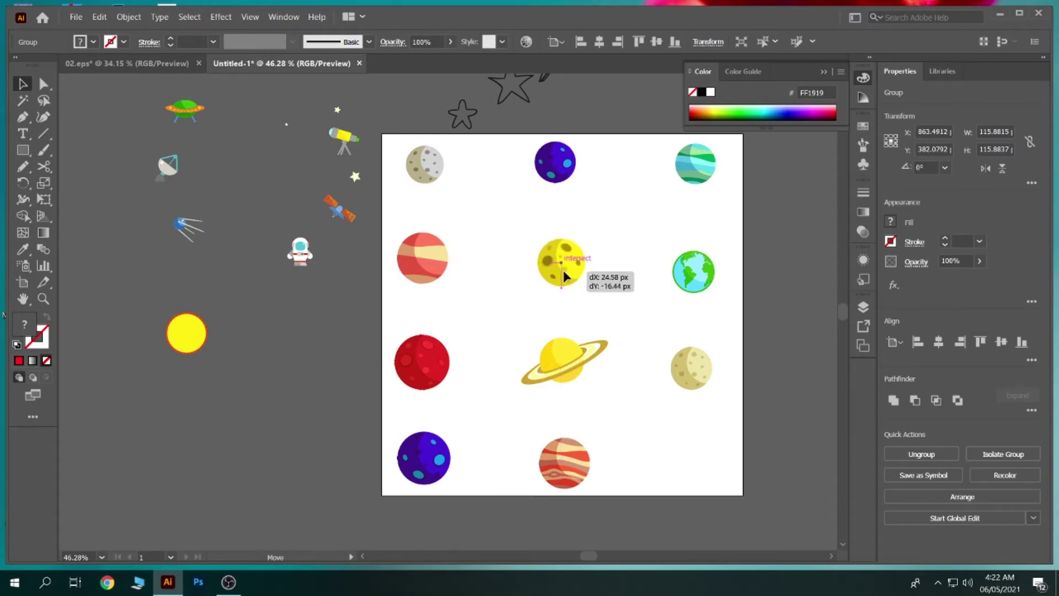
{"action": "left_click_drag", "start_coordinate": [564, 278], "coordinate": [563, 265]}
{"action": "mouse_move", "coordinate": [568, 216]}
{"action": "left_mouse_down"}
{"action": "mouse_move", "coordinate": [549, 215]}
{"action": "mouse_move", "coordinate": [560, 186]}
{"action": "left_mouse_up"}
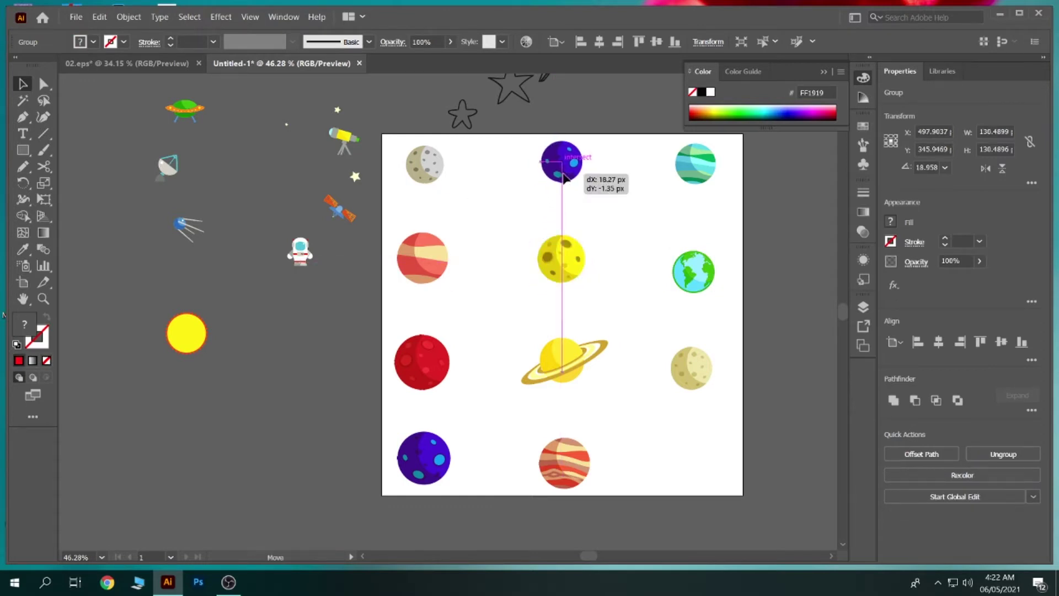
{"action": "left_click", "coordinate": [646, 415]}
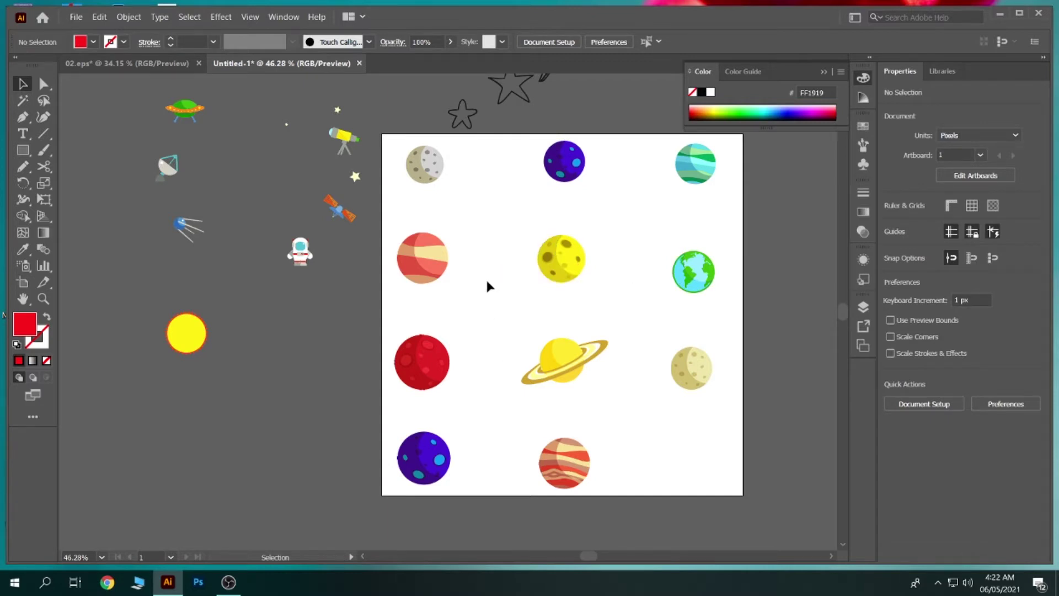
{"action": "mouse_move", "coordinate": [569, 281]}
{"action": "left_mouse_down"}
{"action": "mouse_move", "coordinate": [697, 455]}
{"action": "mouse_move", "coordinate": [697, 469]}
{"action": "left_mouse_up"}
{"action": "left_click", "coordinate": [625, 413]}
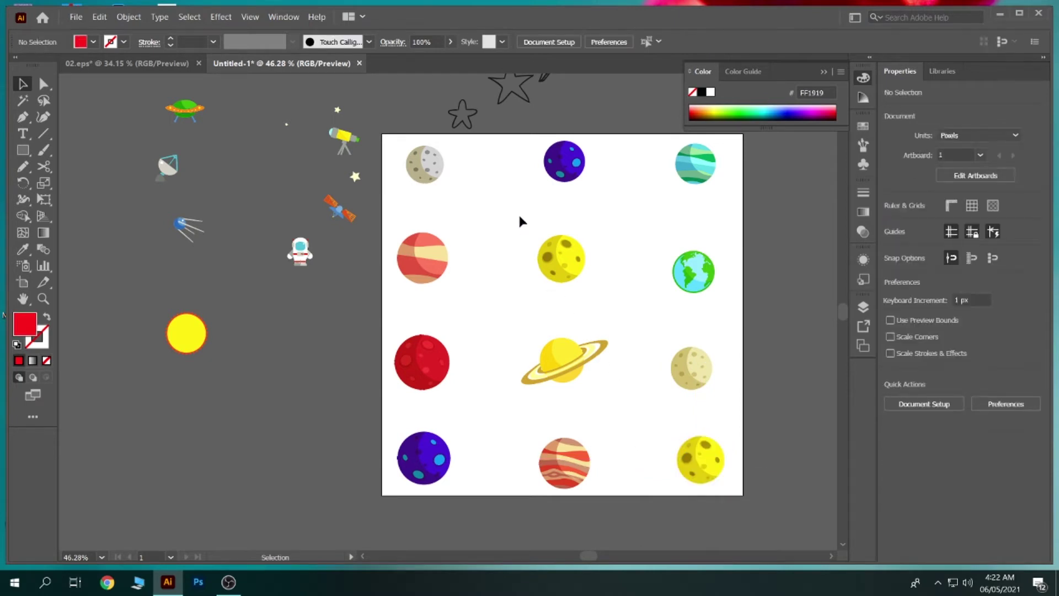
Step: Shift the centre-column planets and bottom row vertically to even out row spacing
{"action": "left_click_drag", "start_coordinate": [566, 260], "coordinate": [566, 247]}
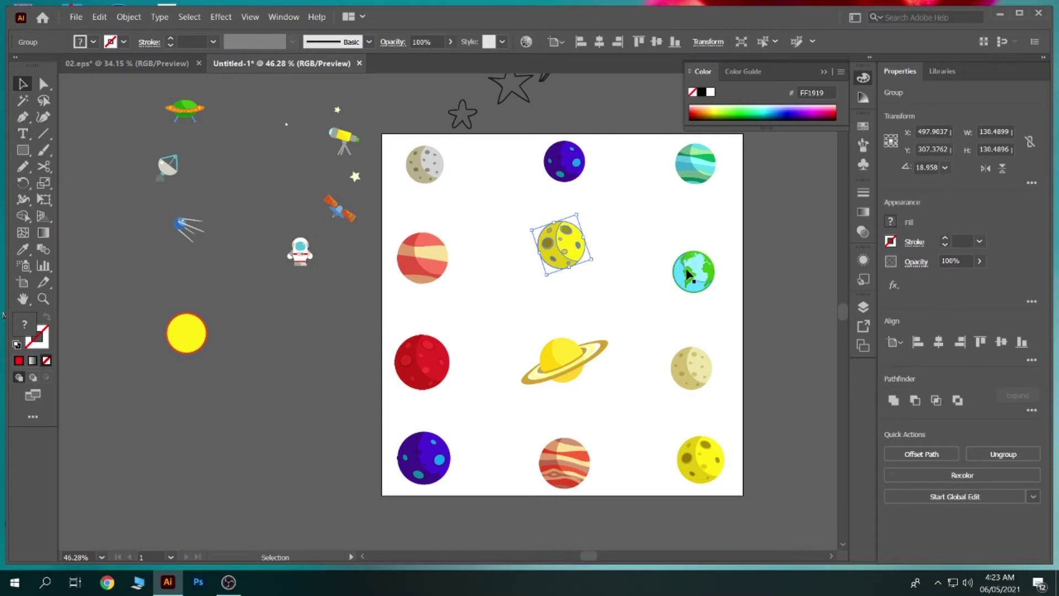
{"action": "left_click_drag", "start_coordinate": [577, 352], "coordinate": [575, 328]}
{"action": "left_click_drag", "start_coordinate": [566, 446], "coordinate": [565, 425]}
{"action": "left_click_drag", "start_coordinate": [702, 465], "coordinate": [707, 470]}
{"action": "left_click_drag", "start_coordinate": [418, 461], "coordinate": [418, 469]}
{"action": "left_click_drag", "start_coordinate": [552, 351], "coordinate": [555, 337]}
{"action": "left_click_drag", "start_coordinate": [555, 256], "coordinate": [554, 244]}
{"action": "left_click_drag", "start_coordinate": [565, 165], "coordinate": [563, 147]}
{"action": "left_click_drag", "start_coordinate": [567, 229], "coordinate": [567, 220]}
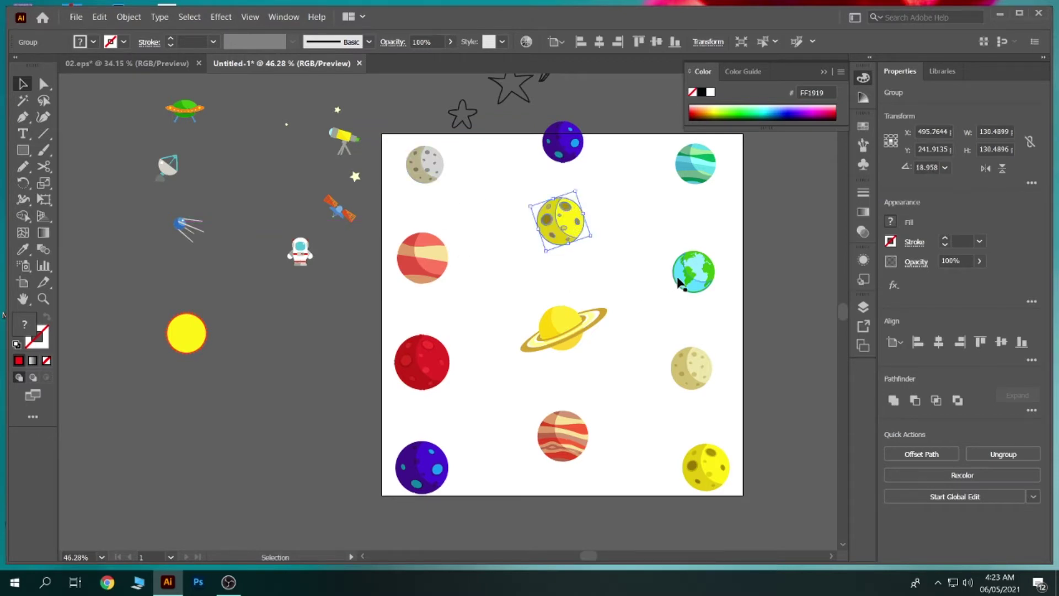
{"action": "left_click_drag", "start_coordinate": [568, 336], "coordinate": [564, 313]}
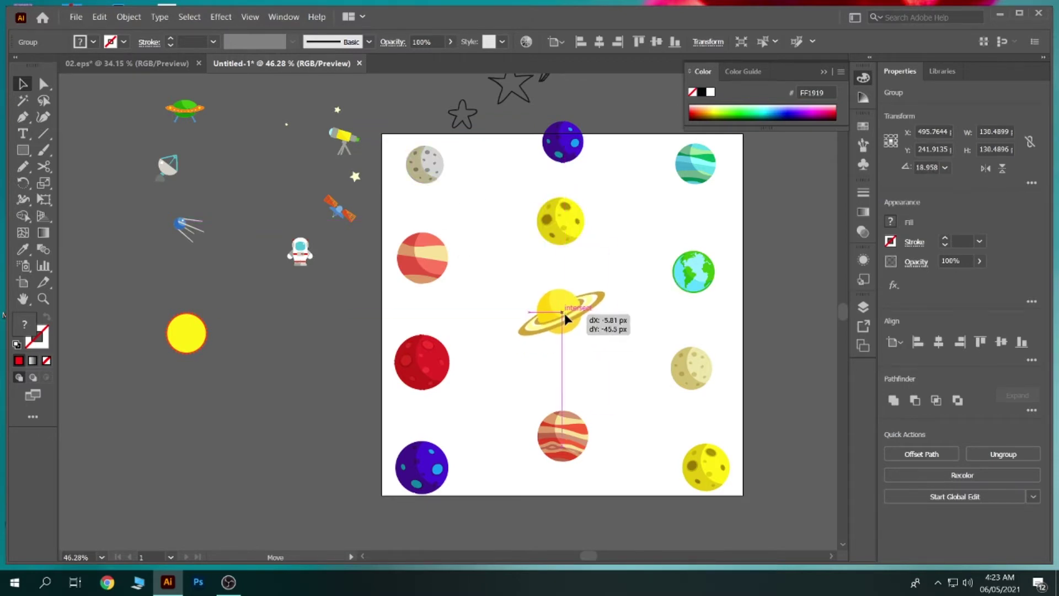
{"action": "left_click_drag", "start_coordinate": [563, 423], "coordinate": [563, 399]}
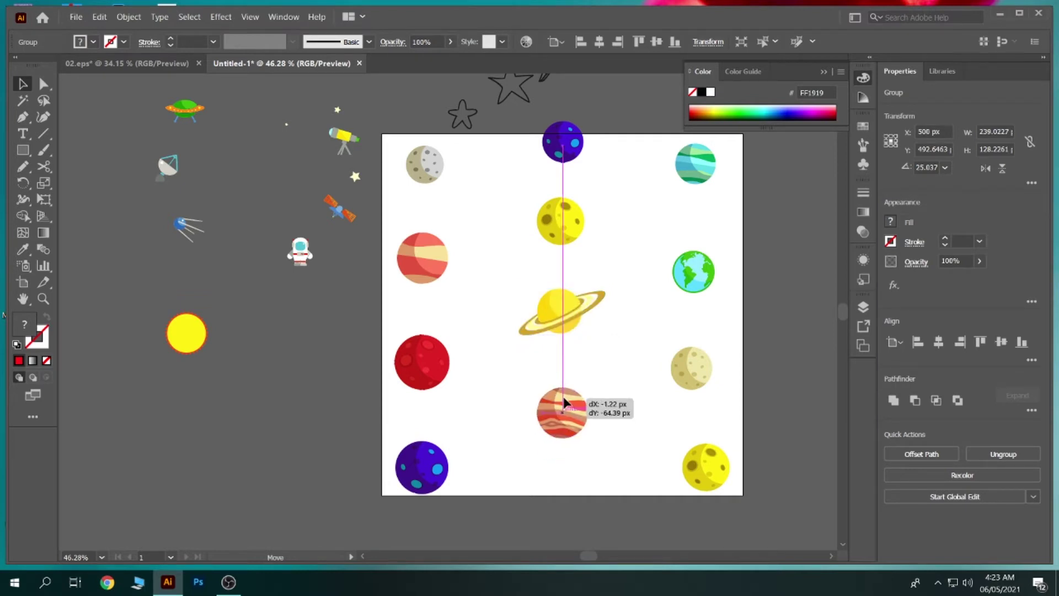
{"action": "left_click_drag", "start_coordinate": [564, 405], "coordinate": [565, 411]}
{"action": "left_click", "coordinate": [608, 406]}
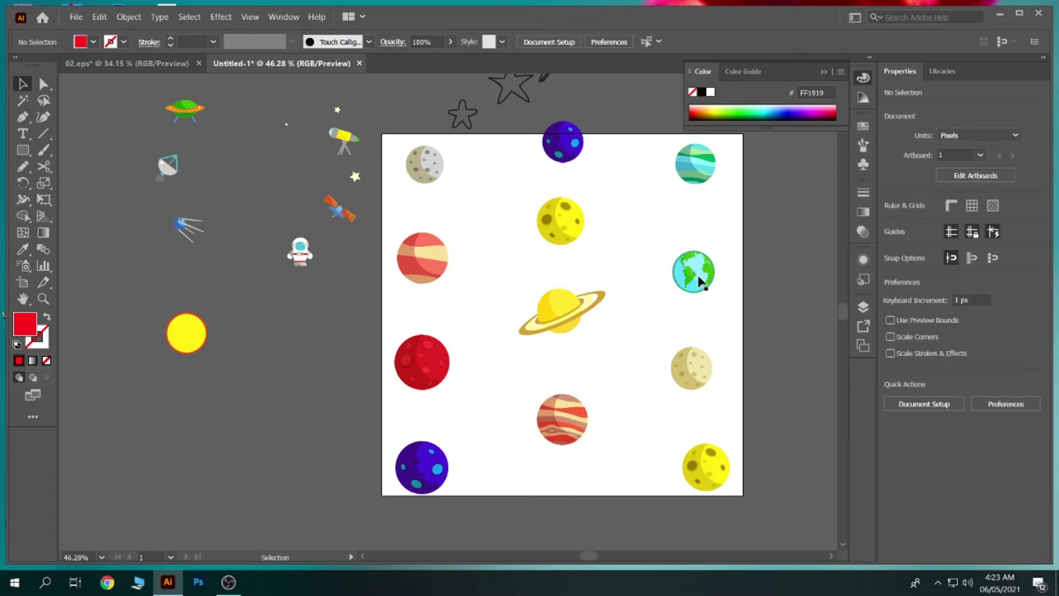
Step: Nudge the edge planets and moons inward from the left and right borders
{"action": "left_click_drag", "start_coordinate": [686, 164], "coordinate": [670, 167]}
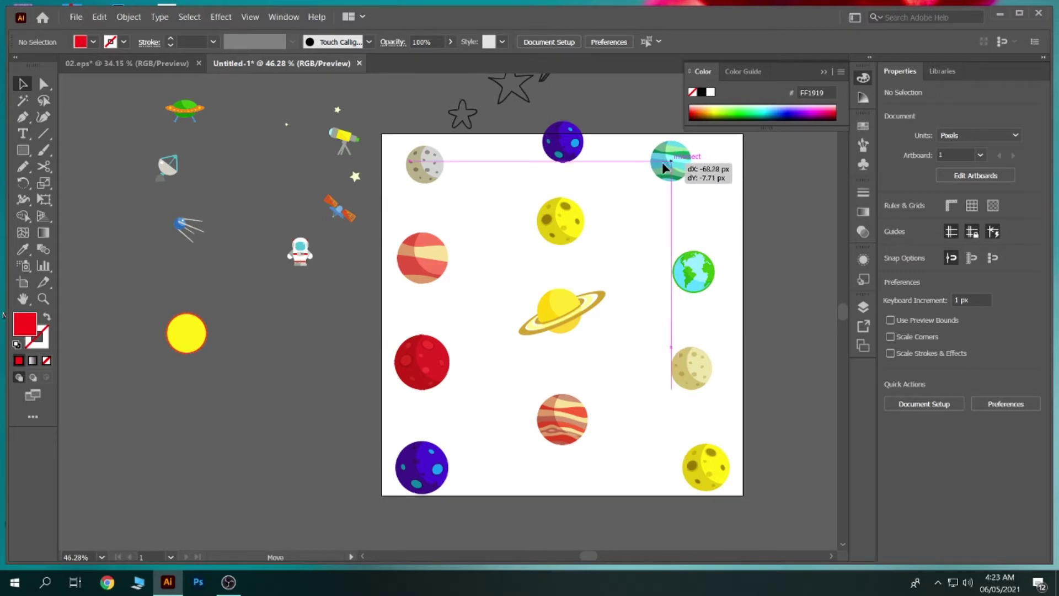
{"action": "left_click_drag", "start_coordinate": [670, 167], "coordinate": [662, 162]}
{"action": "left_click_drag", "start_coordinate": [696, 268], "coordinate": [681, 266]}
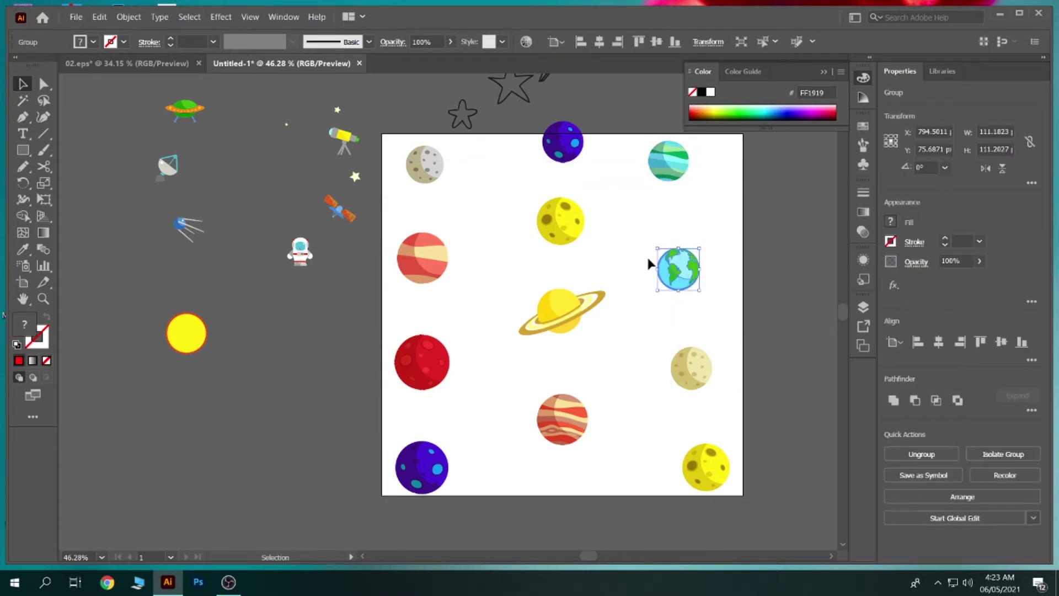
{"action": "left_click_drag", "start_coordinate": [428, 266], "coordinate": [456, 272]}
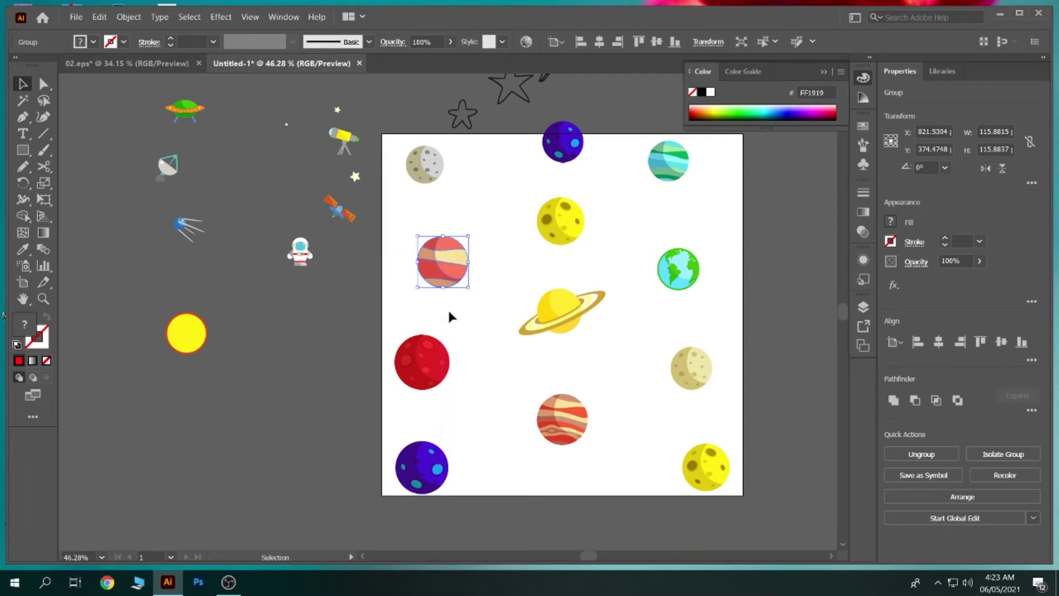
{"action": "left_click_drag", "start_coordinate": [427, 365], "coordinate": [445, 366]}
{"action": "left_click_drag", "start_coordinate": [692, 368], "coordinate": [666, 367]}
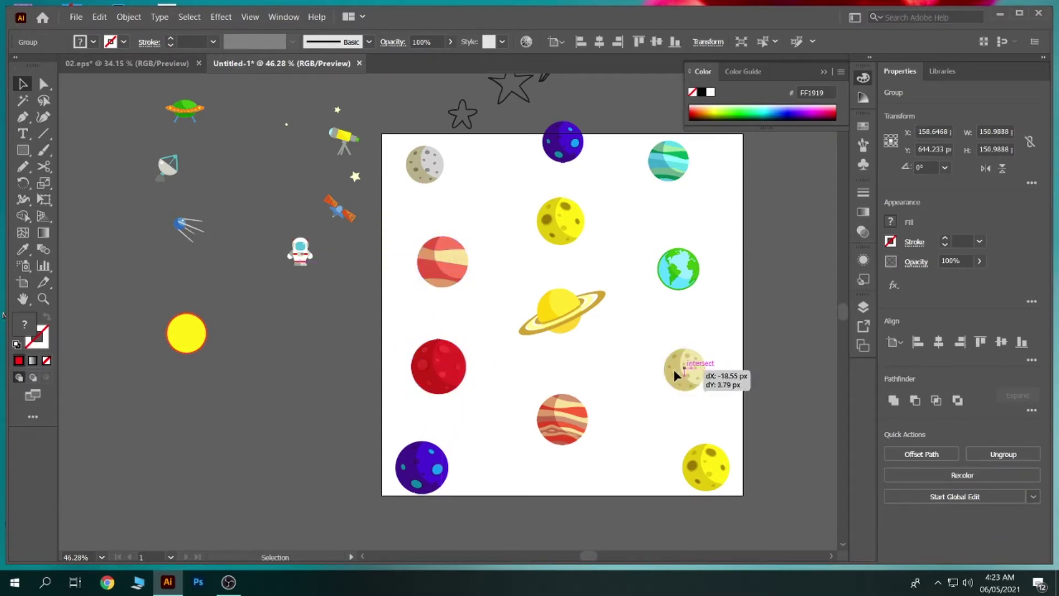
{"action": "left_click_drag", "start_coordinate": [707, 471], "coordinate": [676, 469]}
{"action": "left_click_drag", "start_coordinate": [425, 478], "coordinate": [447, 478]}
{"action": "left_click_drag", "start_coordinate": [433, 178], "coordinate": [448, 178]}
{"action": "left_click", "coordinate": [518, 196]}
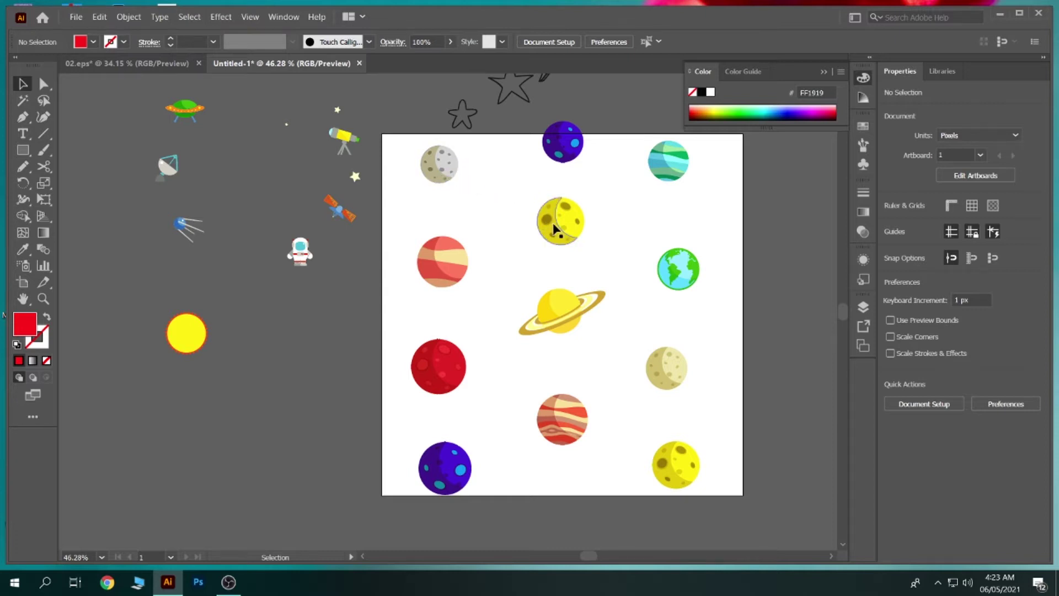
Step: Place a copy of the yellow moon straddling the right artboard edge
{"action": "mouse_move", "coordinate": [553, 222]}
{"action": "left_mouse_down"}
{"action": "mouse_move", "coordinate": [729, 232]}
{"action": "mouse_move", "coordinate": [735, 219]}
{"action": "left_mouse_up"}
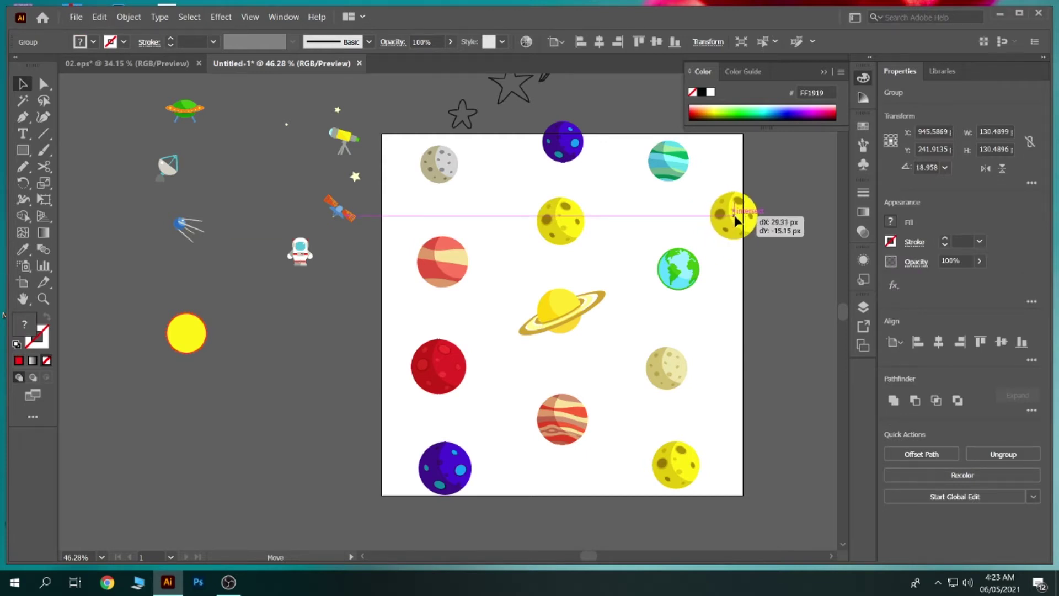
{"action": "left_click_drag", "start_coordinate": [735, 220], "coordinate": [738, 218]}
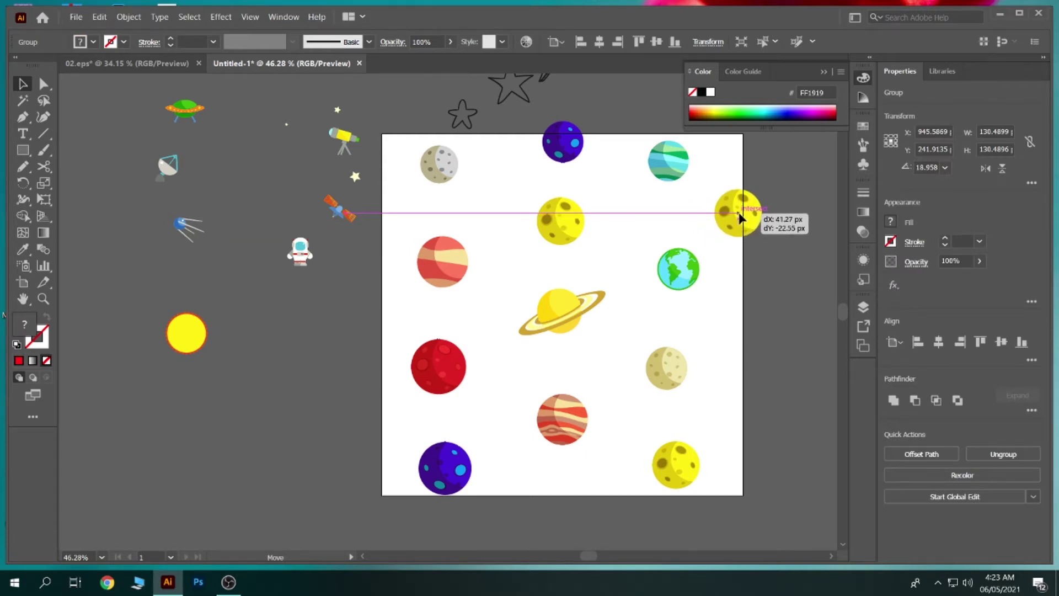
{"action": "left_click_drag", "start_coordinate": [739, 218], "coordinate": [744, 219]}
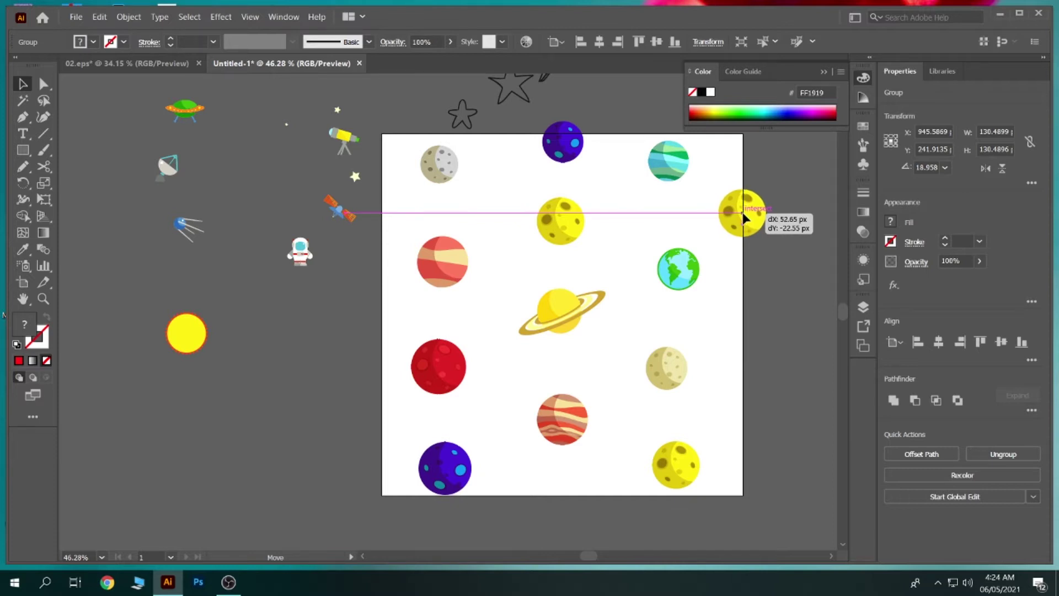
{"action": "left_click_drag", "start_coordinate": [745, 219], "coordinate": [743, 218]}
{"action": "left_click_drag", "start_coordinate": [740, 217], "coordinate": [740, 217]}
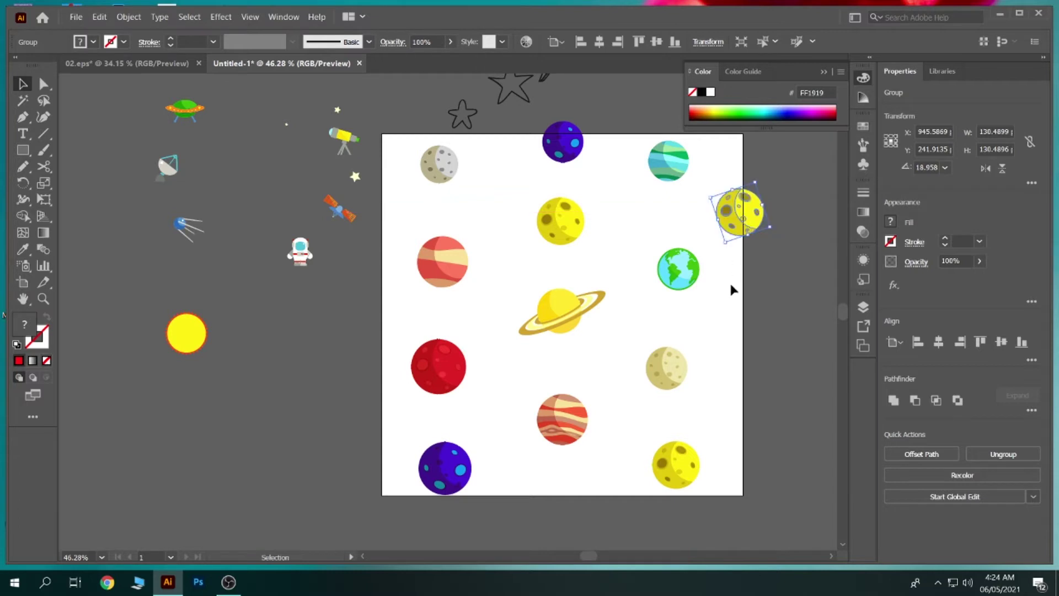
{"action": "left_click", "coordinate": [718, 310]}
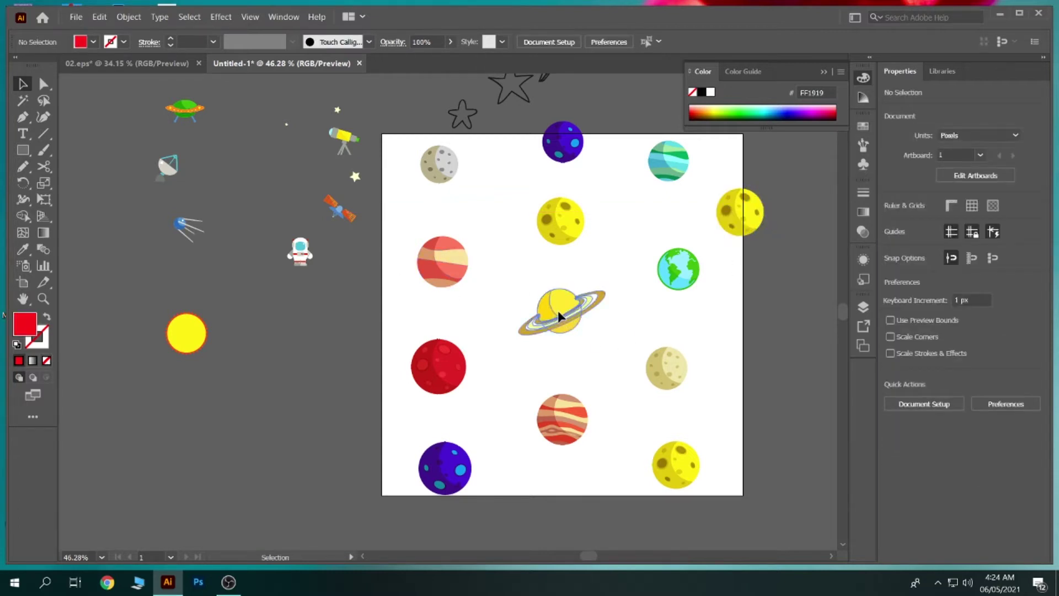
Step: Place a copy of the ringed planet across the lower-left artboard edge
{"action": "left_click_drag", "start_coordinate": [558, 314], "coordinate": [374, 307]}
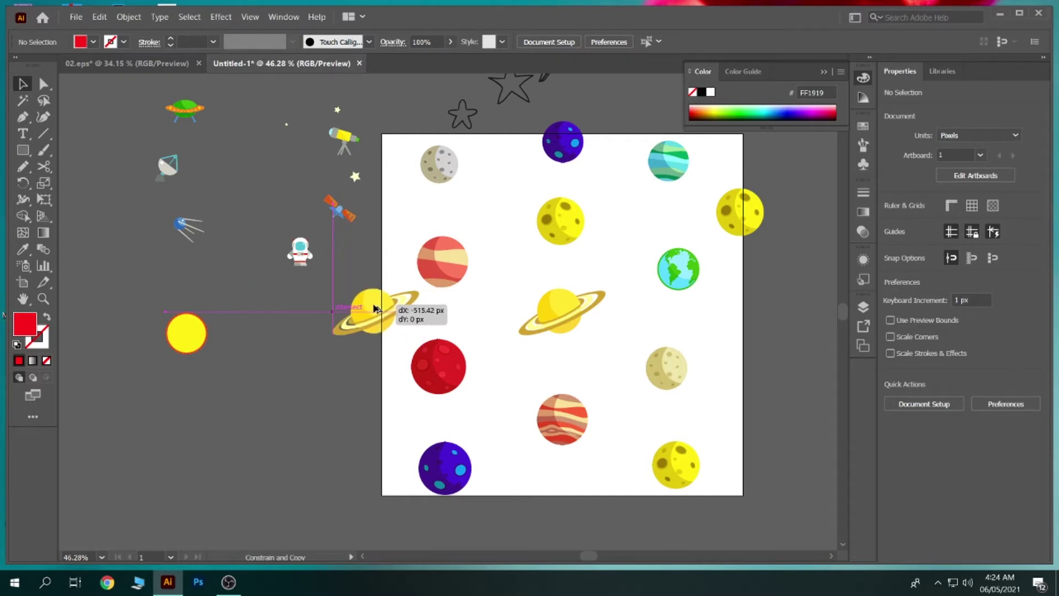
{"action": "mouse_move", "coordinate": [373, 308]}
{"action": "left_mouse_down"}
{"action": "mouse_move", "coordinate": [380, 429]}
{"action": "mouse_move", "coordinate": [375, 422]}
{"action": "mouse_move", "coordinate": [387, 430]}
{"action": "left_mouse_up"}
{"action": "left_click", "coordinate": [447, 420]}
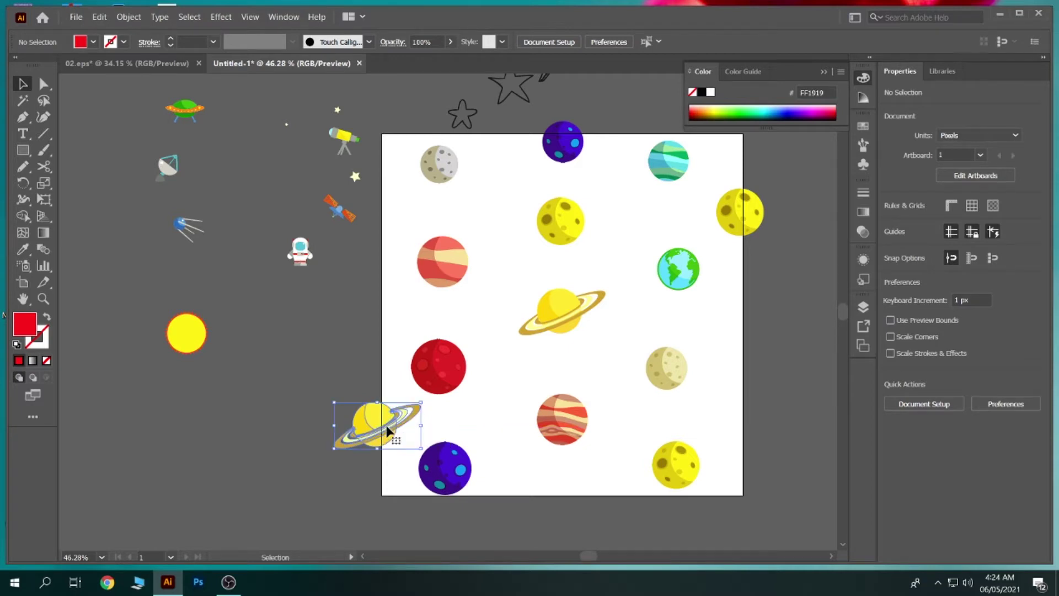
Step: Scale the red planet up slightly and shrink the bottom-left blue planet
{"action": "left_click", "coordinate": [472, 408]}
{"action": "left_click_drag", "start_coordinate": [458, 389], "coordinate": [473, 394]}
{"action": "left_click", "coordinate": [475, 441]}
{"action": "left_click", "coordinate": [470, 480]}
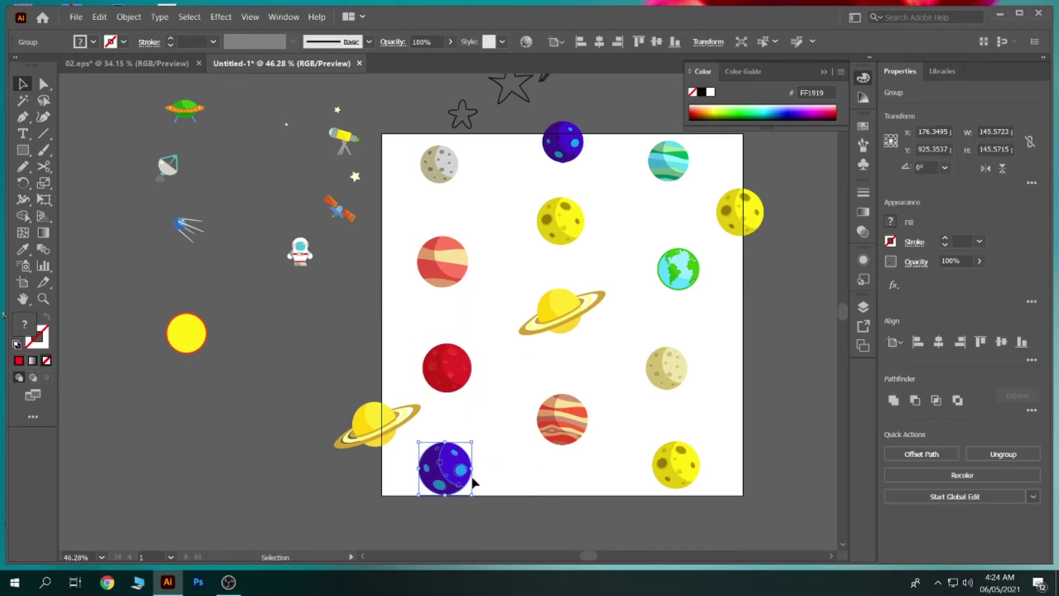
{"action": "left_click_drag", "start_coordinate": [469, 495], "coordinate": [468, 491]}
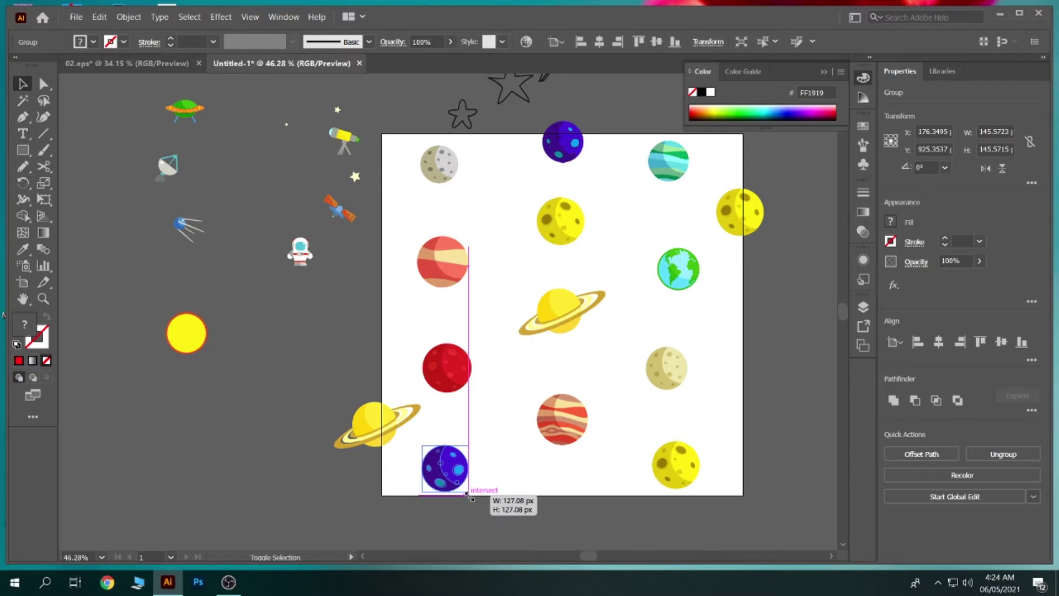
{"action": "left_click", "coordinate": [501, 468]}
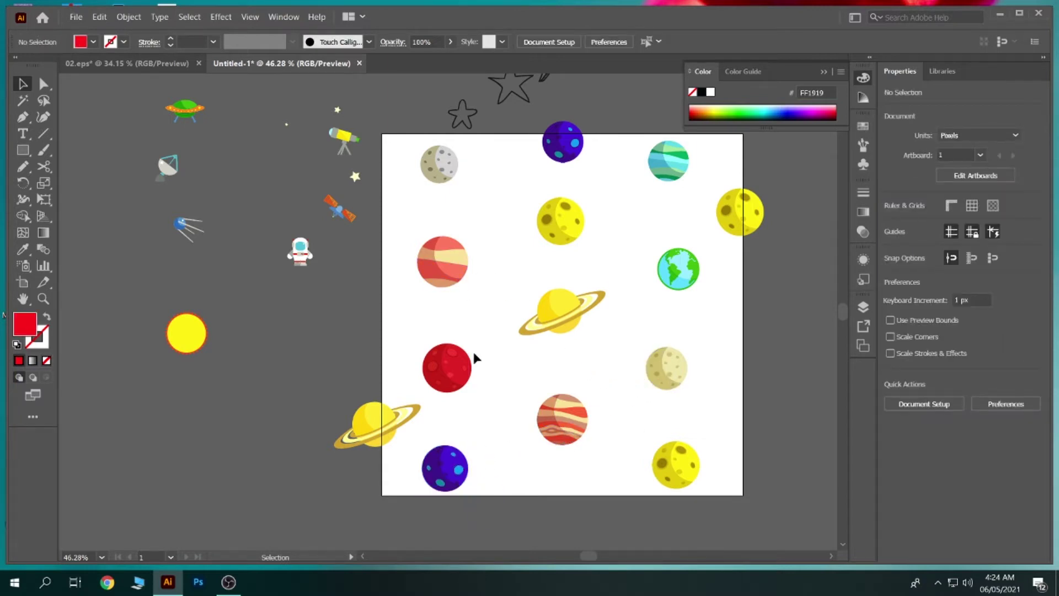
Step: Copy the red planet to the right edge, then undo the misplaced copy
{"action": "left_click_drag", "start_coordinate": [462, 369], "coordinate": [749, 420]}
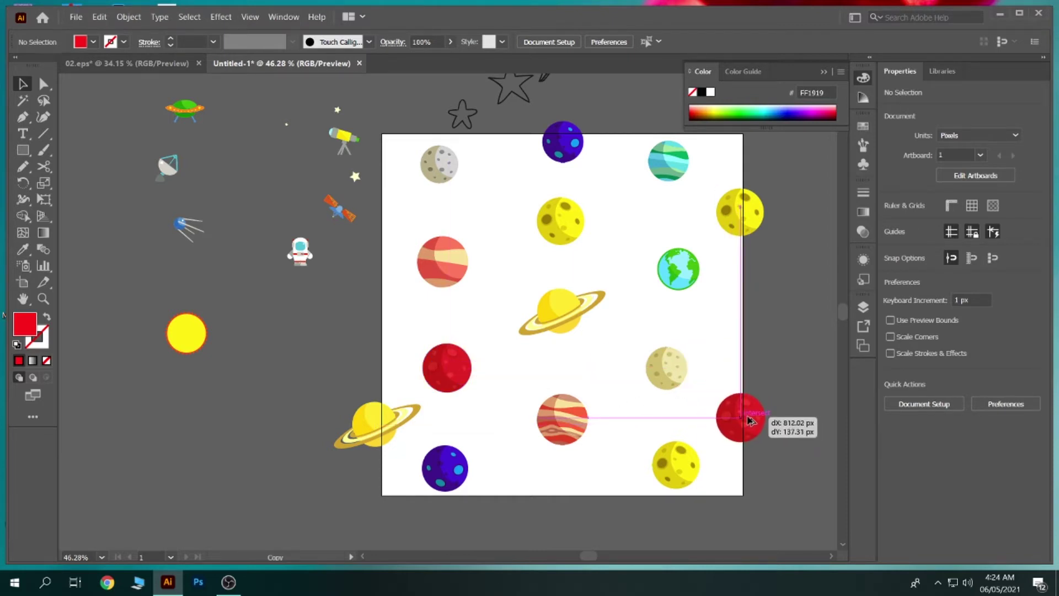
{"action": "mouse_move", "coordinate": [750, 420]}
{"action": "left_mouse_down"}
{"action": "mouse_move", "coordinate": [737, 363]}
{"action": "mouse_move", "coordinate": [752, 322]}
{"action": "mouse_move", "coordinate": [756, 402]}
{"action": "left_mouse_up"}
{"action": "key", "text": "ctrl+z"}
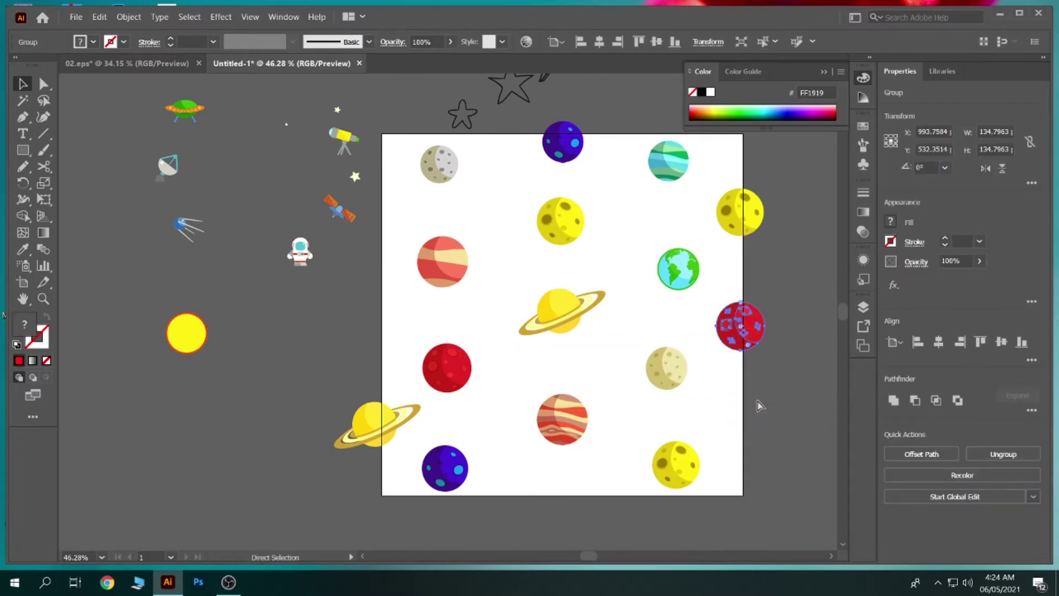
{"action": "key", "text": "ctrl+z"}
{"action": "left_click", "coordinate": [508, 368]}
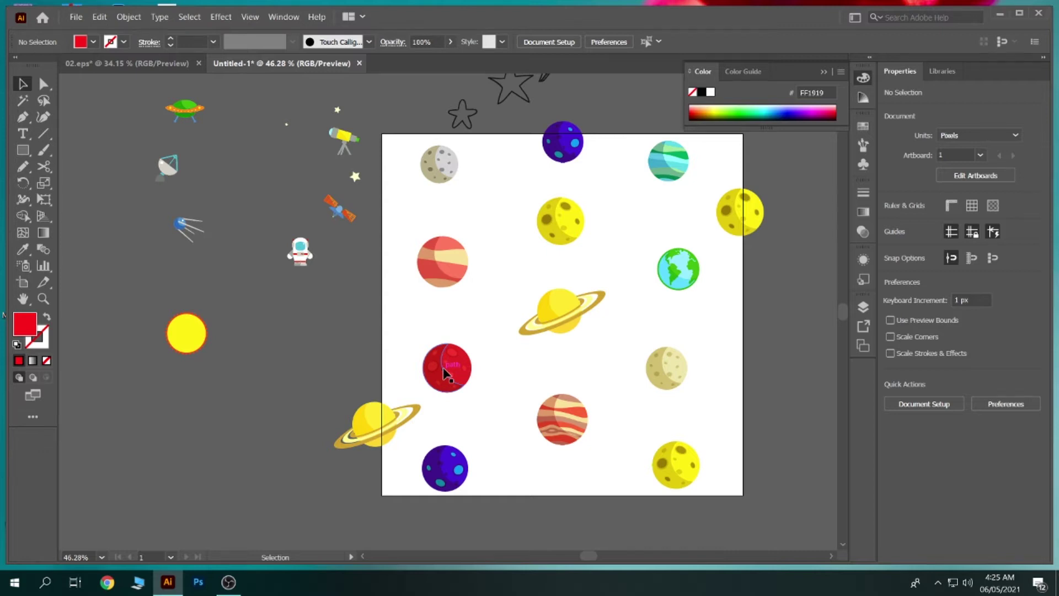
Step: Place a red planet copy straddling the artboard's top-right corner
{"action": "left_click_drag", "start_coordinate": [443, 369], "coordinate": [715, 391]}
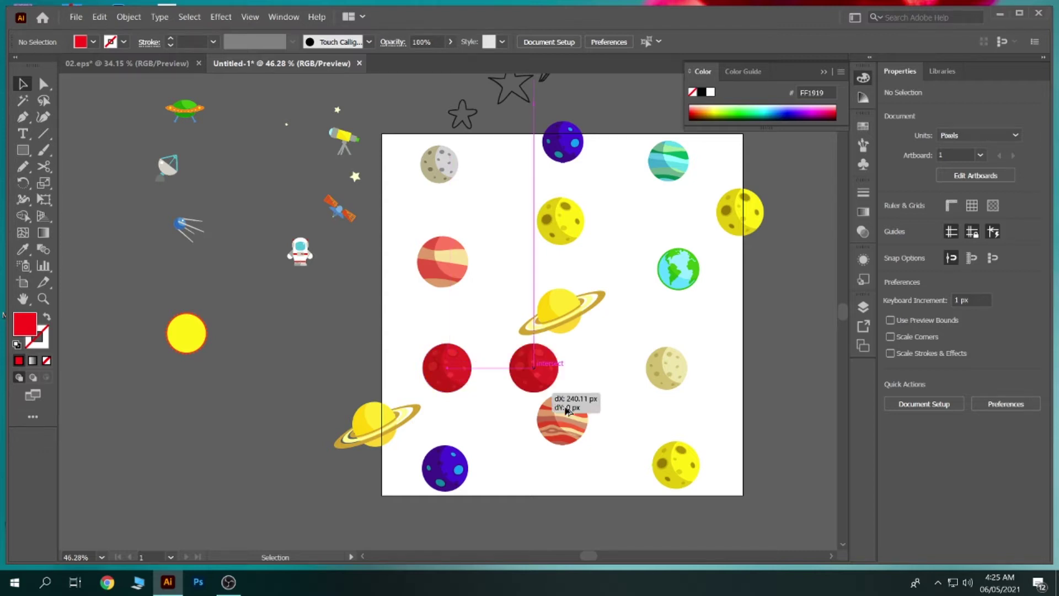
{"action": "left_click_drag", "start_coordinate": [715, 392], "coordinate": [733, 138]}
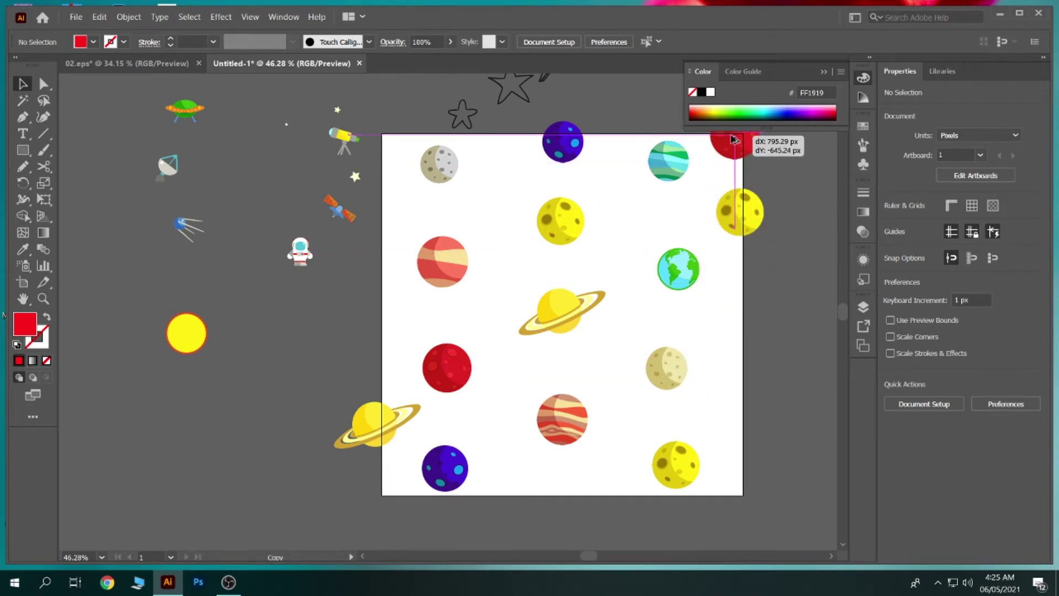
{"action": "left_click_drag", "start_coordinate": [734, 138], "coordinate": [738, 143]}
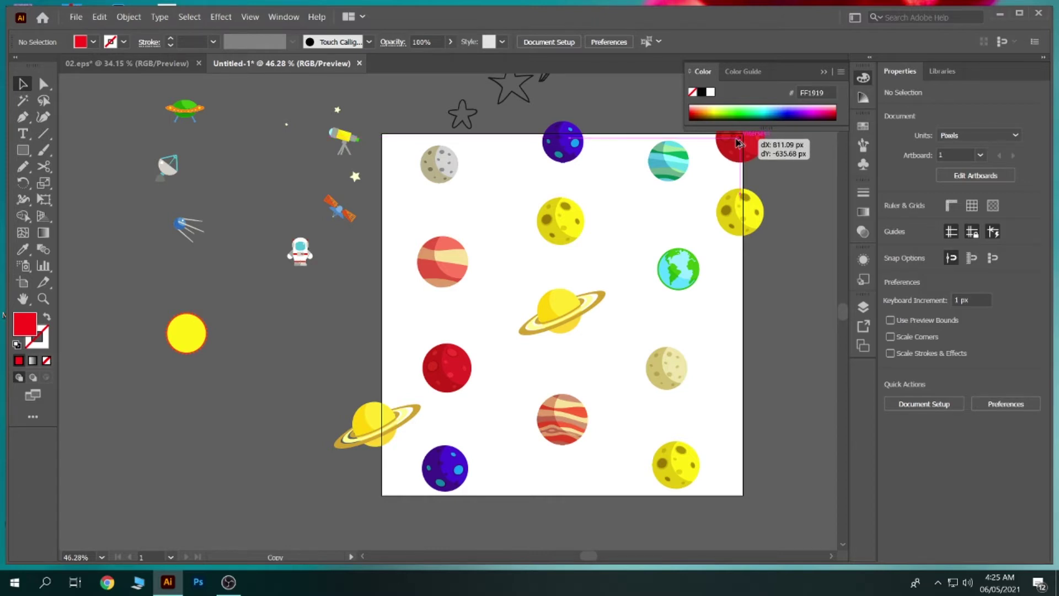
{"action": "left_click_drag", "start_coordinate": [738, 142], "coordinate": [737, 137]}
{"action": "scroll", "coordinate": [739, 267], "scroll_direction": "up", "scroll_amount": 1}
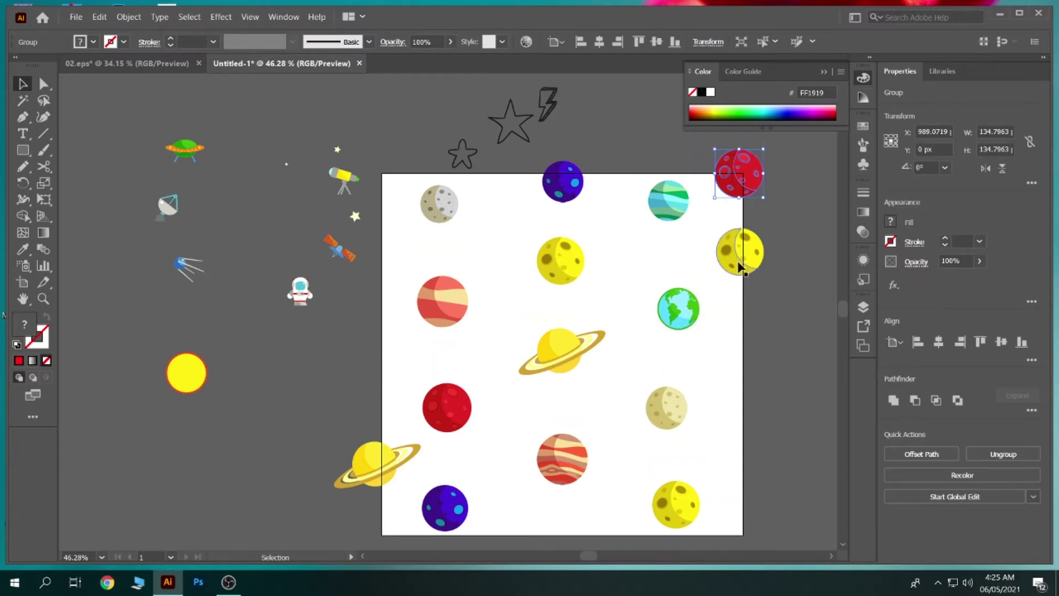
{"action": "left_click", "coordinate": [758, 328]}
{"action": "scroll", "coordinate": [698, 345], "scroll_direction": "down", "scroll_amount": 1}
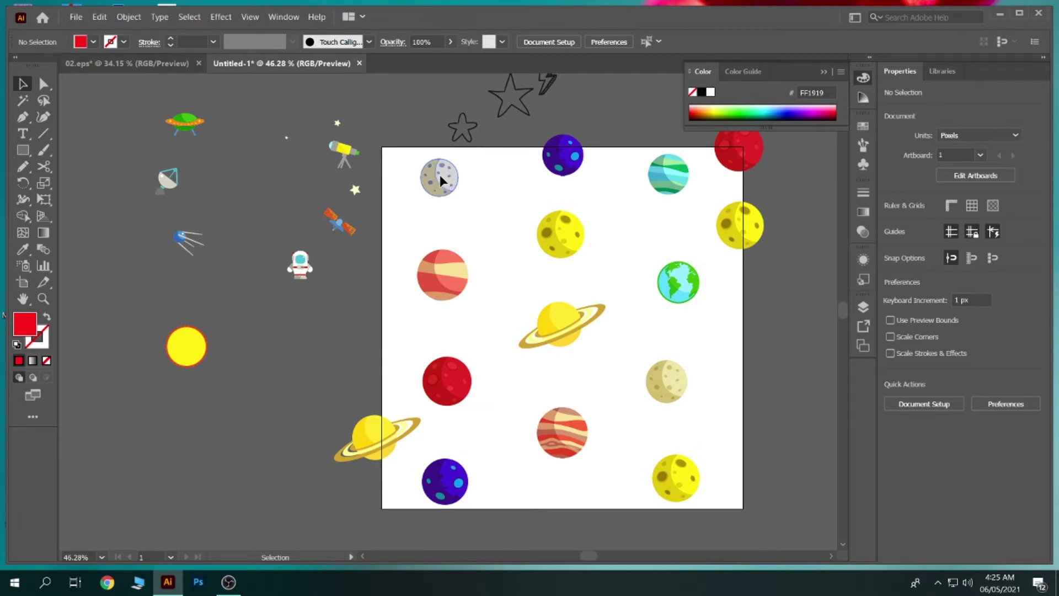
Step: Place an enlarged grey moon copy on the right edge, just below the yellow moon
{"action": "left_click_drag", "start_coordinate": [441, 180], "coordinate": [740, 339]}
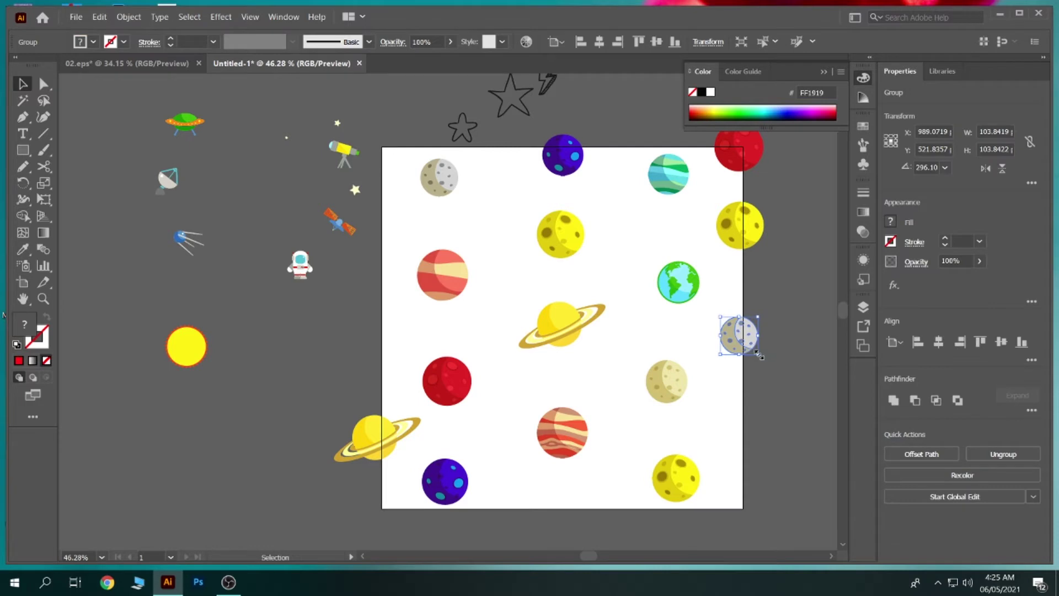
{"action": "mouse_move", "coordinate": [760, 356]}
{"action": "left_mouse_down"}
{"action": "mouse_move", "coordinate": [766, 362]}
{"action": "mouse_move", "coordinate": [749, 352]}
{"action": "left_mouse_up"}
{"action": "left_click", "coordinate": [763, 392]}
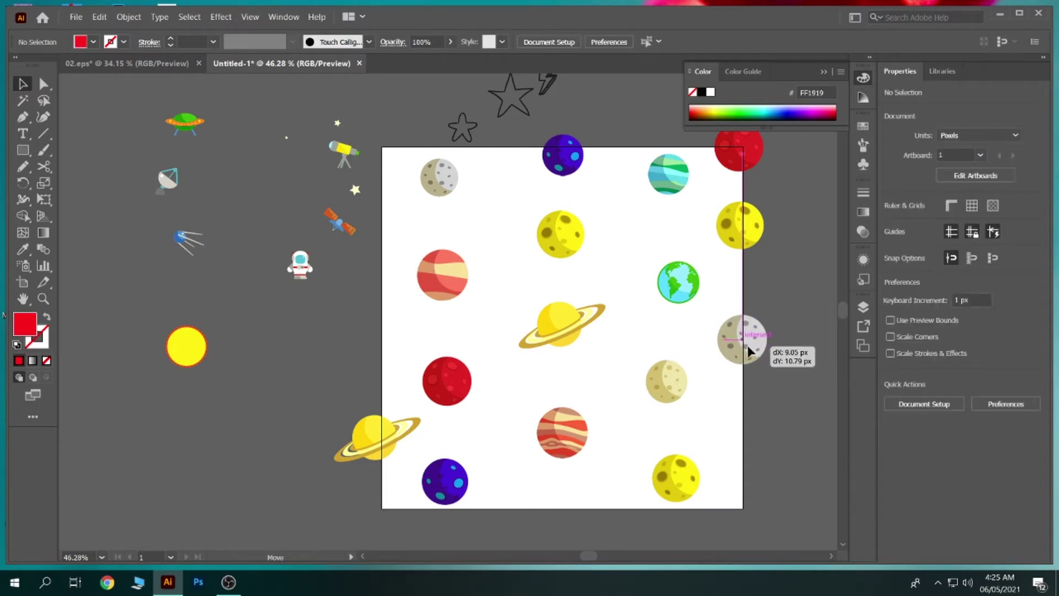
{"action": "left_click_drag", "start_coordinate": [747, 343], "coordinate": [748, 339]}
{"action": "left_click", "coordinate": [725, 410]}
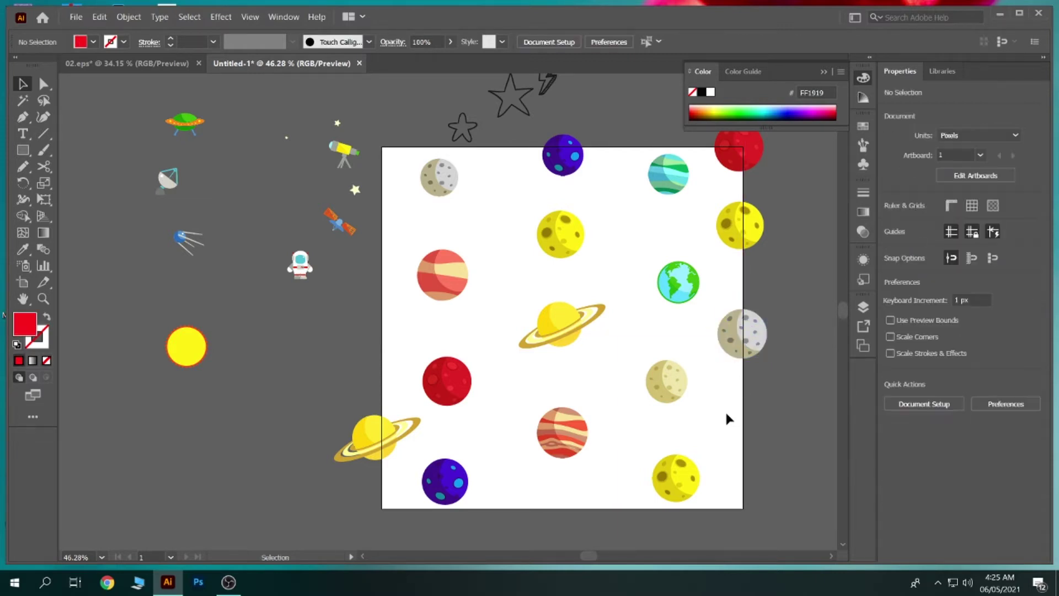
{"action": "scroll", "coordinate": [723, 410], "scroll_direction": "down", "scroll_amount": 1}
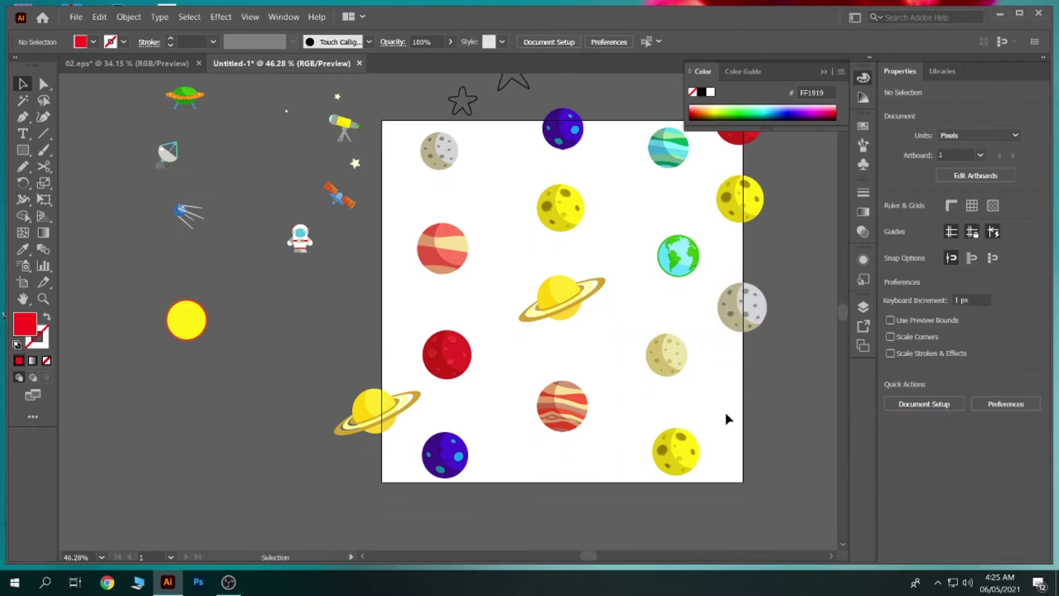
Step: Enlarge the purple planet on the top edge and the top-left grey moon
{"action": "left_click", "coordinate": [558, 143]}
{"action": "left_click_drag", "start_coordinate": [583, 150], "coordinate": [590, 155]}
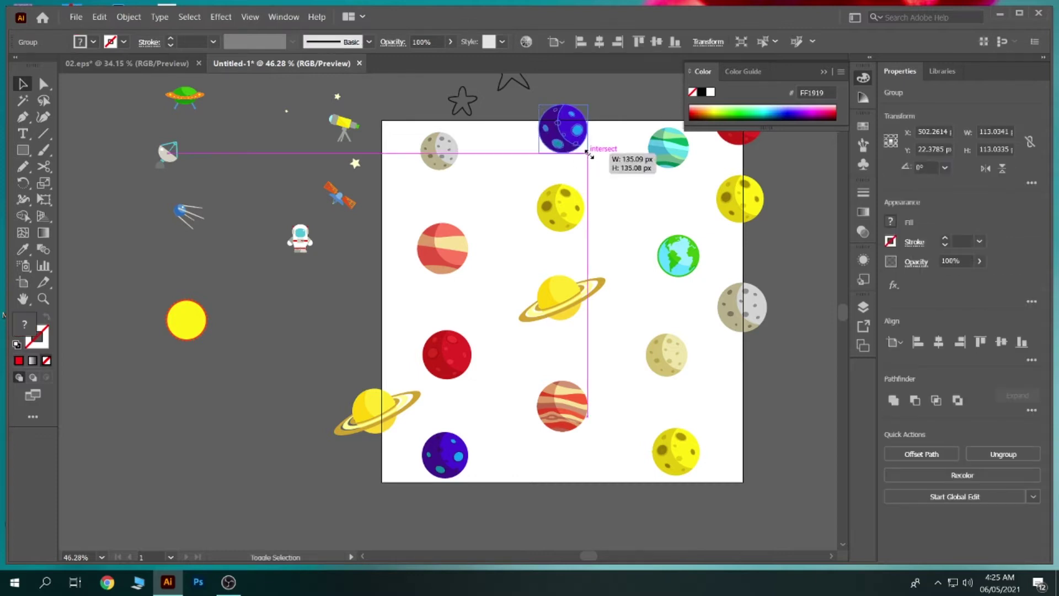
{"action": "left_click", "coordinate": [453, 157]}
{"action": "left_click_drag", "start_coordinate": [459, 171], "coordinate": [468, 181]}
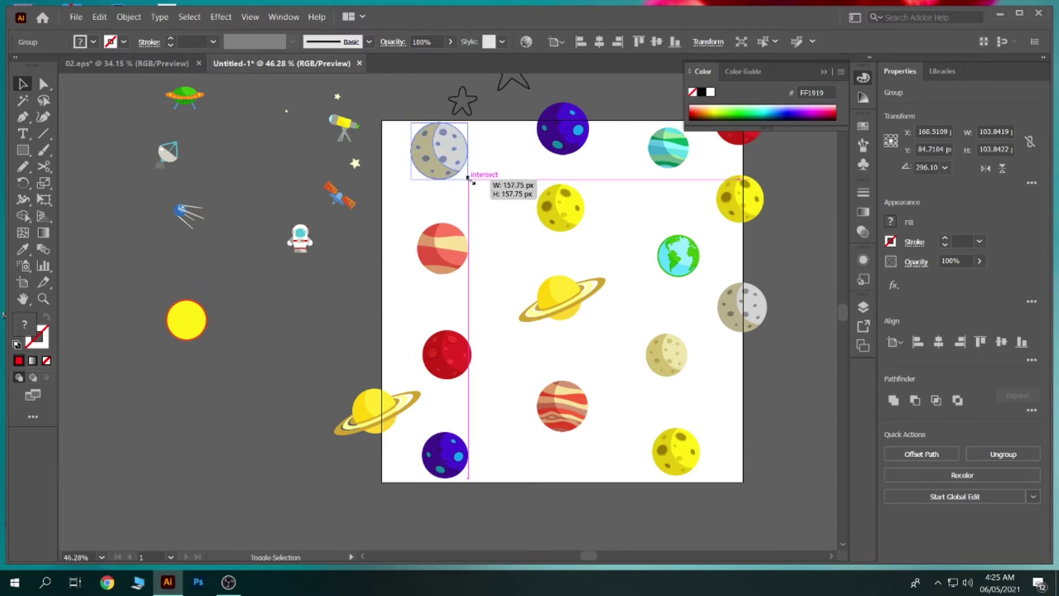
{"action": "left_click", "coordinate": [517, 155]}
Step: Slightly resize the green-striped planet and rotate the yellow moon about 19°
{"action": "left_click", "coordinate": [655, 163]}
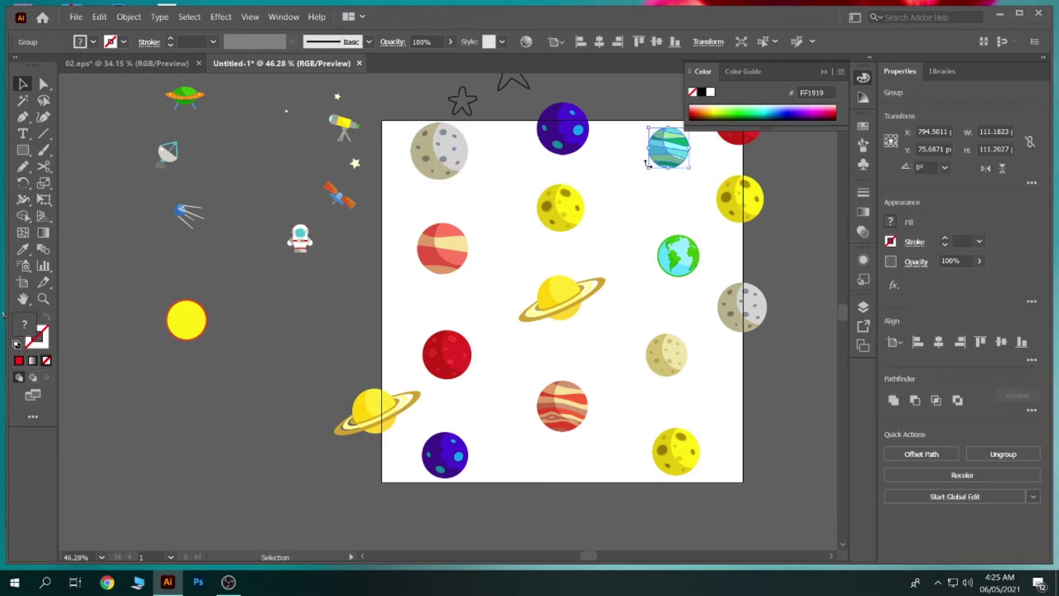
{"action": "left_click_drag", "start_coordinate": [648, 167], "coordinate": [644, 172]}
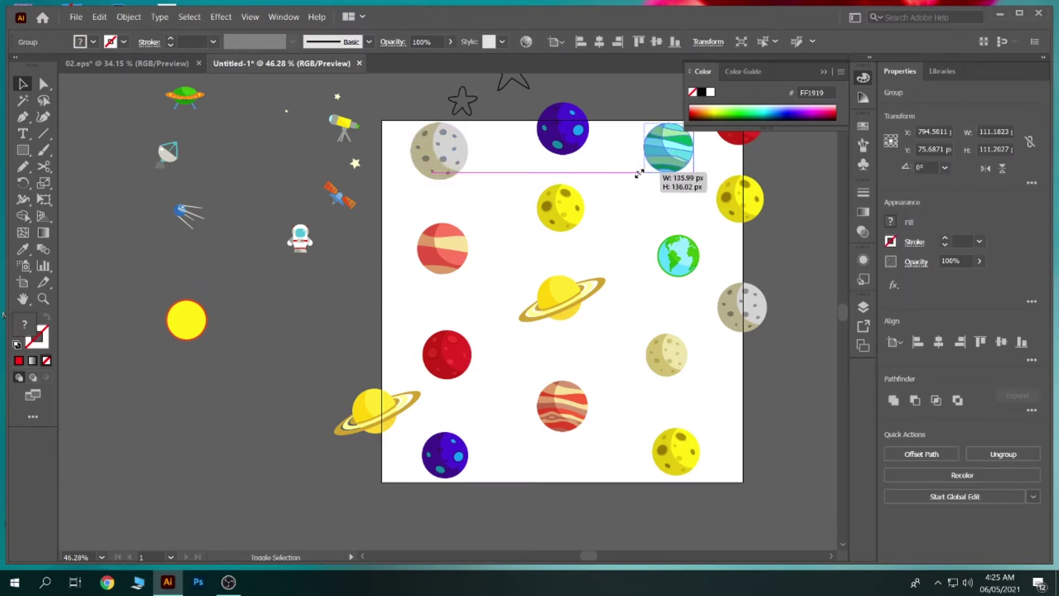
{"action": "left_click_drag", "start_coordinate": [665, 170], "coordinate": [667, 169]}
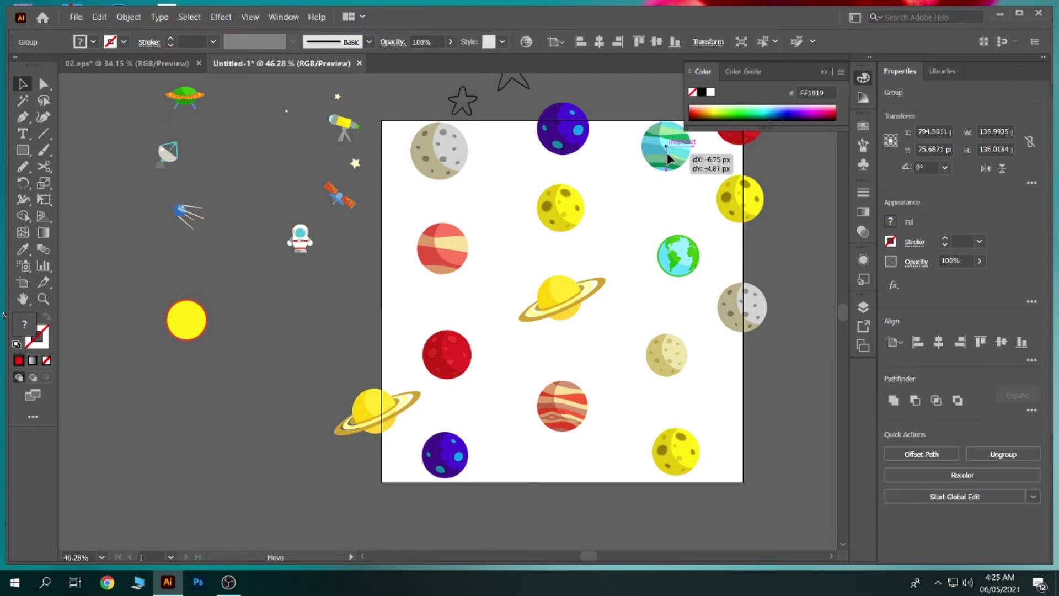
{"action": "left_click", "coordinate": [643, 203]}
{"action": "left_click_drag", "start_coordinate": [571, 215], "coordinate": [600, 227]}
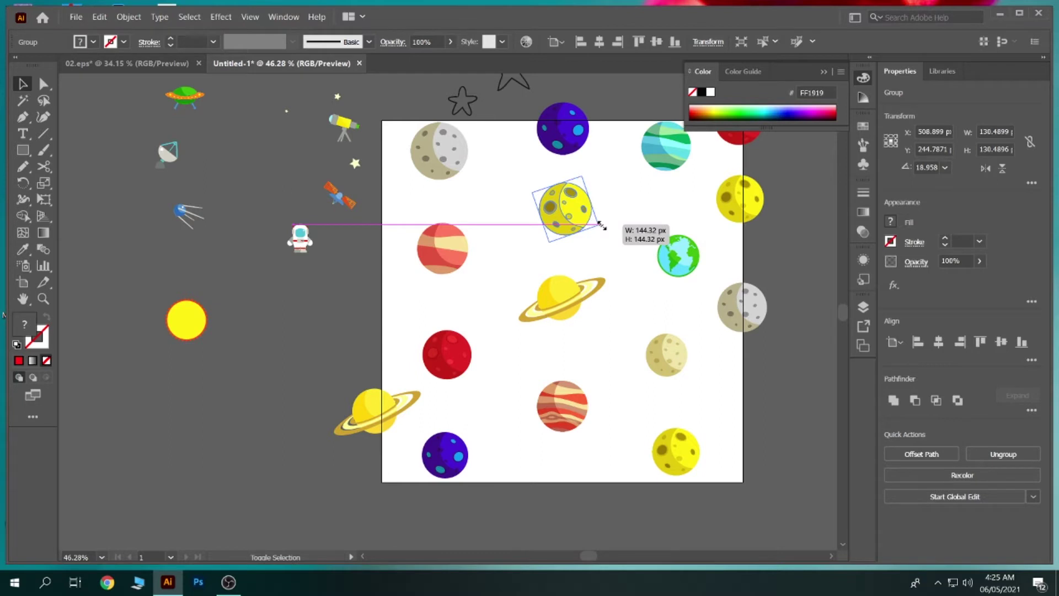
{"action": "left_click", "coordinate": [625, 201]}
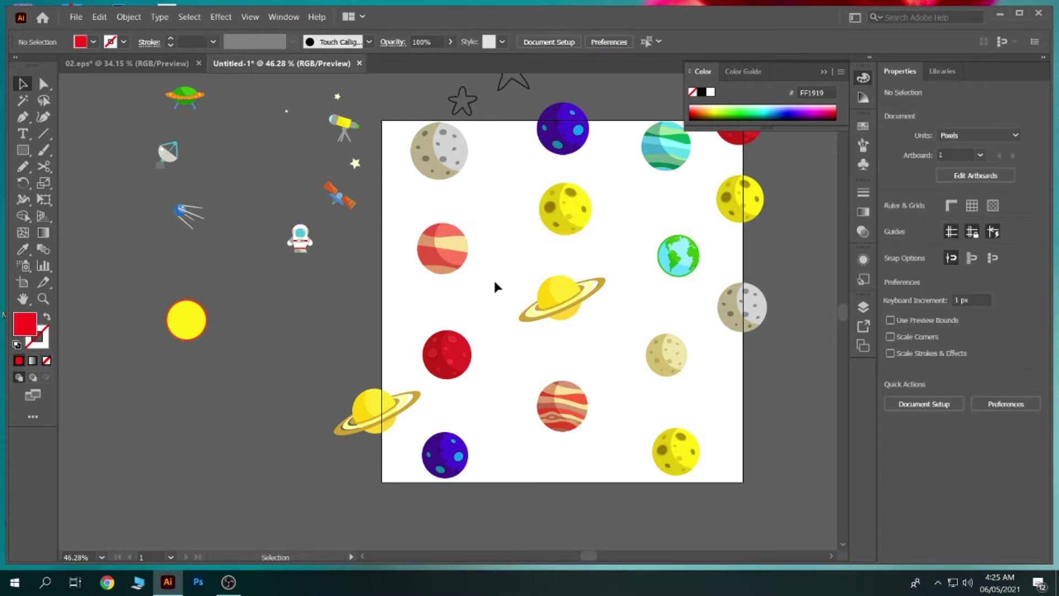
{"action": "mouse_move", "coordinate": [512, 254]}
{"action": "left_mouse_down"}
{"action": "mouse_move", "coordinate": [425, 274]}
{"action": "mouse_move", "coordinate": [403, 254]}
{"action": "mouse_move", "coordinate": [413, 236]}
{"action": "mouse_move", "coordinate": [422, 247]}
{"action": "left_mouse_up"}
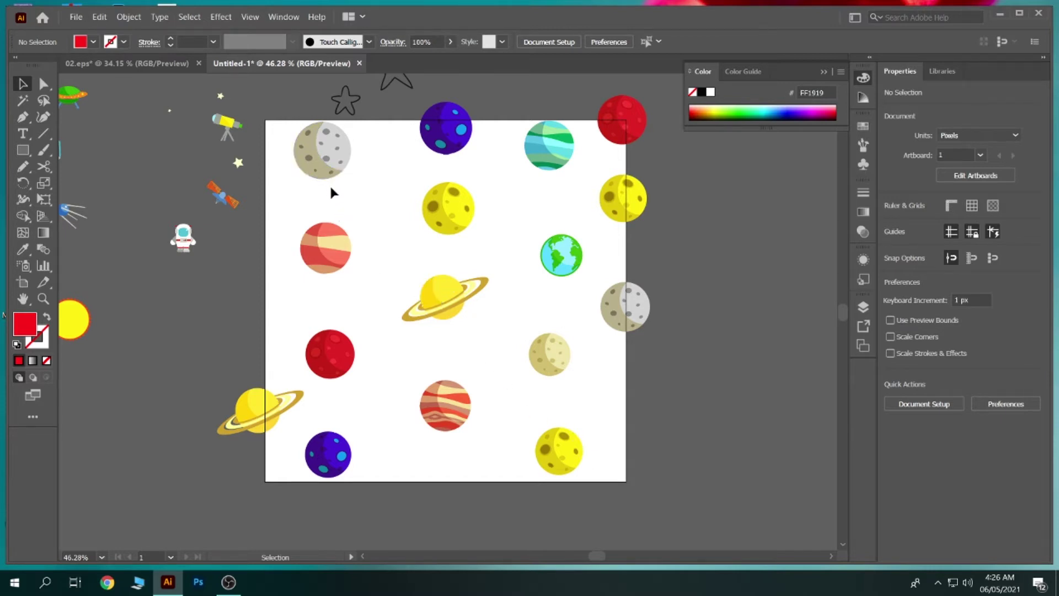
Step: Nudge the grey moon, yellow moon, blue and red planets up; enlarge the beige moon to 142 px
{"action": "left_click_drag", "start_coordinate": [325, 178], "coordinate": [322, 176]}
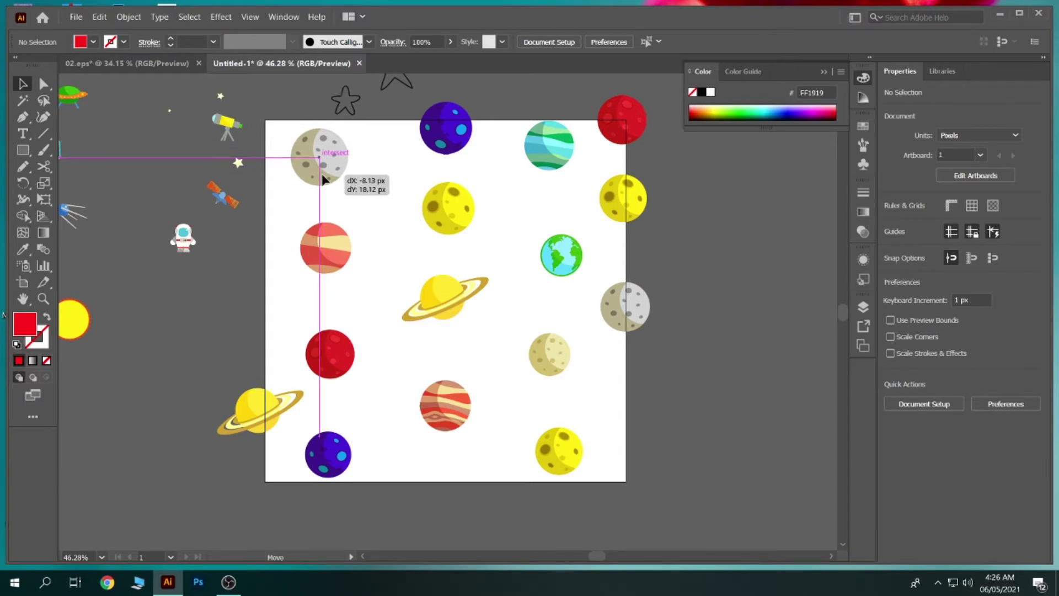
{"action": "left_click_drag", "start_coordinate": [324, 179], "coordinate": [324, 175]}
{"action": "left_click_drag", "start_coordinate": [558, 452], "coordinate": [555, 439]}
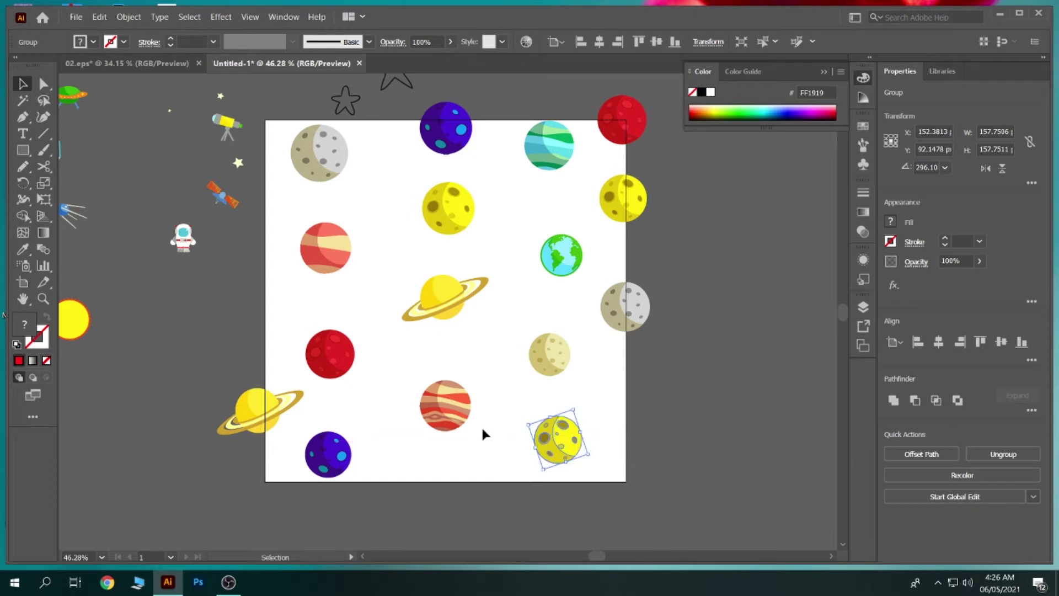
{"action": "left_click_drag", "start_coordinate": [335, 448], "coordinate": [336, 434]}
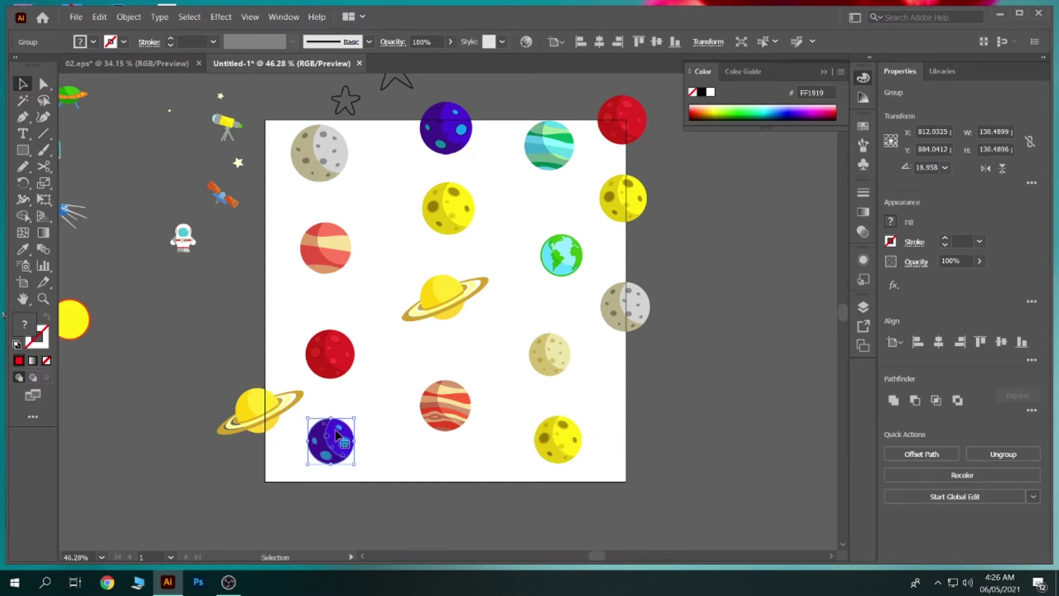
{"action": "left_click_drag", "start_coordinate": [558, 442], "coordinate": [558, 437]}
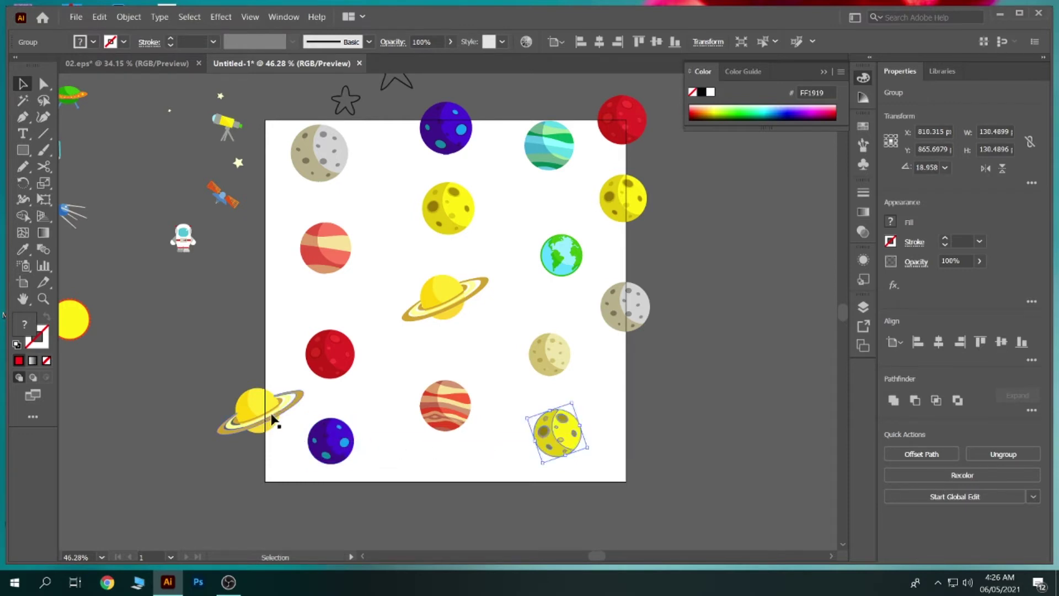
{"action": "left_click_drag", "start_coordinate": [329, 370], "coordinate": [328, 361]}
{"action": "mouse_move", "coordinate": [563, 361]}
{"action": "left_mouse_down"}
{"action": "mouse_move", "coordinate": [559, 353]}
{"action": "mouse_move", "coordinate": [579, 377]}
{"action": "left_mouse_up"}
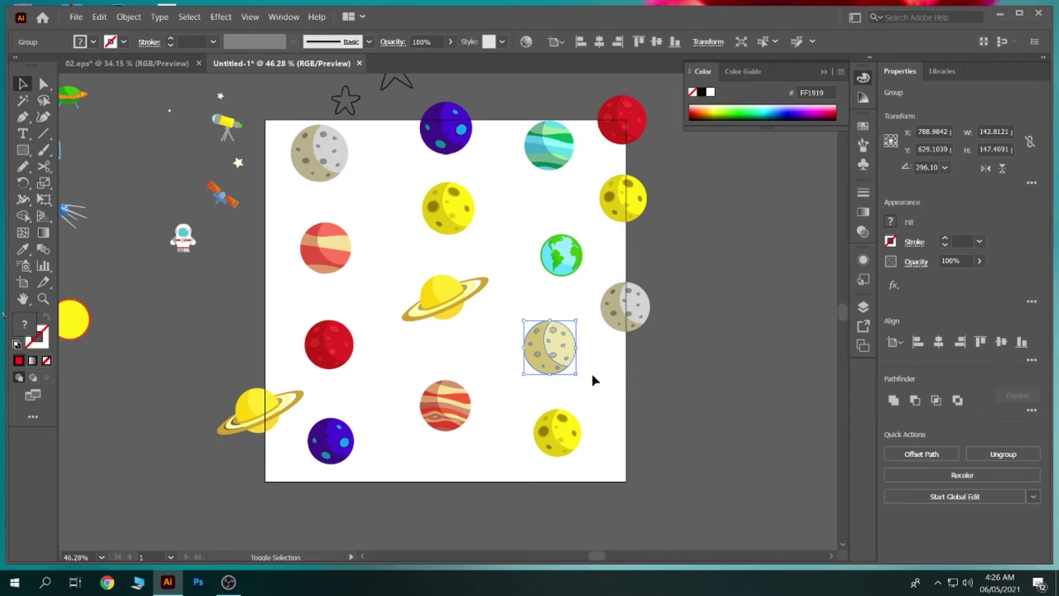
{"action": "left_click", "coordinate": [608, 376]}
Step: Add a scaled-down Saturn copy in a gap beside the original
{"action": "scroll", "coordinate": [620, 384], "scroll_direction": "up", "scroll_amount": 1}
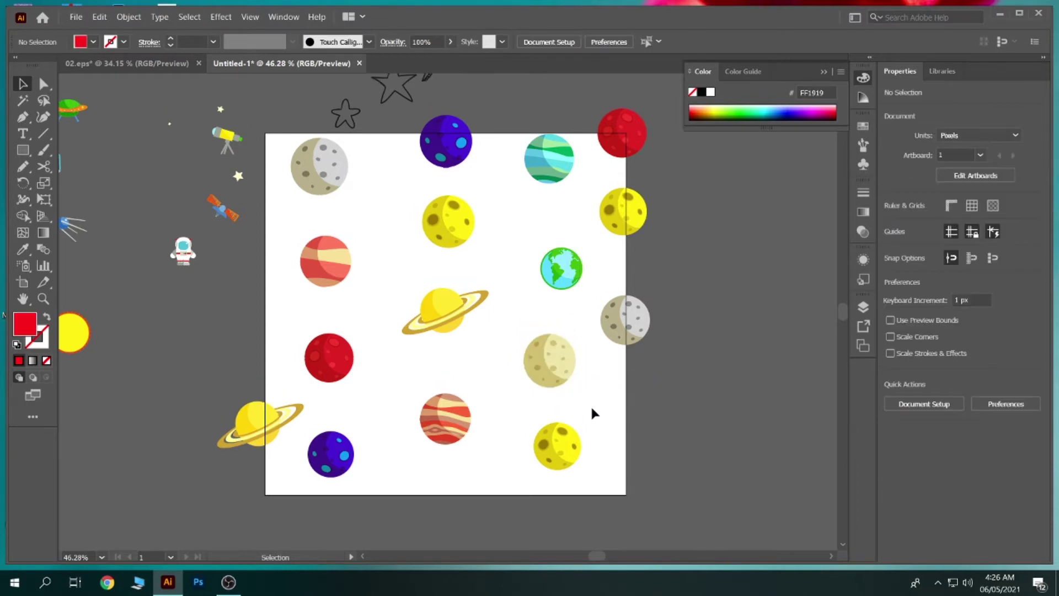
{"action": "scroll", "coordinate": [401, 244], "scroll_direction": "up", "scroll_amount": 3}
{"action": "scroll", "coordinate": [376, 232], "scroll_direction": "up", "scroll_amount": 1}
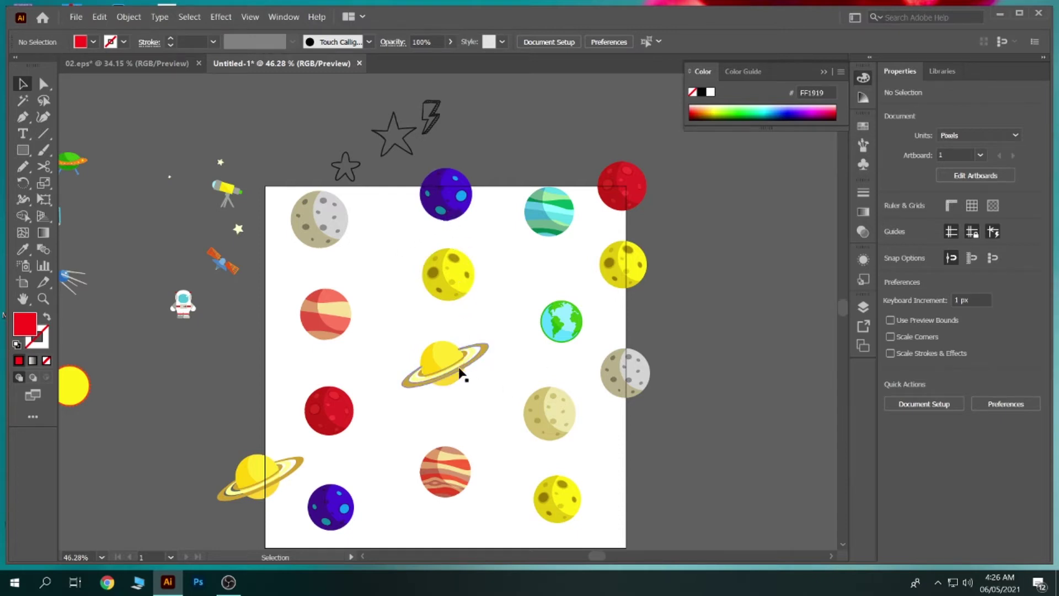
{"action": "left_click_drag", "start_coordinate": [456, 371], "coordinate": [382, 372], "text": "alt"}
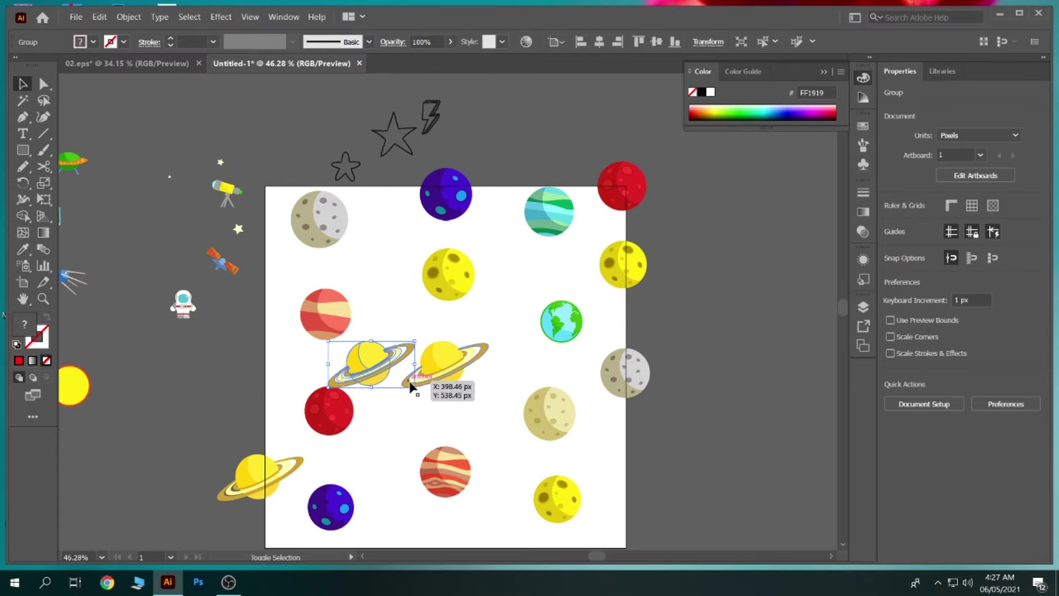
{"action": "mouse_move", "coordinate": [415, 388]}
{"action": "left_mouse_down"}
{"action": "mouse_move", "coordinate": [394, 379]}
{"action": "mouse_move", "coordinate": [381, 271]}
{"action": "left_mouse_up"}
{"action": "left_click", "coordinate": [396, 422]}
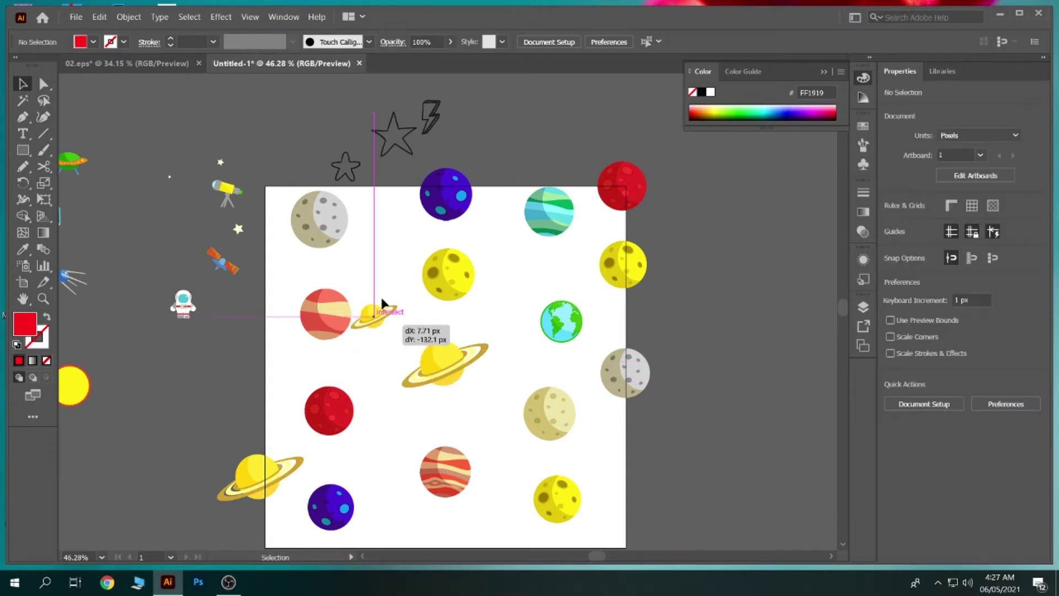
{"action": "left_click", "coordinate": [390, 300]}
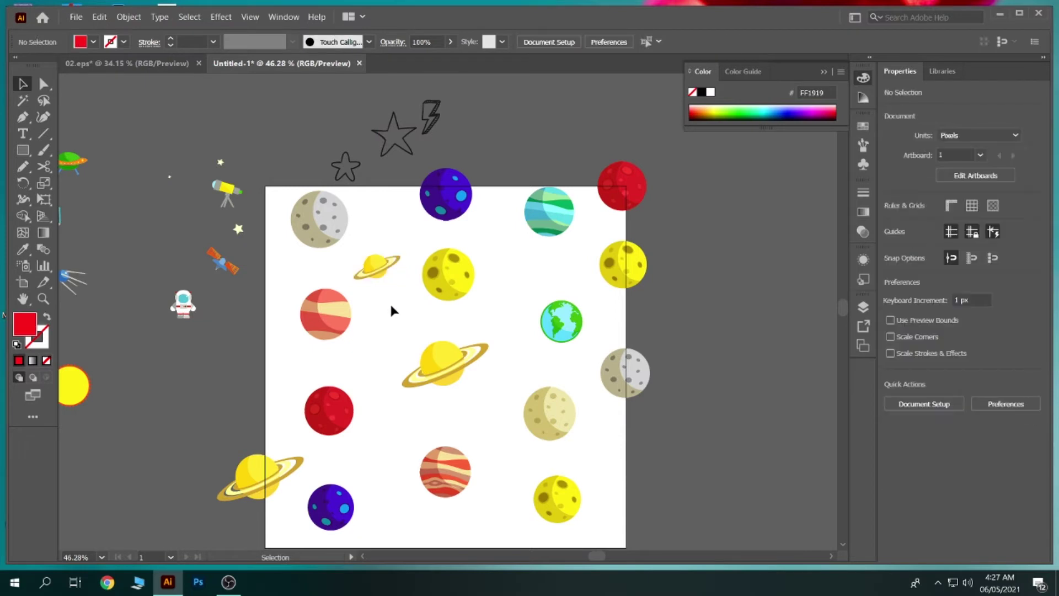
Step: Add small copies of the red planet in the central gap and Earth (about 84 px) on the left
{"action": "mouse_move", "coordinate": [328, 410]}
{"action": "left_mouse_down"}
{"action": "mouse_move", "coordinate": [498, 430]}
{"action": "mouse_move", "coordinate": [479, 419]}
{"action": "mouse_move", "coordinate": [488, 422]}
{"action": "left_mouse_up"}
{"action": "left_click", "coordinate": [481, 439]}
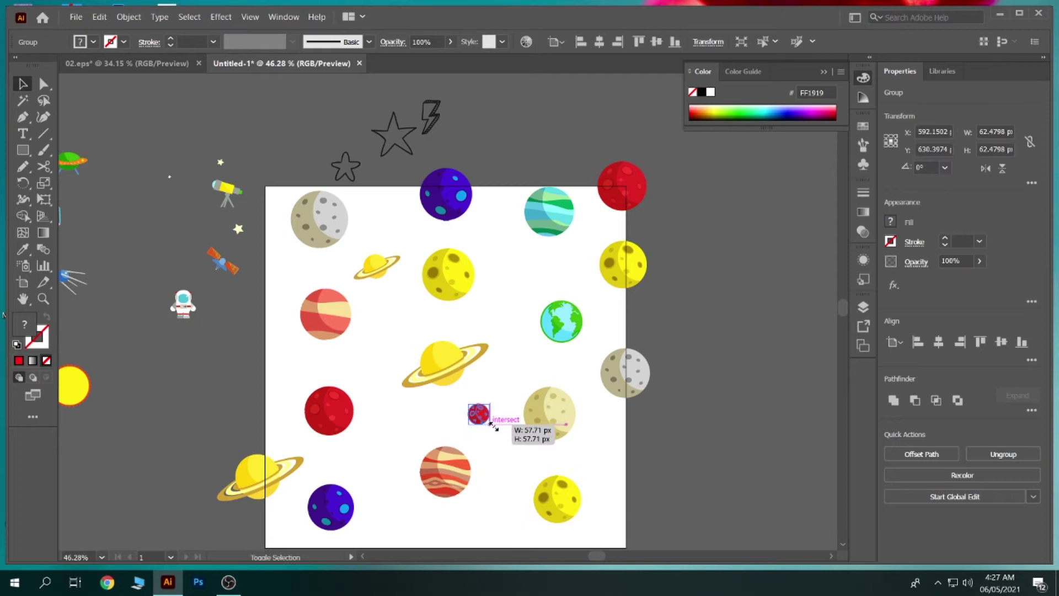
{"action": "left_click", "coordinate": [495, 441]}
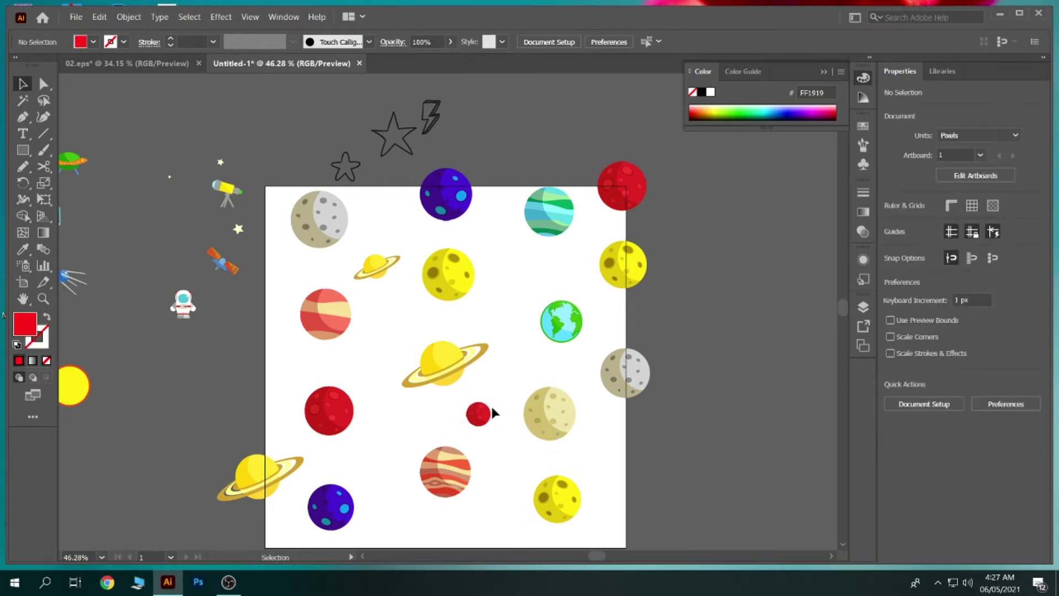
{"action": "left_click_drag", "start_coordinate": [557, 337], "coordinate": [383, 342]}
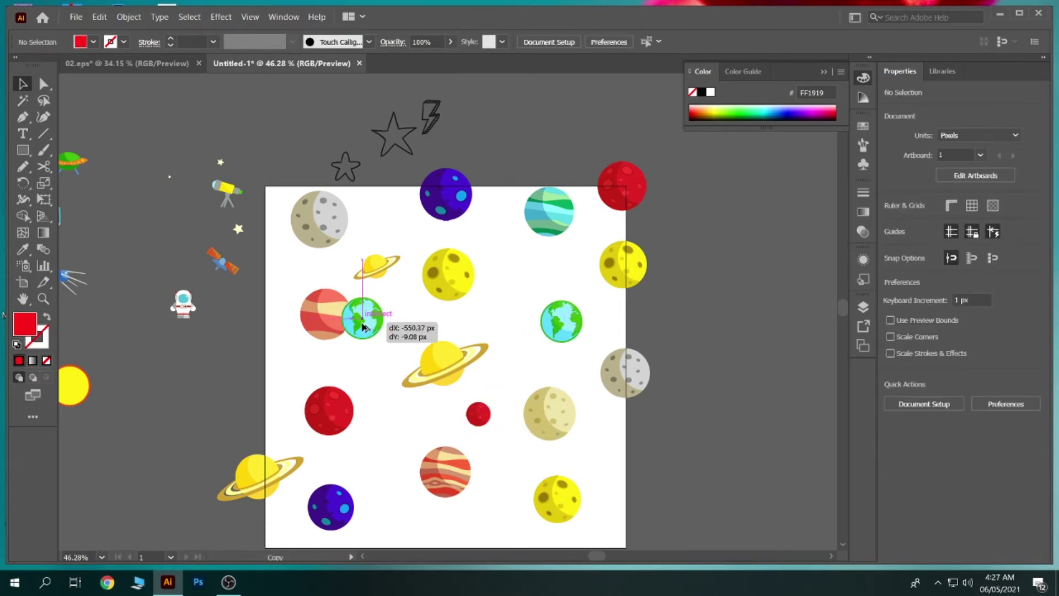
{"action": "left_click_drag", "start_coordinate": [410, 349], "coordinate": [406, 346]}
{"action": "left_click", "coordinate": [426, 319]}
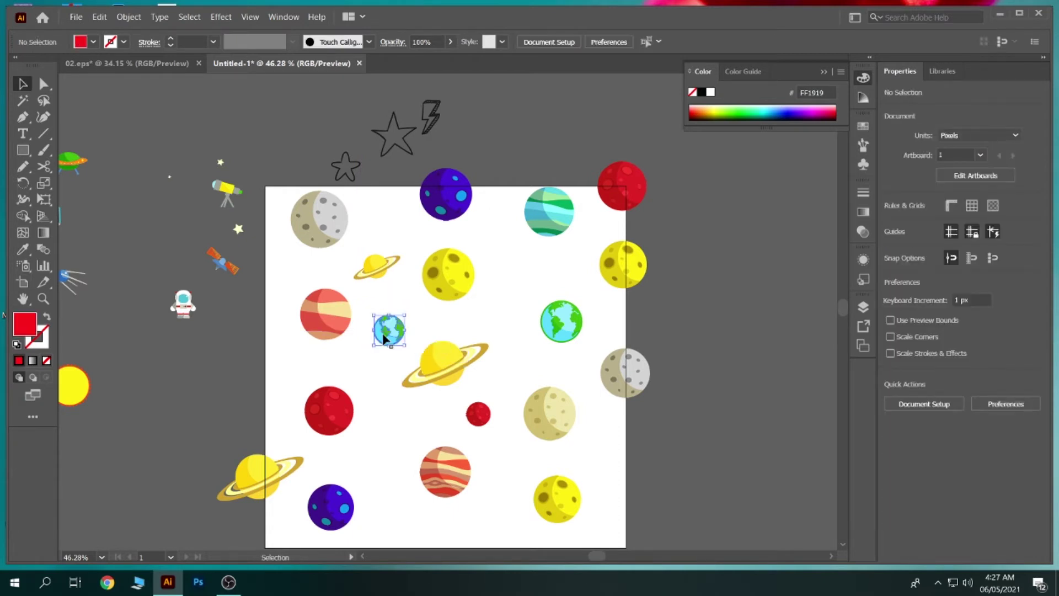
Step: Add a small teal striped planet copy in a lower gap
{"action": "mouse_move", "coordinate": [553, 218]}
{"action": "left_mouse_down"}
{"action": "mouse_move", "coordinate": [425, 408]}
{"action": "mouse_move", "coordinate": [394, 484]}
{"action": "left_mouse_up"}
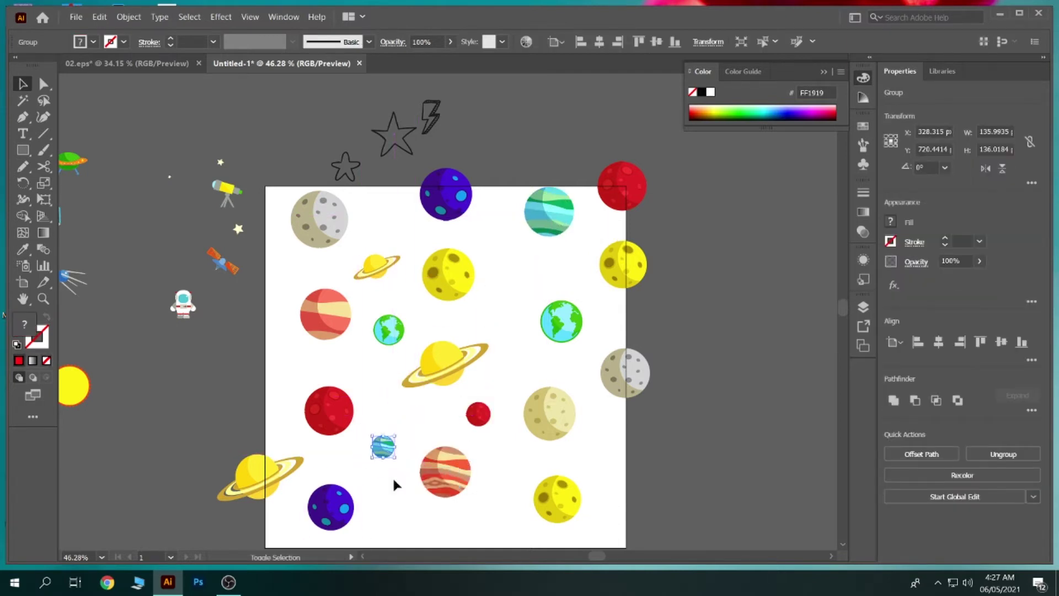
{"action": "left_click", "coordinate": [392, 480]}
{"action": "scroll", "coordinate": [421, 416], "scroll_direction": "down", "scroll_amount": 2}
{"action": "scroll", "coordinate": [424, 418], "scroll_direction": "down", "scroll_amount": 1}
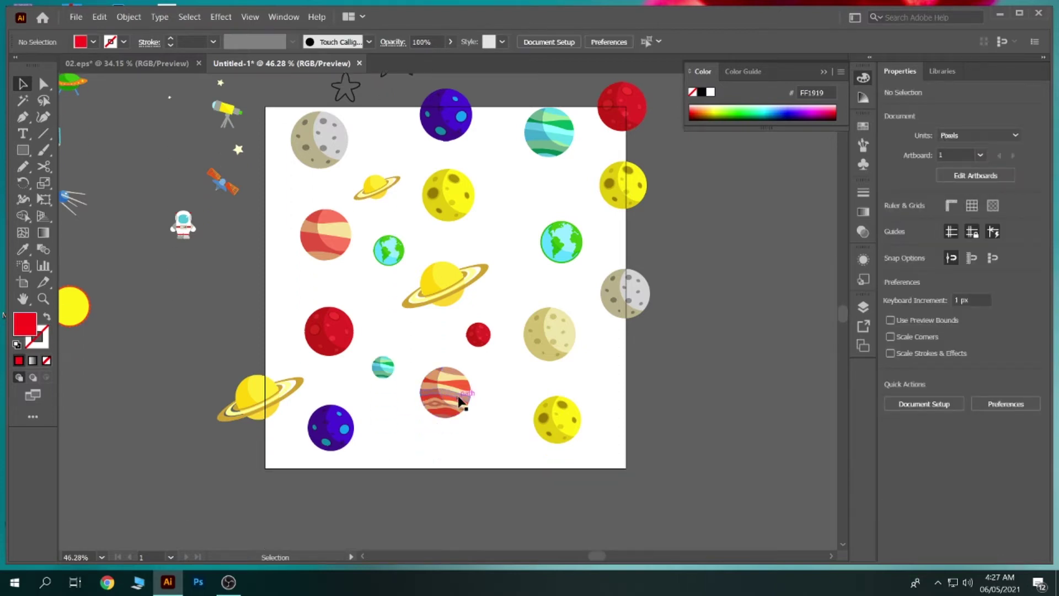
Step: Add a small tan moon copy in the left gap
{"action": "mouse_move", "coordinate": [551, 347]}
{"action": "left_mouse_down"}
{"action": "mouse_move", "coordinate": [490, 451]}
{"action": "mouse_move", "coordinate": [499, 460]}
{"action": "left_mouse_up"}
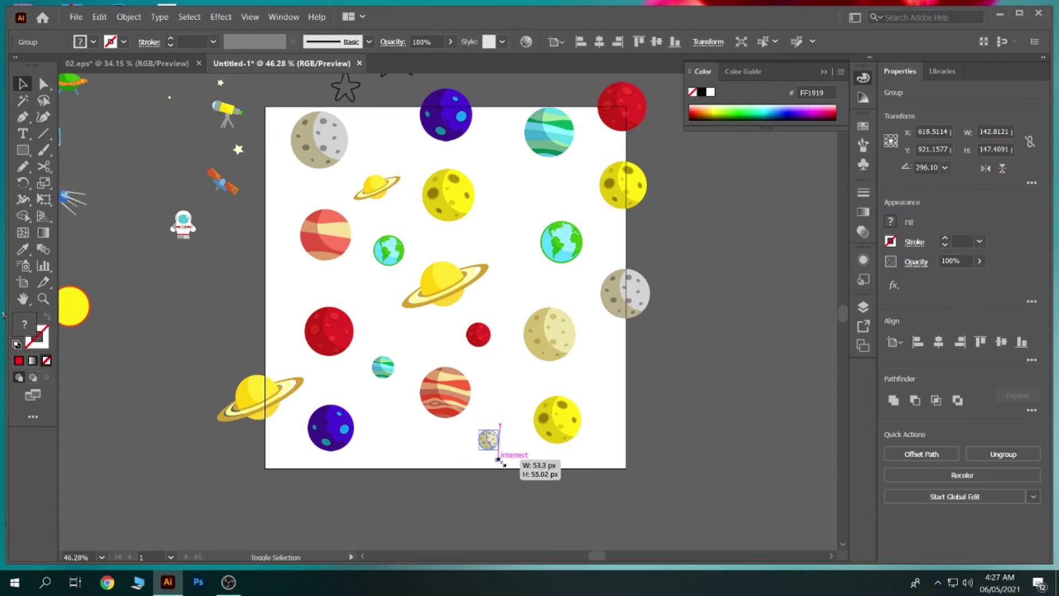
{"action": "mouse_move", "coordinate": [500, 460]}
{"action": "left_mouse_down"}
{"action": "mouse_move", "coordinate": [444, 392]}
{"action": "mouse_move", "coordinate": [290, 283]}
{"action": "left_mouse_up"}
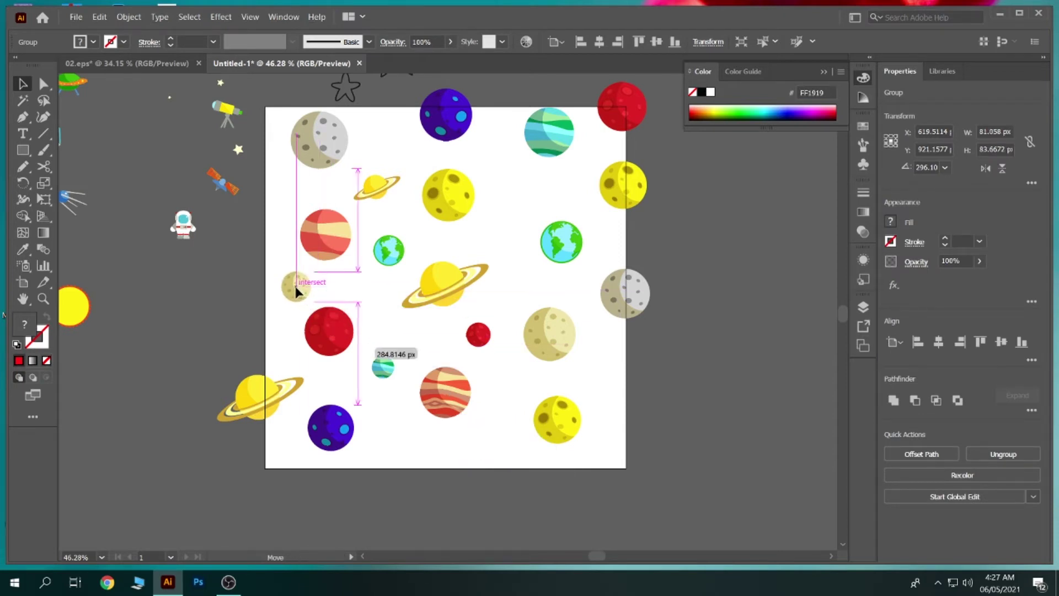
{"action": "left_click", "coordinate": [351, 297]}
{"action": "left_click_drag", "start_coordinate": [297, 294], "coordinate": [305, 297]}
{"action": "left_click", "coordinate": [324, 298]}
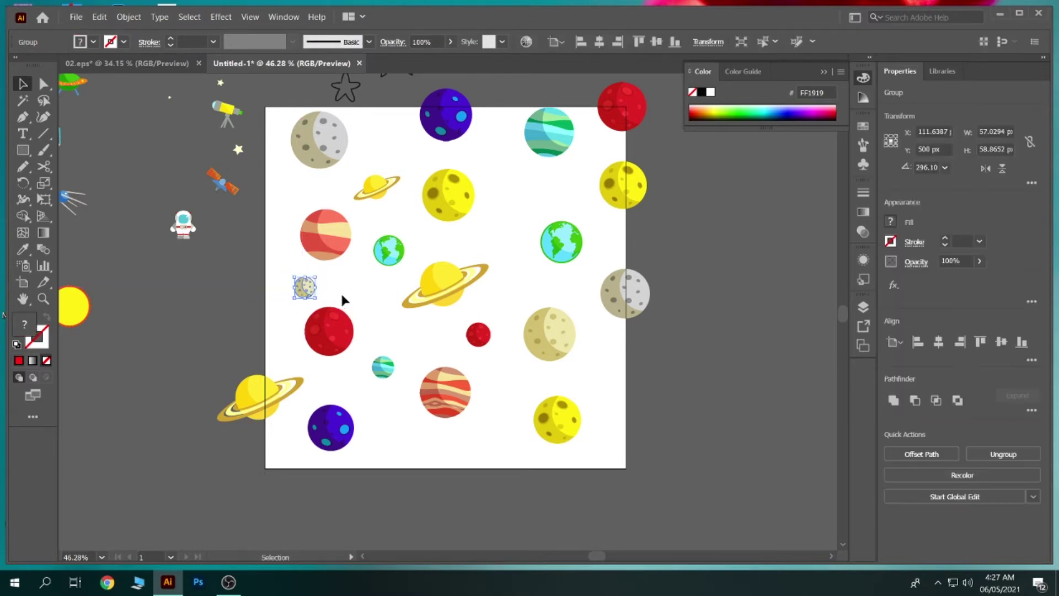
{"action": "left_click", "coordinate": [377, 316]}
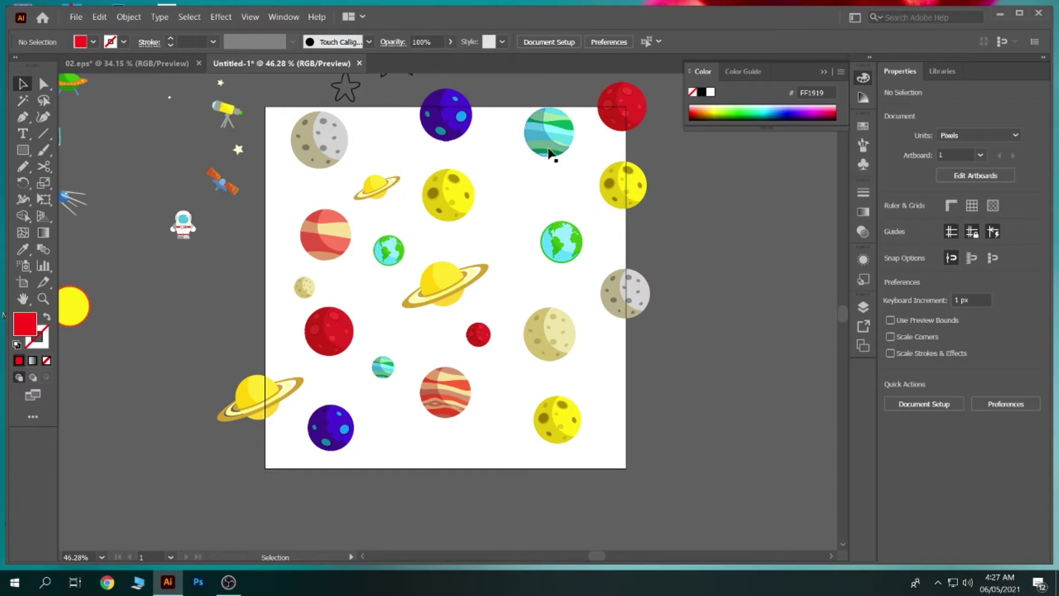
Step: Copy the purple planet near Earth, an 82 px red planet upper right, and the striped planet below
{"action": "mouse_move", "coordinate": [456, 133]}
{"action": "left_mouse_down"}
{"action": "mouse_move", "coordinate": [505, 247]}
{"action": "mouse_move", "coordinate": [539, 200]}
{"action": "mouse_move", "coordinate": [507, 241]}
{"action": "left_mouse_up"}
{"action": "left_click", "coordinate": [506, 255]}
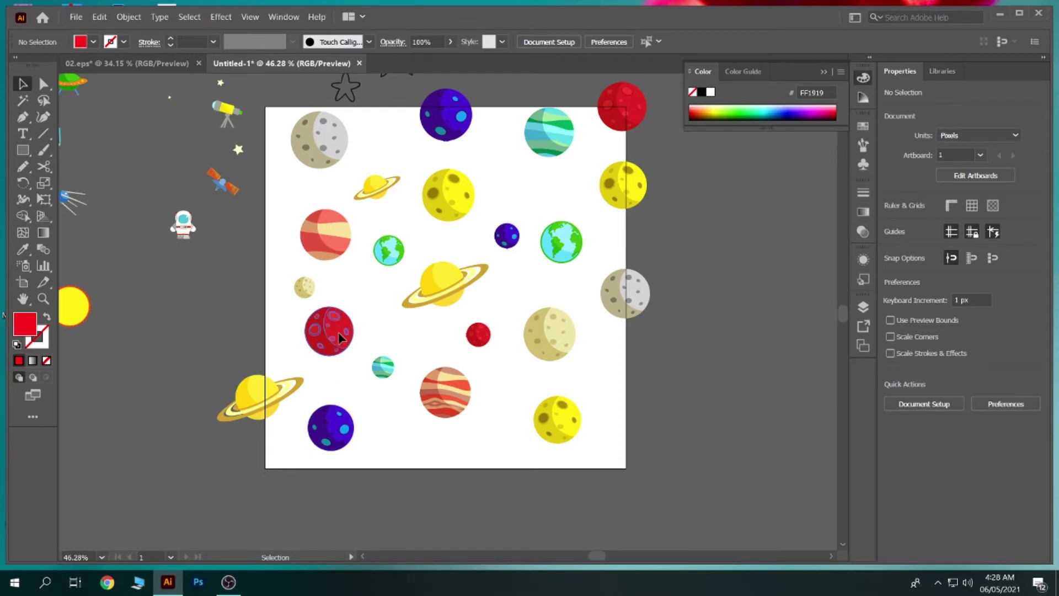
{"action": "mouse_move", "coordinate": [338, 332]}
{"action": "left_mouse_down"}
{"action": "mouse_move", "coordinate": [581, 214]}
{"action": "mouse_move", "coordinate": [570, 203]}
{"action": "left_mouse_up"}
{"action": "left_click", "coordinate": [584, 210]}
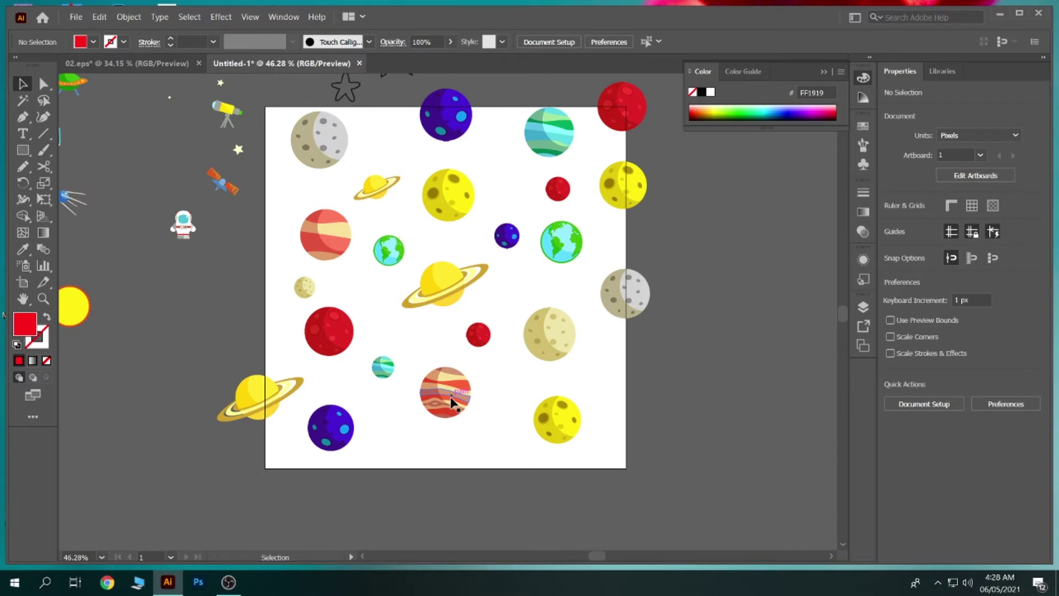
{"action": "left_click_drag", "start_coordinate": [450, 396], "coordinate": [481, 469]}
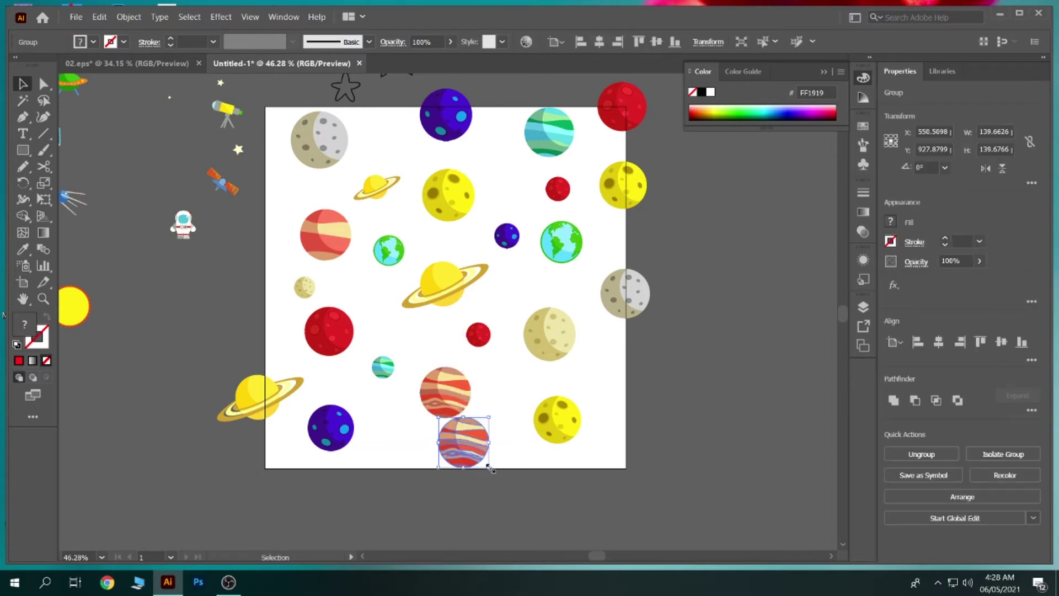
Step: Shrink the striped planet copy and place it above the beige moon
{"action": "mouse_move", "coordinate": [489, 469]}
{"action": "left_mouse_down"}
{"action": "mouse_move", "coordinate": [472, 450]}
{"action": "mouse_move", "coordinate": [543, 293]}
{"action": "left_mouse_up"}
{"action": "left_click", "coordinate": [480, 463]}
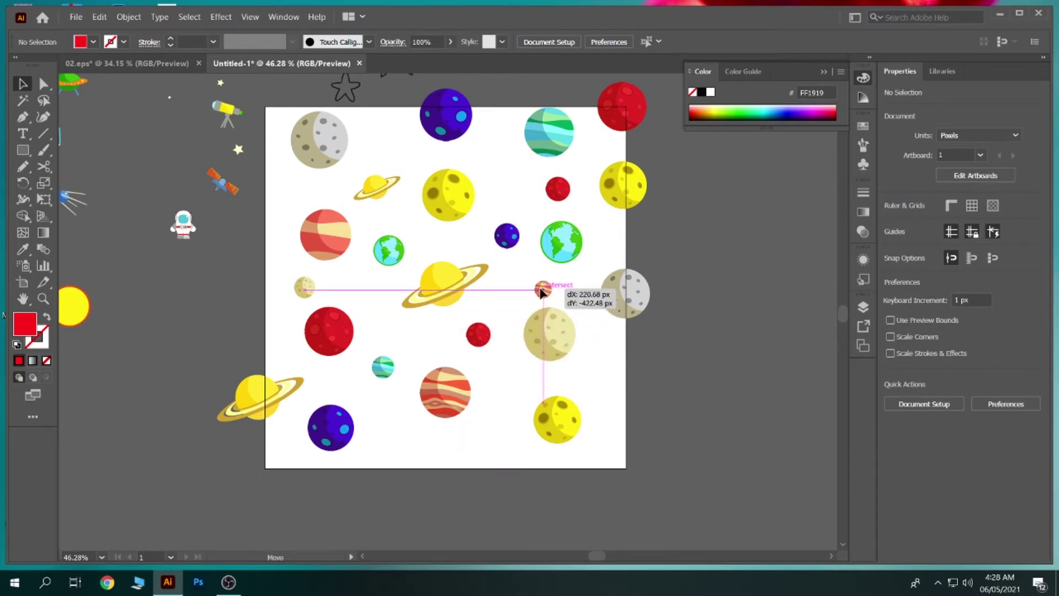
{"action": "left_click_drag", "start_coordinate": [543, 293], "coordinate": [545, 291]}
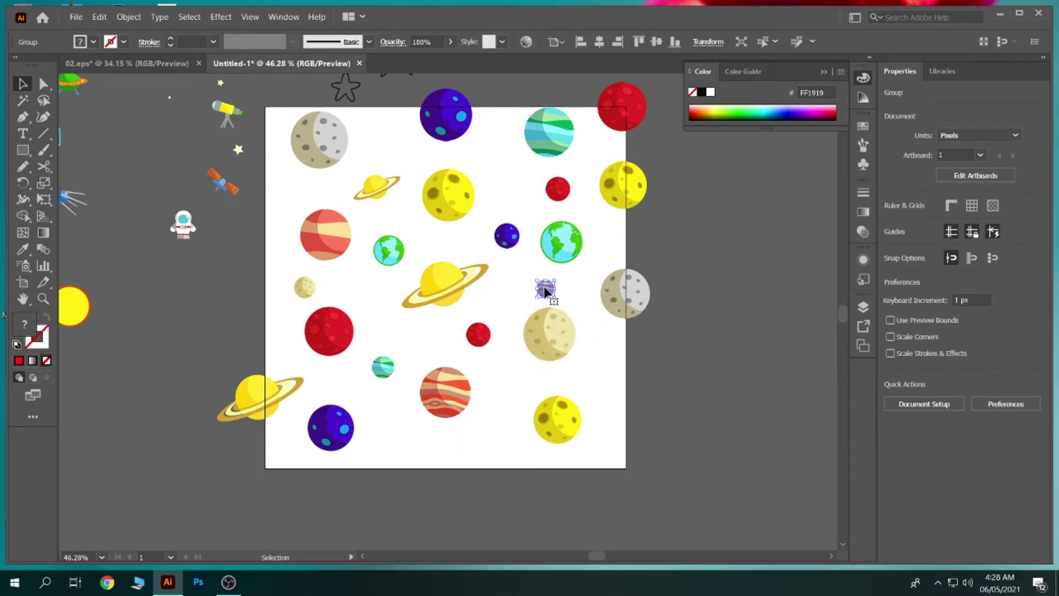
{"action": "left_click", "coordinate": [394, 334]}
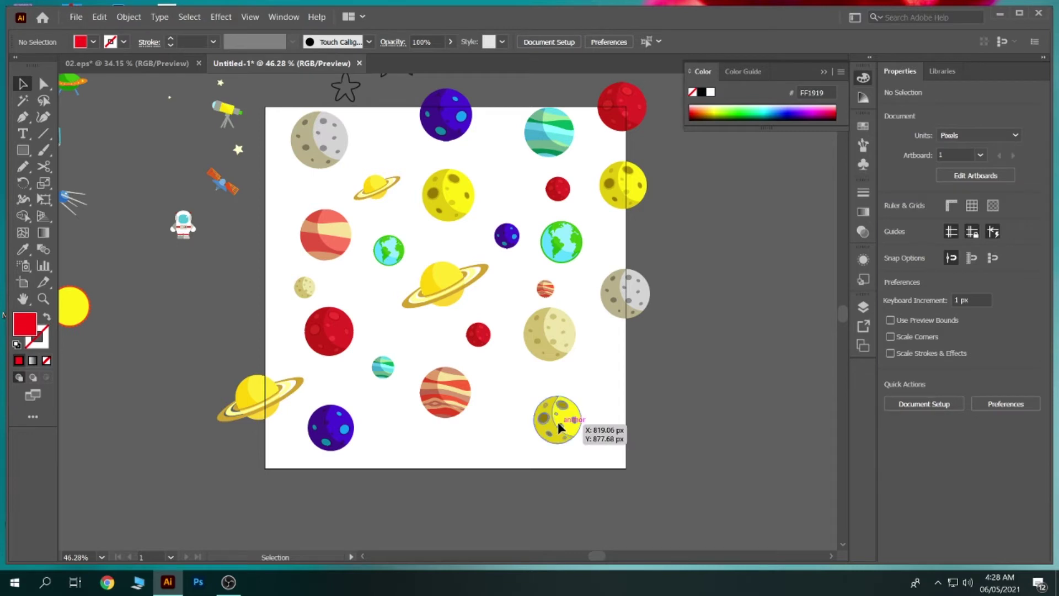
Step: Add a small yellow moon copy near the top, left of the purple planet
{"action": "mouse_move", "coordinate": [558, 423]}
{"action": "left_mouse_down"}
{"action": "mouse_move", "coordinate": [462, 453]}
{"action": "mouse_move", "coordinate": [369, 315]}
{"action": "left_mouse_up"}
{"action": "left_click", "coordinate": [474, 445]}
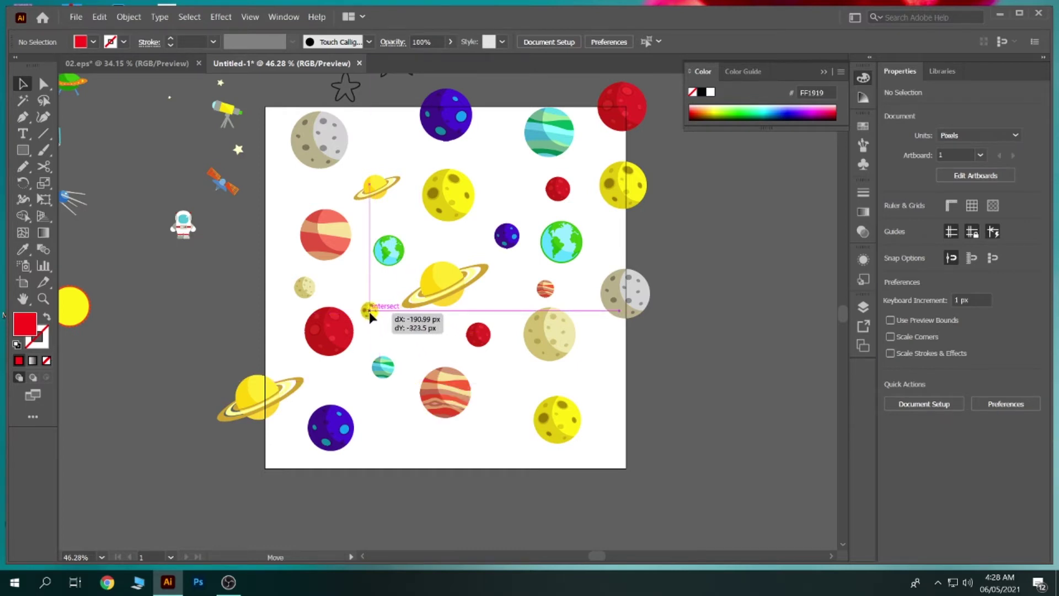
{"action": "mouse_move", "coordinate": [369, 315]}
{"action": "left_mouse_down"}
{"action": "mouse_move", "coordinate": [632, 257]}
{"action": "mouse_move", "coordinate": [598, 379]}
{"action": "left_mouse_up"}
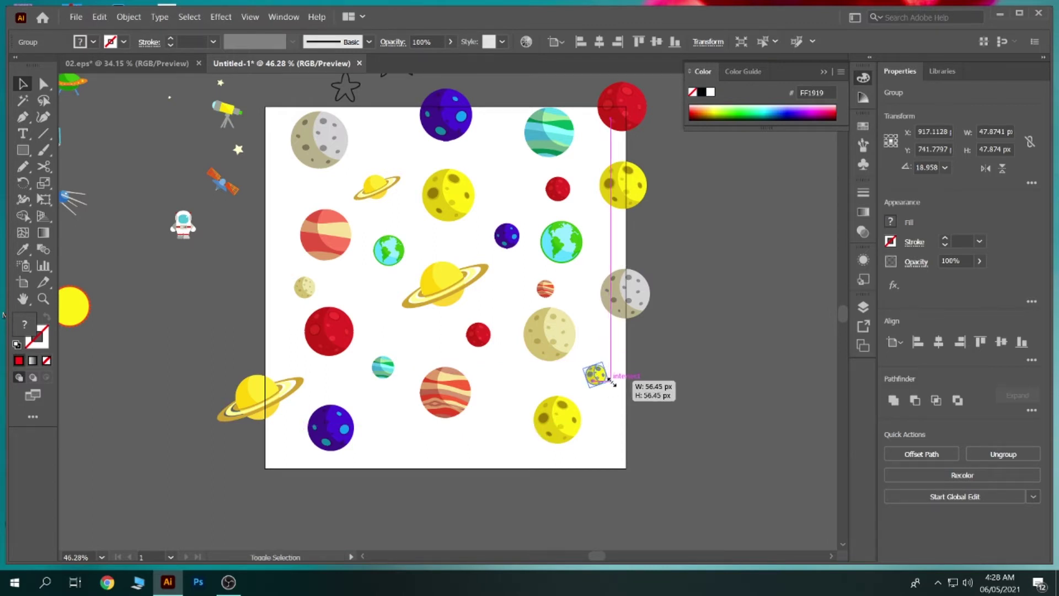
{"action": "mouse_move", "coordinate": [611, 382]}
{"action": "left_mouse_down"}
{"action": "mouse_move", "coordinate": [507, 386]}
{"action": "mouse_move", "coordinate": [408, 240]}
{"action": "mouse_move", "coordinate": [385, 140]}
{"action": "left_mouse_up"}
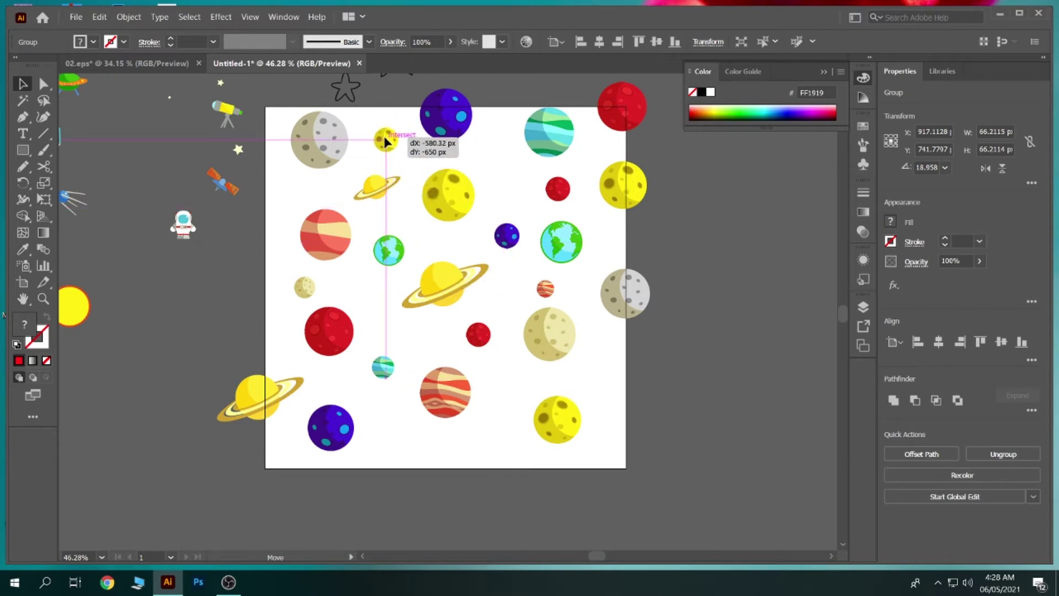
{"action": "left_click_drag", "start_coordinate": [384, 139], "coordinate": [385, 140]}
{"action": "left_click", "coordinate": [416, 165]}
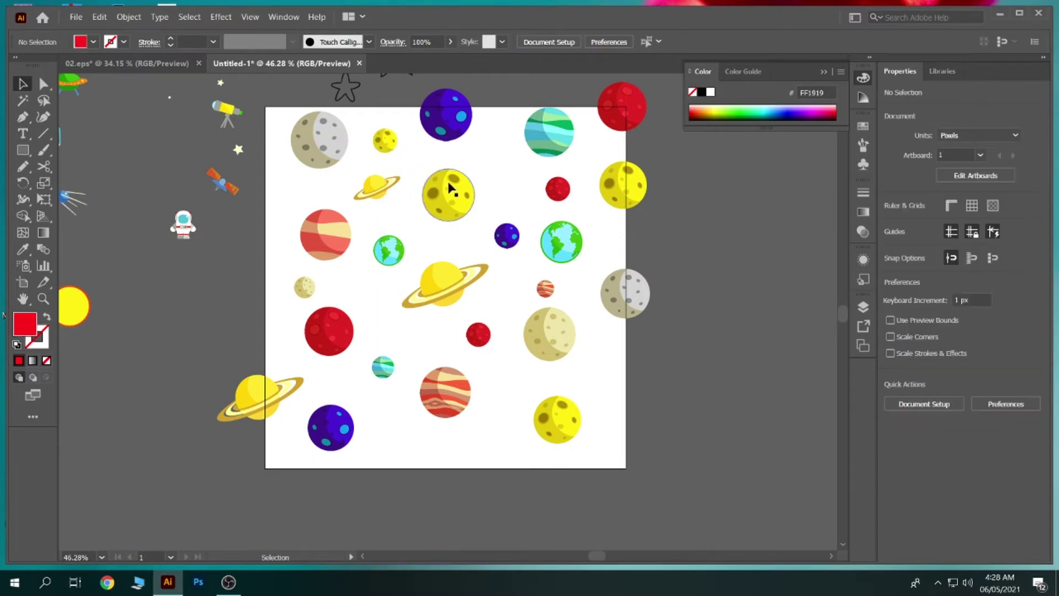
Step: Copy the small beige moon beside the large yellow moon and the ringed planet toward the bottom
{"action": "left_click_drag", "start_coordinate": [304, 287], "coordinate": [494, 172]}
{"action": "left_click", "coordinate": [451, 228]}
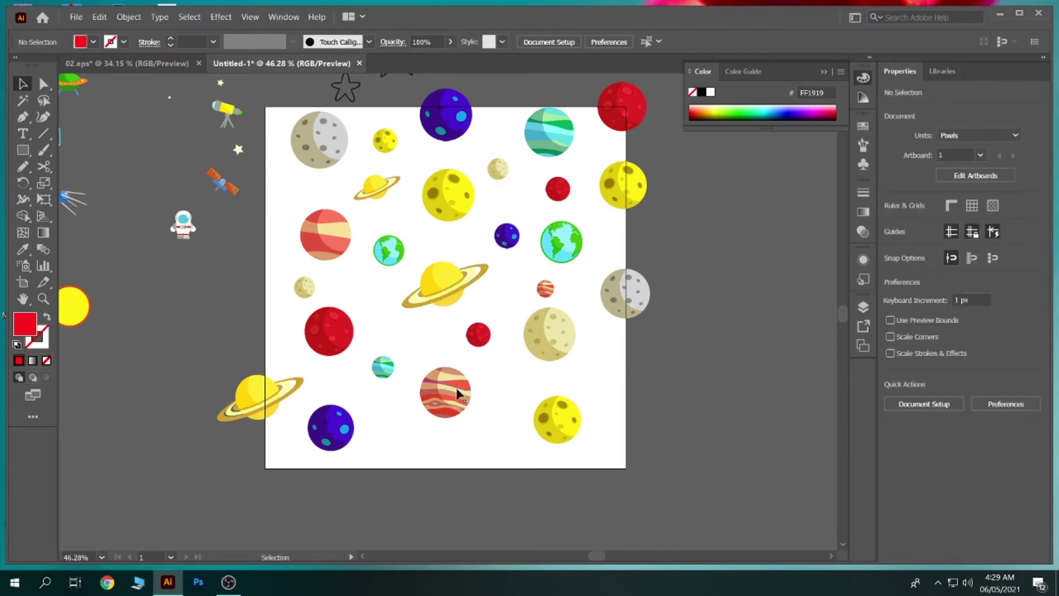
{"action": "mouse_move", "coordinate": [457, 285]}
{"action": "left_mouse_down"}
{"action": "mouse_move", "coordinate": [422, 432]}
{"action": "mouse_move", "coordinate": [423, 464]}
{"action": "mouse_move", "coordinate": [444, 458]}
{"action": "left_mouse_up"}
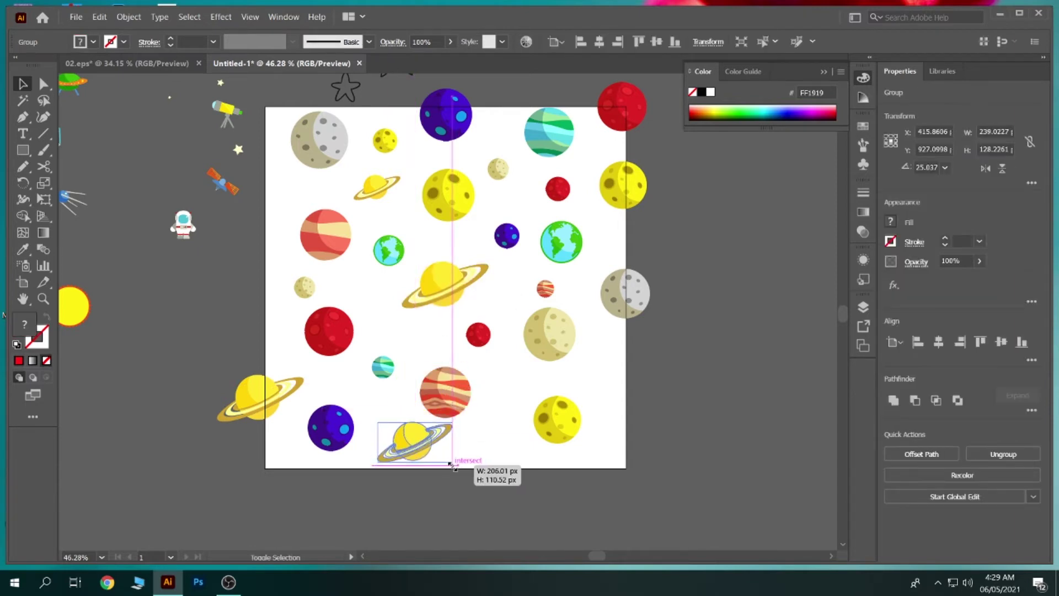
Step: Shrink the ringed planet copy to about 60%, set it beside the striped planet and tilt it
{"action": "left_click", "coordinate": [463, 458]}
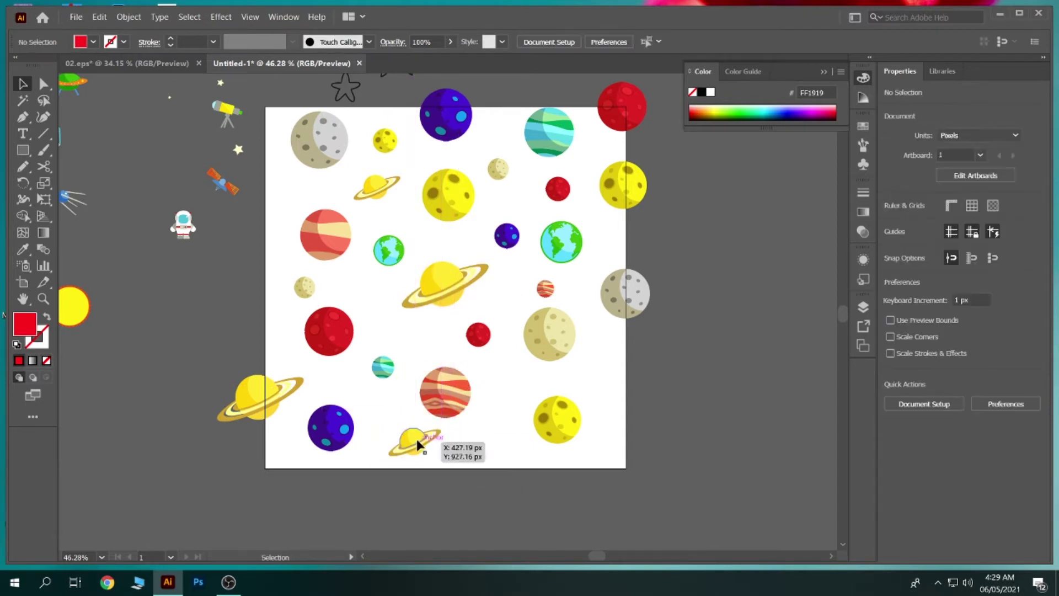
{"action": "left_click_drag", "start_coordinate": [424, 445], "coordinate": [516, 391]}
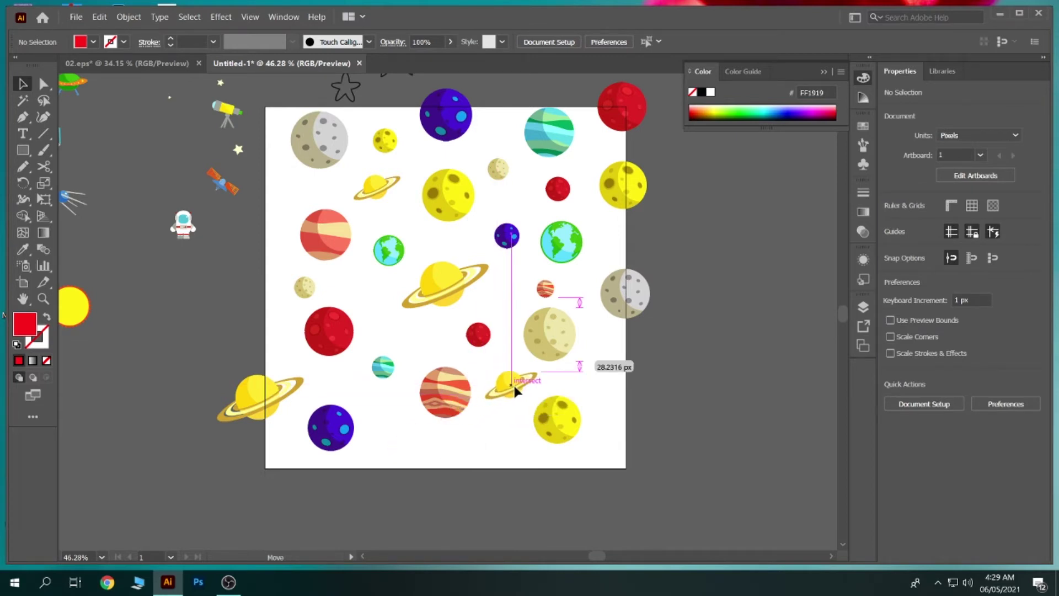
{"action": "mouse_move", "coordinate": [515, 390]}
{"action": "left_mouse_down"}
{"action": "mouse_move", "coordinate": [545, 375]}
{"action": "mouse_move", "coordinate": [543, 390]}
{"action": "mouse_move", "coordinate": [524, 389]}
{"action": "left_mouse_up"}
{"action": "left_click", "coordinate": [559, 384]}
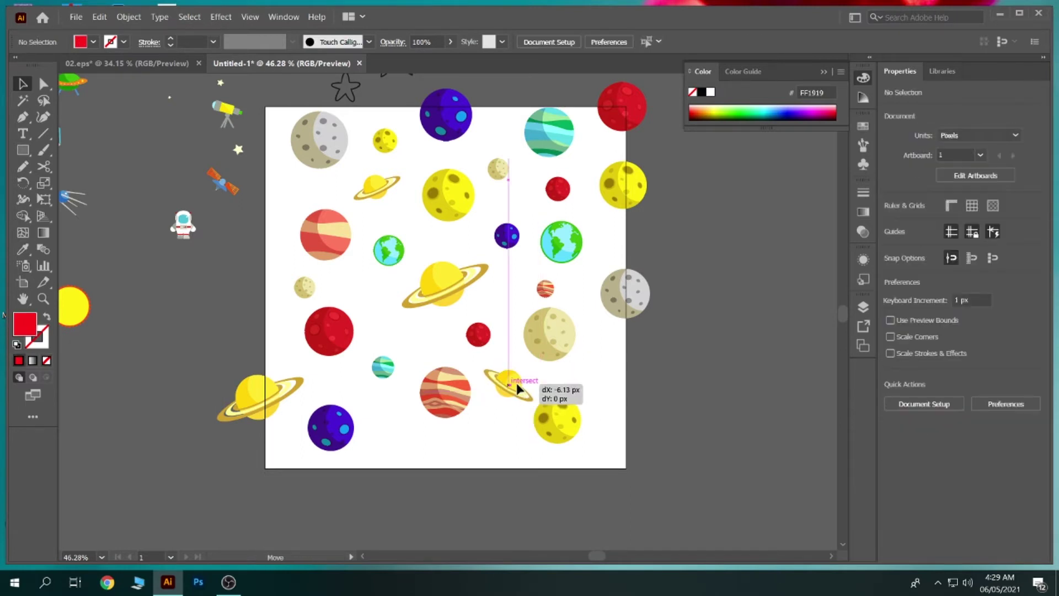
Step: Level the small upper-left ringed planet to 0° and rotate the small yellow moon about 19°
{"action": "left_click", "coordinate": [554, 381]}
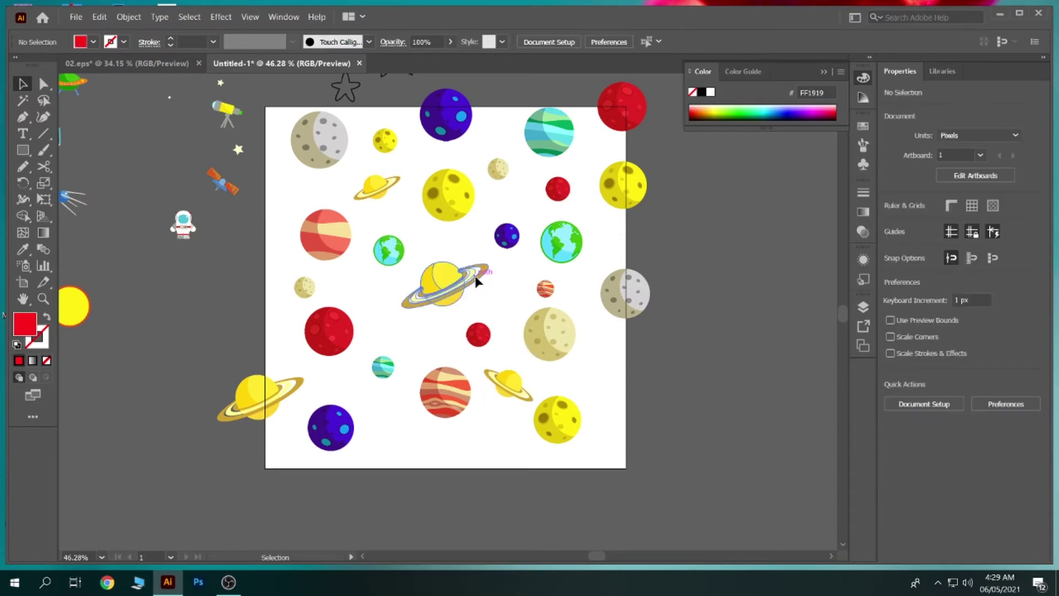
{"action": "left_click", "coordinate": [481, 277]}
{"action": "left_click", "coordinate": [373, 188]}
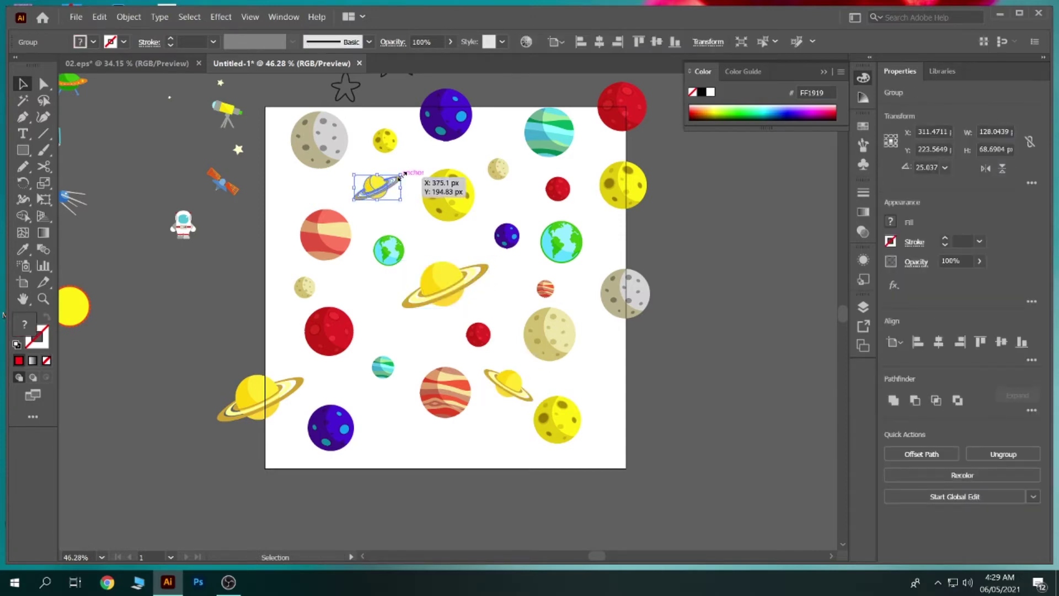
{"action": "left_click_drag", "start_coordinate": [404, 173], "coordinate": [411, 177]}
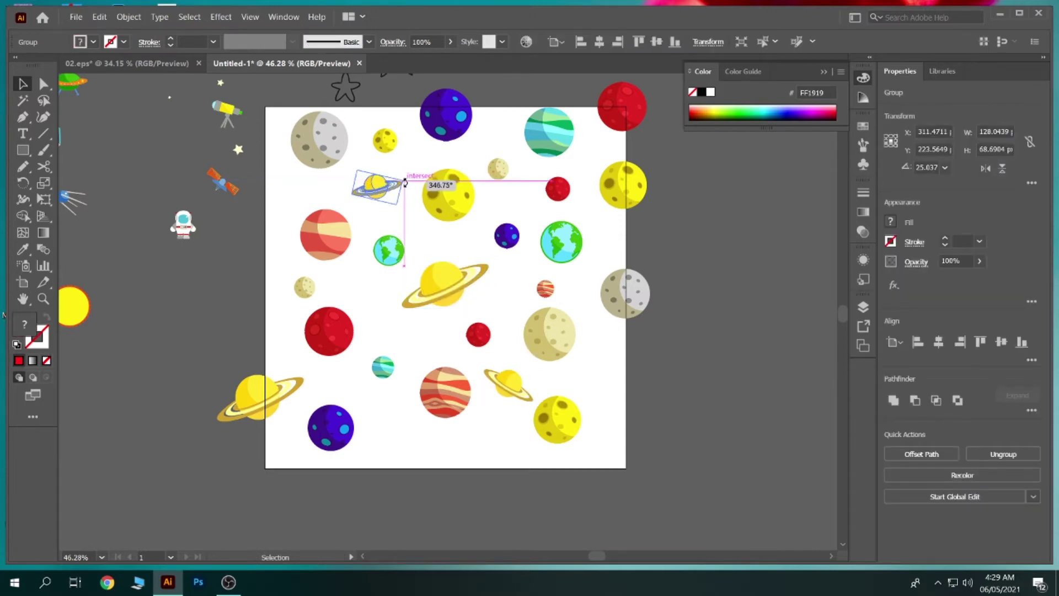
{"action": "left_click", "coordinate": [410, 177]}
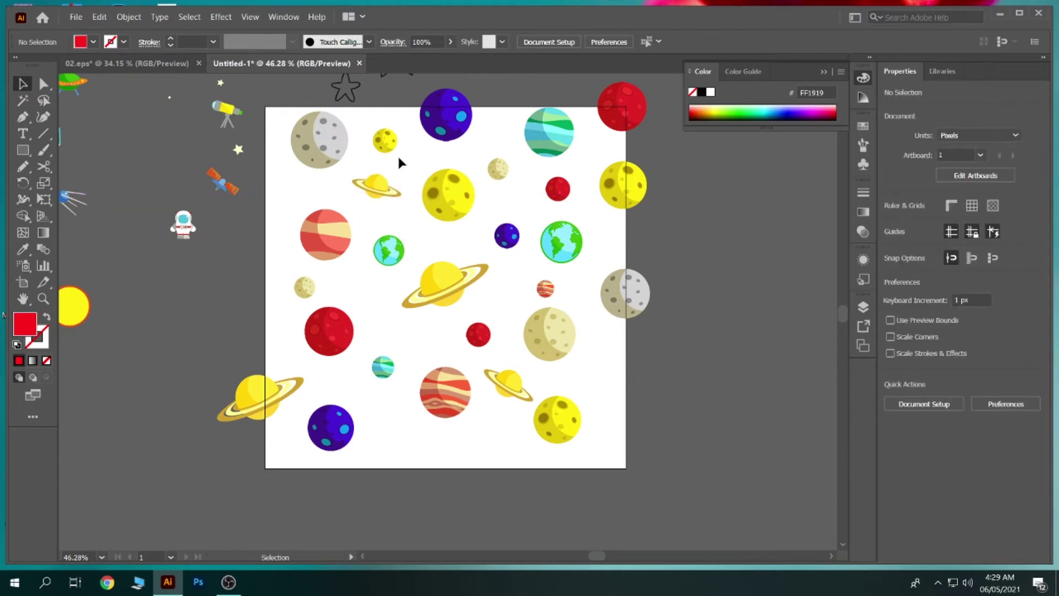
{"action": "left_click", "coordinate": [384, 145]}
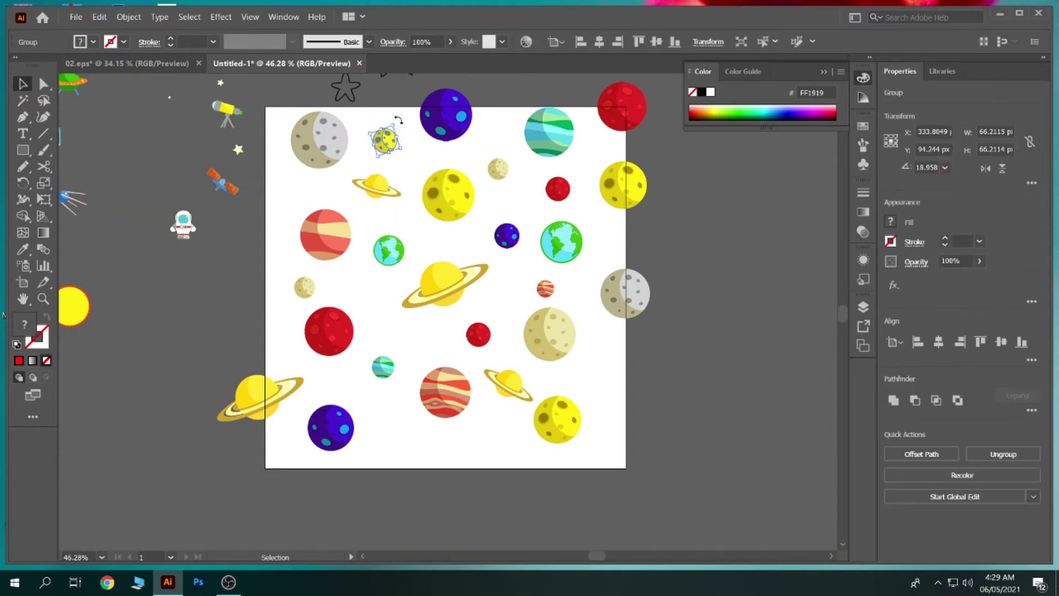
{"action": "left_click_drag", "start_coordinate": [398, 120], "coordinate": [345, 163]}
Step: Rotate the left red striped, bottom-centre striped, red and blue planets to varied angles
{"action": "left_click", "coordinate": [343, 165]}
{"action": "left_click", "coordinate": [328, 242]}
{"action": "left_click_drag", "start_coordinate": [355, 204], "coordinate": [361, 190]}
{"action": "left_click", "coordinate": [370, 213]}
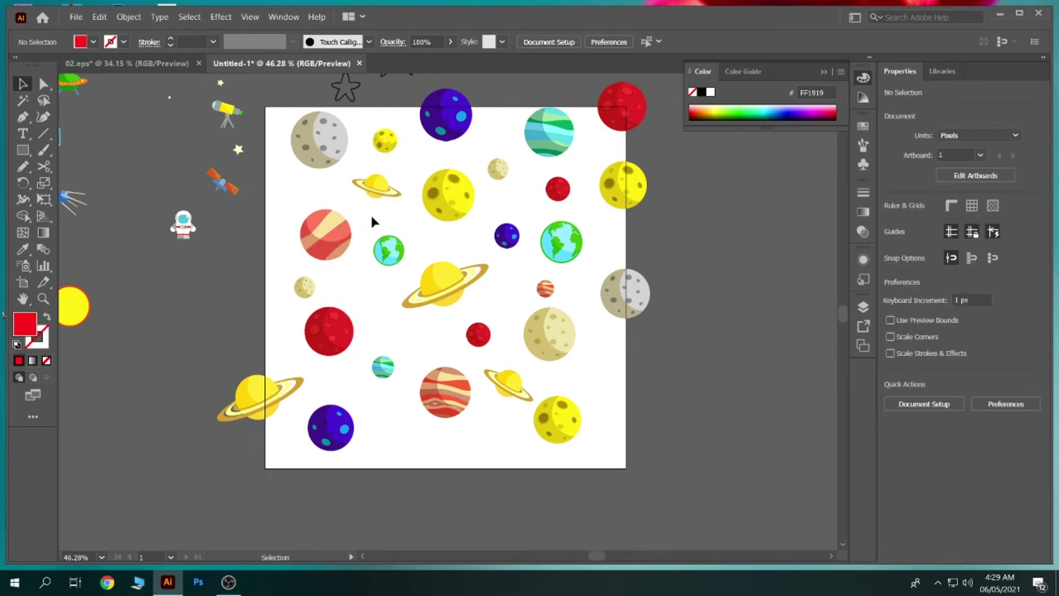
{"action": "left_click", "coordinate": [444, 396]}
{"action": "left_click_drag", "start_coordinate": [418, 362], "coordinate": [441, 356]}
{"action": "left_click", "coordinate": [358, 319]}
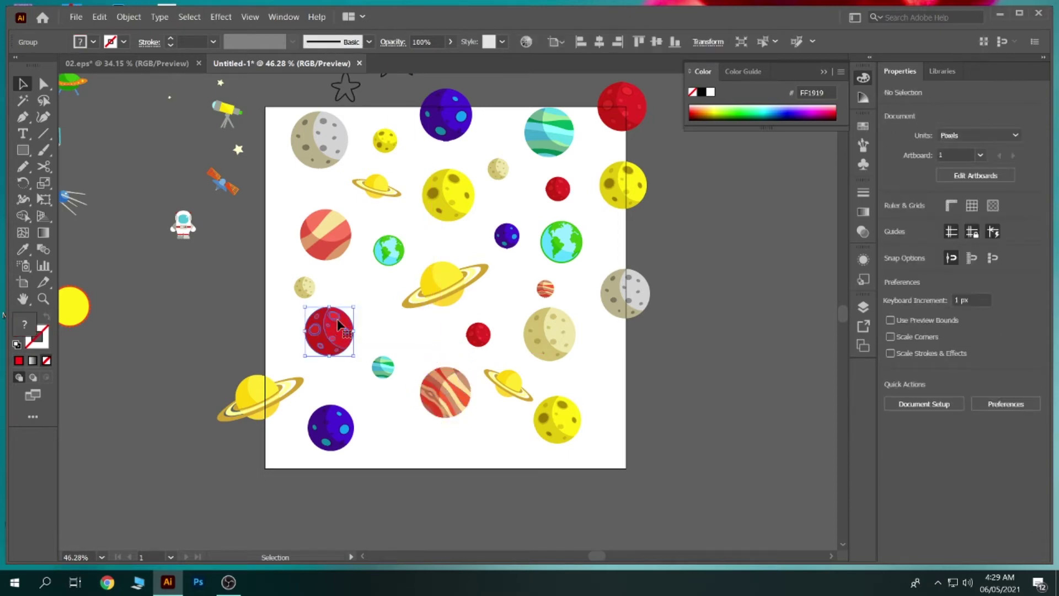
{"action": "left_click_drag", "start_coordinate": [351, 301], "coordinate": [366, 309]}
{"action": "left_click", "coordinate": [356, 289]}
{"action": "left_click", "coordinate": [329, 426]}
{"action": "mouse_move", "coordinate": [363, 395]}
{"action": "left_mouse_down"}
{"action": "mouse_move", "coordinate": [335, 384]}
{"action": "mouse_move", "coordinate": [338, 366]}
{"action": "left_mouse_up"}
{"action": "left_click", "coordinate": [339, 365]}
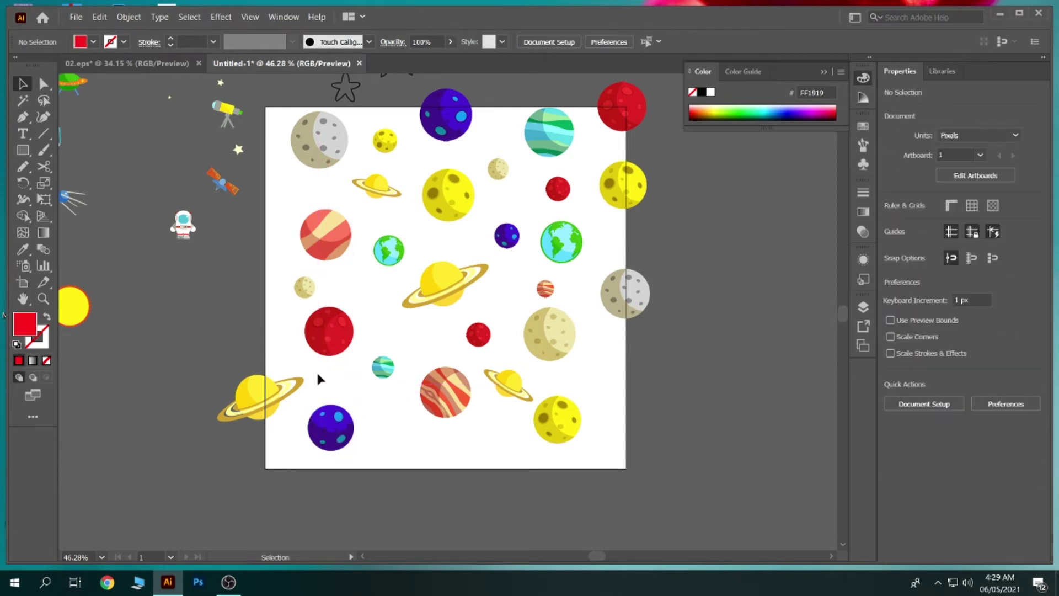
Step: Level the left-edge ringed planet, tilt Earth slightly and the large yellow moon about 19°
{"action": "left_click", "coordinate": [280, 403]}
{"action": "mouse_move", "coordinate": [309, 373]}
{"action": "left_mouse_down"}
{"action": "mouse_move", "coordinate": [314, 415]}
{"action": "mouse_move", "coordinate": [329, 373]}
{"action": "left_mouse_up"}
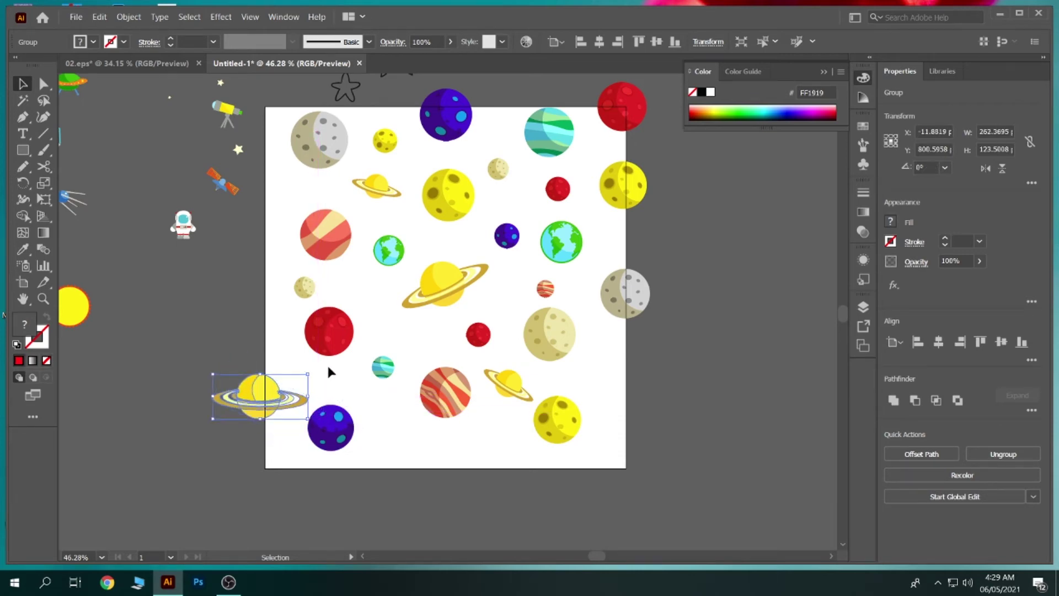
{"action": "left_click", "coordinate": [329, 372]}
{"action": "left_click", "coordinate": [555, 245]}
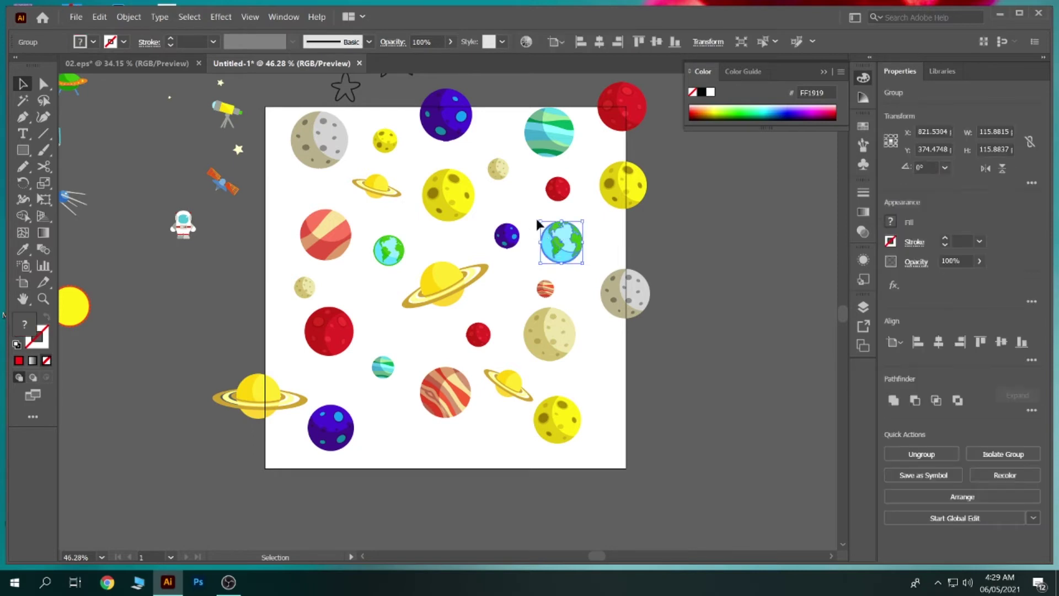
{"action": "left_click_drag", "start_coordinate": [537, 224], "coordinate": [529, 251]}
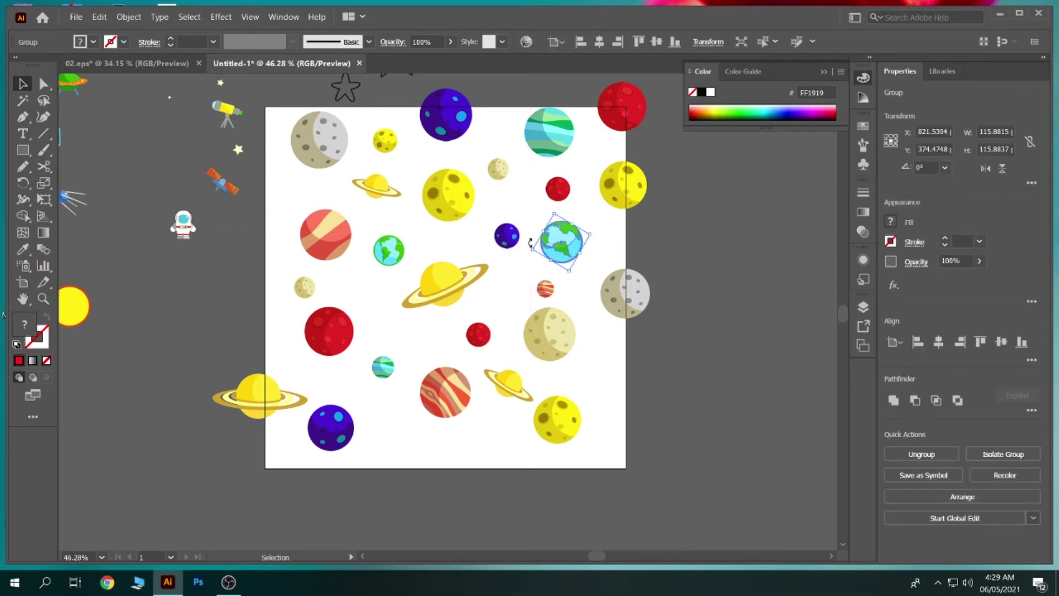
{"action": "left_click", "coordinate": [532, 208]}
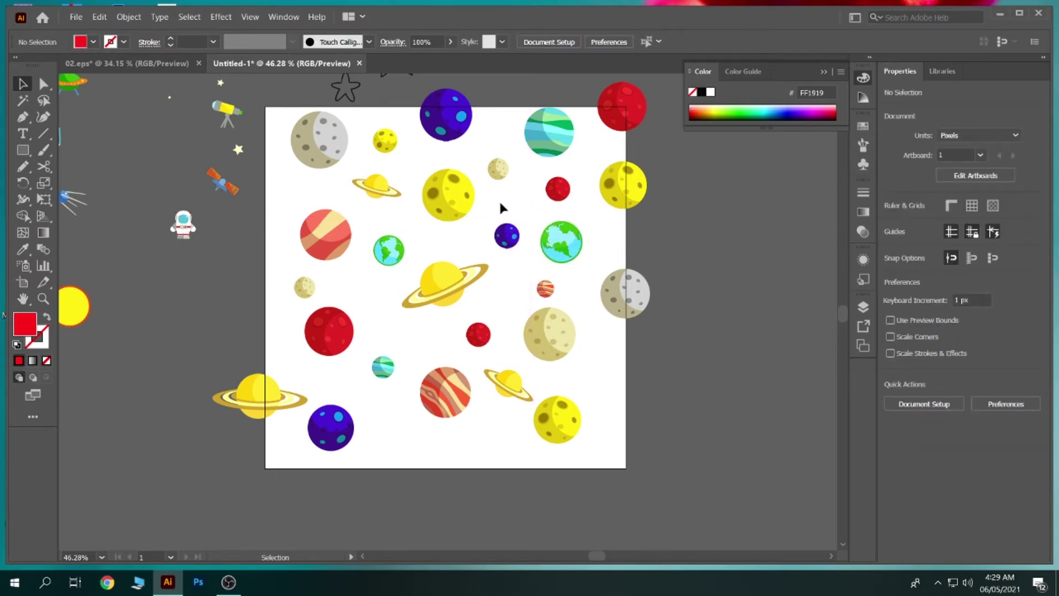
{"action": "left_click", "coordinate": [462, 201]}
{"action": "left_click_drag", "start_coordinate": [468, 160], "coordinate": [455, 159]}
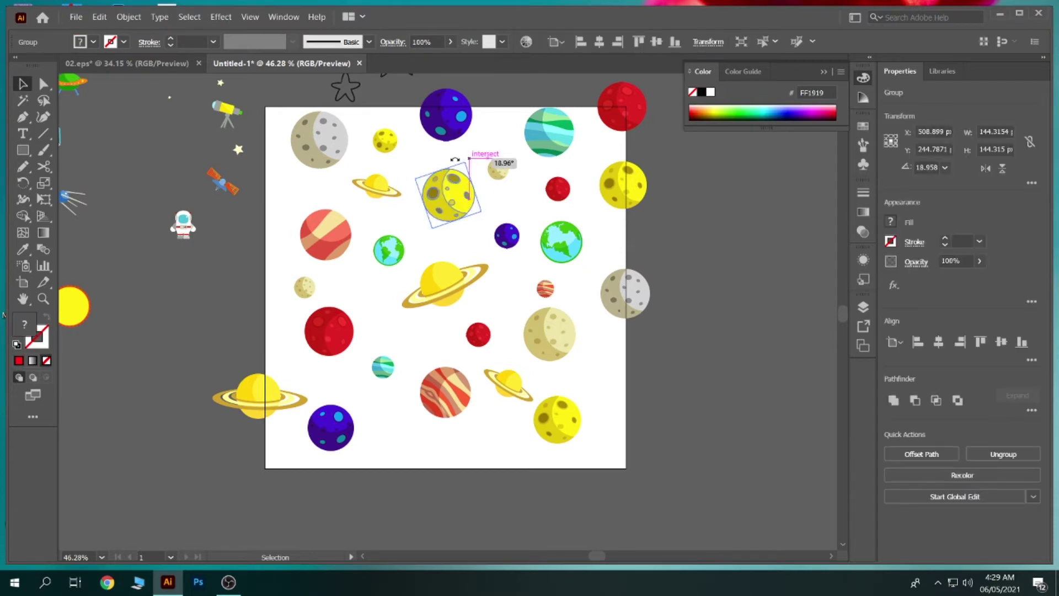
{"action": "left_click", "coordinate": [486, 138]}
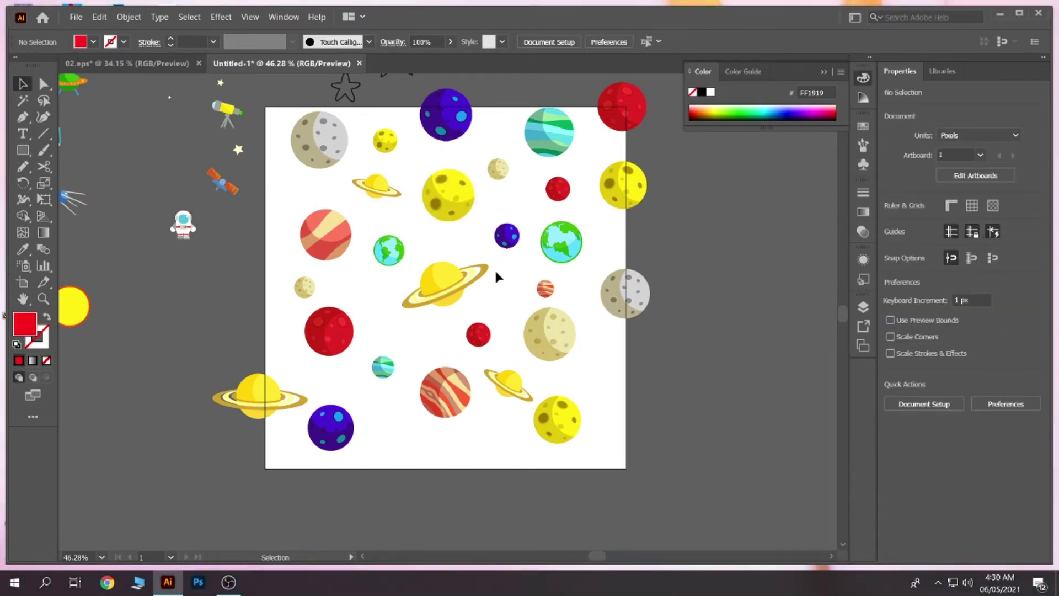
Step: Rotate both teal planets and raise the left-edge ringed planet about 35 px
{"action": "left_click", "coordinate": [384, 364]}
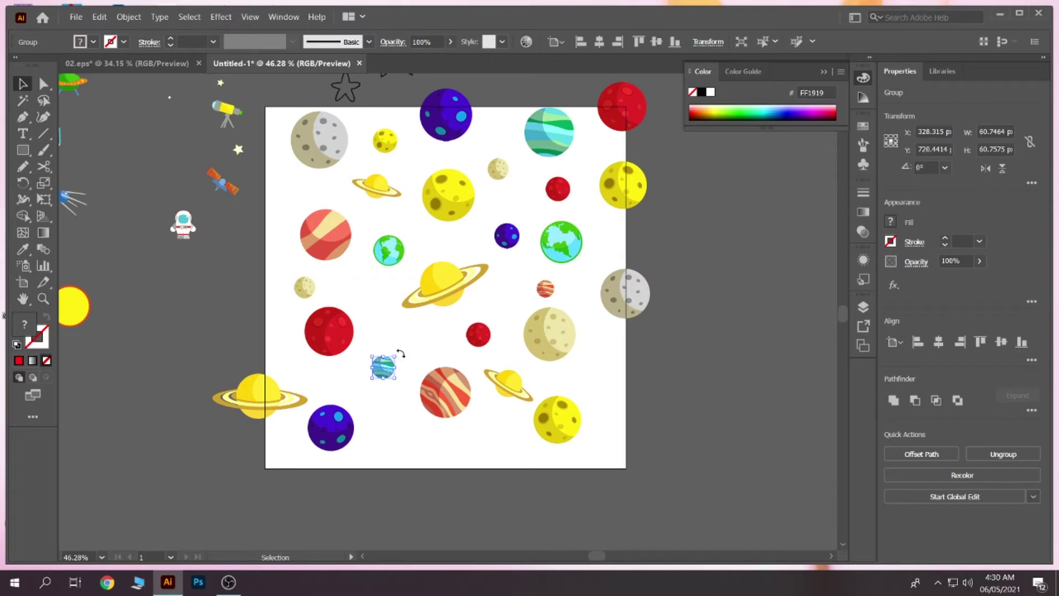
{"action": "left_click_drag", "start_coordinate": [402, 359], "coordinate": [408, 373]}
{"action": "left_click", "coordinate": [416, 350]}
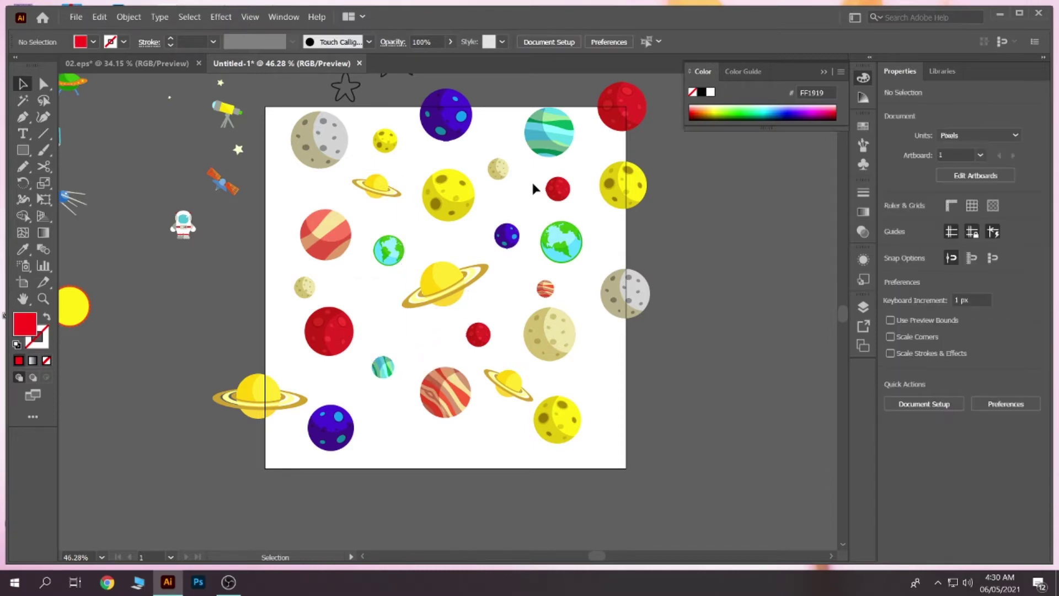
{"action": "left_click", "coordinate": [538, 147]}
{"action": "left_click_drag", "start_coordinate": [518, 101], "coordinate": [505, 137]}
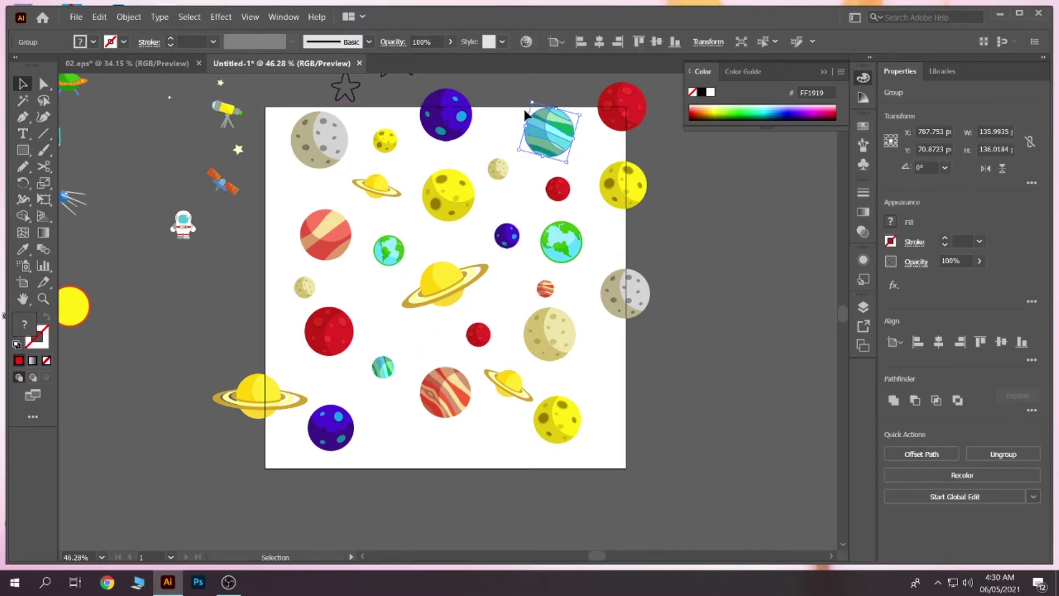
{"action": "left_click", "coordinate": [504, 133]}
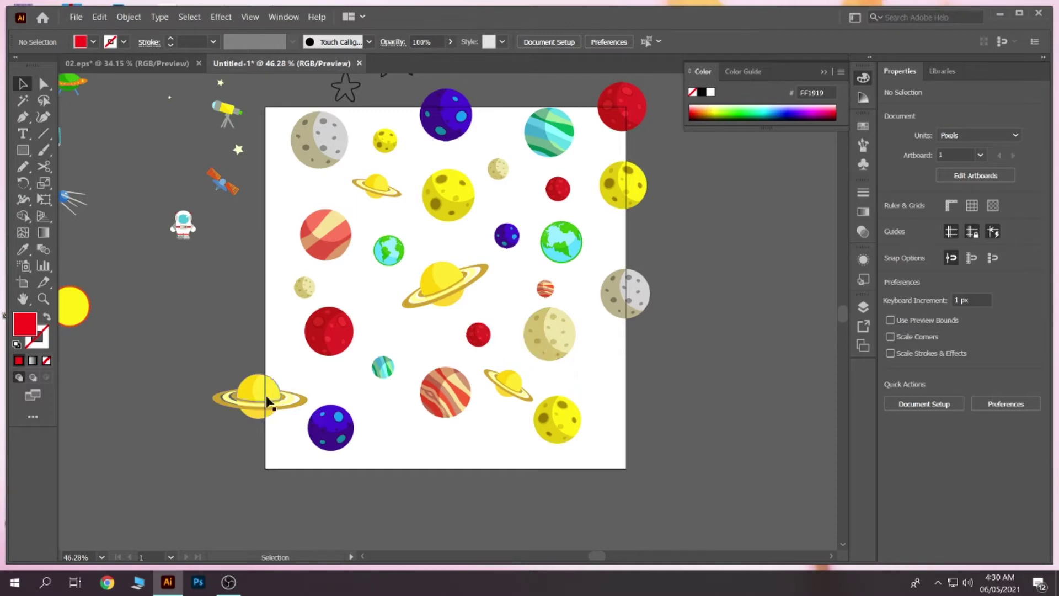
{"action": "left_click_drag", "start_coordinate": [269, 401], "coordinate": [270, 386]}
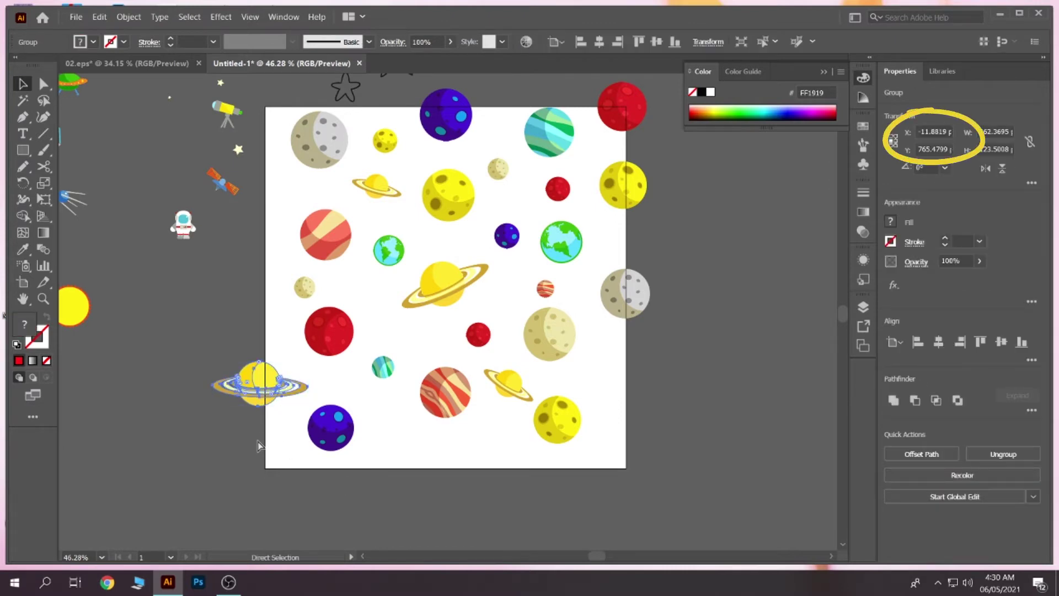
Step: Copy the ringed planet exactly 1000 px right via the X field so it straddles the right edge
{"action": "key", "text": "v"}
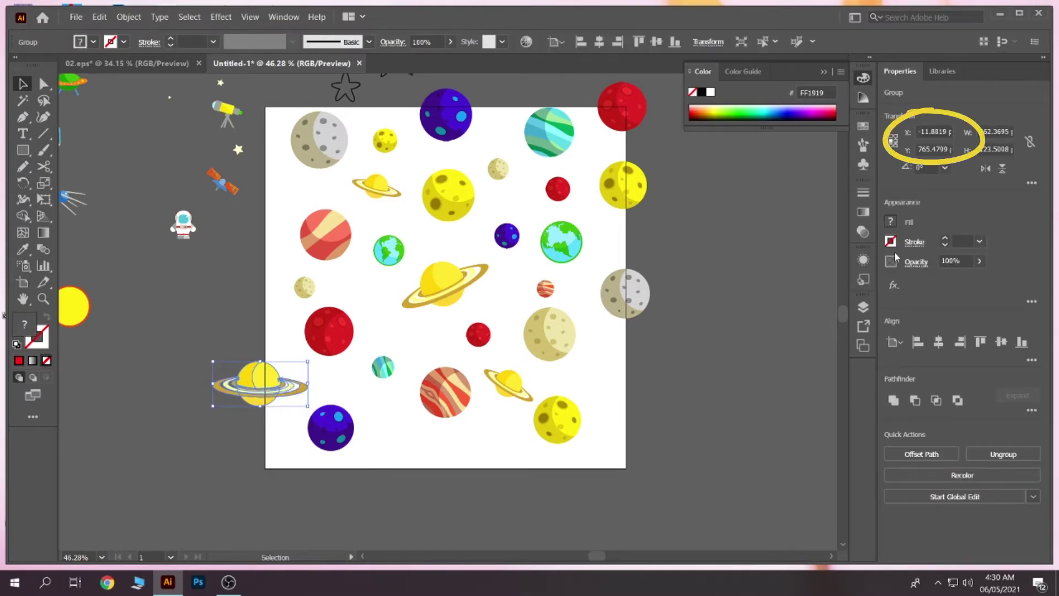
{"action": "left_click", "coordinate": [944, 131]}
{"action": "key", "text": "Right"}
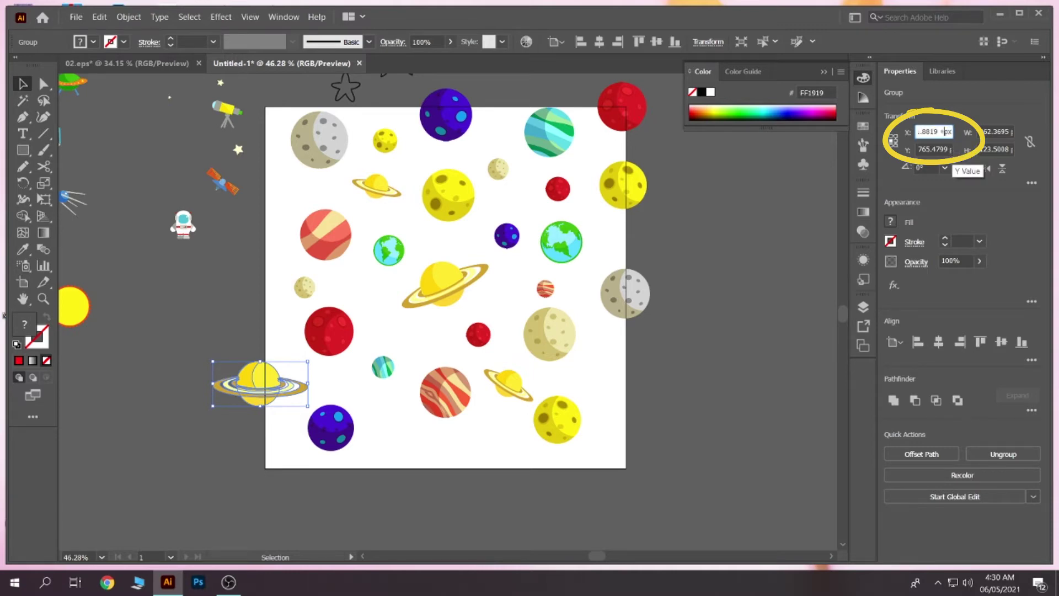
{"action": "type", "text": "000"}
{"action": "key", "text": "alt+Return"}
{"action": "left_click", "coordinate": [732, 223]}
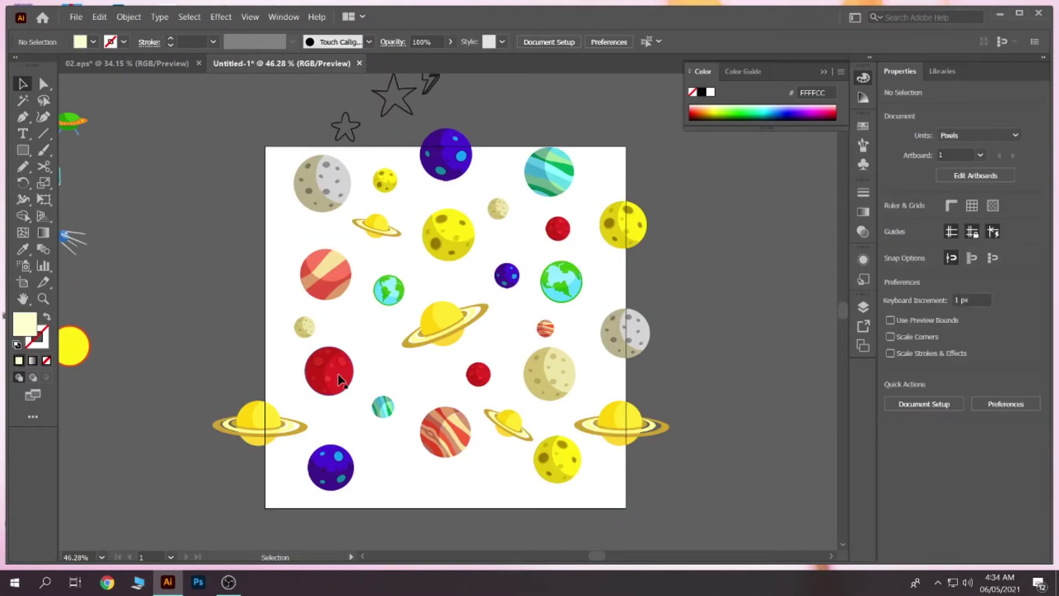
{"action": "left_click", "coordinate": [337, 377]}
Step: Alt-drag a red planet copy onto the top-left artboard corner and nudge it slightly upward
{"action": "mouse_move", "coordinate": [338, 377]}
{"action": "left_mouse_down"}
{"action": "mouse_move", "coordinate": [305, 287]}
{"action": "mouse_move", "coordinate": [286, 156]}
{"action": "mouse_move", "coordinate": [259, 153]}
{"action": "left_mouse_up"}
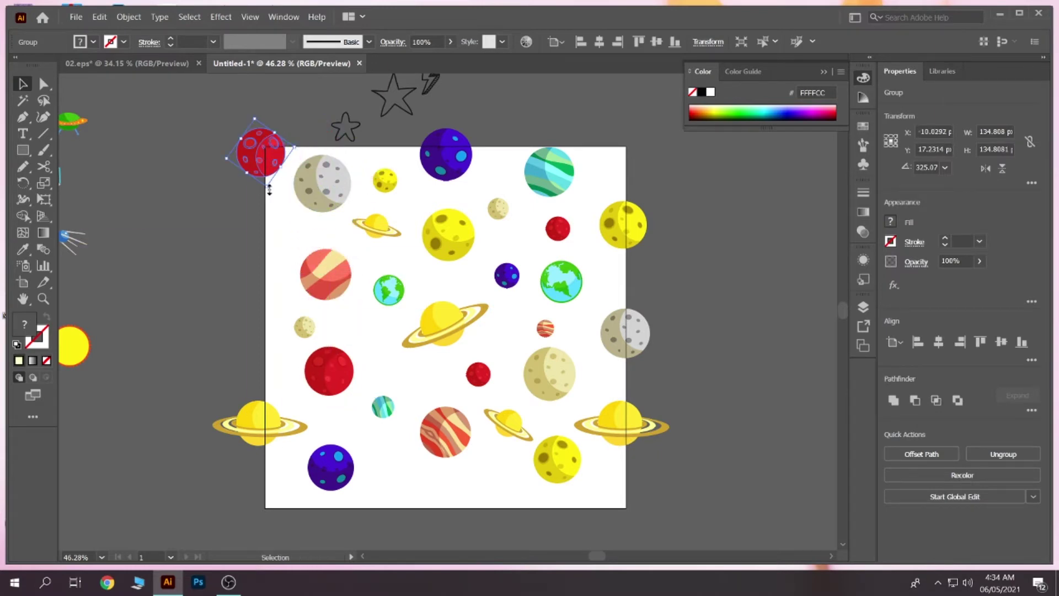
{"action": "left_click", "coordinate": [273, 185]}
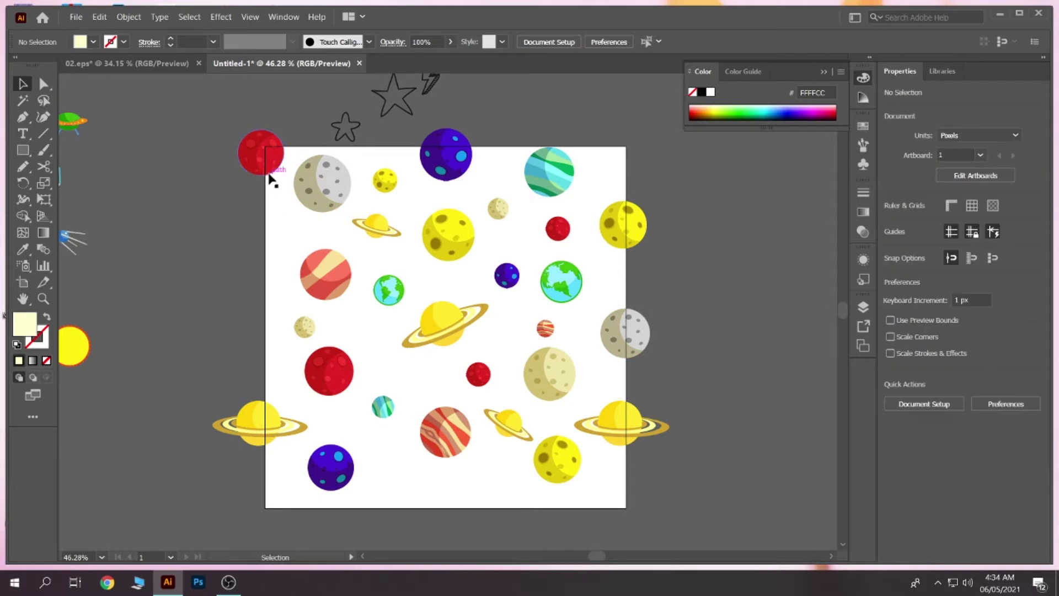
{"action": "left_click_drag", "start_coordinate": [266, 167], "coordinate": [265, 163]}
{"action": "left_click", "coordinate": [276, 214]}
Step: Shift the grey moon slightly right and down, away from the top-left corner
{"action": "left_click_drag", "start_coordinate": [321, 191], "coordinate": [322, 193]}
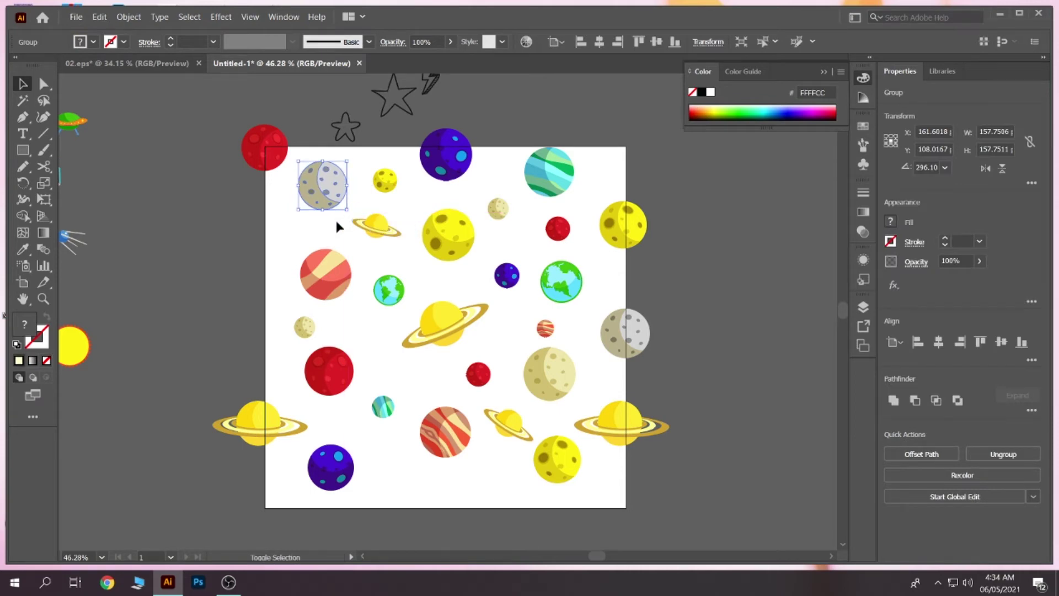
{"action": "left_click", "coordinate": [333, 220]}
{"action": "left_click_drag", "start_coordinate": [325, 192], "coordinate": [330, 195]}
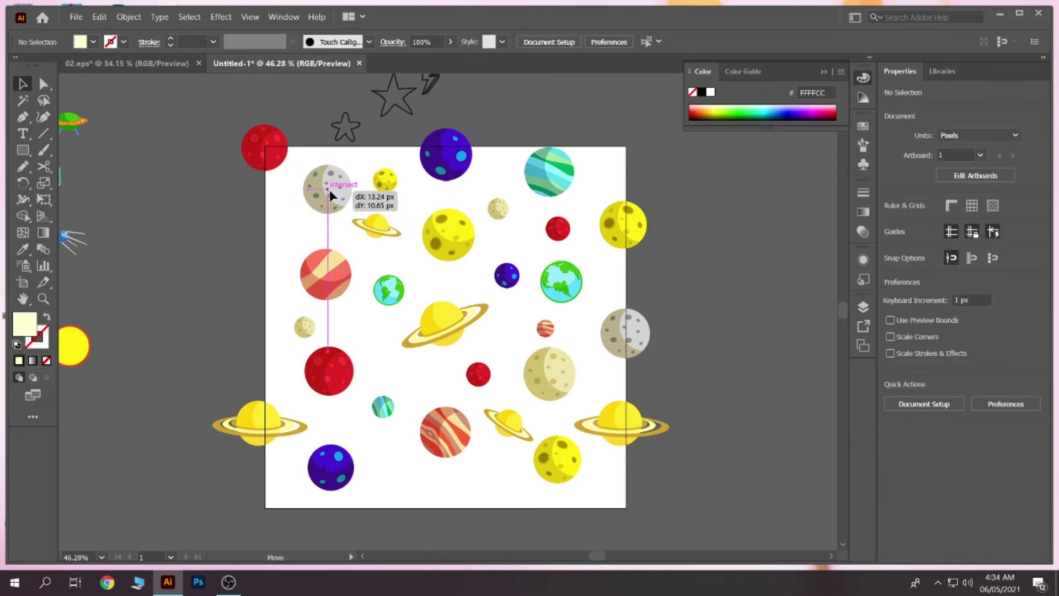
{"action": "left_click_drag", "start_coordinate": [329, 190], "coordinate": [329, 196]}
{"action": "left_click", "coordinate": [252, 194]}
Step: Copy the top-left red planet 1000 px right onto the top-right corner
{"action": "left_click", "coordinate": [275, 166]}
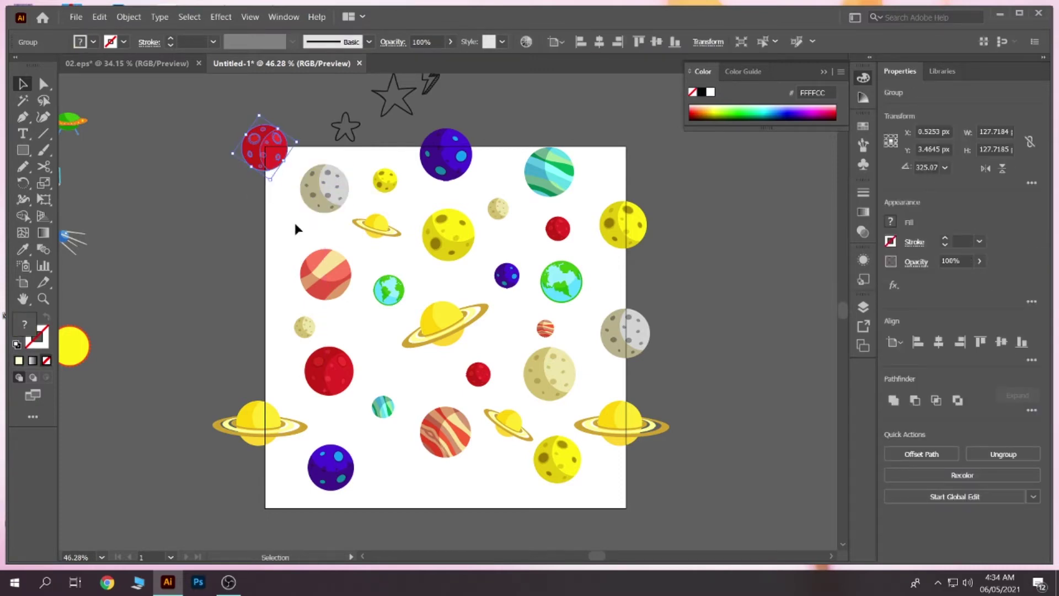
{"action": "left_click", "coordinate": [941, 131]}
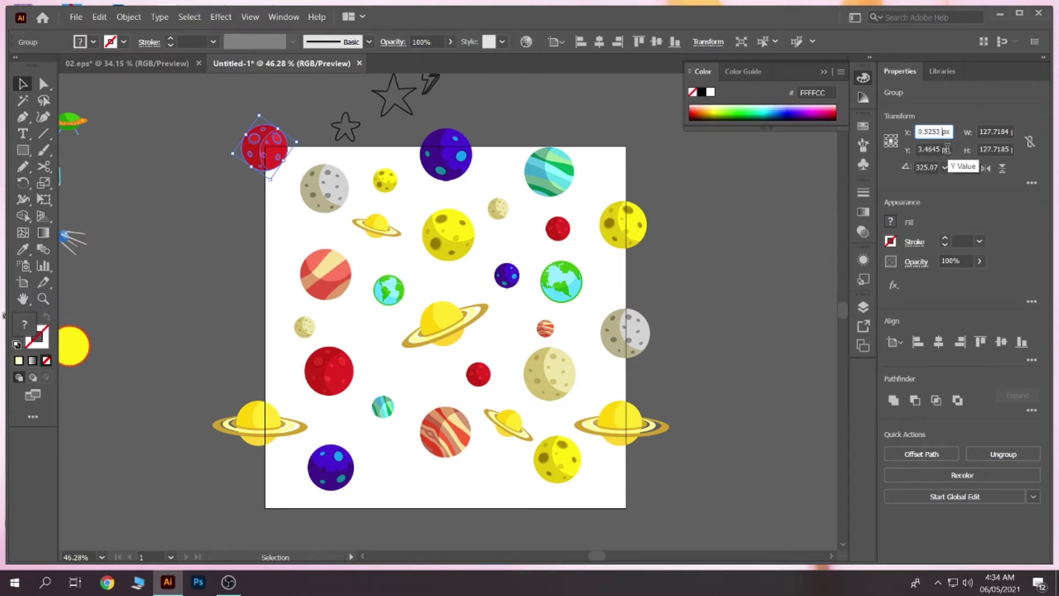
{"action": "type", "text": "+1000"}
{"action": "key", "text": "alt+Return"}
{"action": "left_click", "coordinate": [821, 162]}
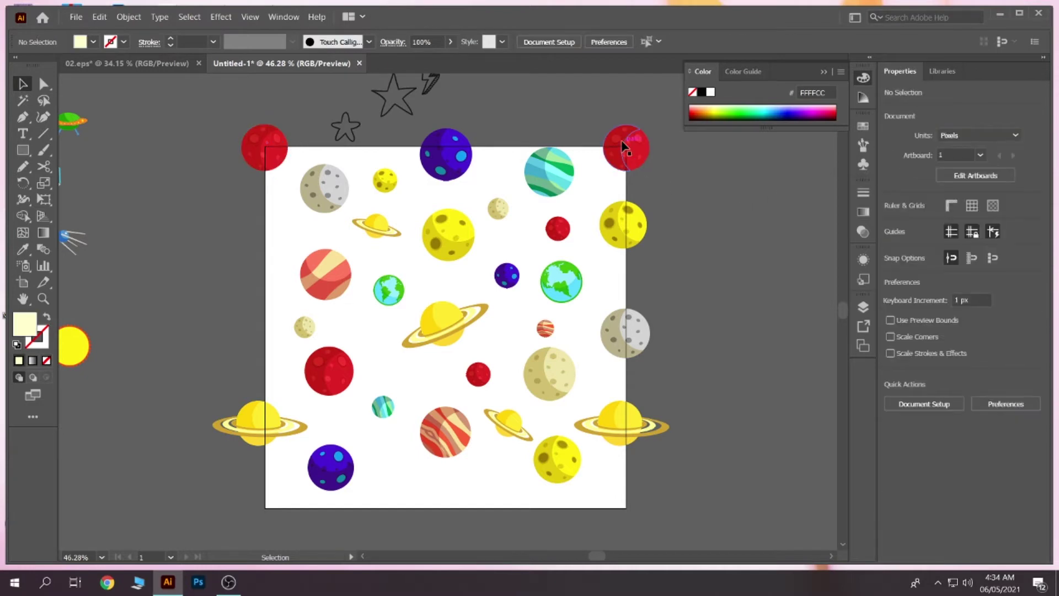
Step: Place a red planet at the bottom-right corner, 1000 px below the top-right one
{"action": "left_click", "coordinate": [643, 169]}
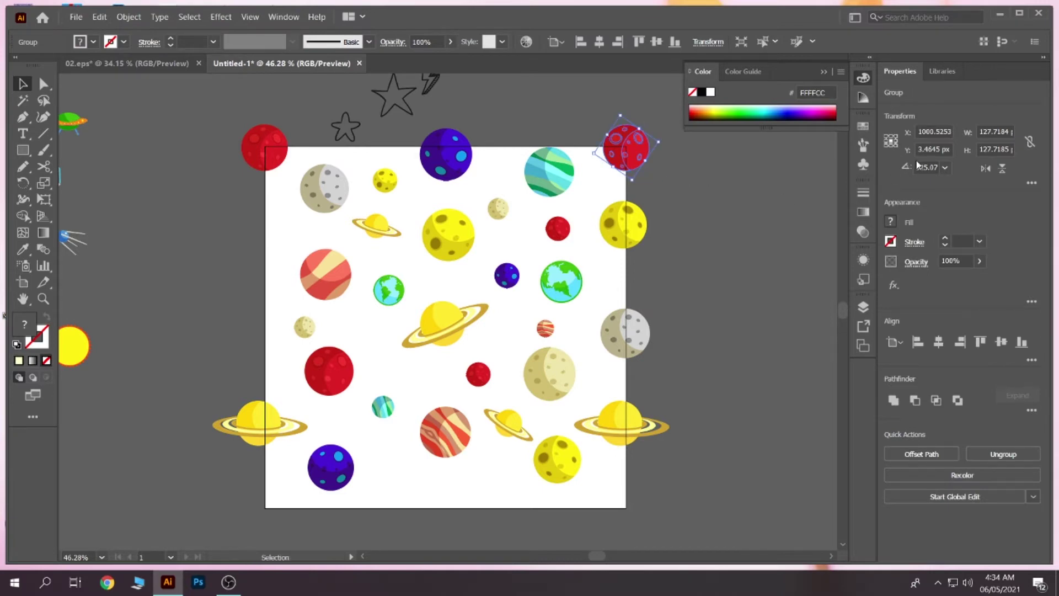
{"action": "left_click", "coordinate": [941, 149]}
{"action": "key", "text": "Return"}
{"action": "left_click", "coordinate": [705, 245]}
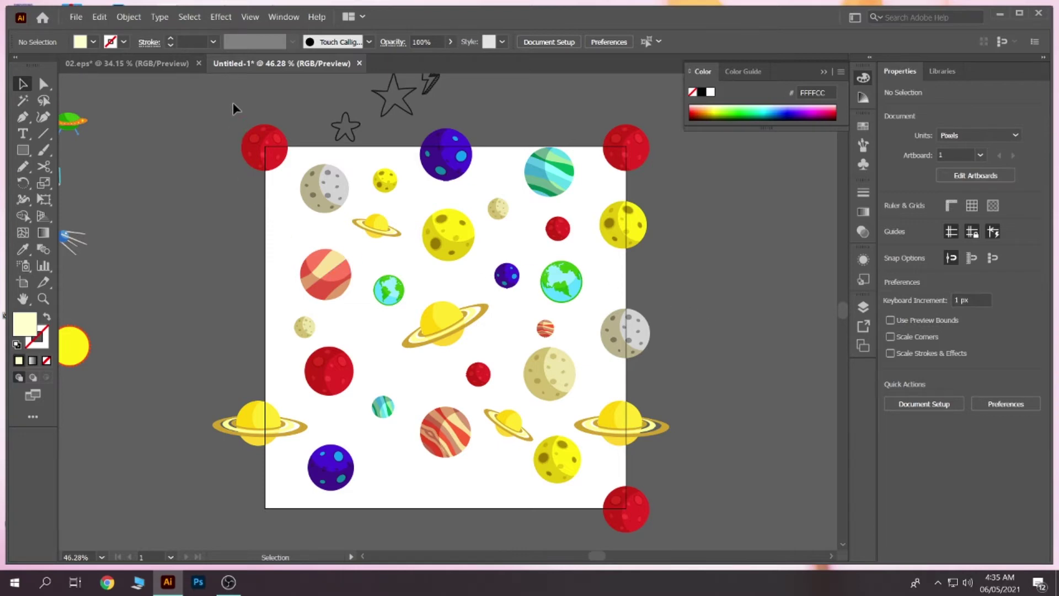
Step: Copy the top-left red planet +1000 px down onto the bottom-left corner, then select the right-edge yellow moon
{"action": "left_click", "coordinate": [277, 184]}
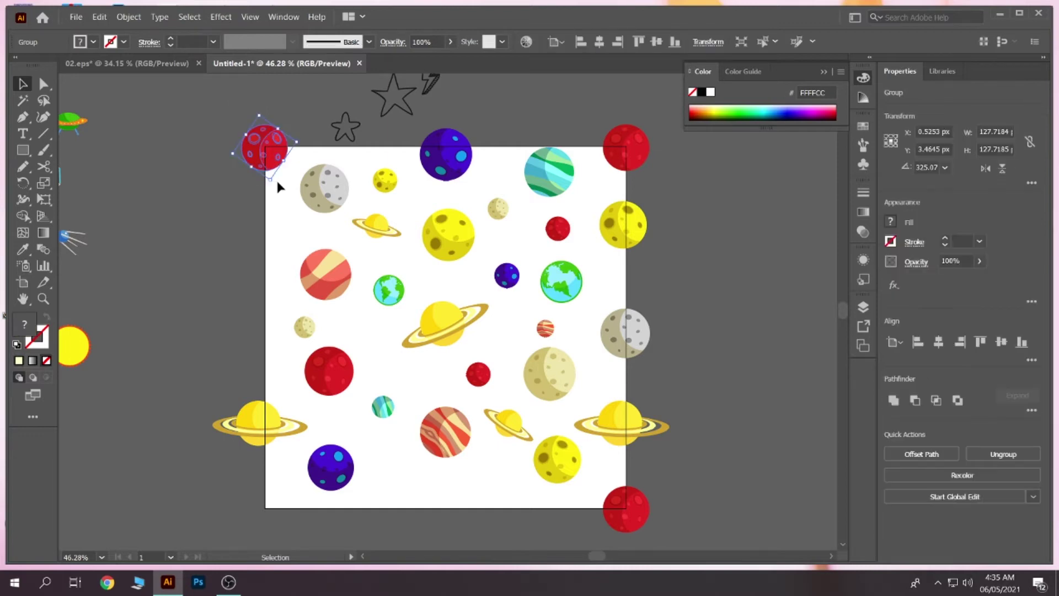
{"action": "key", "text": "a"}
{"action": "key", "text": "v"}
{"action": "left_click", "coordinate": [944, 152]}
{"action": "type", "text": "+1000"}
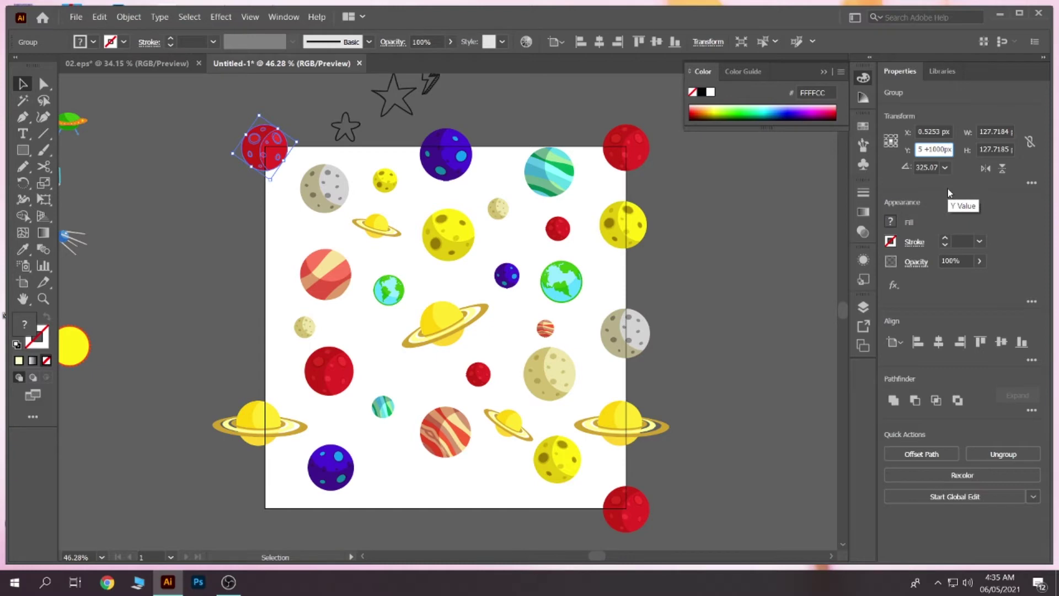
{"action": "key", "text": "Return"}
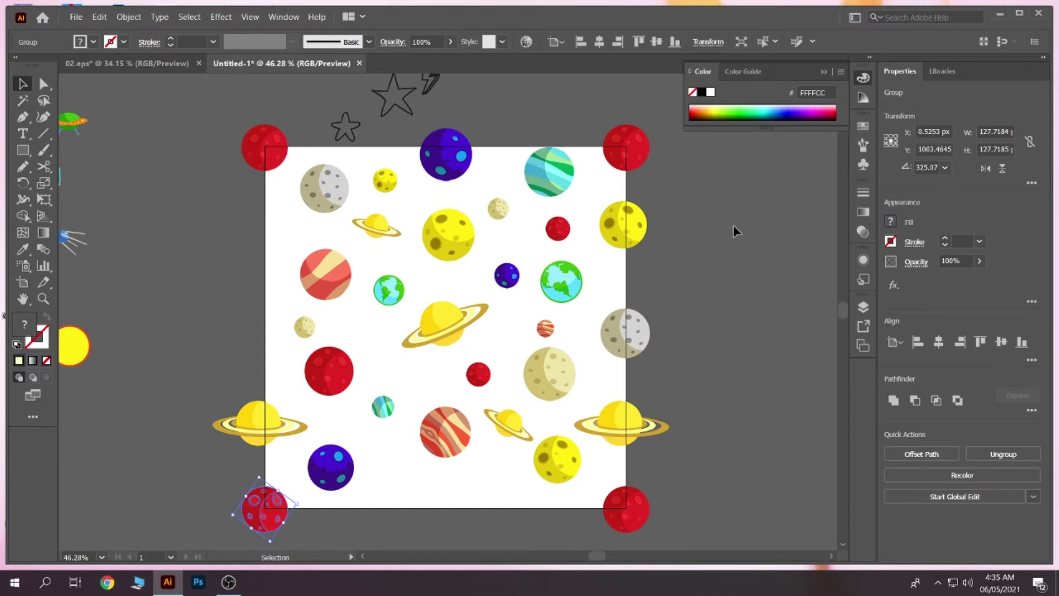
{"action": "left_click", "coordinate": [733, 225]}
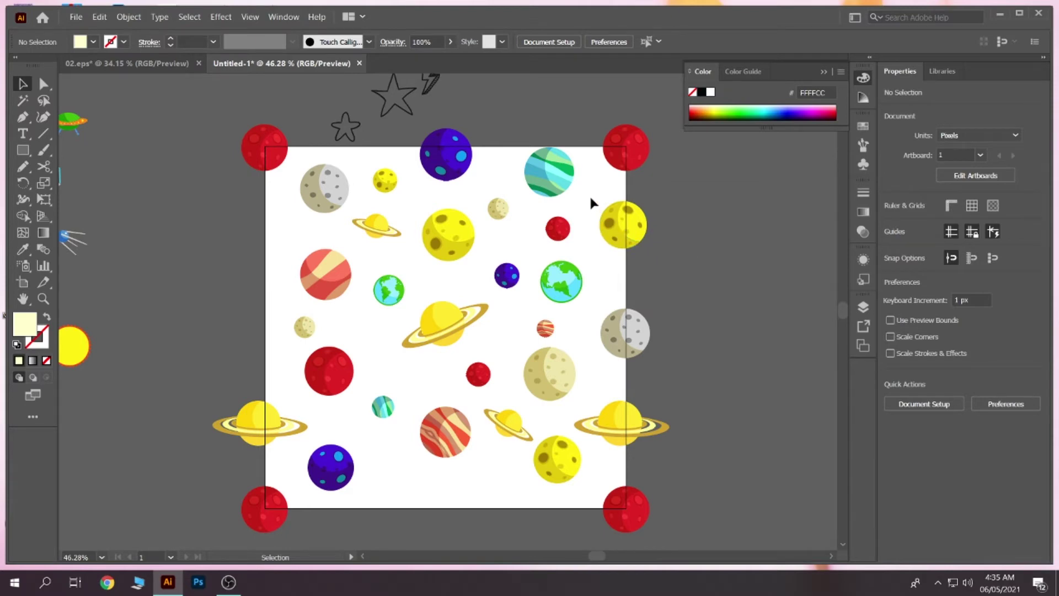
{"action": "left_click", "coordinate": [627, 248]}
{"action": "key", "text": "v"}
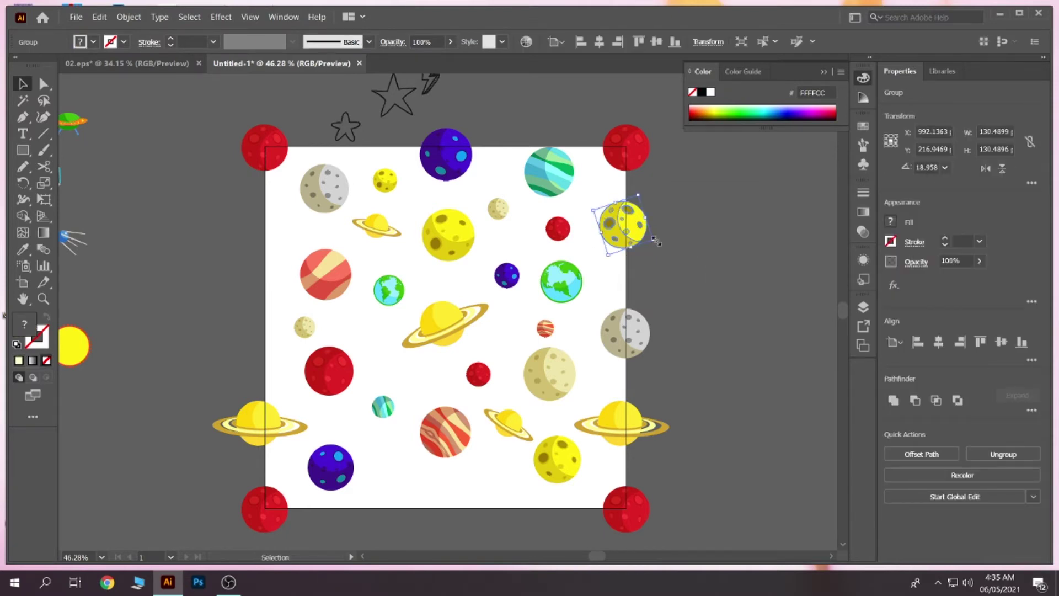
Step: Shift the yellow moon's X position by +1, then undo and redo the change
{"action": "left_click", "coordinate": [947, 132]}
{"action": "type", "text": "+1"}
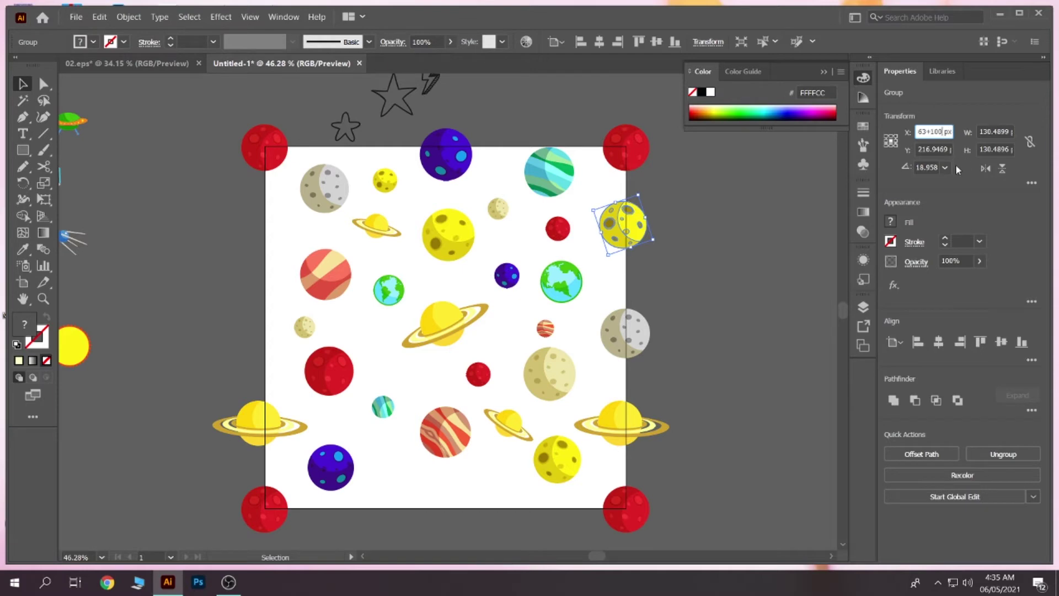
{"action": "key", "text": "Return"}
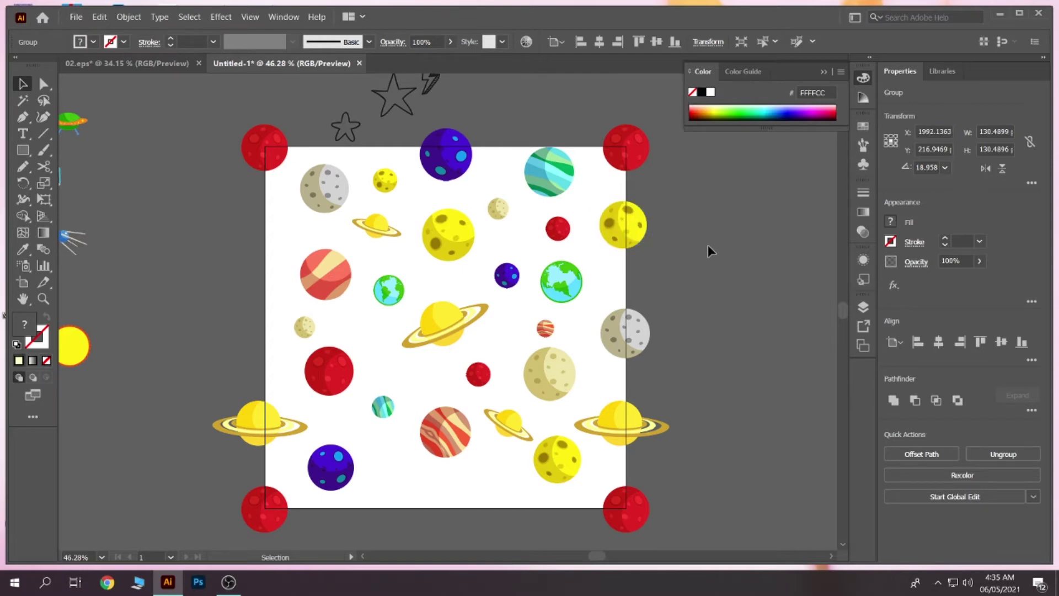
{"action": "left_click", "coordinate": [707, 244]}
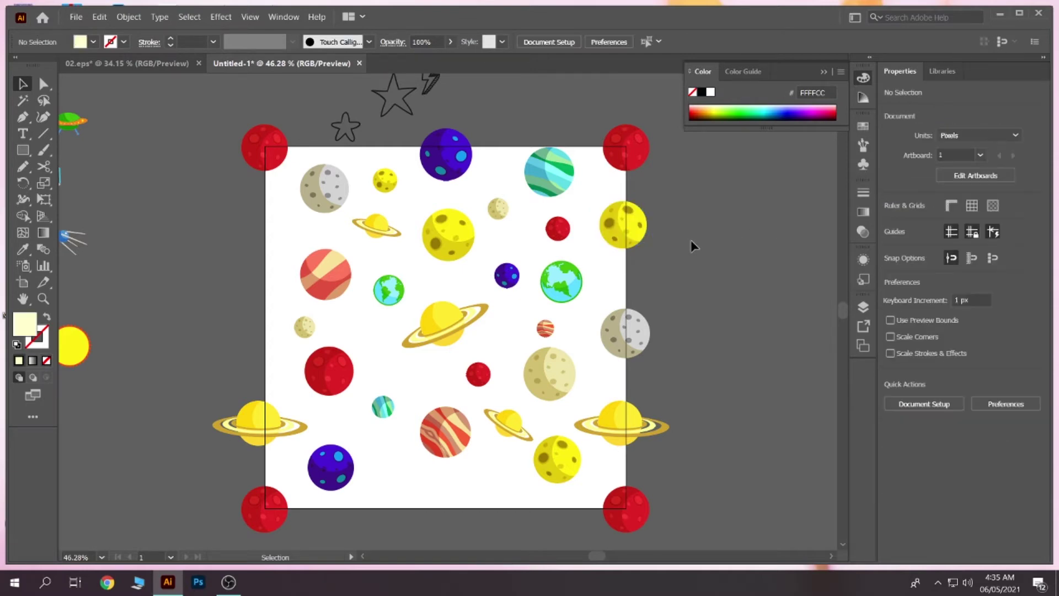
{"action": "left_click", "coordinate": [647, 231]}
{"action": "key", "text": "ctrl+z"}
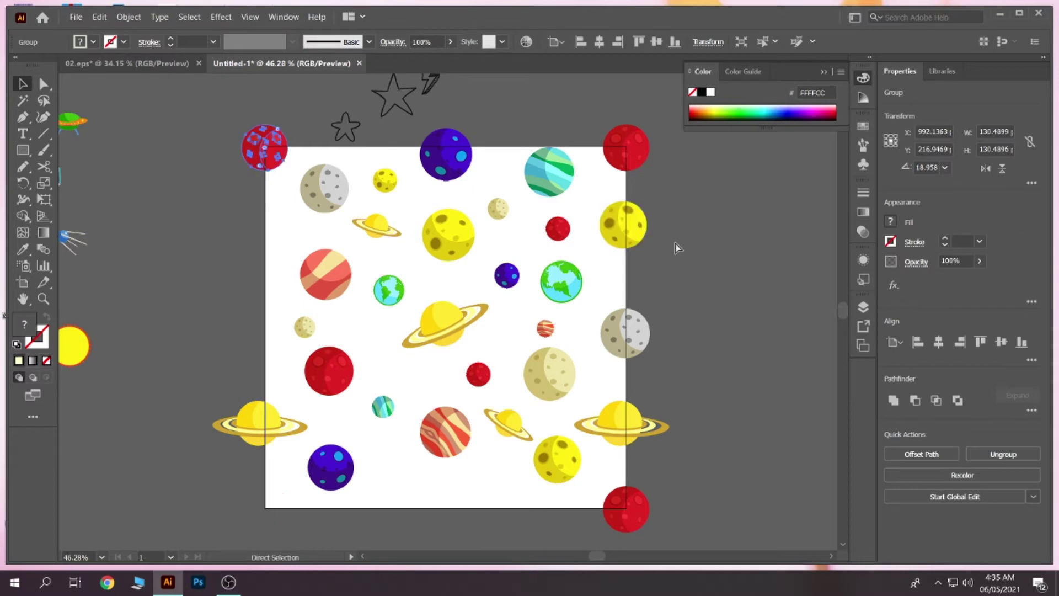
{"action": "key", "text": "ctrl+shift+z"}
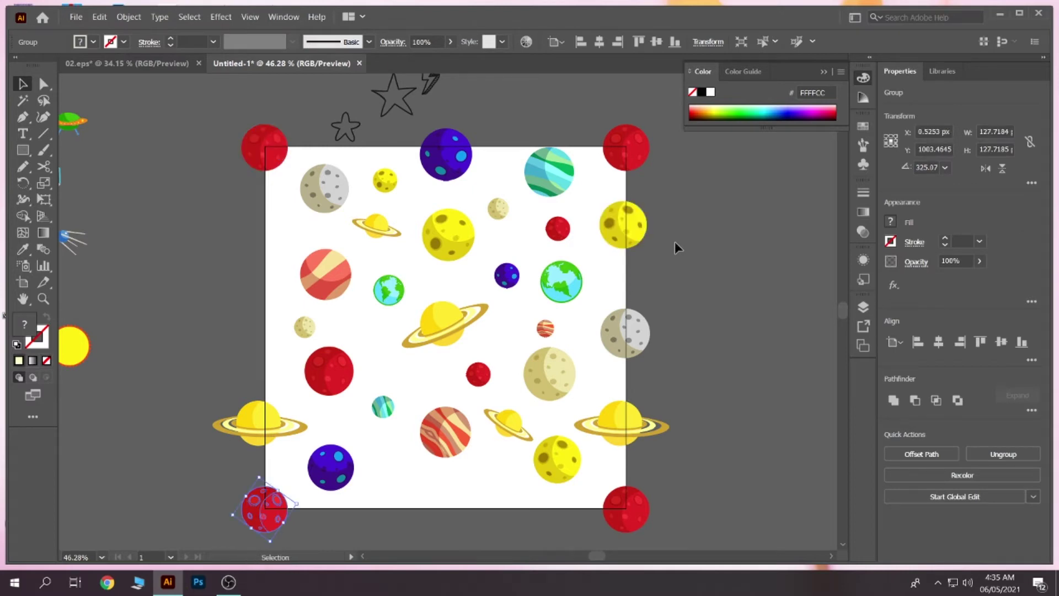
{"action": "left_click", "coordinate": [674, 240]}
Step: Move the yellow moon onto the left artboard edge and nudge it into place
{"action": "left_click_drag", "start_coordinate": [636, 231], "coordinate": [270, 231]}
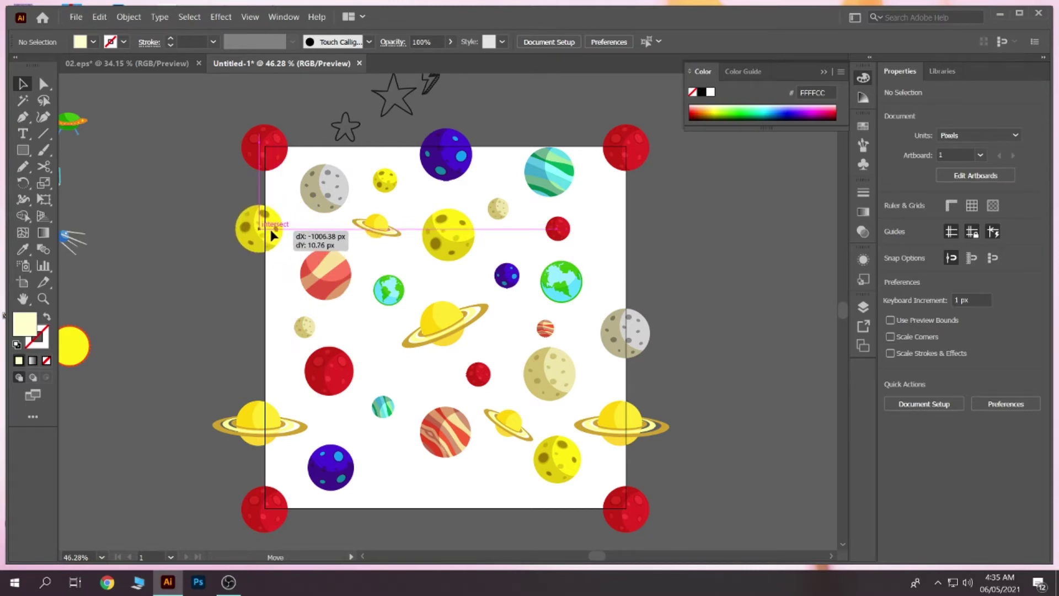
{"action": "left_click_drag", "start_coordinate": [271, 232], "coordinate": [270, 232]}
{"action": "left_click", "coordinate": [256, 290]}
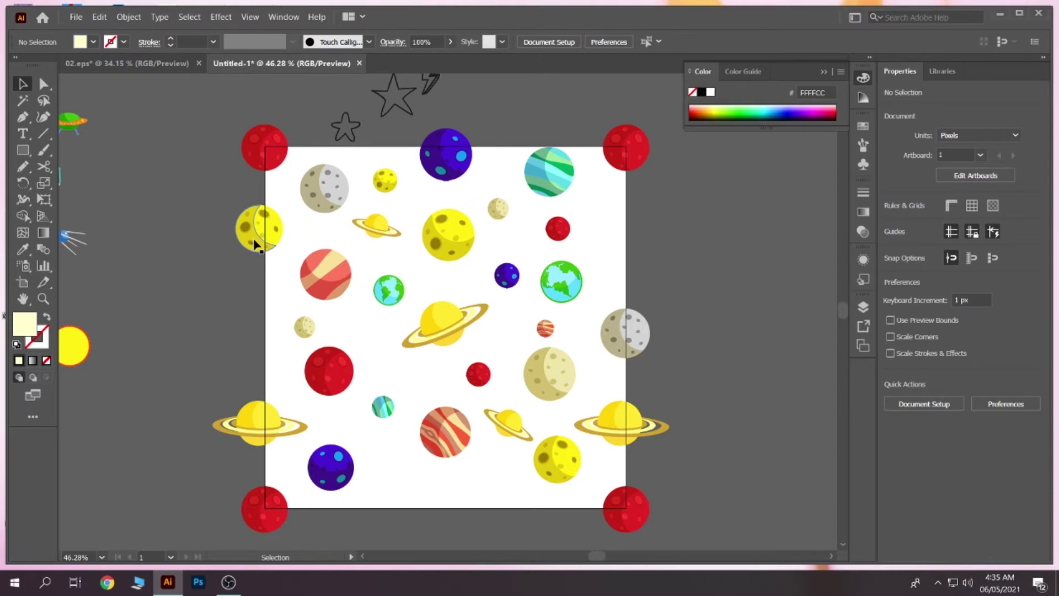
{"action": "left_click_drag", "start_coordinate": [255, 243], "coordinate": [257, 241]}
{"action": "left_click", "coordinate": [227, 243]}
{"action": "left_click", "coordinate": [263, 238]}
{"action": "key", "text": "a"}
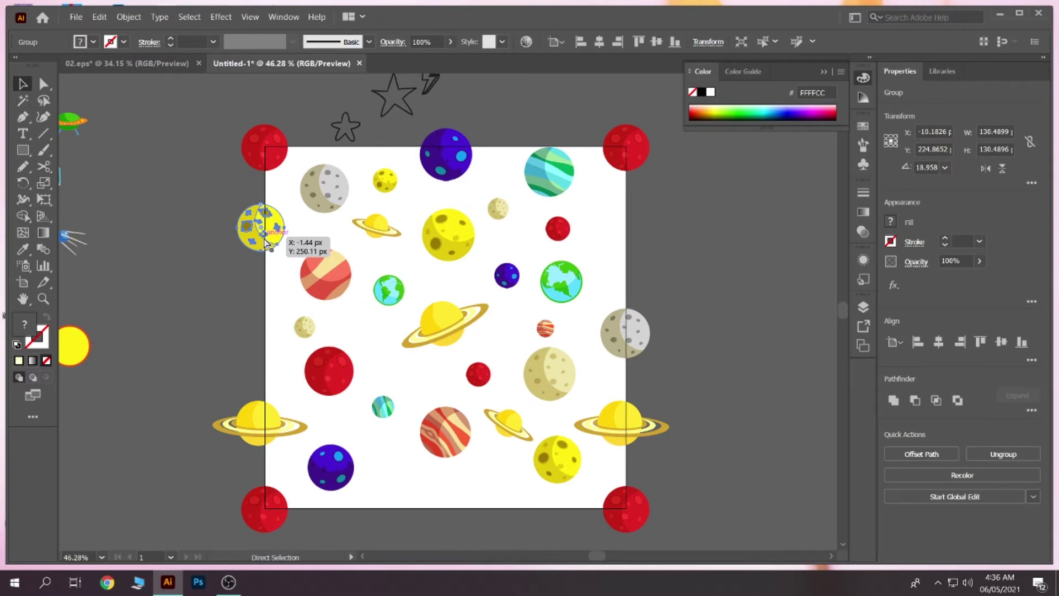
{"action": "key", "text": "v"}
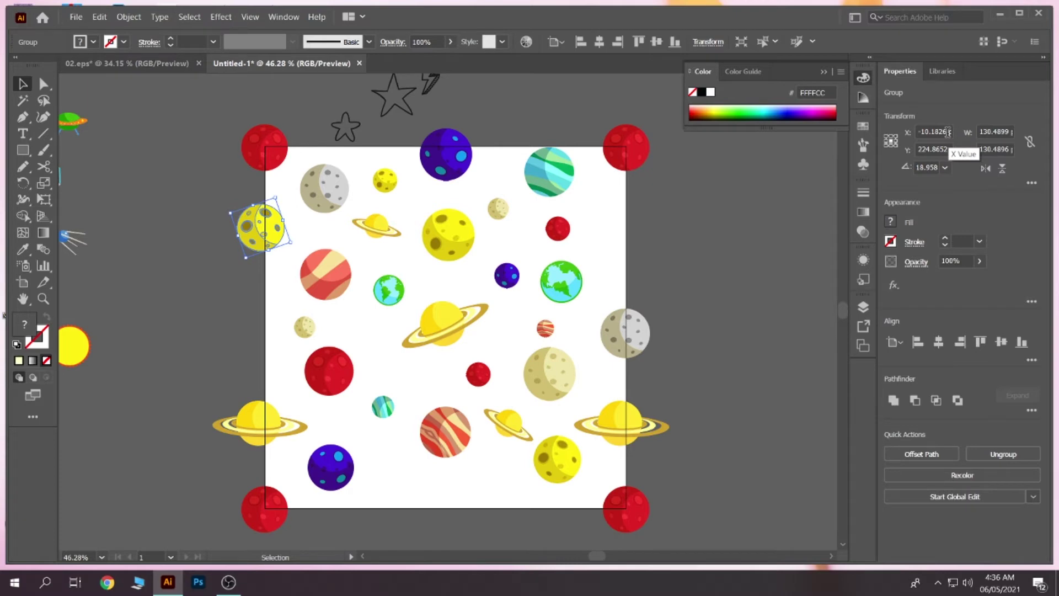
Step: Copy the yellow moon 1000 px right so it straddles the right artboard edge
{"action": "left_click", "coordinate": [947, 132]}
{"action": "key", "text": "End"}
{"action": "type", "text": "000"}
{"action": "key", "text": "Return"}
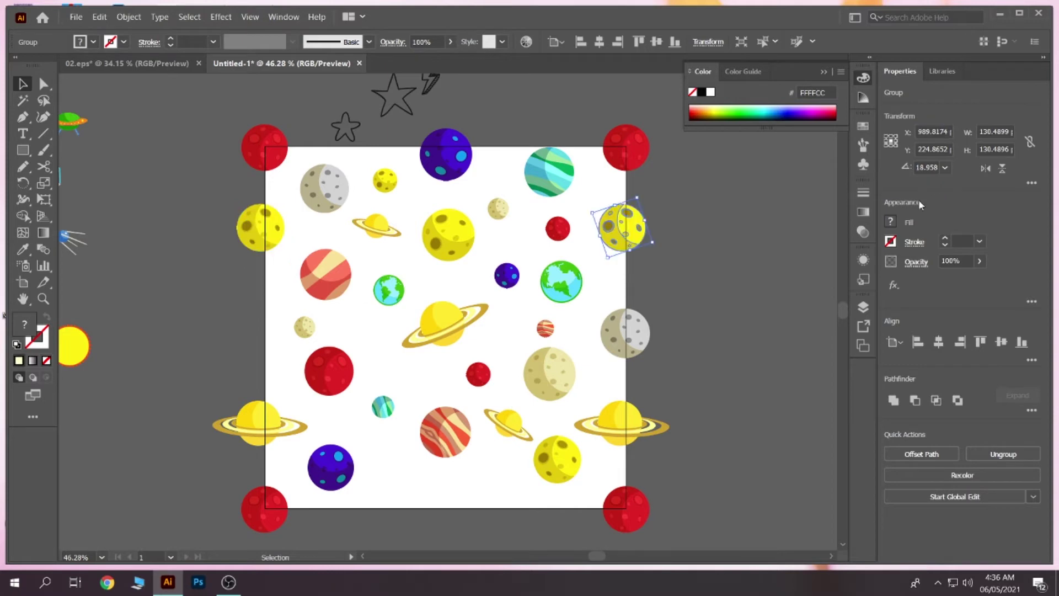
{"action": "left_click", "coordinate": [711, 278]}
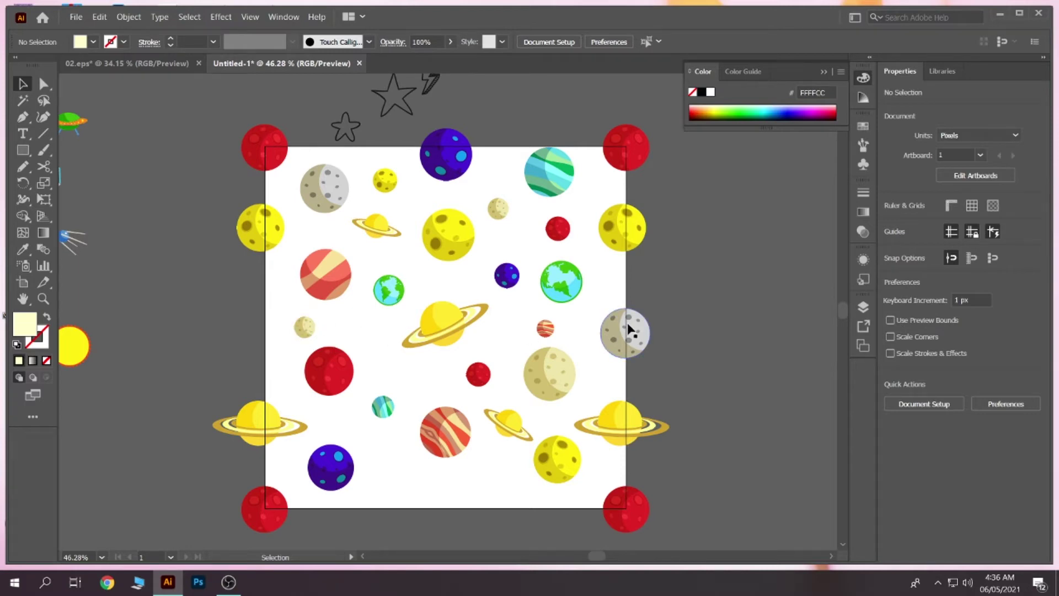
Step: Alt-drag a grey moon copy onto the left artboard edge
{"action": "mouse_move", "coordinate": [607, 325]}
{"action": "left_mouse_down"}
{"action": "mouse_move", "coordinate": [294, 326]}
{"action": "mouse_move", "coordinate": [258, 339]}
{"action": "mouse_move", "coordinate": [324, 330]}
{"action": "mouse_move", "coordinate": [274, 340]}
{"action": "left_mouse_up"}
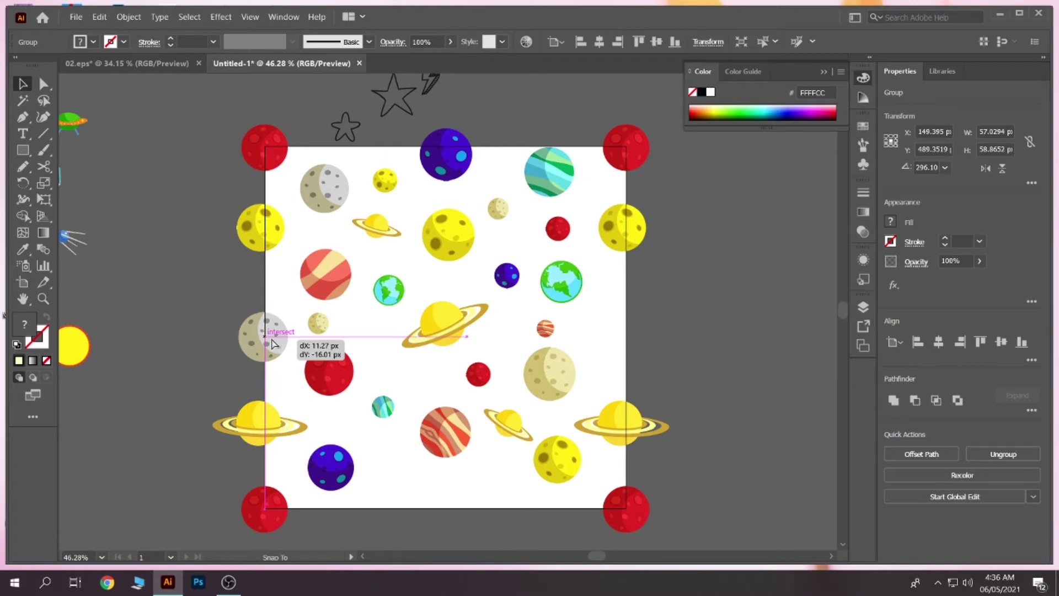
{"action": "left_click_drag", "start_coordinate": [271, 343], "coordinate": [268, 341]}
{"action": "left_click", "coordinate": [221, 307]}
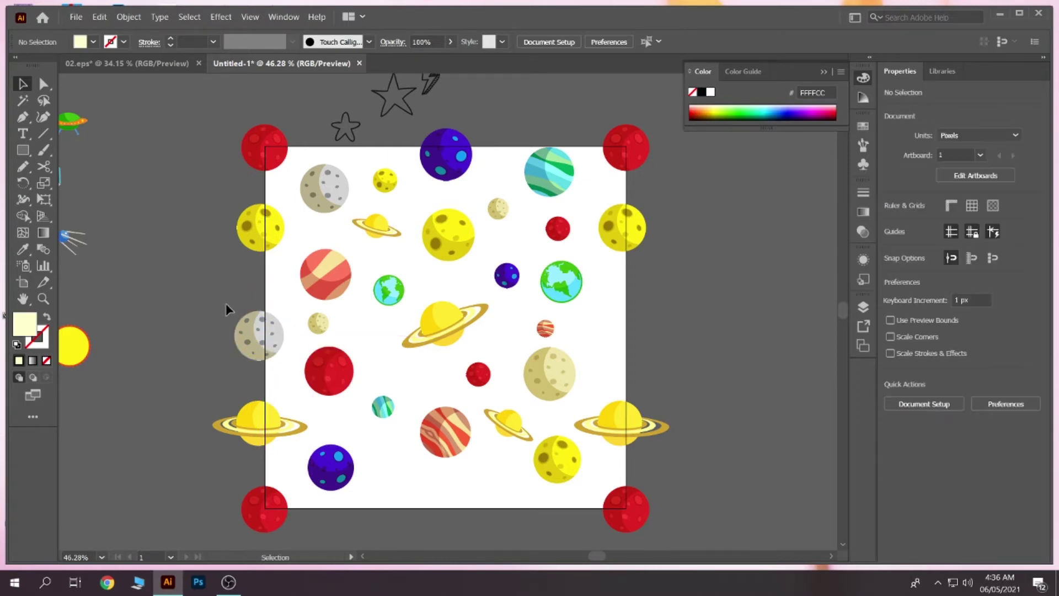
{"action": "left_click", "coordinate": [259, 334]}
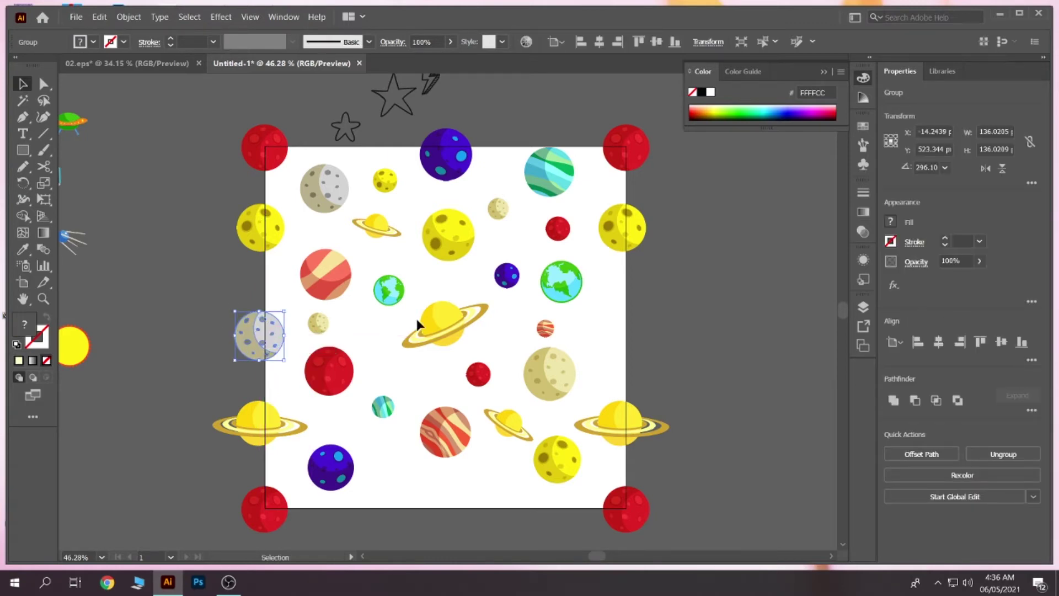
Step: Try moving the grey moon +1000 px down, undo it, and nudge it slightly down instead
{"action": "left_click", "coordinate": [945, 150]}
{"action": "type", "text": "+1000p"}
{"action": "key", "text": "Return"}
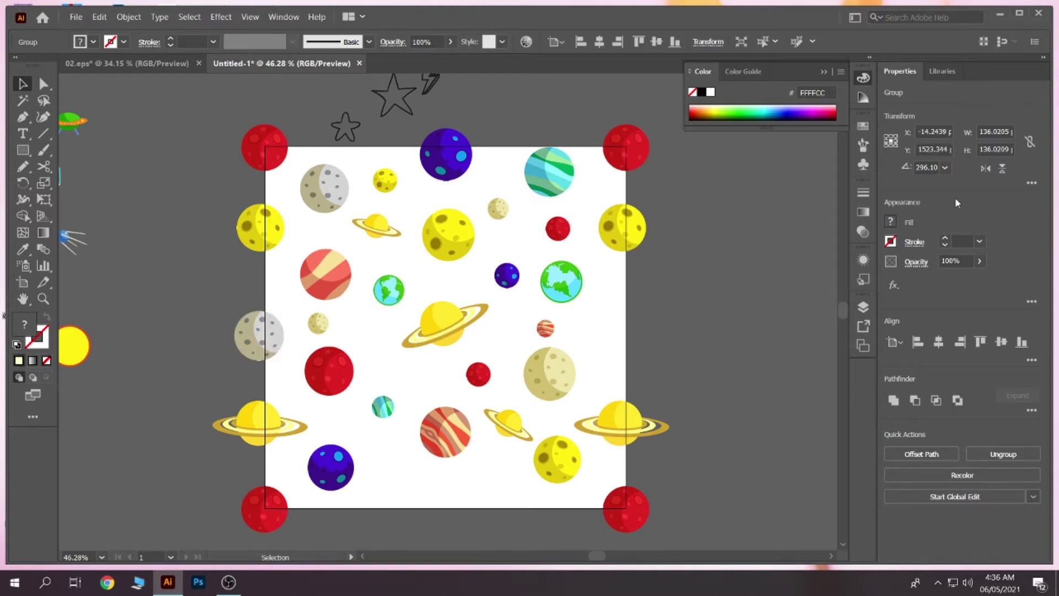
{"action": "key", "text": "ctrl+z"}
{"action": "key", "text": "shift+Down"}
{"action": "key", "text": "shift+Down"}
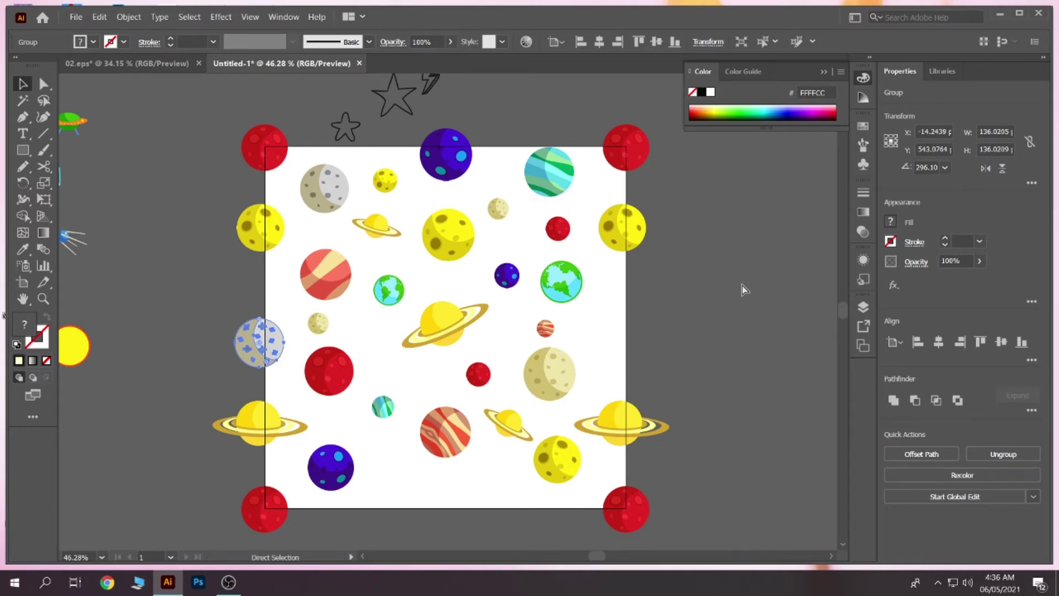
{"action": "left_click", "coordinate": [742, 284]}
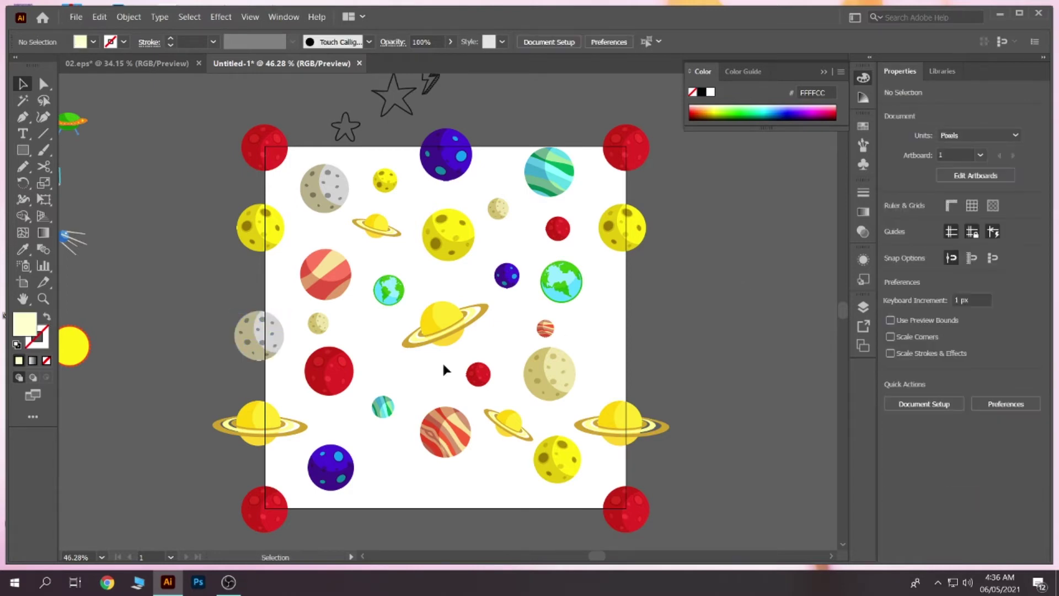
Step: Copy the left-edge grey moon 1000 px right onto the right artboard edge
{"action": "left_click", "coordinate": [270, 327]}
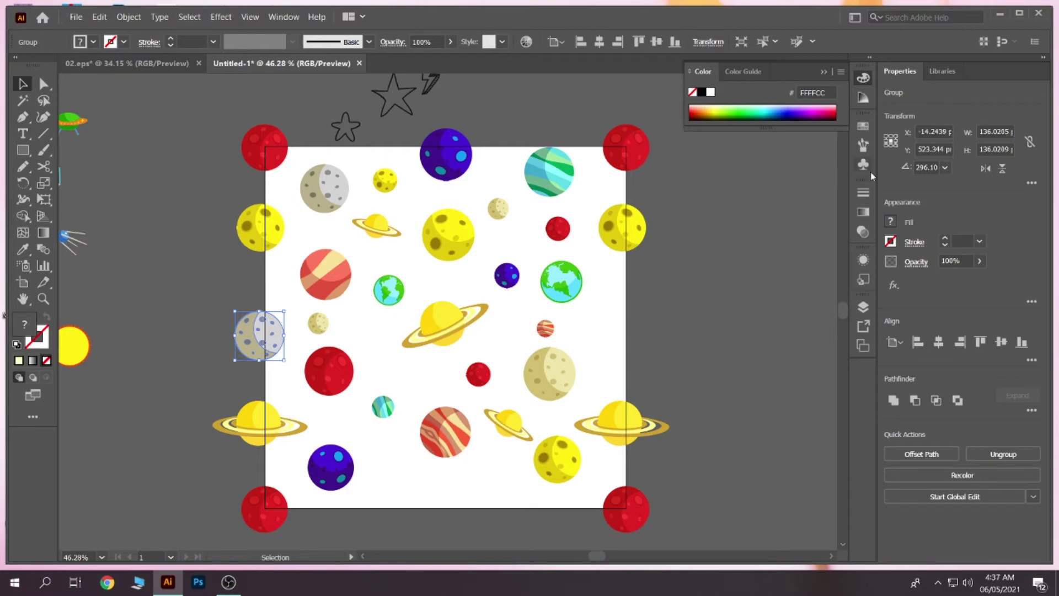
{"action": "left_click", "coordinate": [949, 131]}
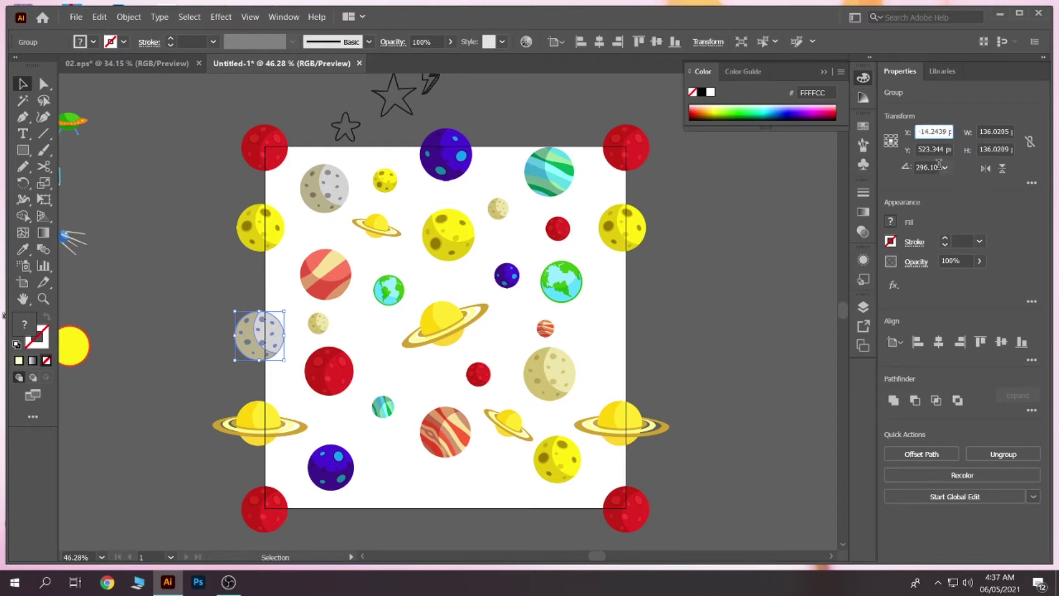
{"action": "type", "text": "+1000"}
{"action": "key", "text": "alt+Return"}
{"action": "left_click", "coordinate": [742, 247]}
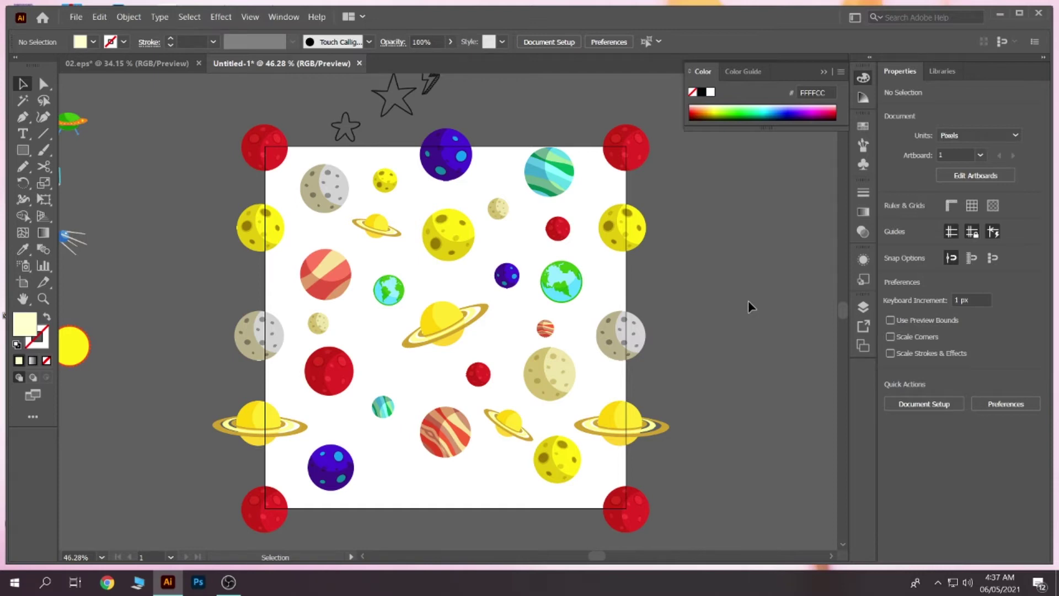
Step: Copy the top-edge purple planet 1000 px down so it straddles the bottom edge
{"action": "left_click", "coordinate": [457, 158]}
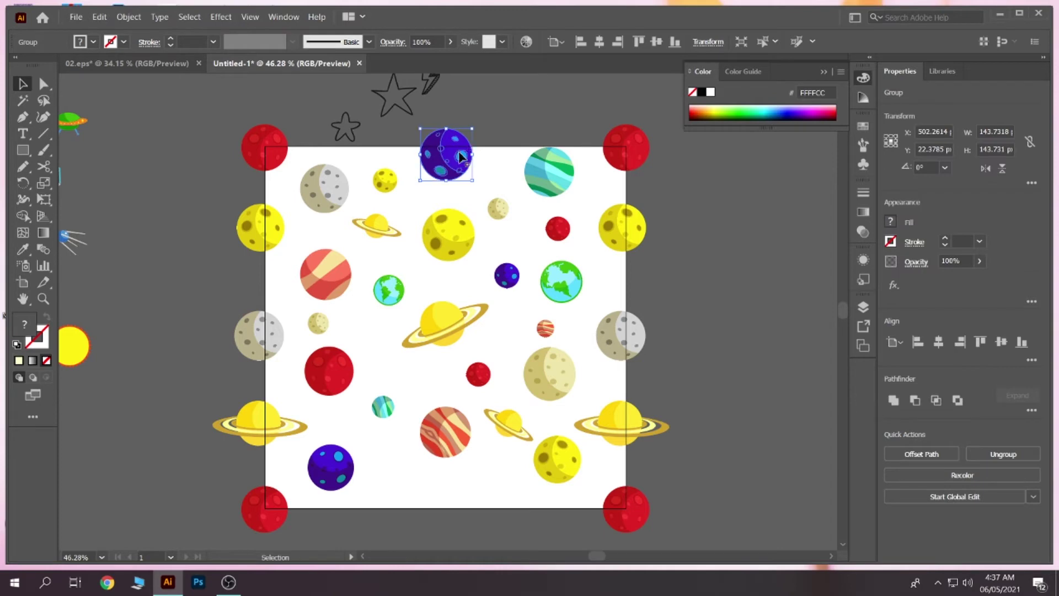
{"action": "left_click", "coordinate": [941, 150]}
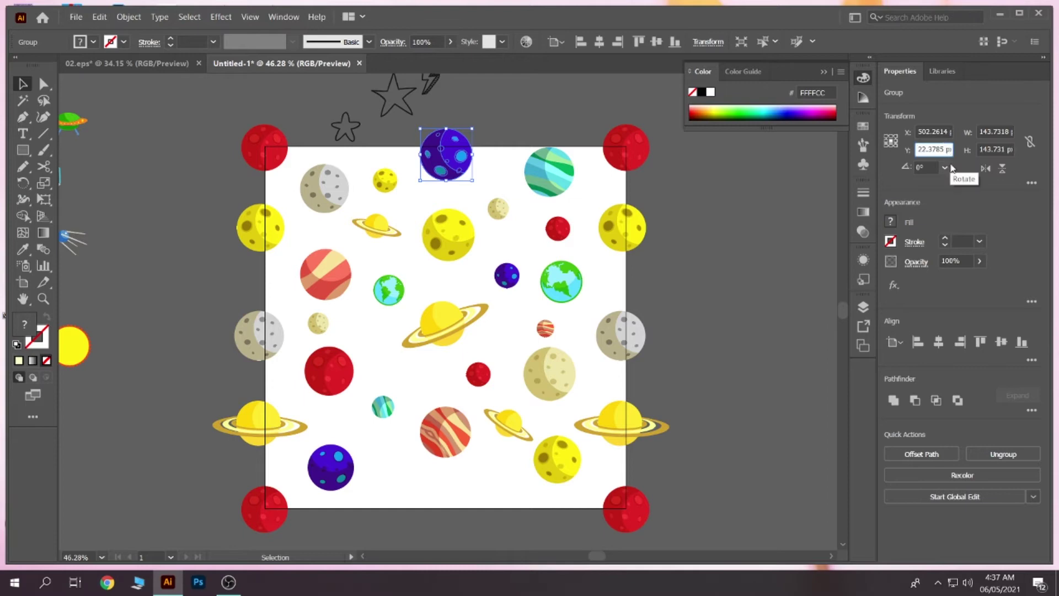
{"action": "type", "text": "85 +1000p"}
{"action": "key", "text": "Return"}
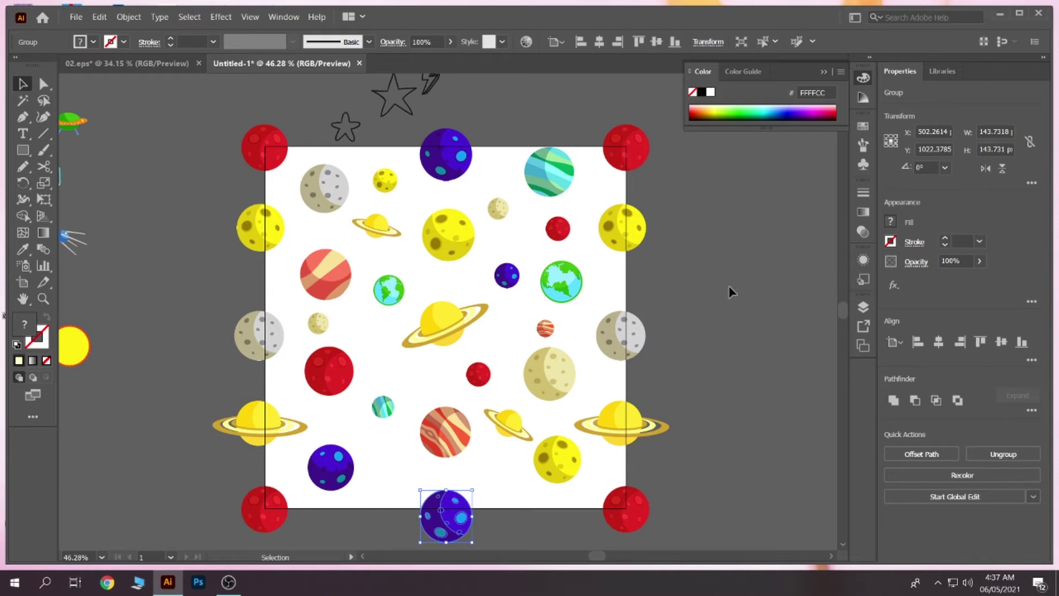
{"action": "left_click", "coordinate": [729, 285]}
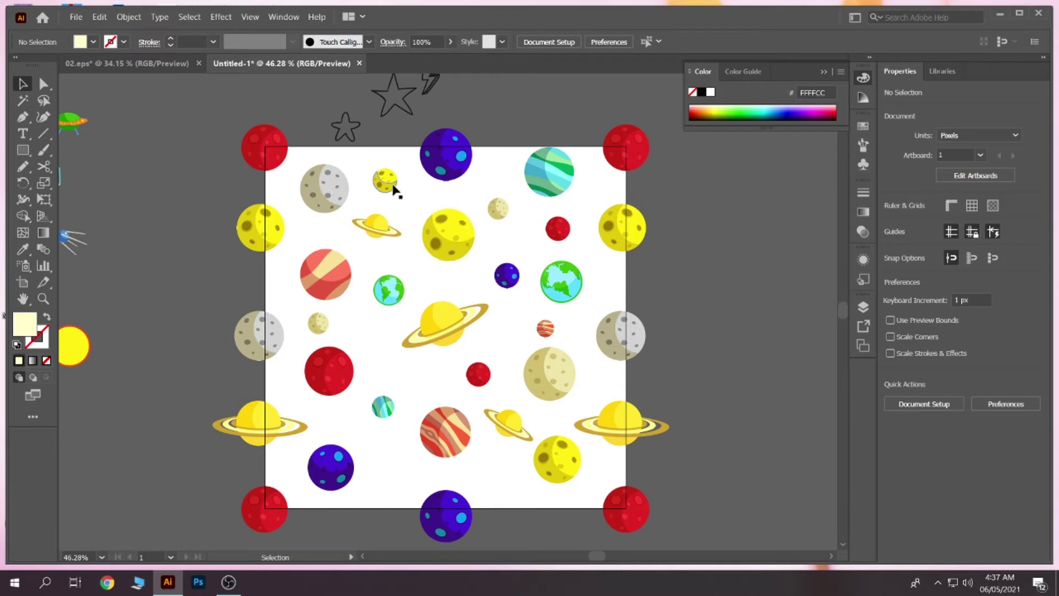
Step: Alt-drag copies of the small yellow and beige moons into the lower gaps
{"action": "left_click_drag", "start_coordinate": [389, 183], "coordinate": [394, 475]}
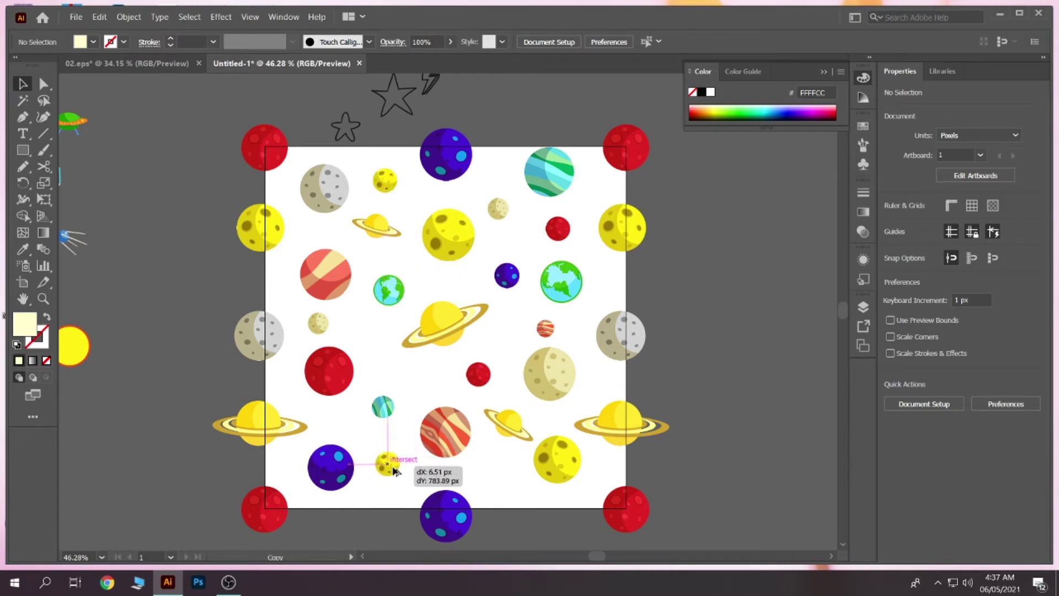
{"action": "left_click_drag", "start_coordinate": [394, 476], "coordinate": [393, 475]}
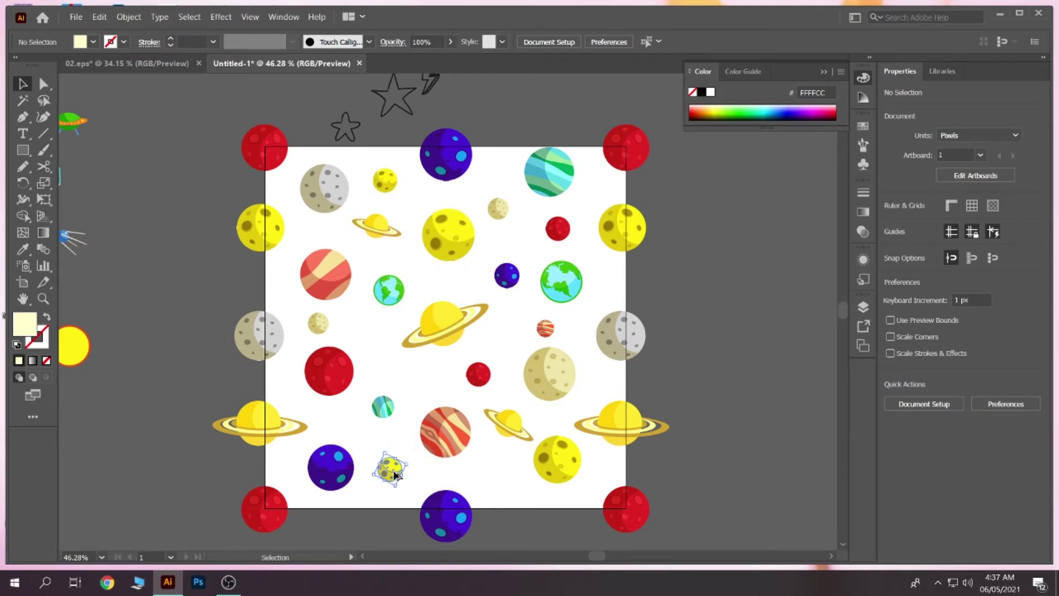
{"action": "left_click", "coordinate": [397, 367]}
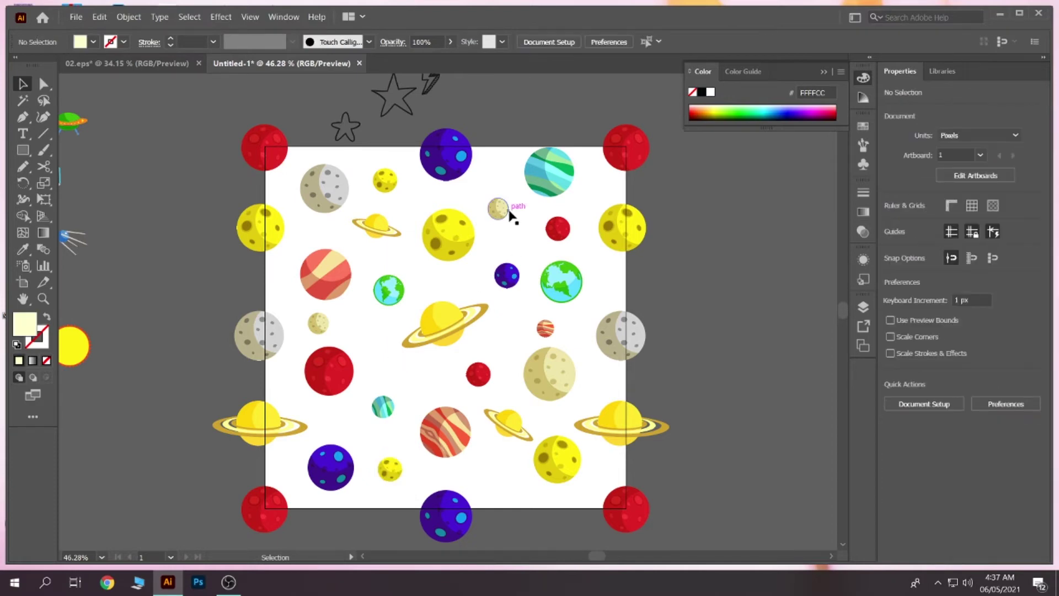
{"action": "left_click_drag", "start_coordinate": [502, 214], "coordinate": [386, 366]}
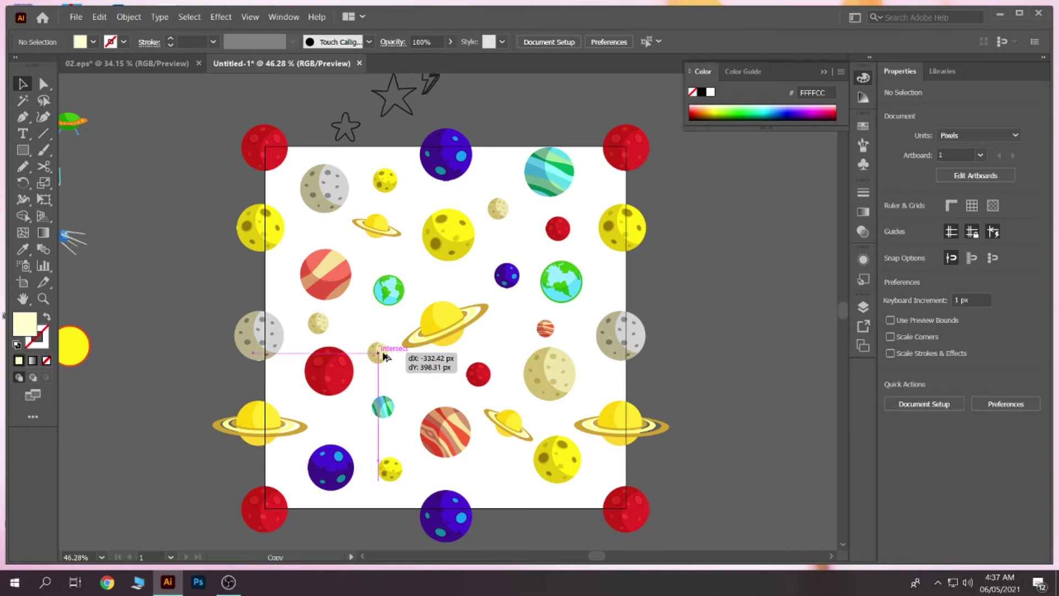
{"action": "mouse_move", "coordinate": [386, 366]}
{"action": "left_mouse_down"}
{"action": "mouse_move", "coordinate": [458, 424]}
{"action": "mouse_move", "coordinate": [496, 478]}
{"action": "left_mouse_up"}
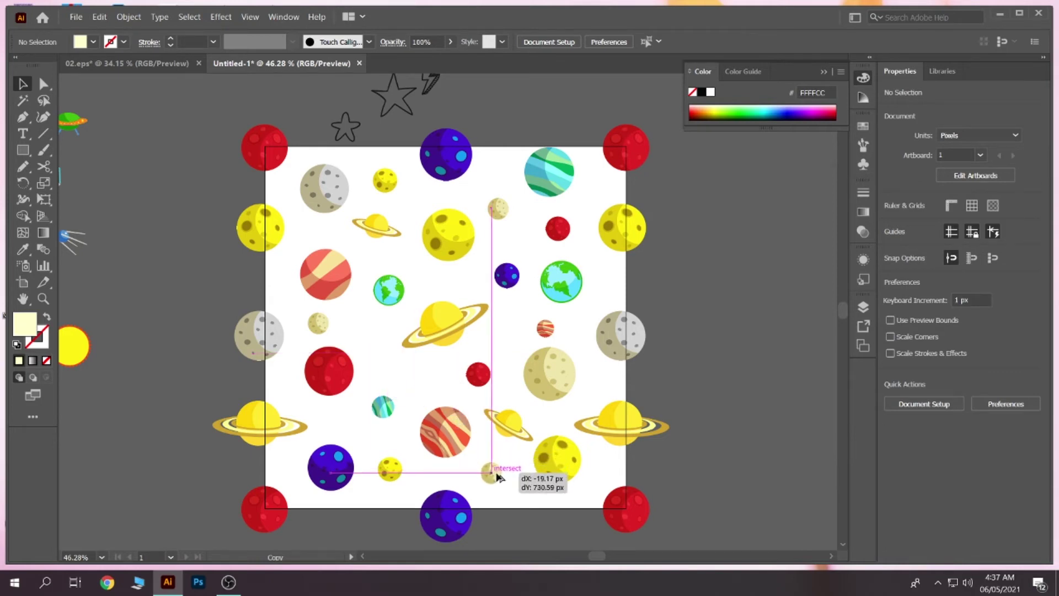
Step: Scale down the small ringed planet near the bottom edge
{"action": "left_click", "coordinate": [510, 425]}
{"action": "left_click_drag", "start_coordinate": [533, 439], "coordinate": [526, 436]}
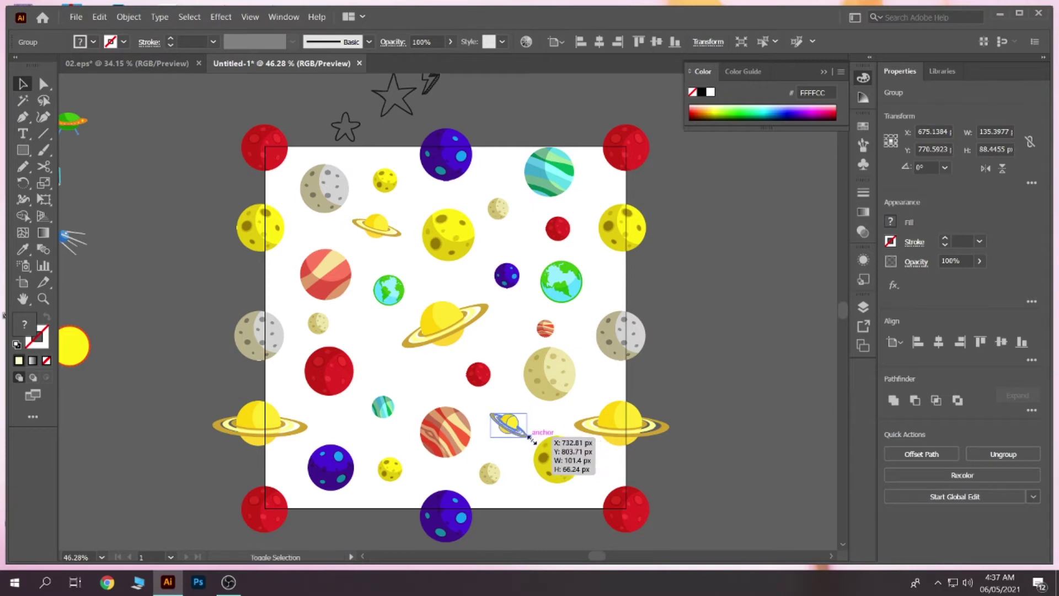
{"action": "left_click", "coordinate": [548, 424]}
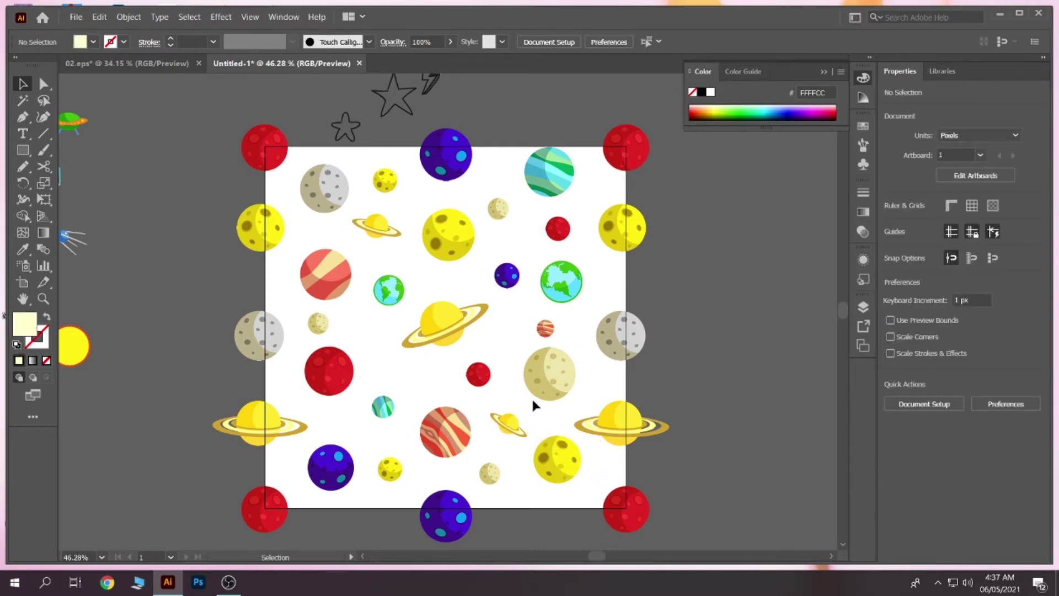
Step: Bring the large outline star from the pasteboard onto the artboard and tilt it slightly
{"action": "mouse_move", "coordinate": [393, 113]}
{"action": "left_mouse_down"}
{"action": "mouse_move", "coordinate": [379, 360]}
{"action": "mouse_move", "coordinate": [394, 357]}
{"action": "mouse_move", "coordinate": [386, 348]}
{"action": "left_mouse_up"}
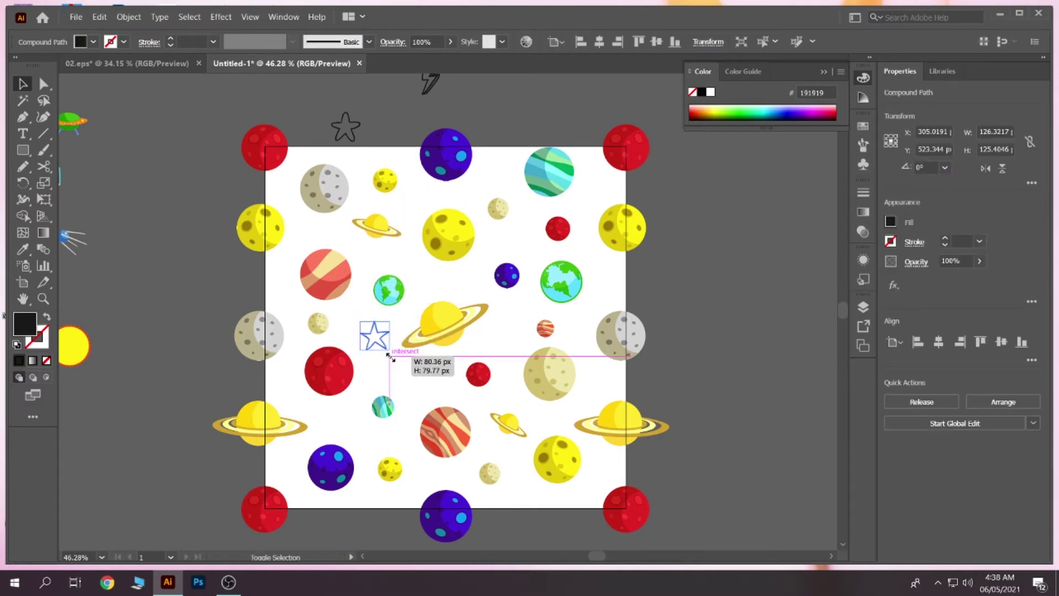
{"action": "left_click", "coordinate": [402, 362]}
{"action": "left_click", "coordinate": [371, 336]}
{"action": "left_click_drag", "start_coordinate": [388, 350], "coordinate": [407, 371]}
{"action": "left_click", "coordinate": [407, 371]}
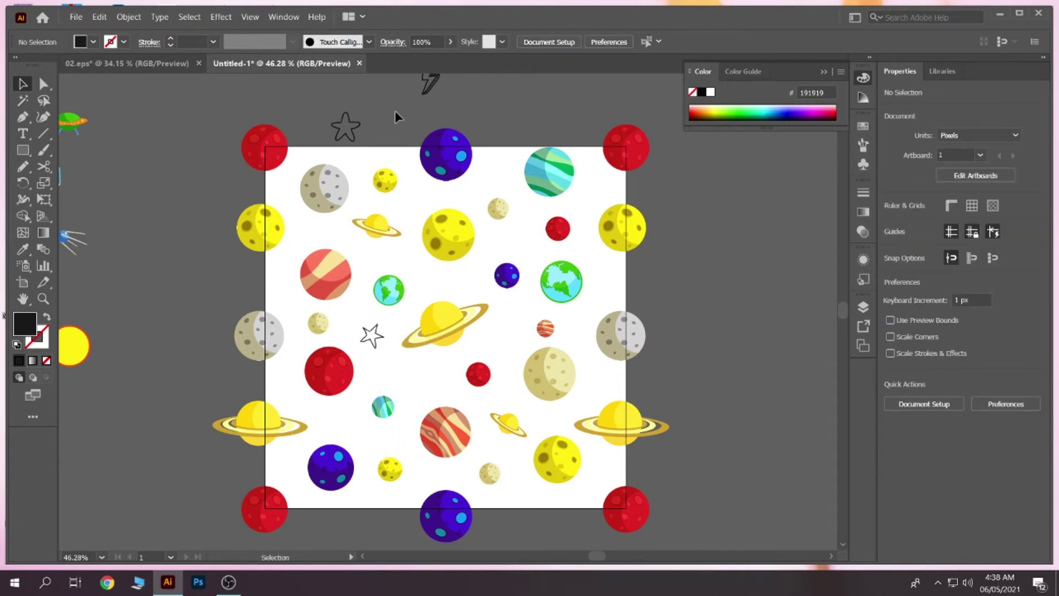
Step: Move the second star onto the artboard and shrink it
{"action": "left_click_drag", "start_coordinate": [359, 128], "coordinate": [441, 380]}
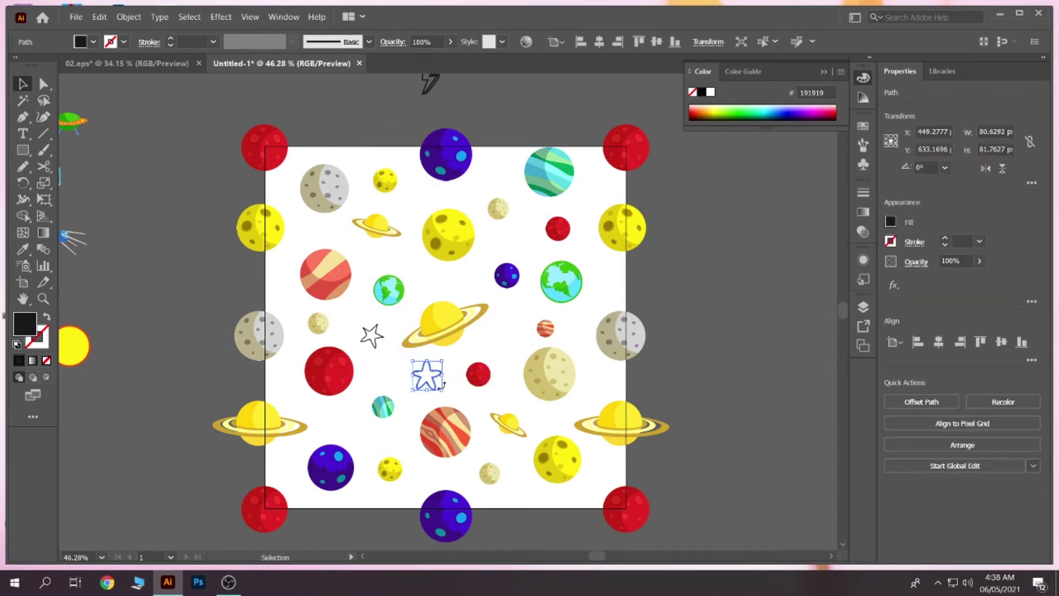
{"action": "left_click", "coordinate": [445, 383]}
{"action": "left_click_drag", "start_coordinate": [427, 376], "coordinate": [438, 391]}
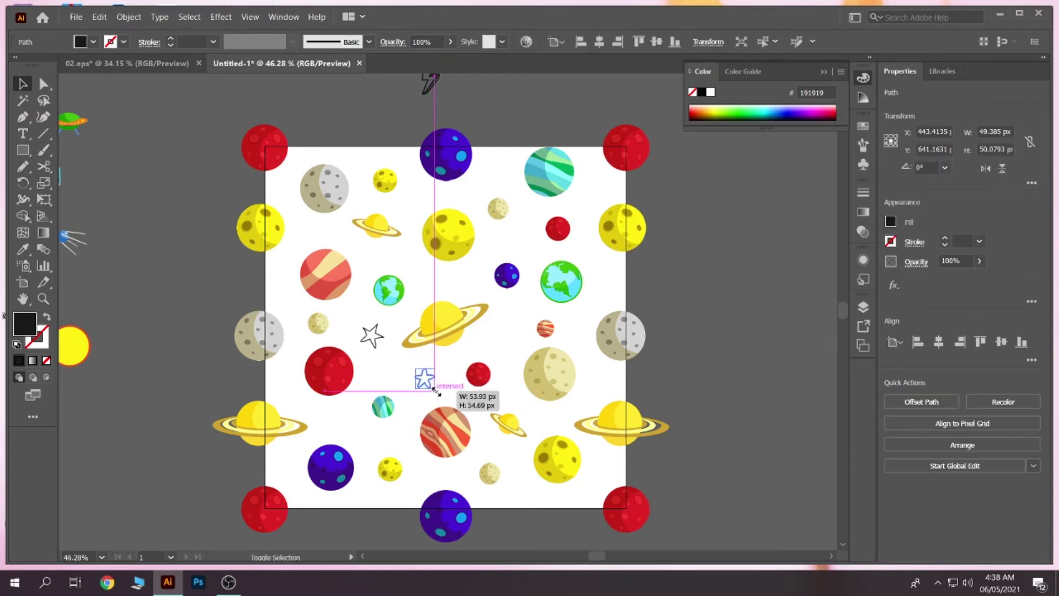
{"action": "left_click", "coordinate": [458, 386]}
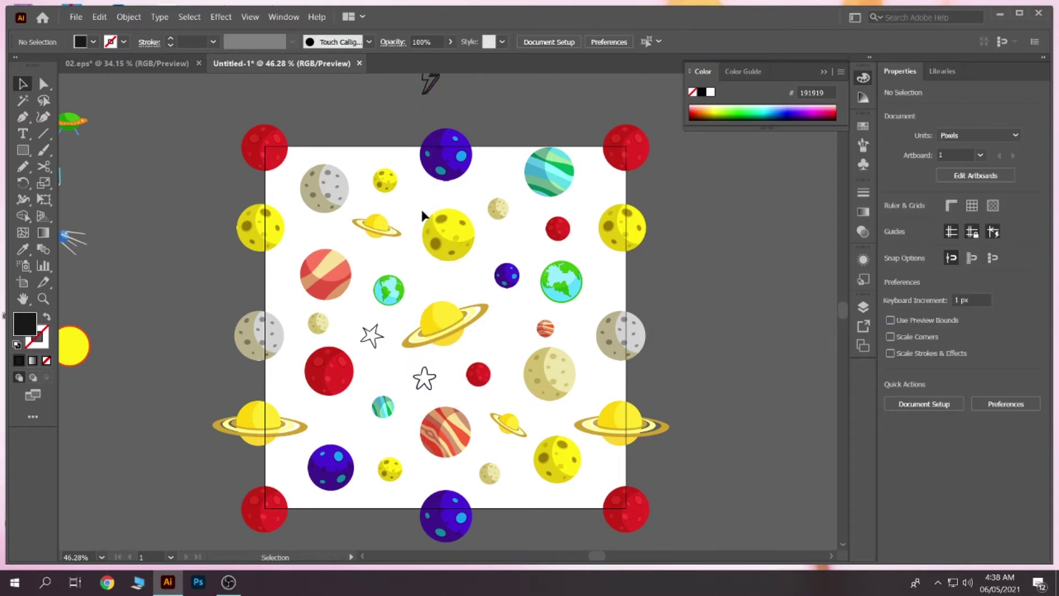
Step: Place the lightning bolt on the artboard and a star copy above the big ringed planet
{"action": "mouse_move", "coordinate": [432, 94]}
{"action": "left_mouse_down"}
{"action": "mouse_move", "coordinate": [511, 365]}
{"action": "mouse_move", "coordinate": [504, 335]}
{"action": "left_mouse_up"}
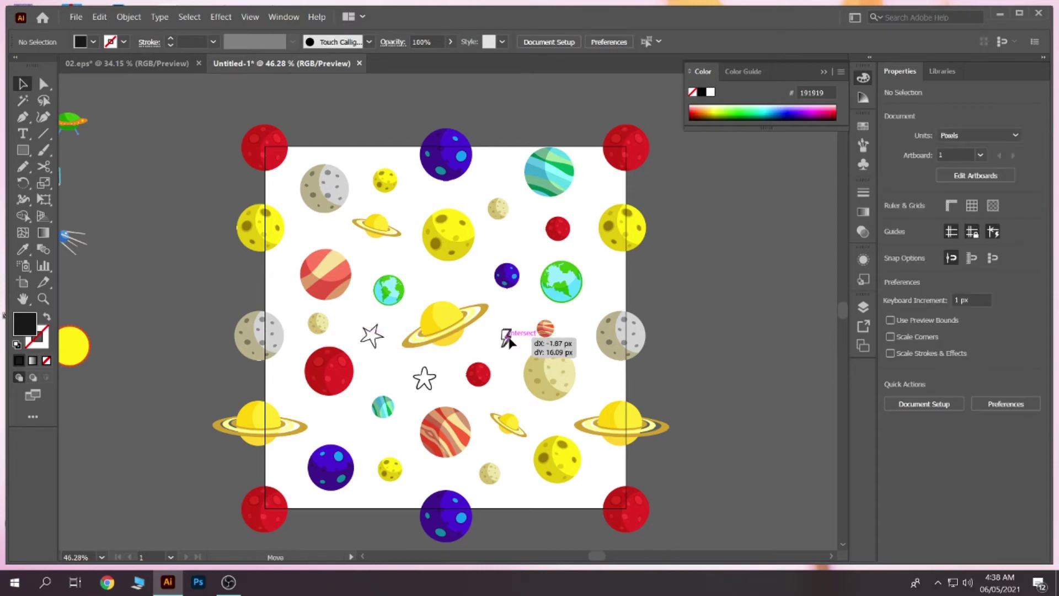
{"action": "left_click", "coordinate": [478, 350]}
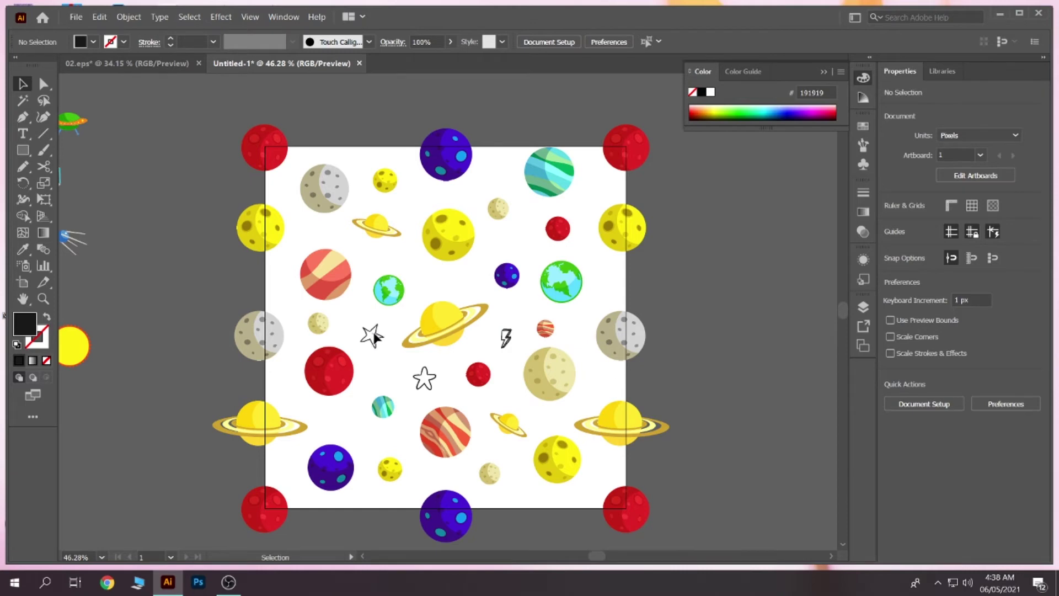
{"action": "left_click_drag", "start_coordinate": [379, 340], "coordinate": [434, 288]}
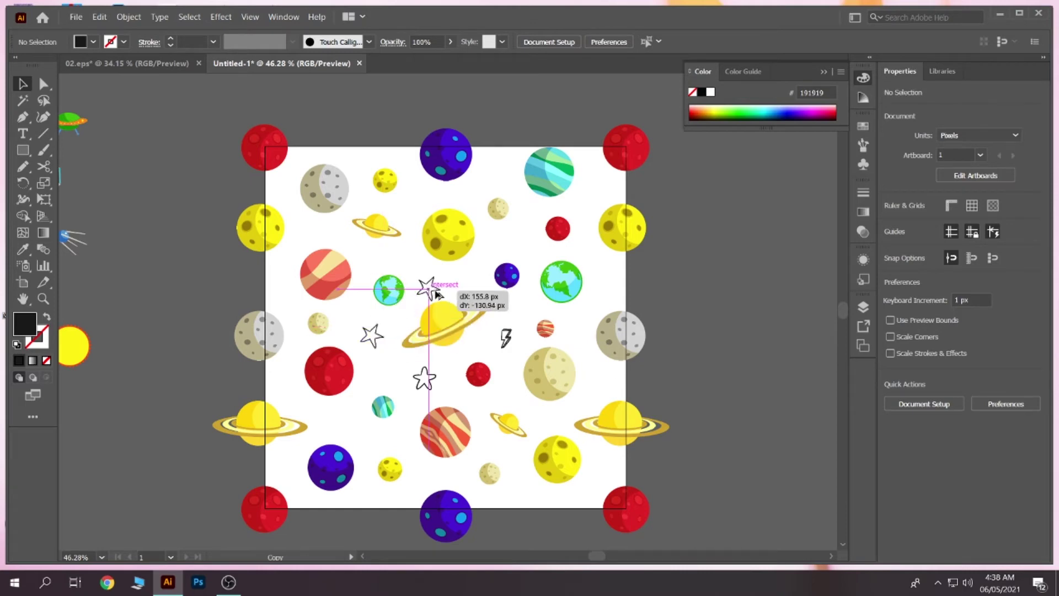
{"action": "left_click_drag", "start_coordinate": [434, 288], "coordinate": [433, 282]}
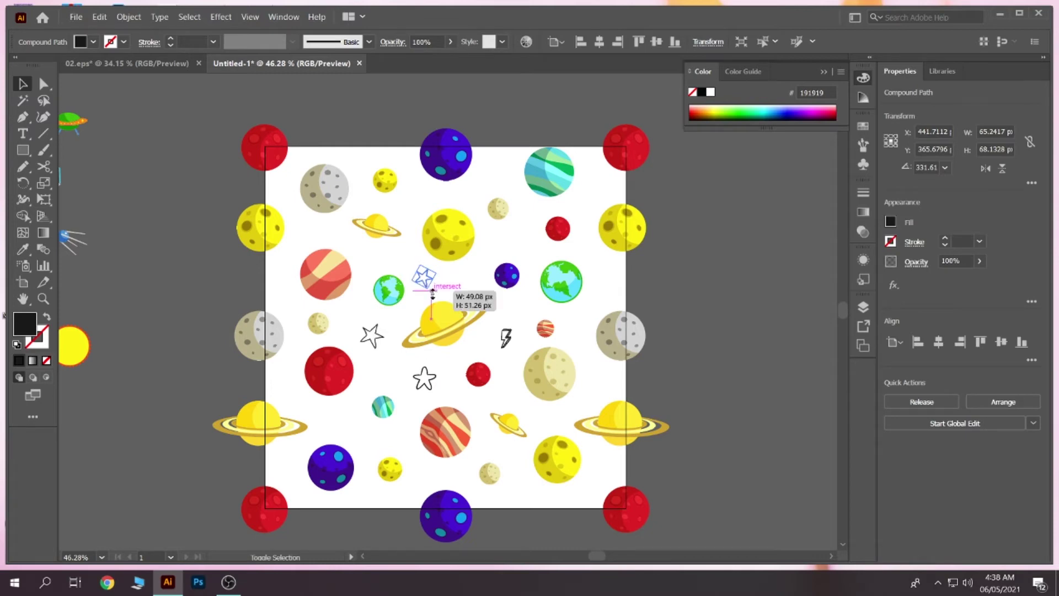
{"action": "left_click", "coordinate": [401, 329]}
Step: Add a shrunken star copy near the striped red planet and another lower on the left
{"action": "left_click_drag", "start_coordinate": [377, 336], "coordinate": [326, 239]}
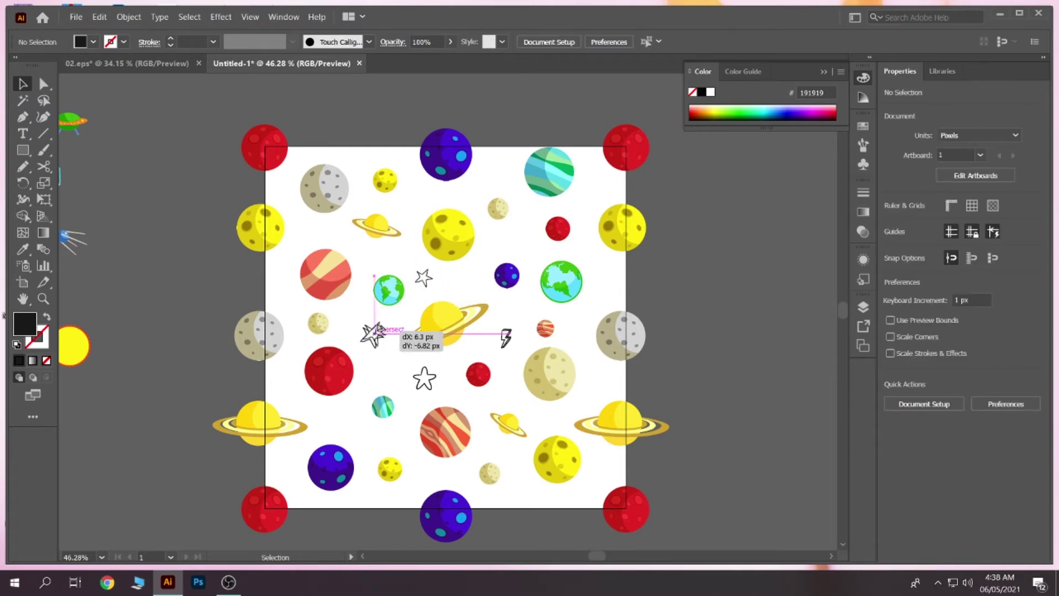
{"action": "left_click_drag", "start_coordinate": [325, 239], "coordinate": [315, 236]}
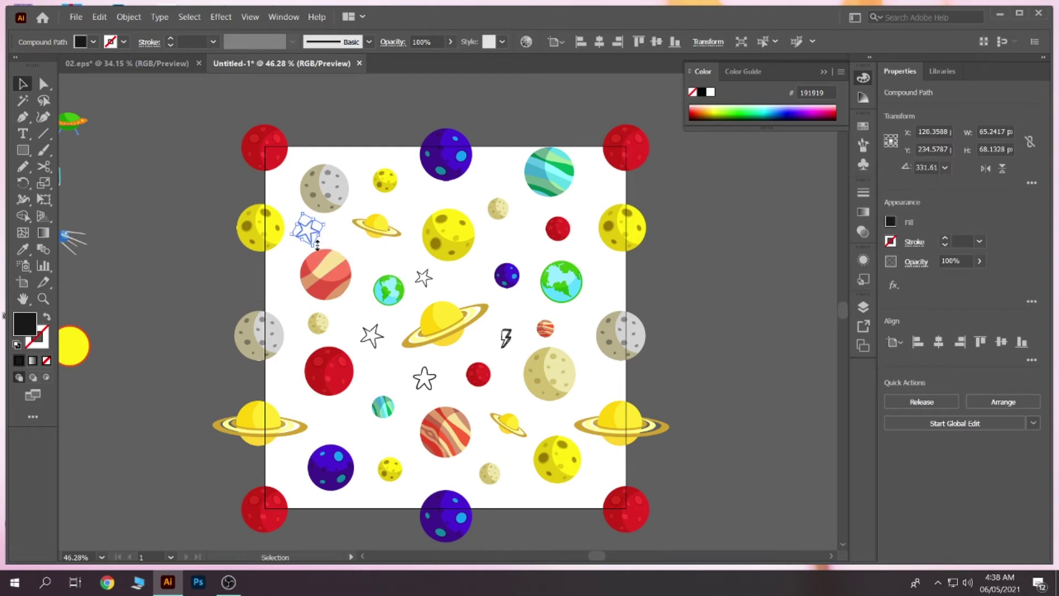
{"action": "left_click_drag", "start_coordinate": [316, 244], "coordinate": [315, 243]}
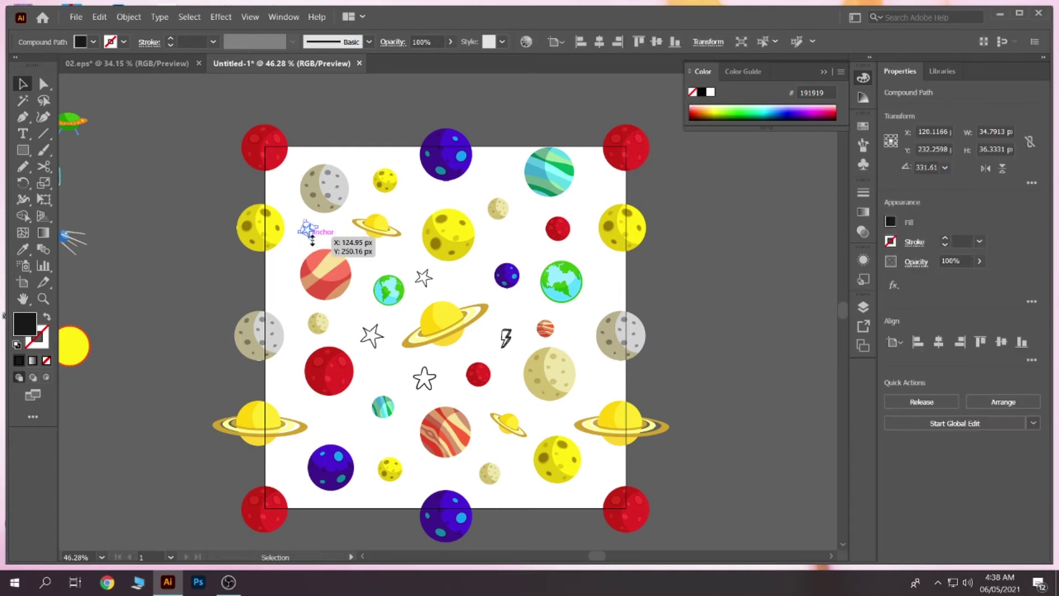
{"action": "left_click_drag", "start_coordinate": [308, 238], "coordinate": [312, 246]}
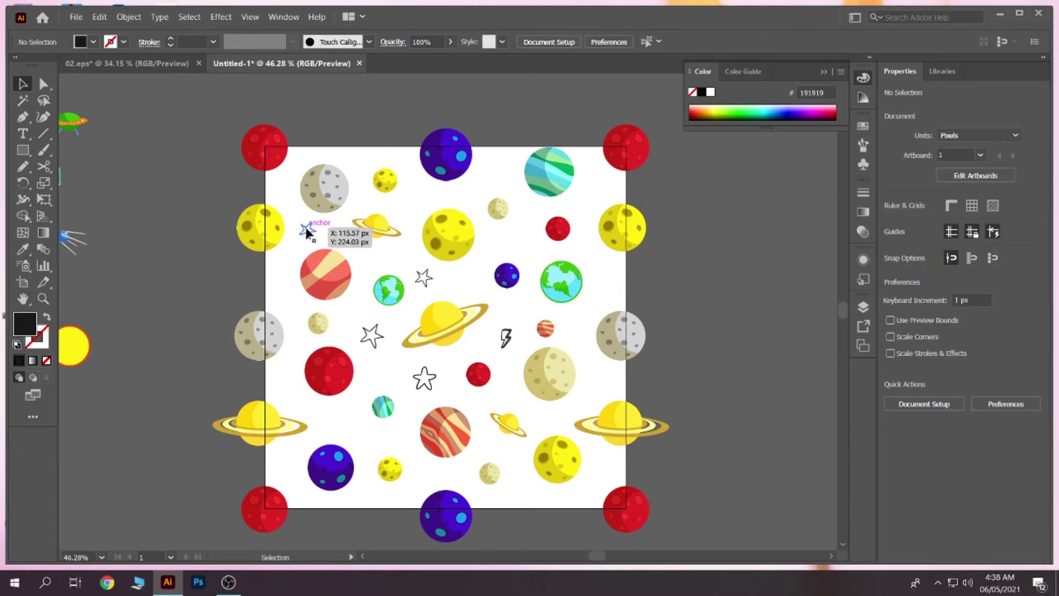
{"action": "left_click_drag", "start_coordinate": [312, 246], "coordinate": [283, 381]}
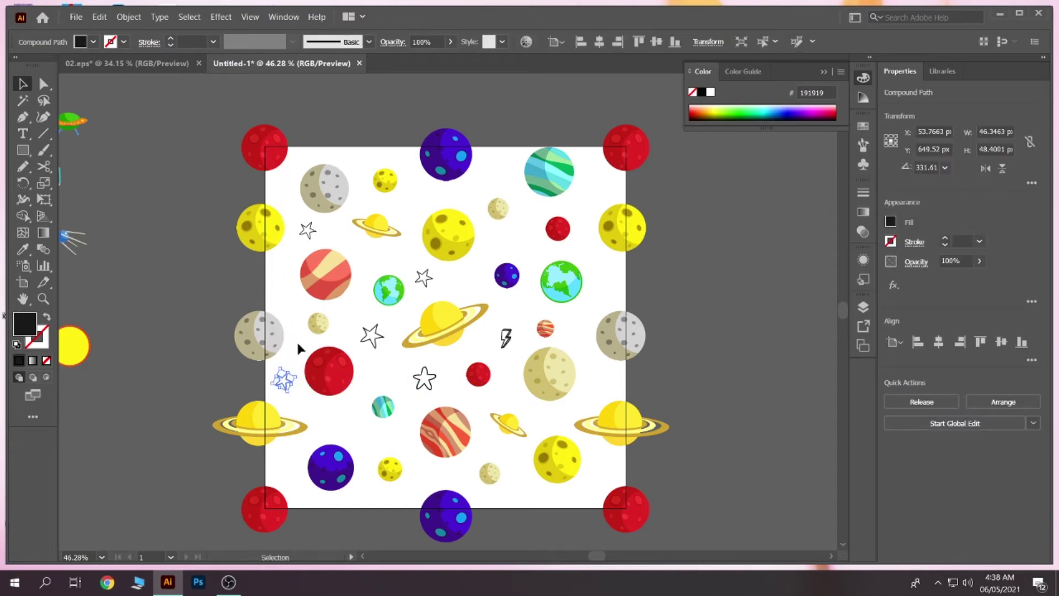
Step: Place a slightly smaller star copy beside the striped orange planet
{"action": "left_click_drag", "start_coordinate": [426, 384], "coordinate": [287, 294]}
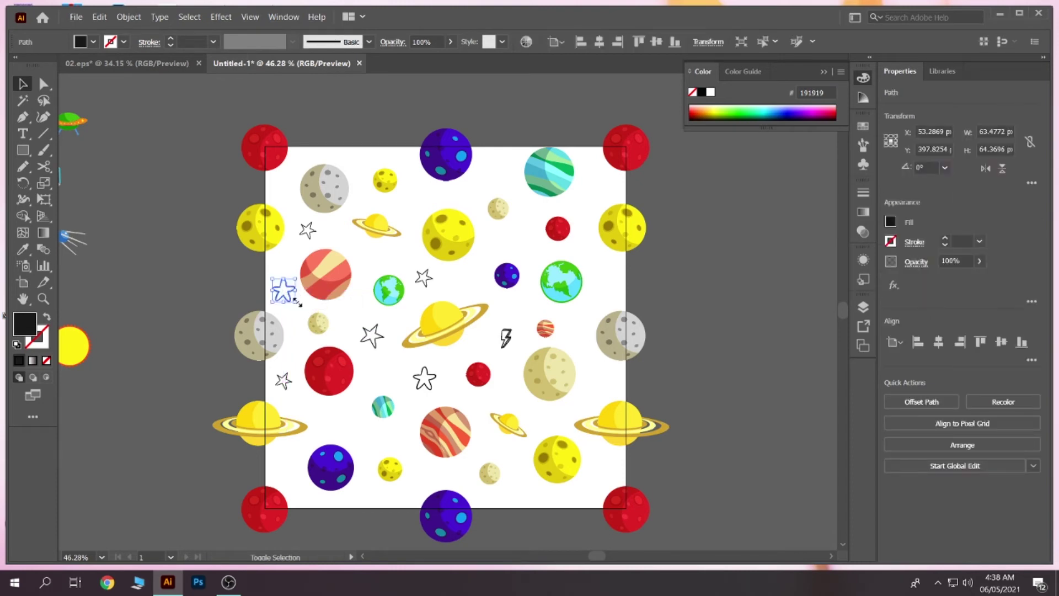
{"action": "mouse_move", "coordinate": [297, 302]}
{"action": "left_mouse_down"}
{"action": "mouse_move", "coordinate": [280, 288]}
{"action": "mouse_move", "coordinate": [290, 304]}
{"action": "left_mouse_up"}
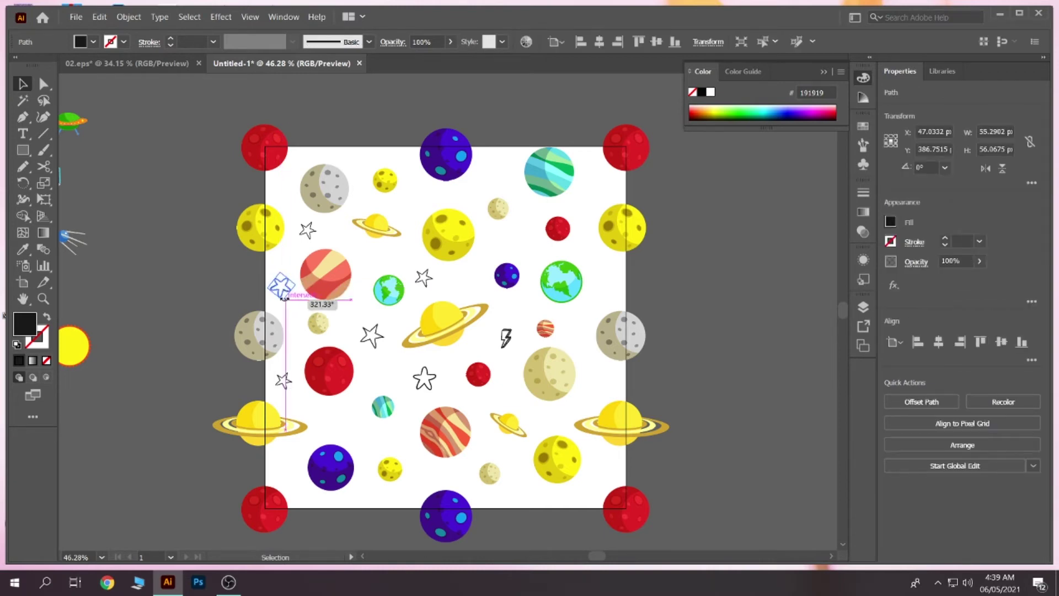
{"action": "left_click", "coordinate": [291, 309]}
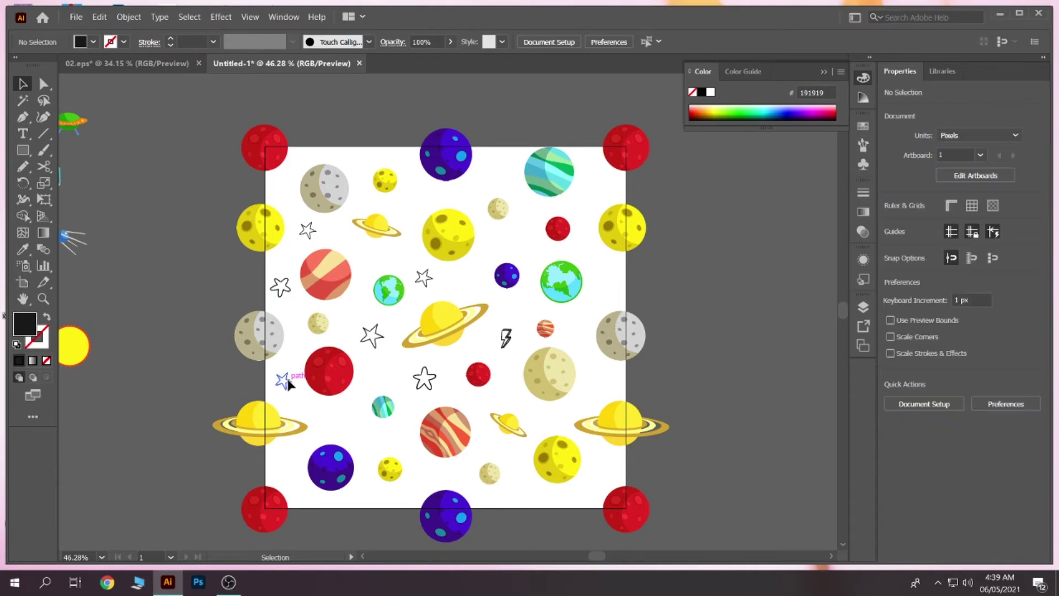
Step: Rotate the star near the red planet and the star left of the big ringed planet to new angles
{"action": "left_click", "coordinate": [287, 382]}
{"action": "left_click_drag", "start_coordinate": [293, 367], "coordinate": [300, 340]}
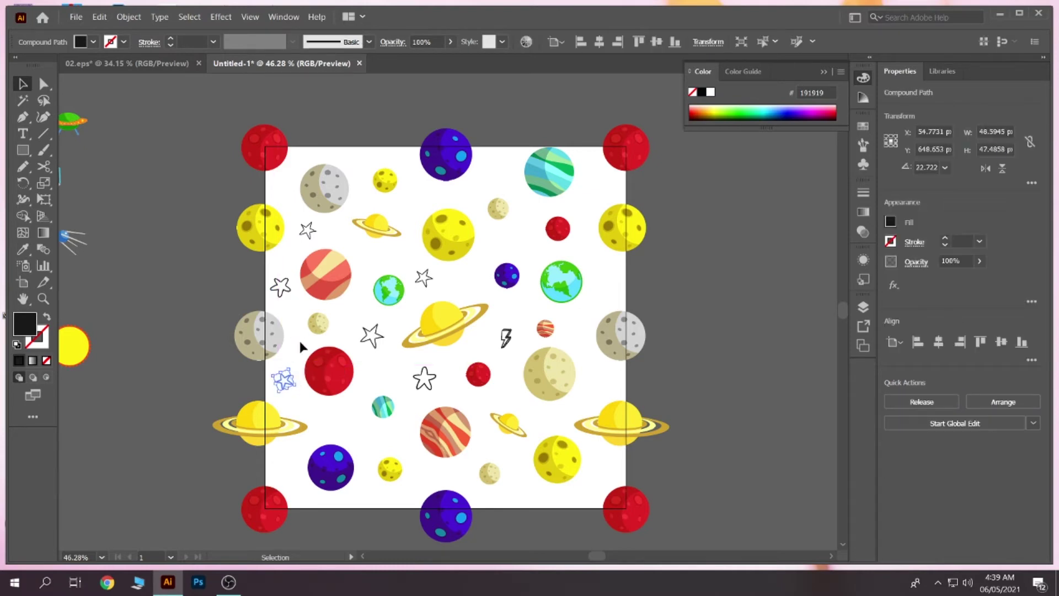
{"action": "left_click", "coordinate": [301, 339]}
{"action": "left_click", "coordinate": [368, 334]}
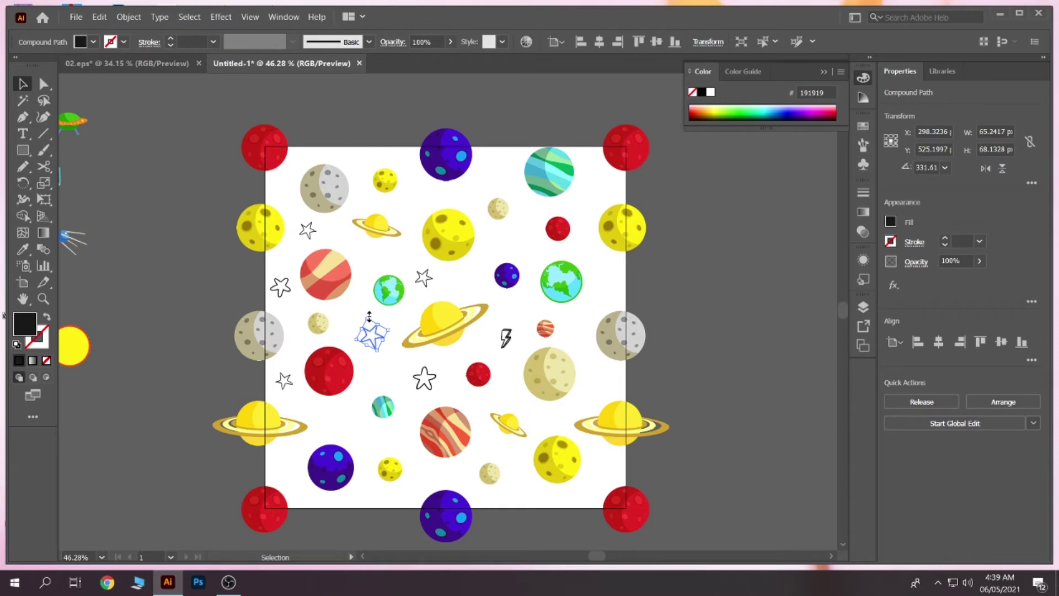
{"action": "left_click_drag", "start_coordinate": [367, 313], "coordinate": [361, 317]}
{"action": "left_click", "coordinate": [422, 375]}
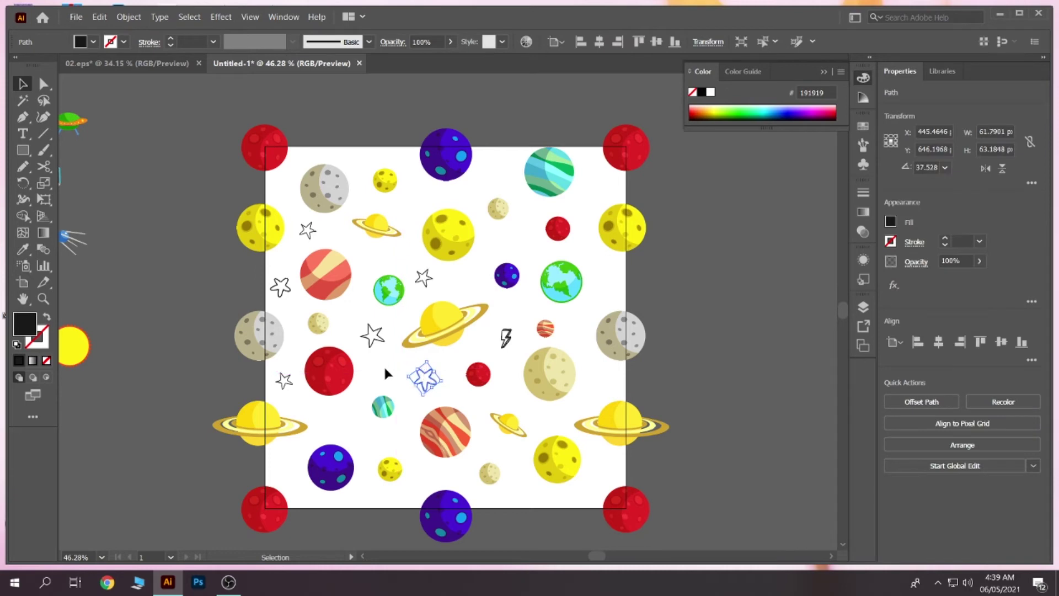
{"action": "left_click", "coordinate": [395, 378]}
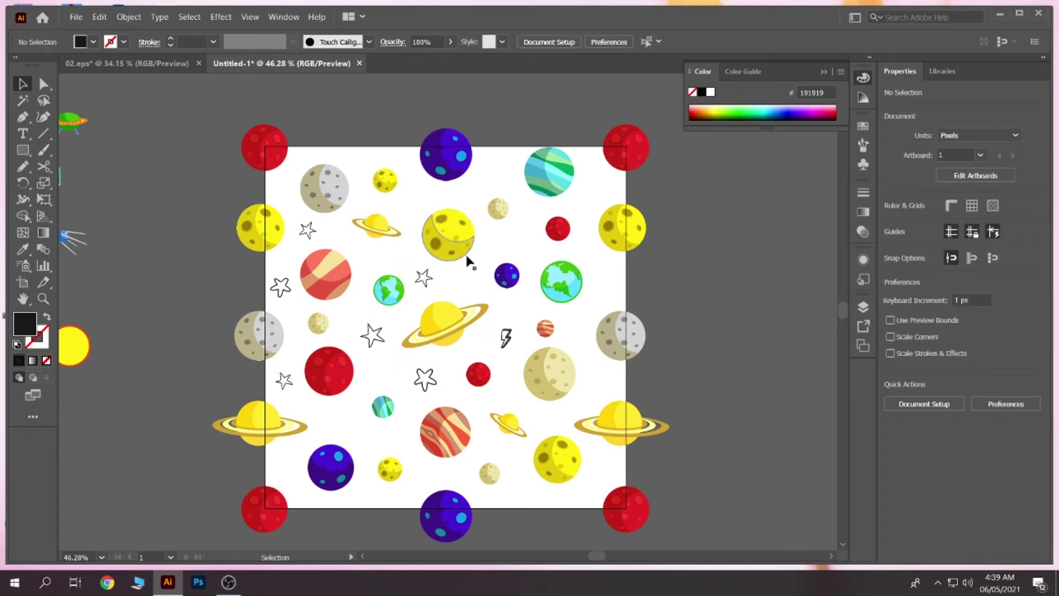
Step: Zoom in and add an enlarged, slightly rotated bolt copy above the small teal planet
{"action": "key", "text": "z"}
{"action": "mouse_move", "coordinate": [383, 300]}
{"action": "left_mouse_down"}
{"action": "mouse_move", "coordinate": [533, 368]}
{"action": "mouse_move", "coordinate": [424, 357]}
{"action": "mouse_move", "coordinate": [411, 373]}
{"action": "left_mouse_up"}
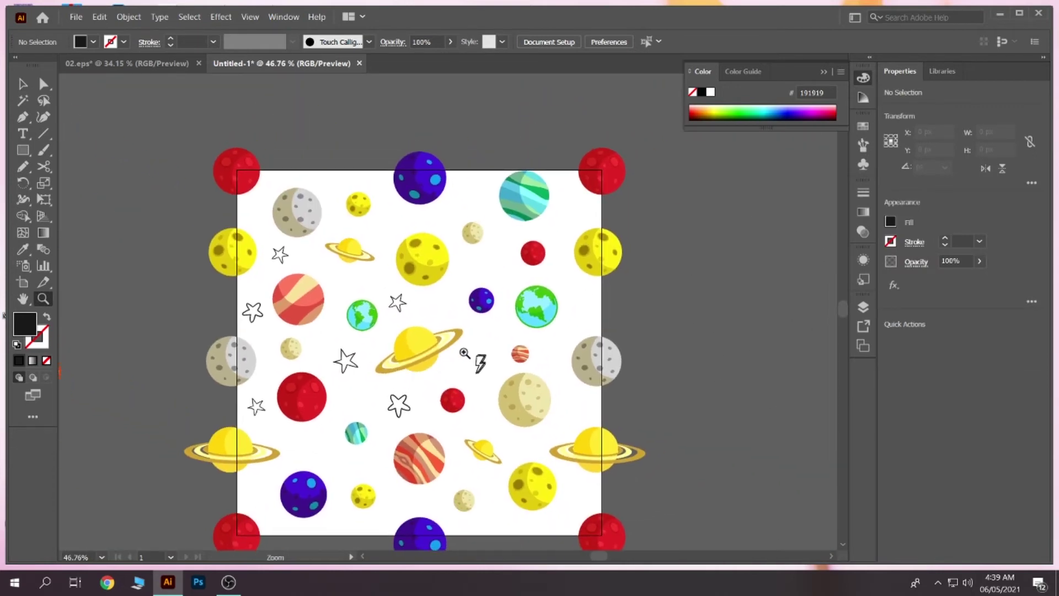
{"action": "key", "text": "v"}
{"action": "left_click_drag", "start_coordinate": [480, 364], "coordinate": [372, 408]}
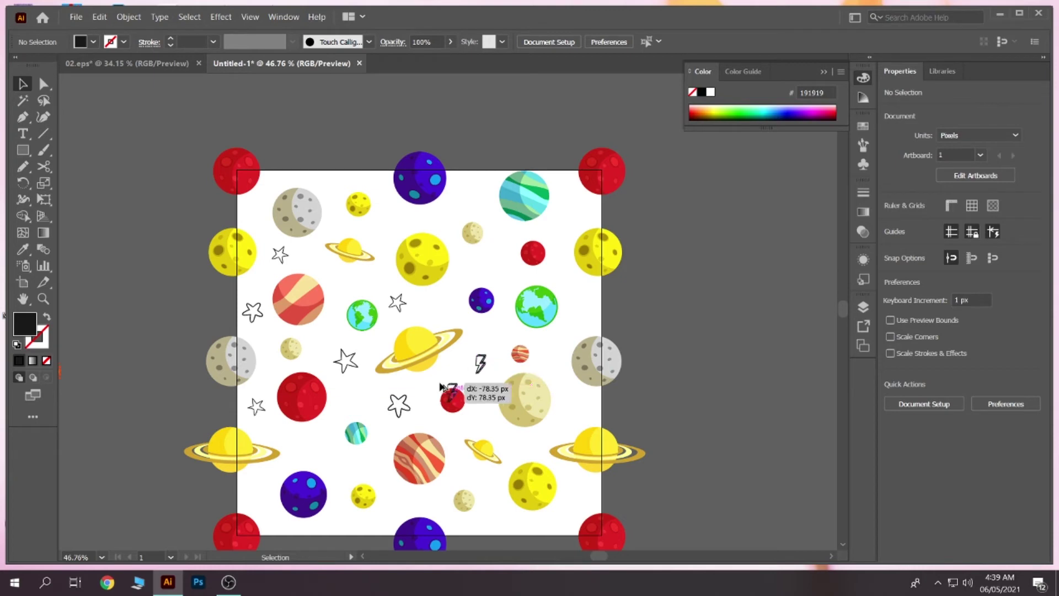
{"action": "left_click", "coordinate": [373, 408]}
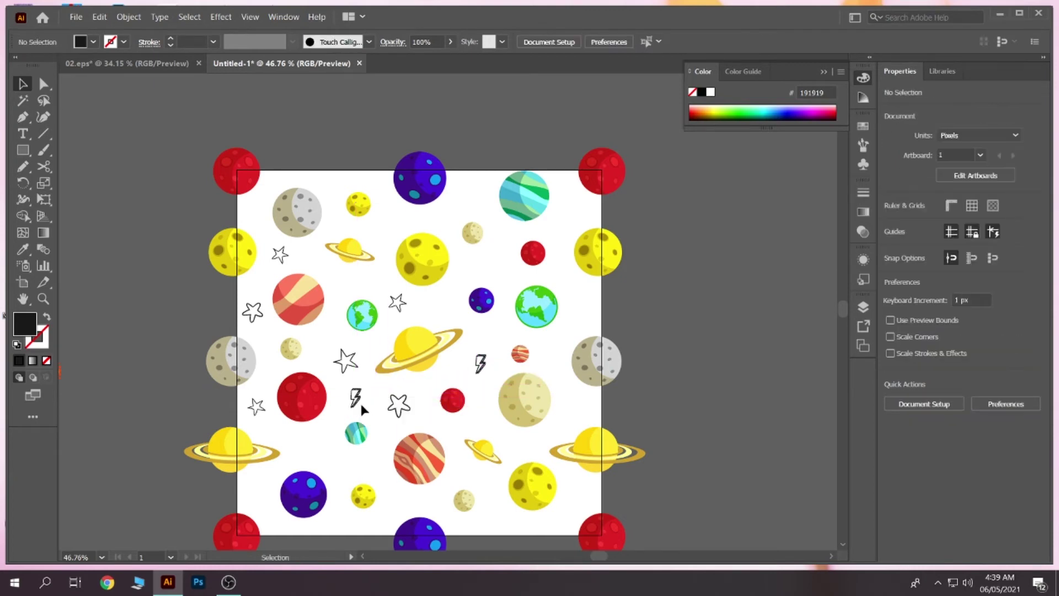
{"action": "left_click_drag", "start_coordinate": [362, 409], "coordinate": [369, 409]}
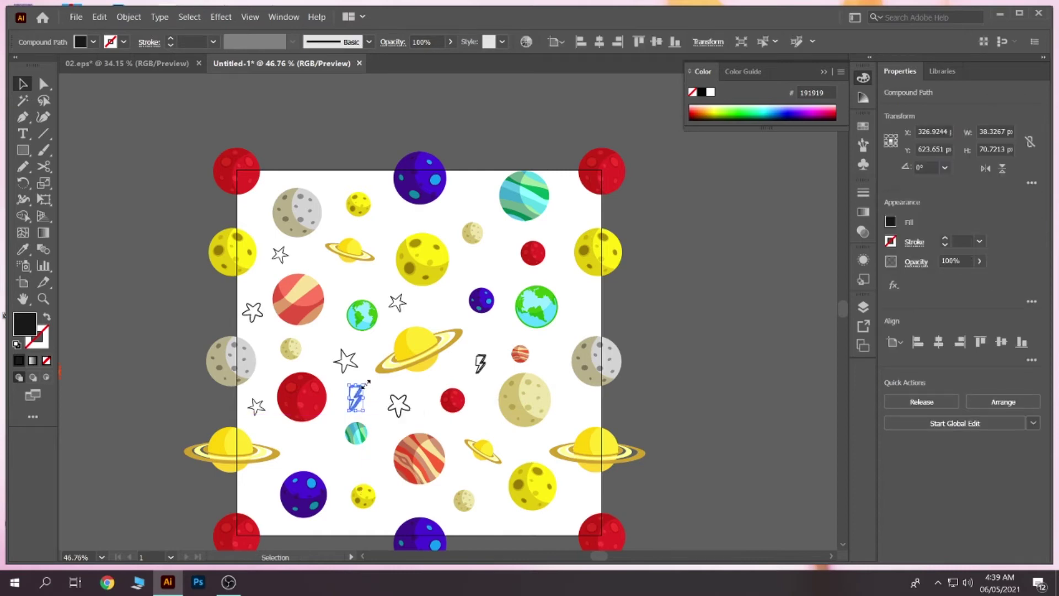
{"action": "left_click_drag", "start_coordinate": [370, 389], "coordinate": [375, 385]}
{"action": "left_click", "coordinate": [371, 400]}
Step: Add a rotated star copy near the top by the big yellow planet
{"action": "left_click_drag", "start_coordinate": [397, 302], "coordinate": [383, 241]}
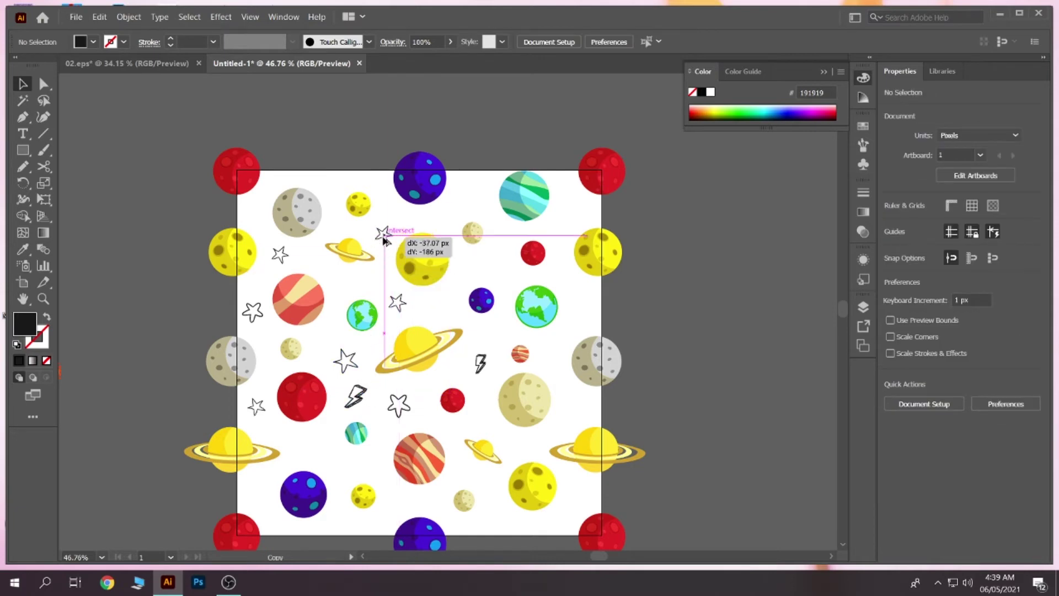
{"action": "left_click_drag", "start_coordinate": [383, 241], "coordinate": [383, 225]}
{"action": "left_click", "coordinate": [378, 238]}
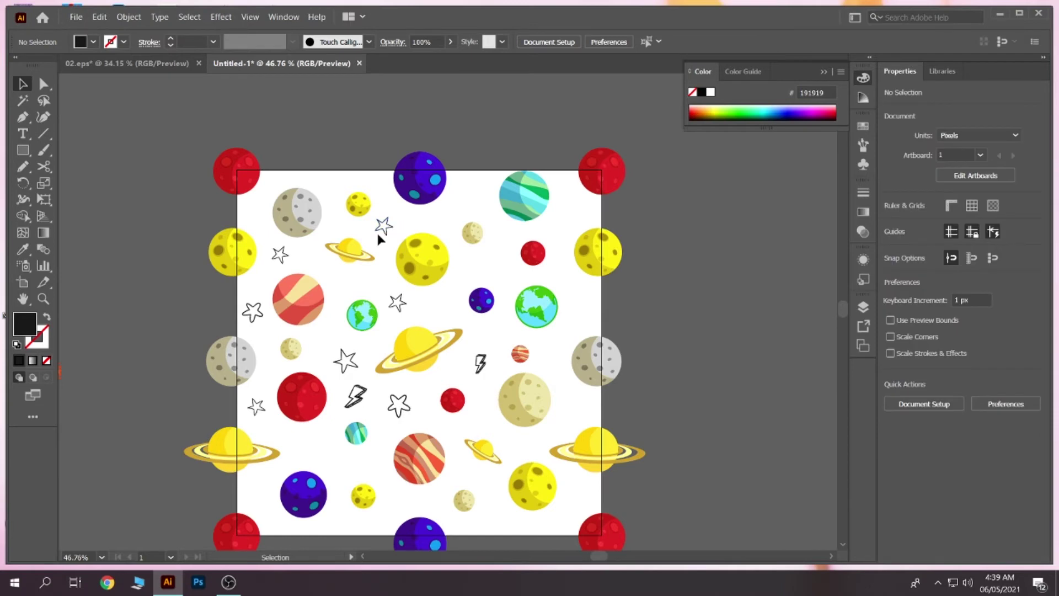
{"action": "left_click", "coordinate": [385, 225]}
{"action": "left_click_drag", "start_coordinate": [401, 218], "coordinate": [416, 218]}
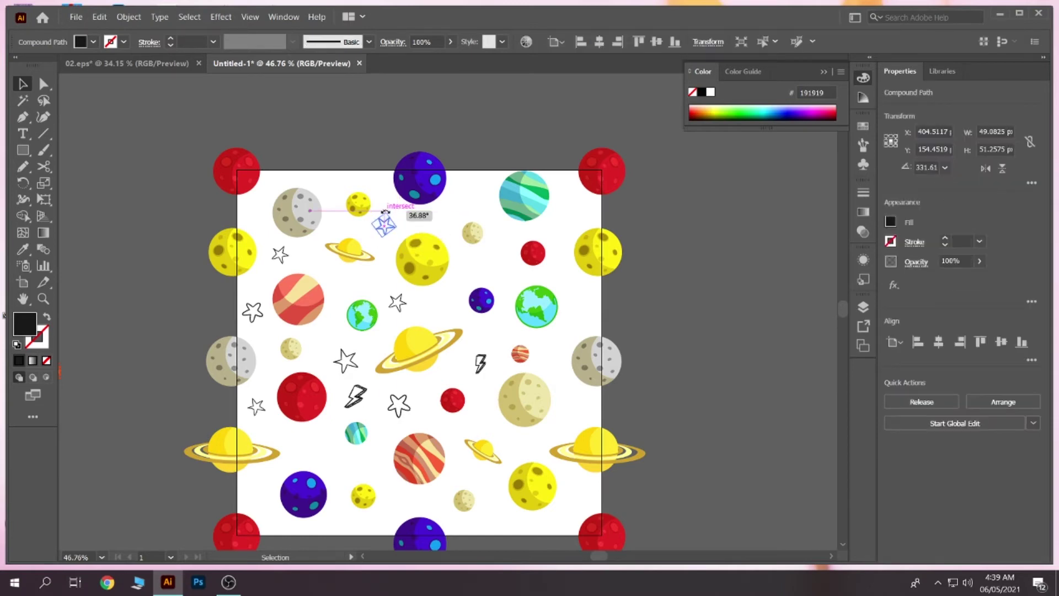
{"action": "left_click", "coordinate": [418, 217]}
Step: Add an enlarged bolt copy turned on its side near the green-striped planet at the top
{"action": "left_click_drag", "start_coordinate": [481, 363], "coordinate": [467, 202]}
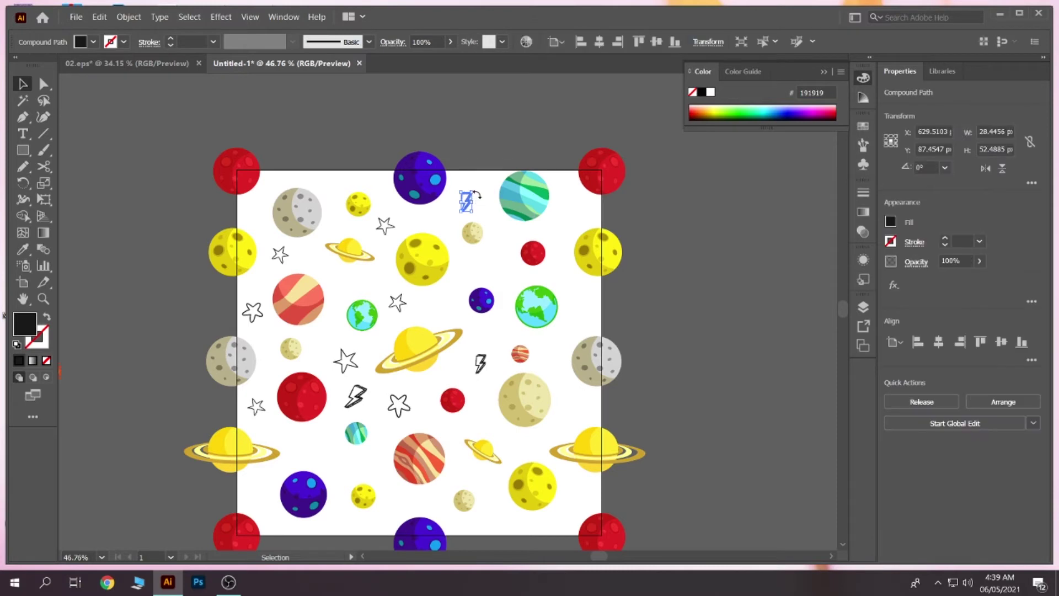
{"action": "left_click_drag", "start_coordinate": [475, 189], "coordinate": [477, 208]}
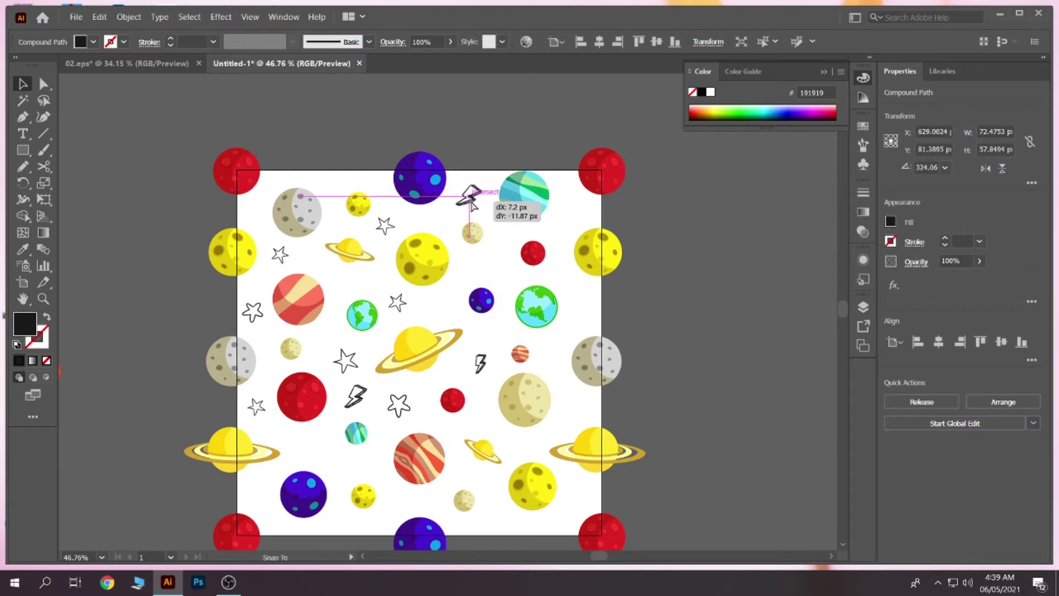
{"action": "left_click", "coordinate": [506, 243]}
{"action": "left_click", "coordinate": [479, 199]}
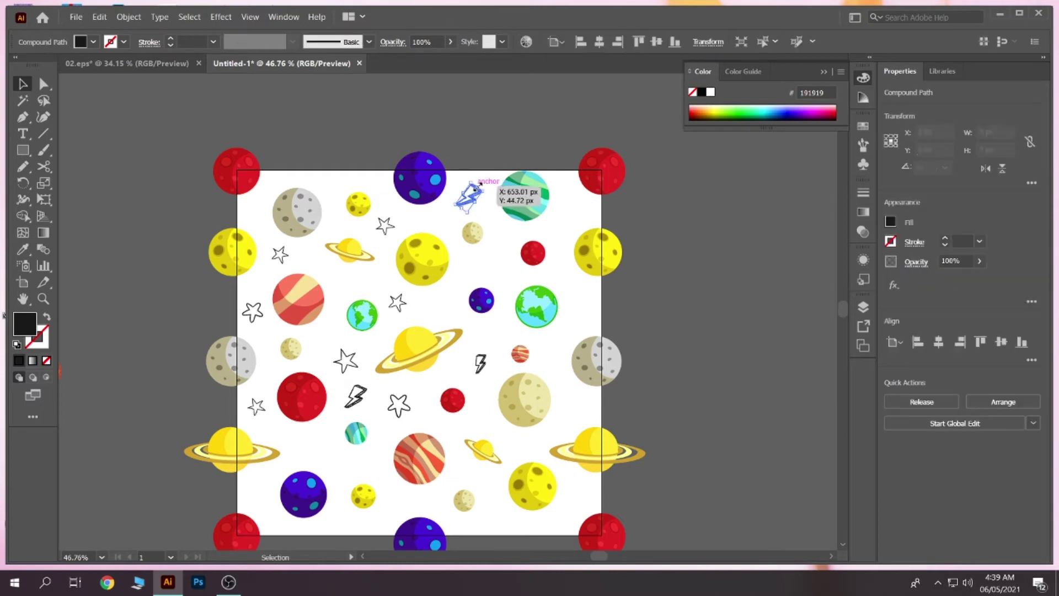
{"action": "left_click_drag", "start_coordinate": [481, 188], "coordinate": [455, 219]}
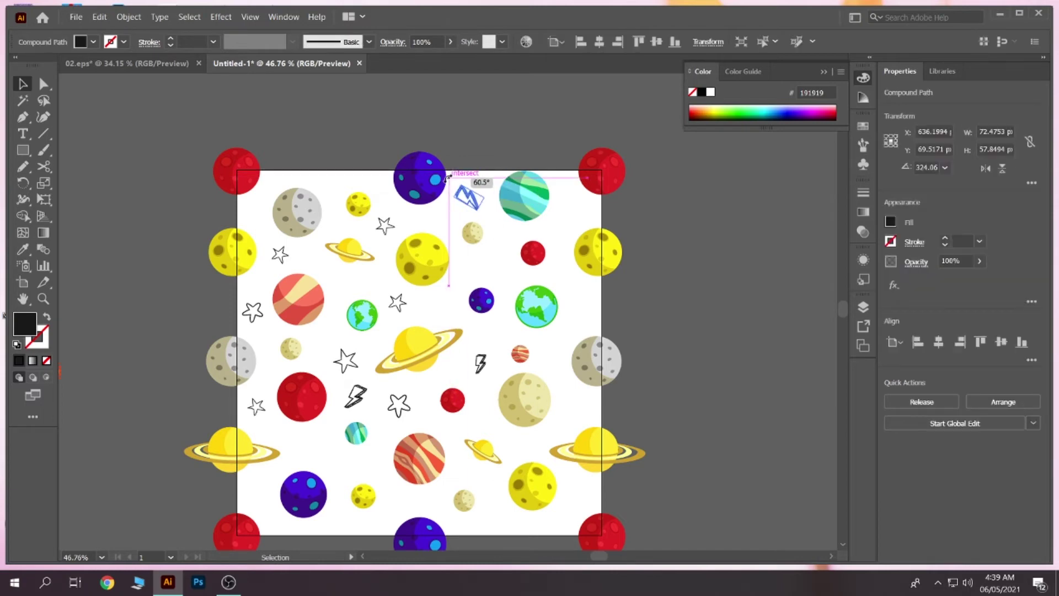
{"action": "left_click", "coordinate": [455, 220]}
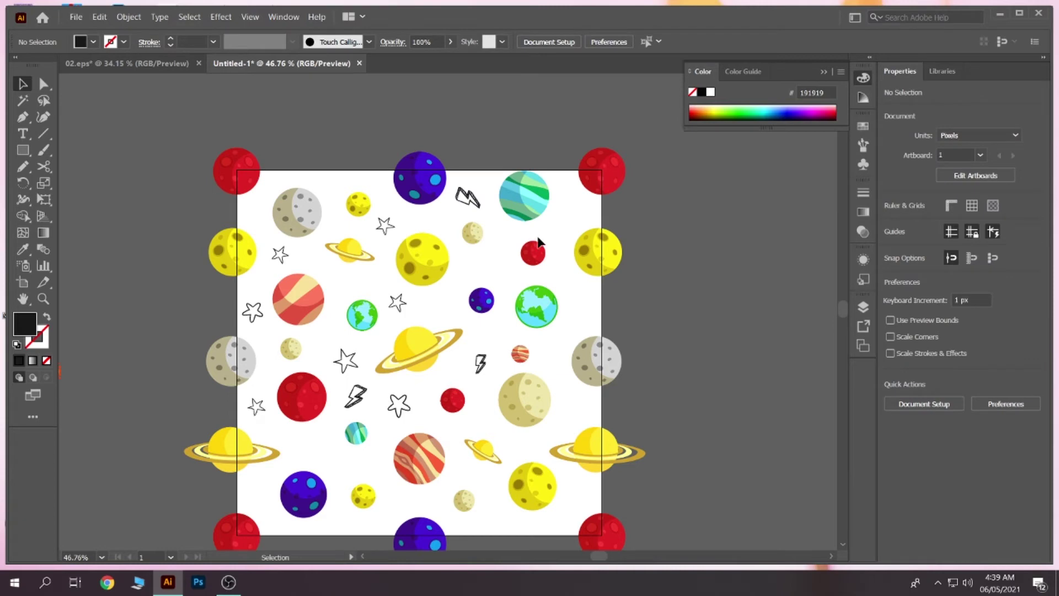
Step: Place star copies right of the small orange planet and in the upper-right gap
{"action": "left_click_drag", "start_coordinate": [393, 408], "coordinate": [546, 353]}
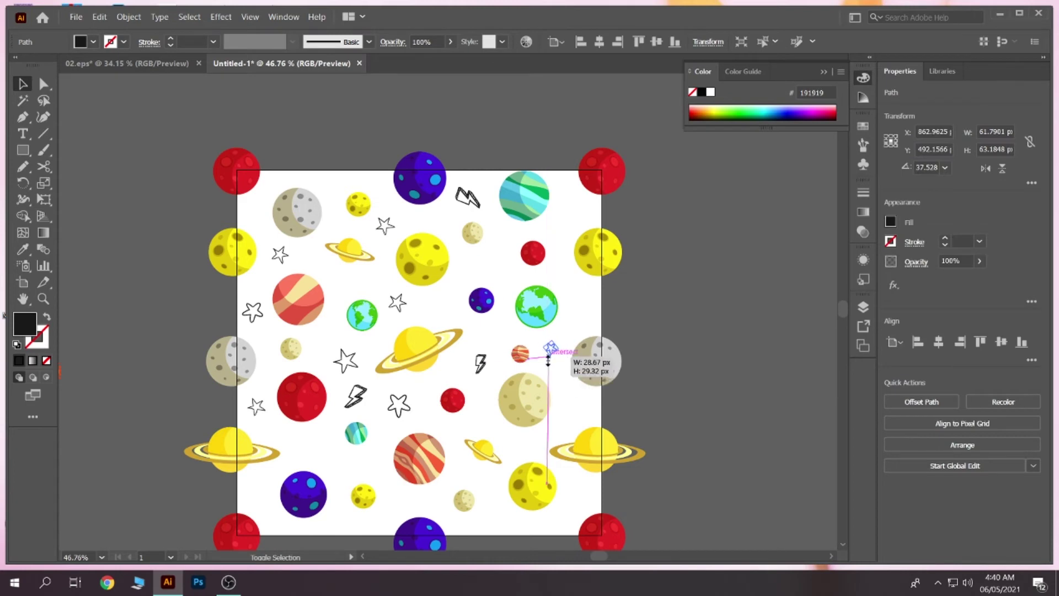
{"action": "left_click_drag", "start_coordinate": [548, 359], "coordinate": [549, 359]}
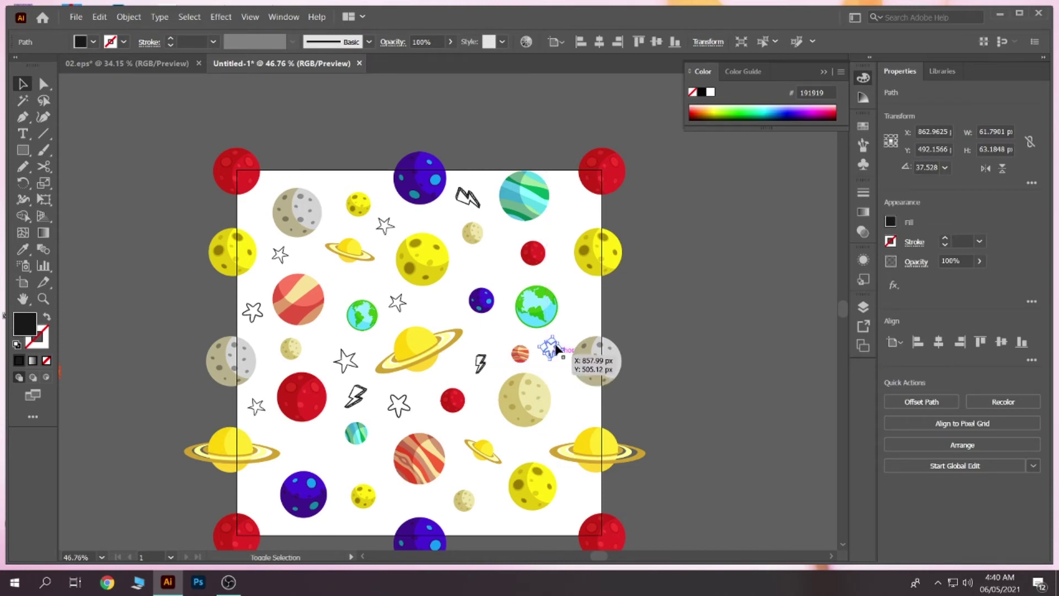
{"action": "left_click", "coordinate": [573, 311]}
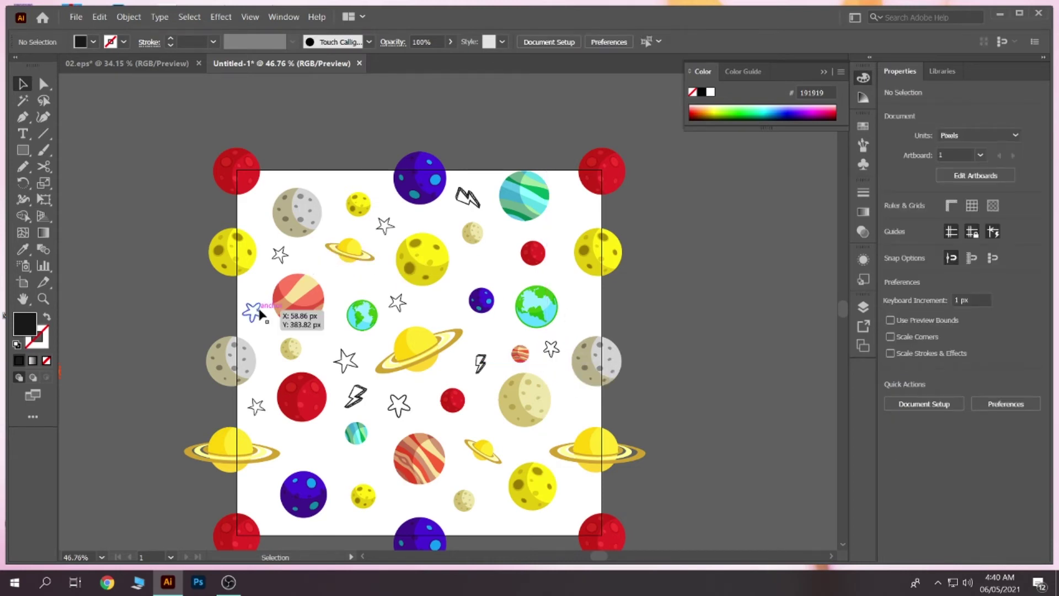
{"action": "left_click_drag", "start_coordinate": [258, 313], "coordinate": [566, 230]}
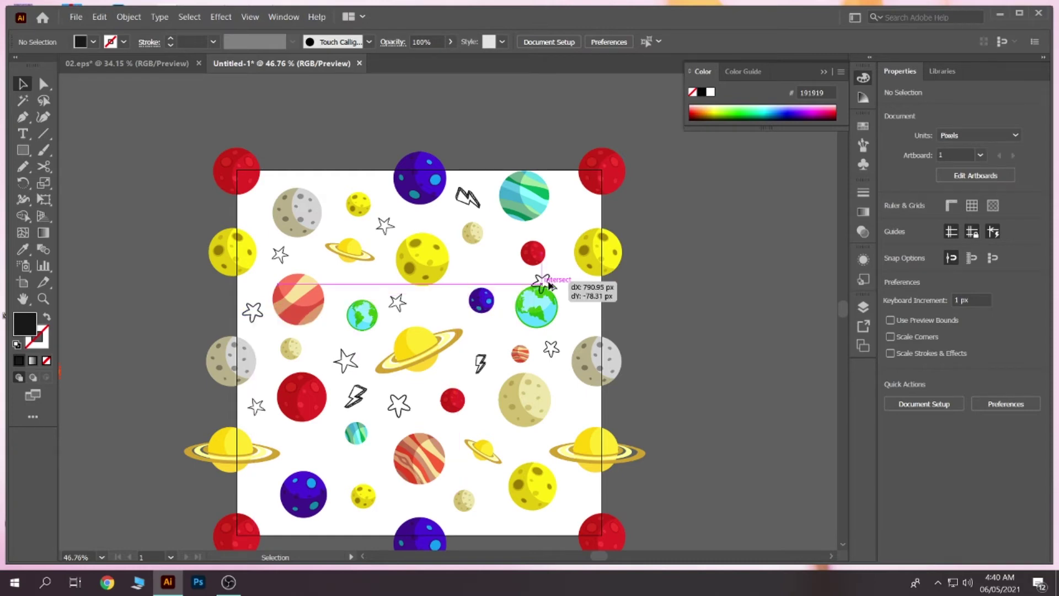
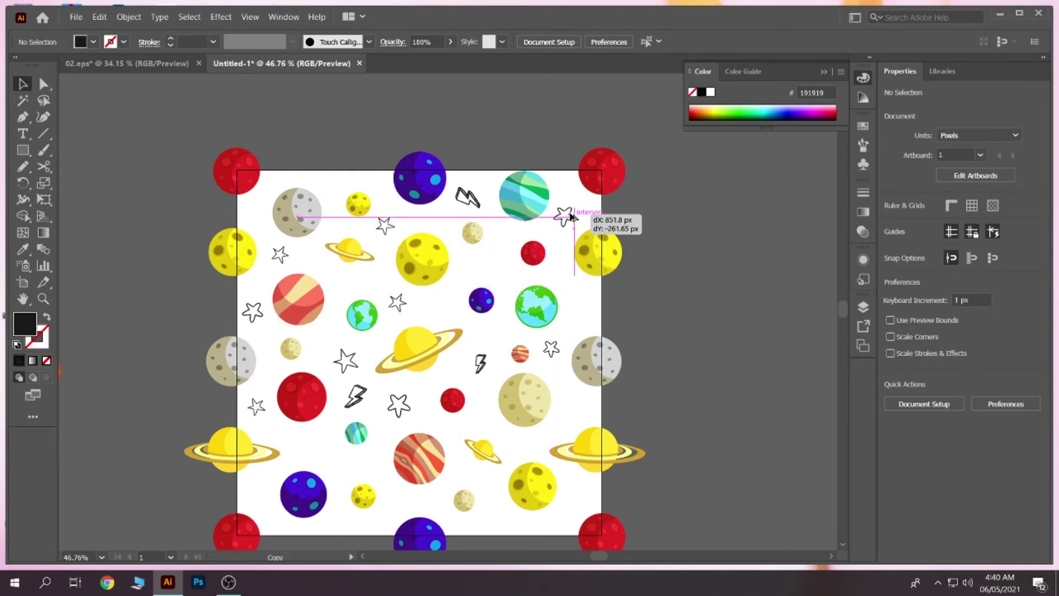
Step: Add an enlarged star copy near the top-right planet and a bolt copy beside the green planet
{"action": "mouse_move", "coordinate": [565, 230]}
{"action": "left_mouse_down"}
{"action": "mouse_move", "coordinate": [571, 212]}
{"action": "mouse_move", "coordinate": [572, 234]}
{"action": "left_mouse_up"}
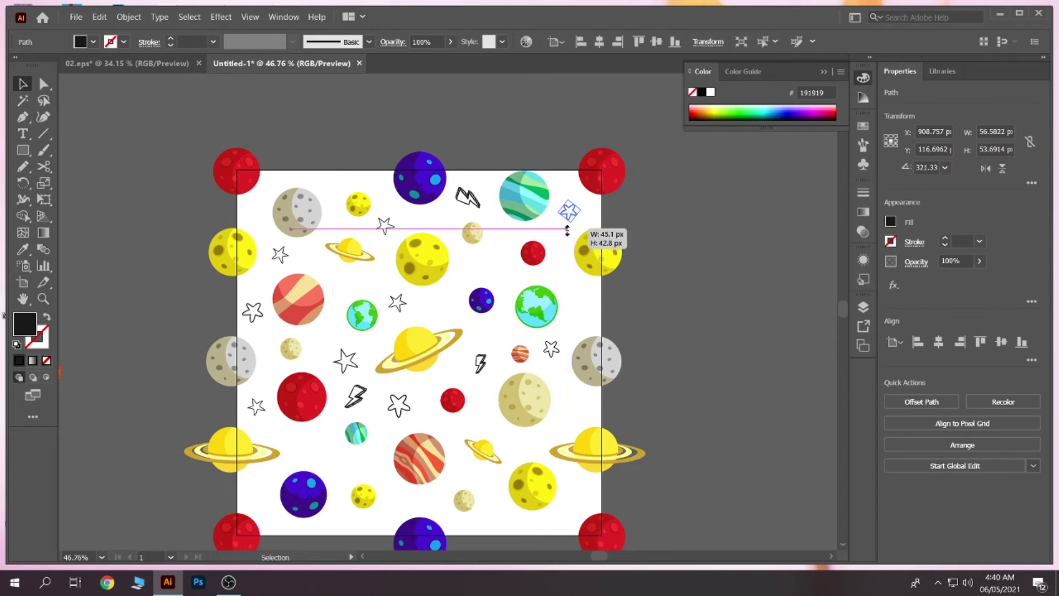
{"action": "left_click_drag", "start_coordinate": [572, 234], "coordinate": [624, 225]}
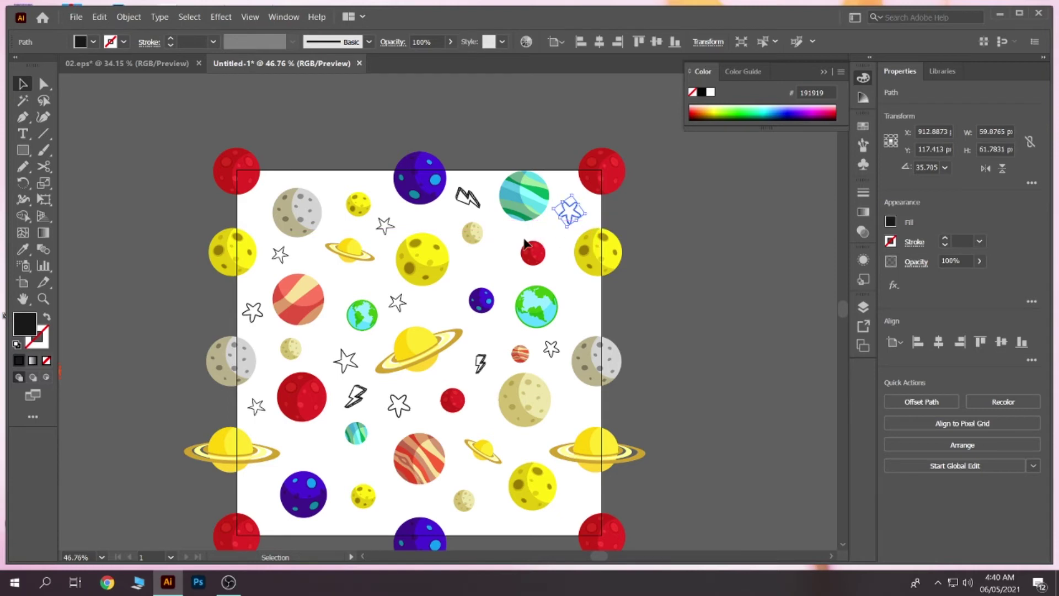
{"action": "left_click", "coordinate": [490, 222]}
{"action": "left_click_drag", "start_coordinate": [466, 200], "coordinate": [575, 303]}
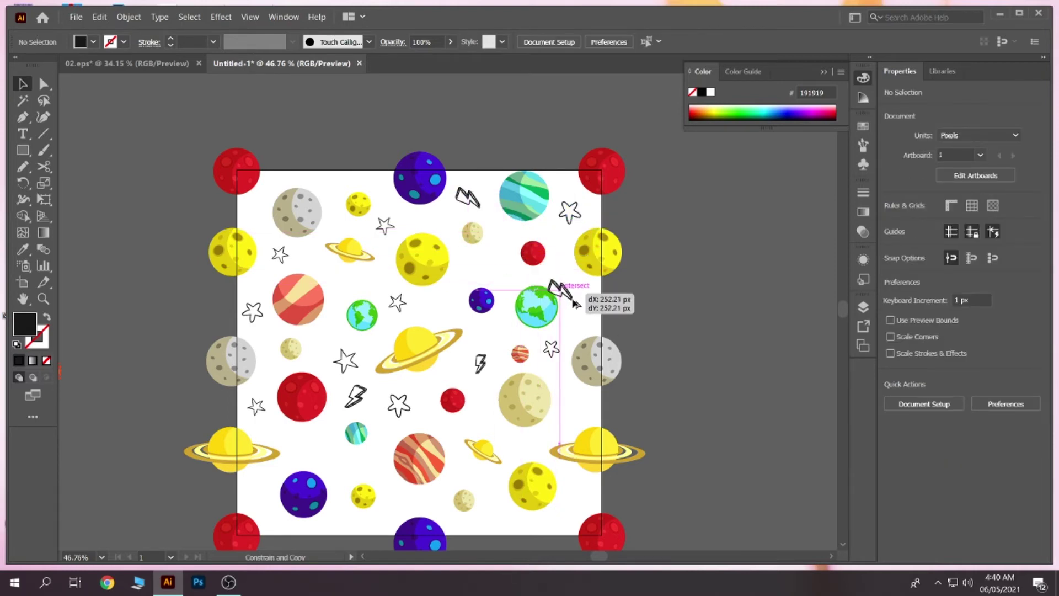
{"action": "mouse_move", "coordinate": [575, 303]}
{"action": "left_mouse_down"}
{"action": "mouse_move", "coordinate": [594, 314]}
{"action": "mouse_move", "coordinate": [559, 320]}
{"action": "mouse_move", "coordinate": [567, 308]}
{"action": "left_mouse_up"}
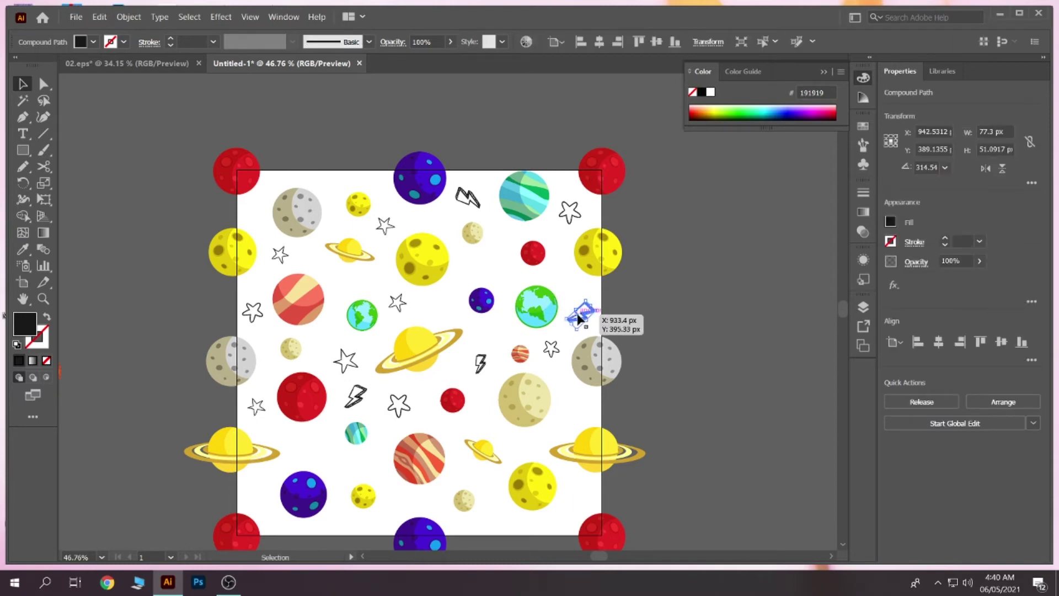
{"action": "left_click", "coordinate": [401, 321]}
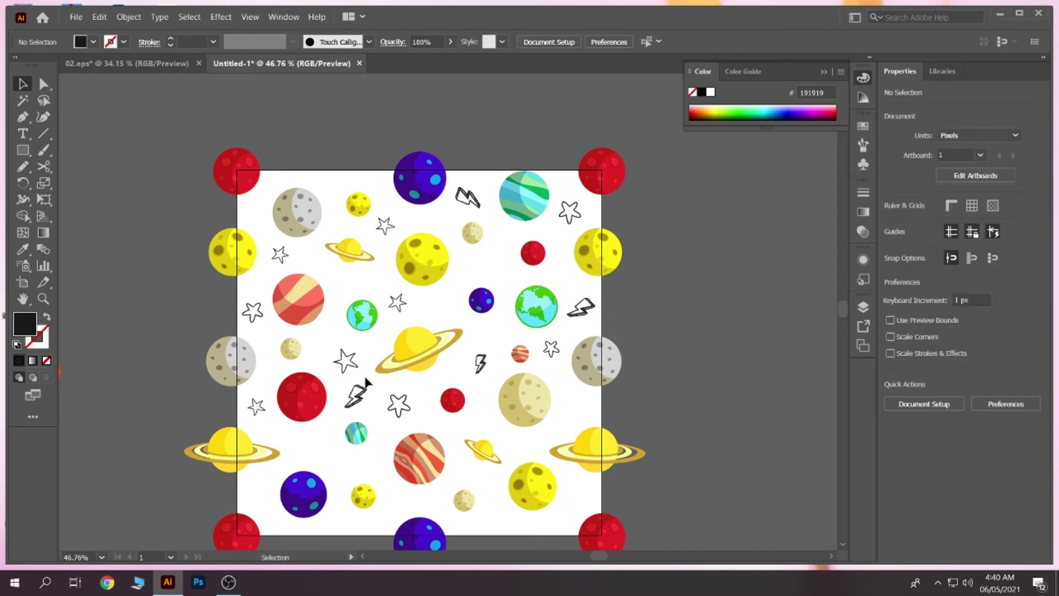
Step: Place star copies in the upper-right gap and below the left red planet
{"action": "left_click_drag", "start_coordinate": [351, 367], "coordinate": [495, 269]}
{"action": "left_click", "coordinate": [507, 314]}
{"action": "left_click_drag", "start_coordinate": [255, 321], "coordinate": [316, 456]}
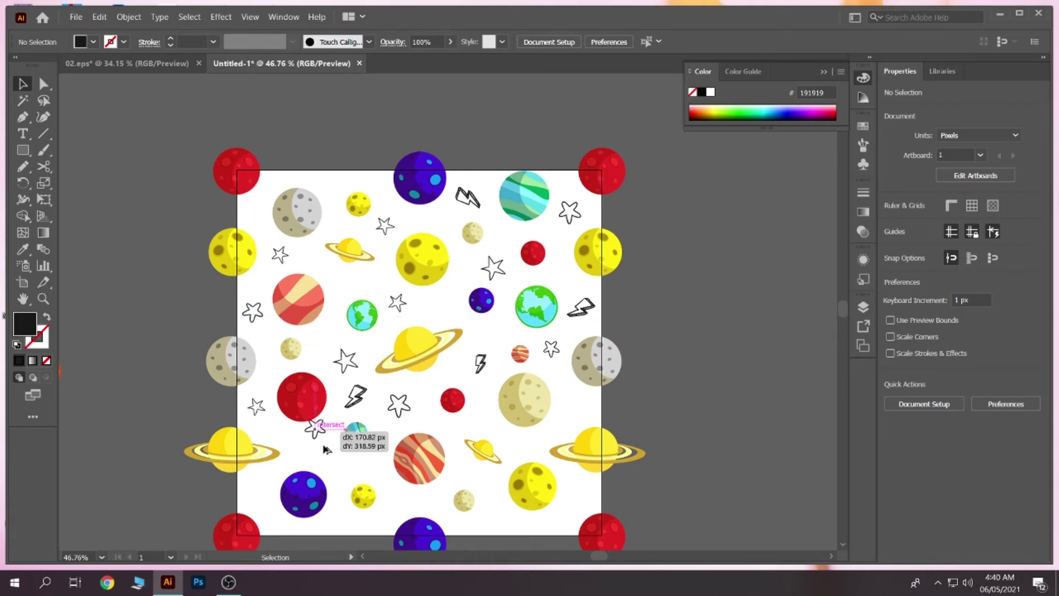
{"action": "left_click", "coordinate": [334, 461]}
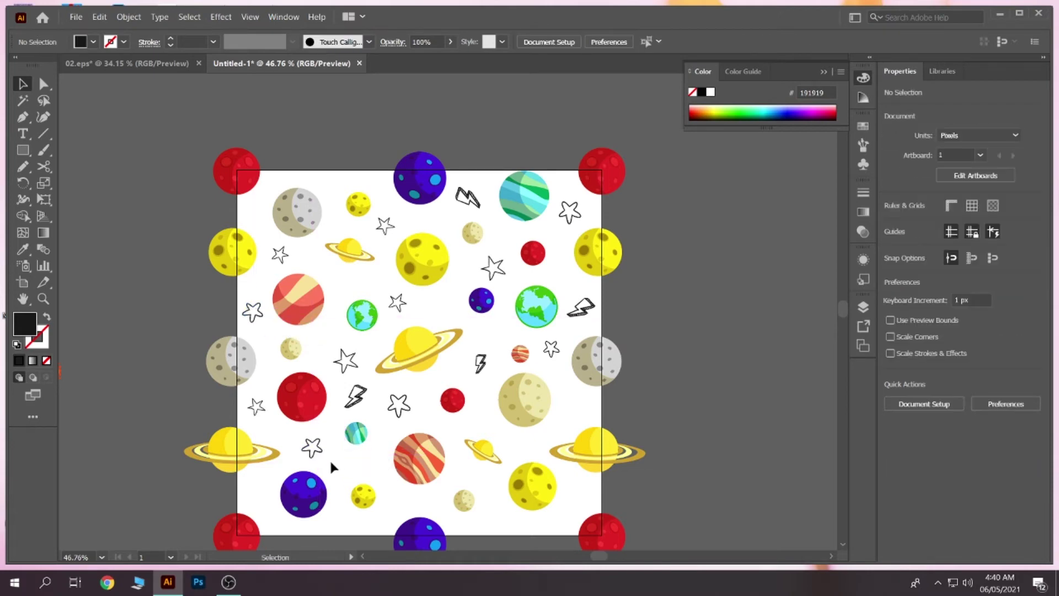
{"action": "left_click", "coordinate": [322, 445]}
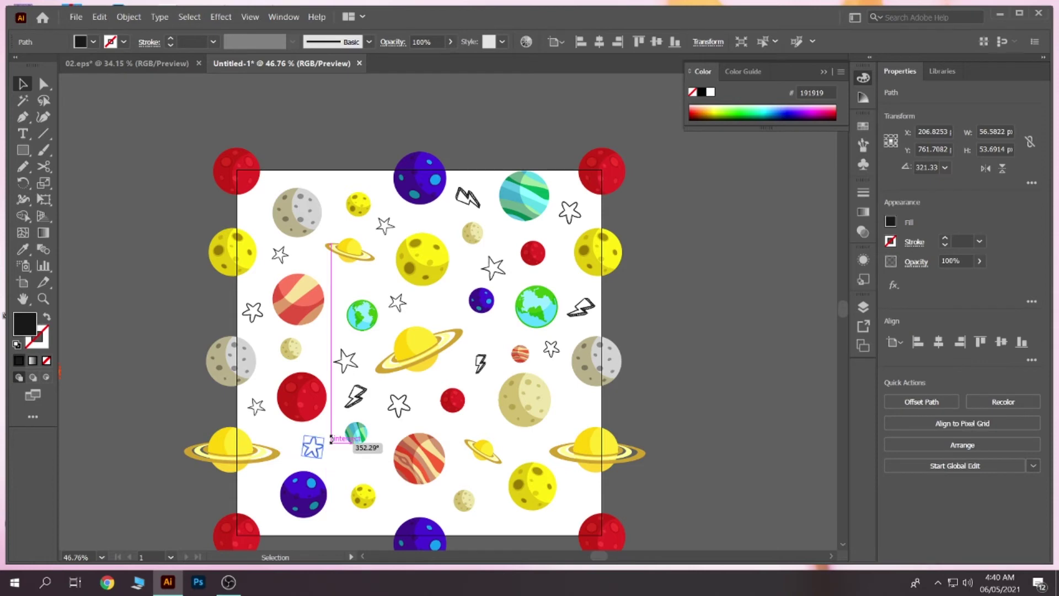
{"action": "left_click", "coordinate": [342, 449]}
Step: Copy a lightning bolt next to the striped planet and nudge it slightly right
{"action": "left_click_drag", "start_coordinate": [351, 407], "coordinate": [482, 362]}
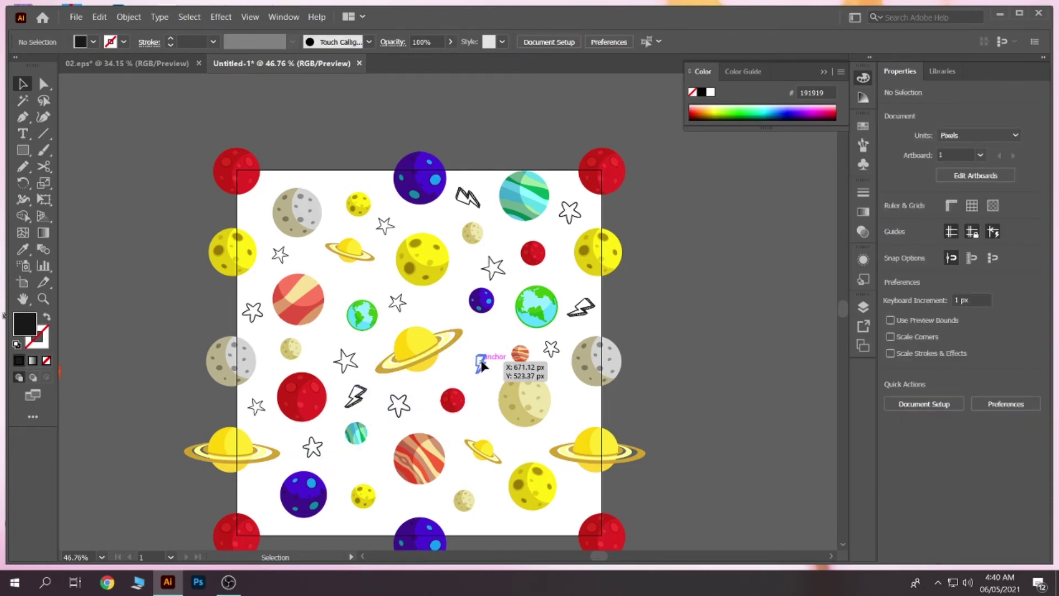
{"action": "left_click_drag", "start_coordinate": [481, 364], "coordinate": [340, 276]}
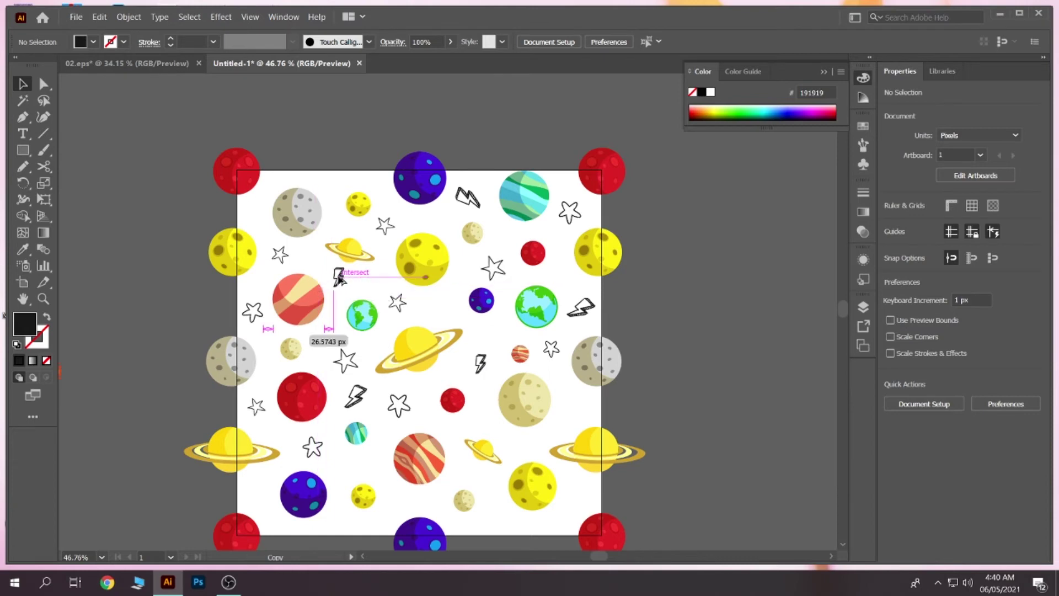
{"action": "left_click_drag", "start_coordinate": [339, 279], "coordinate": [341, 283]}
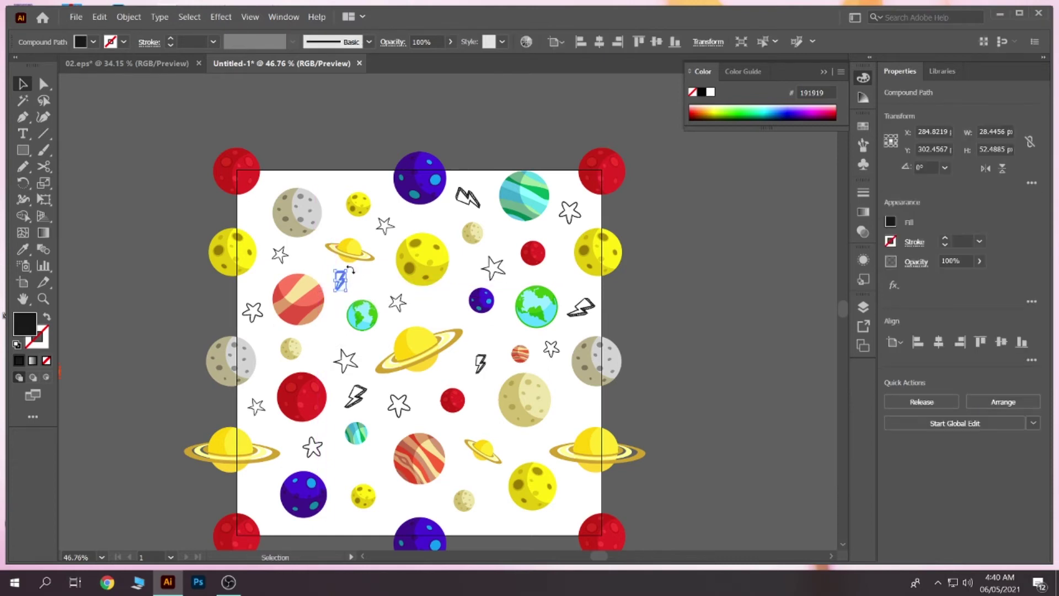
{"action": "left_click", "coordinate": [368, 273]}
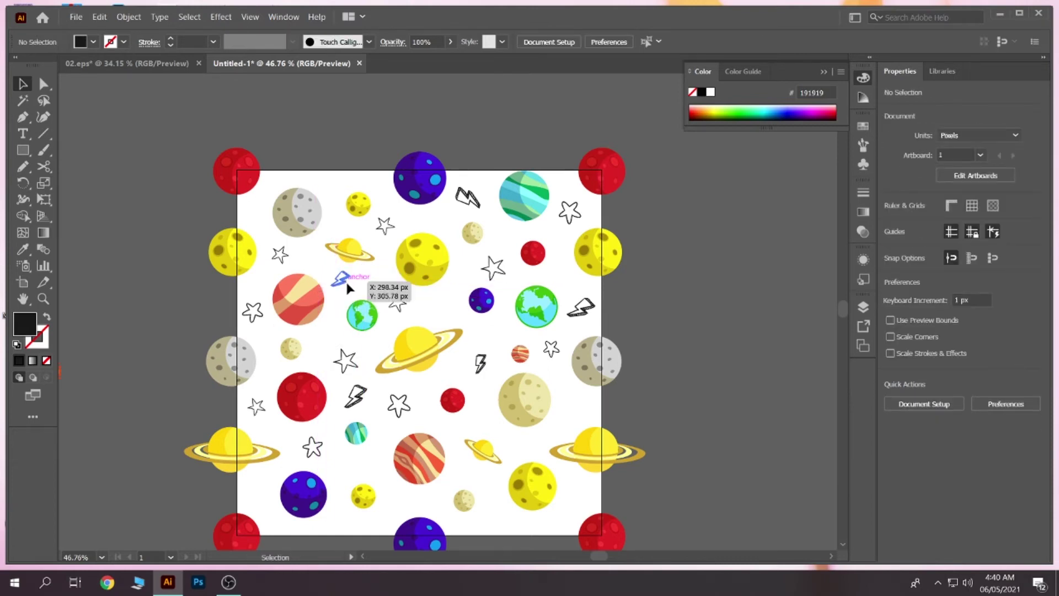
{"action": "left_click_drag", "start_coordinate": [347, 284], "coordinate": [356, 288]}
{"action": "left_click", "coordinate": [379, 233]}
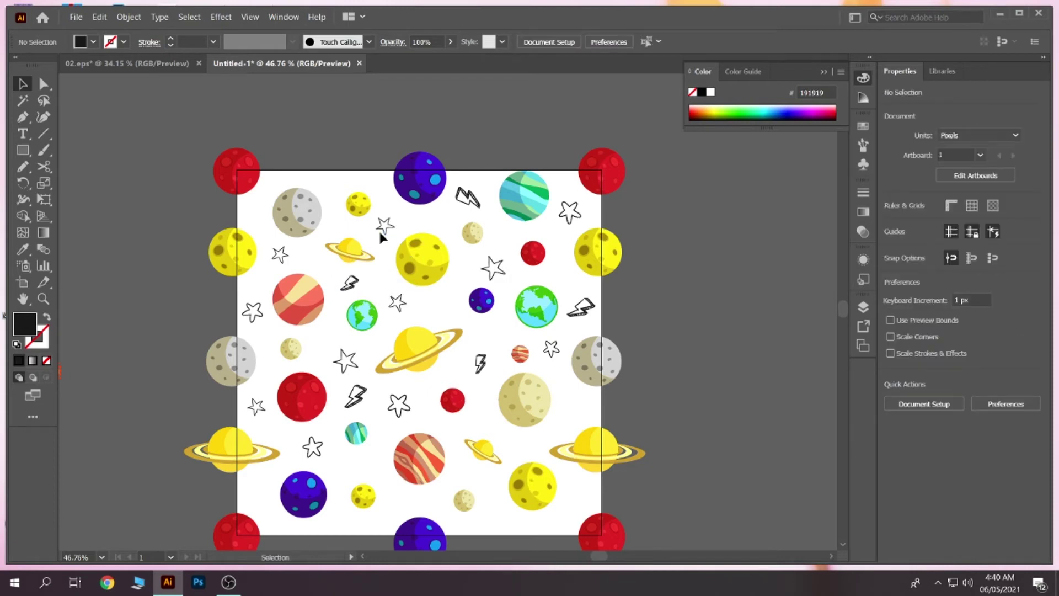
Step: Add a star copy near the top edge and a lightning bolt at the tile's bottom
{"action": "left_click_drag", "start_coordinate": [383, 232], "coordinate": [334, 189]}
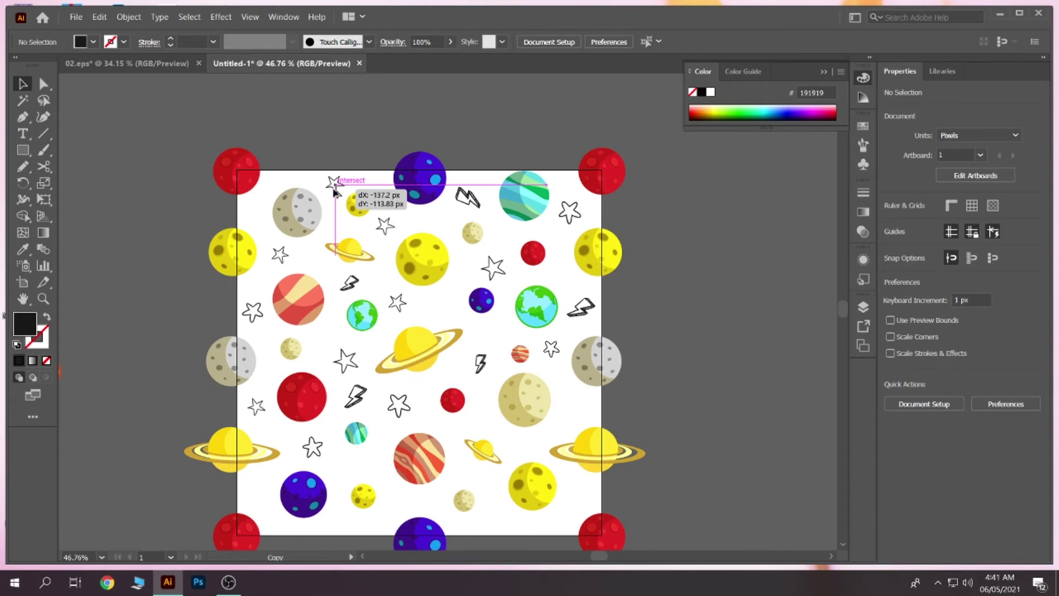
{"action": "left_click_drag", "start_coordinate": [334, 189], "coordinate": [333, 189]}
{"action": "left_click", "coordinate": [382, 239]}
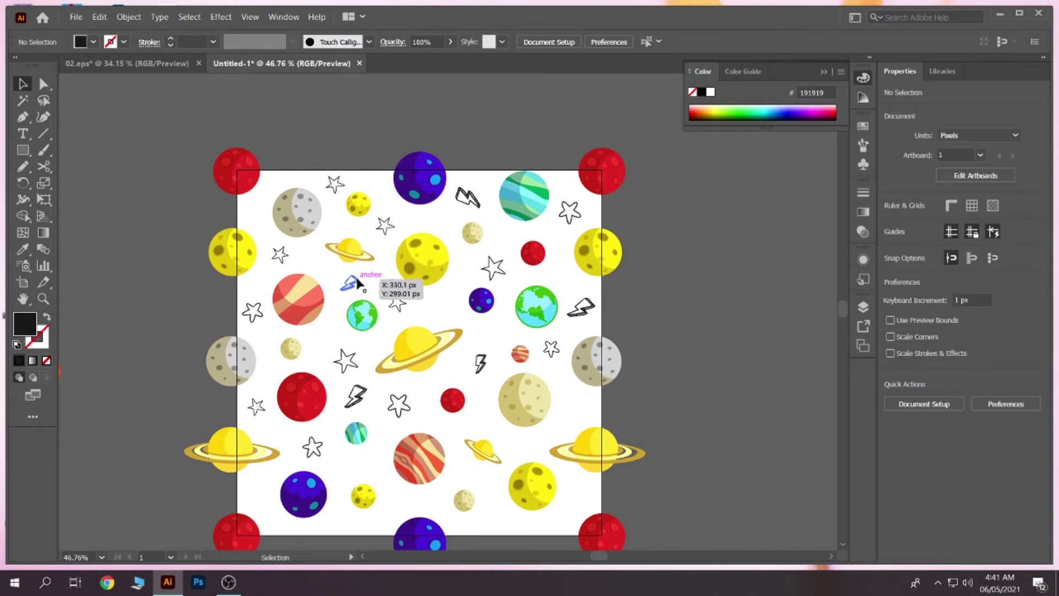
{"action": "mouse_move", "coordinate": [357, 282]}
{"action": "left_mouse_down"}
{"action": "mouse_move", "coordinate": [345, 519]}
{"action": "mouse_move", "coordinate": [342, 508]}
{"action": "left_mouse_up"}
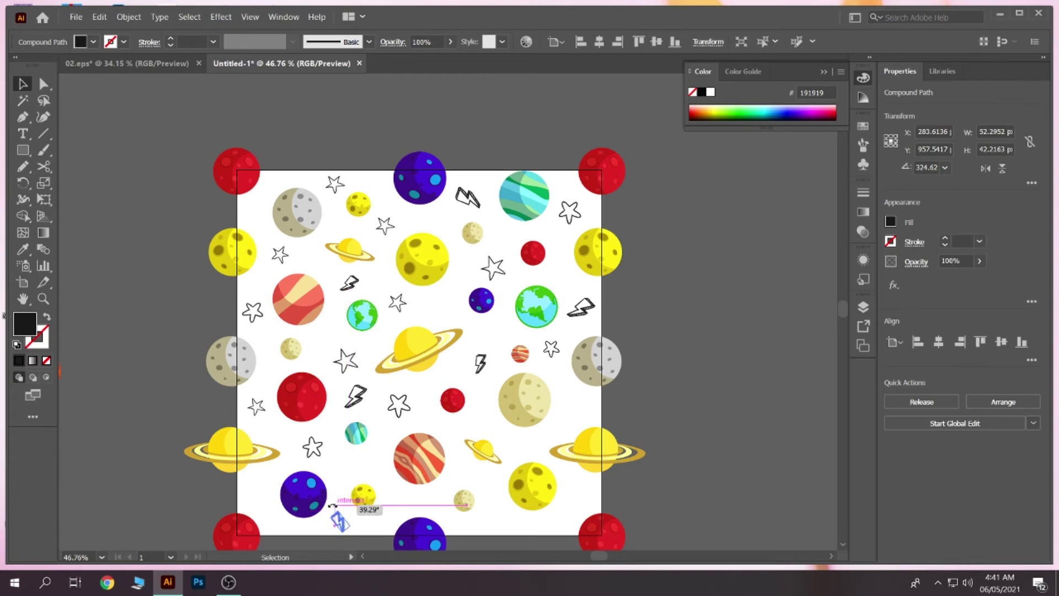
{"action": "left_click", "coordinate": [348, 529]}
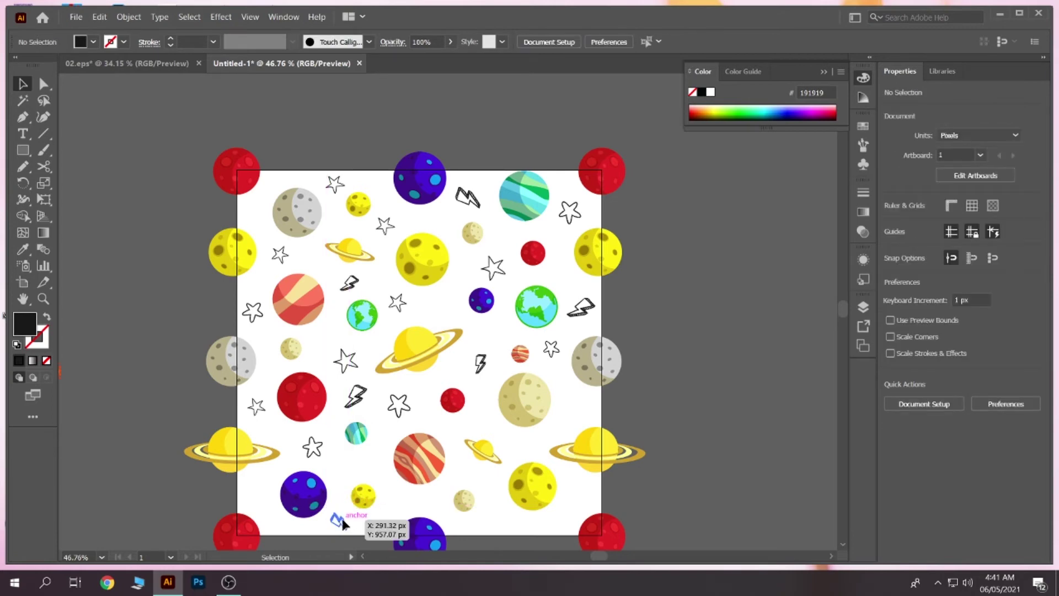
{"action": "left_click", "coordinate": [341, 520]}
{"action": "left_click", "coordinate": [388, 497]}
{"action": "scroll", "coordinate": [401, 490], "scroll_direction": "down", "scroll_amount": 2}
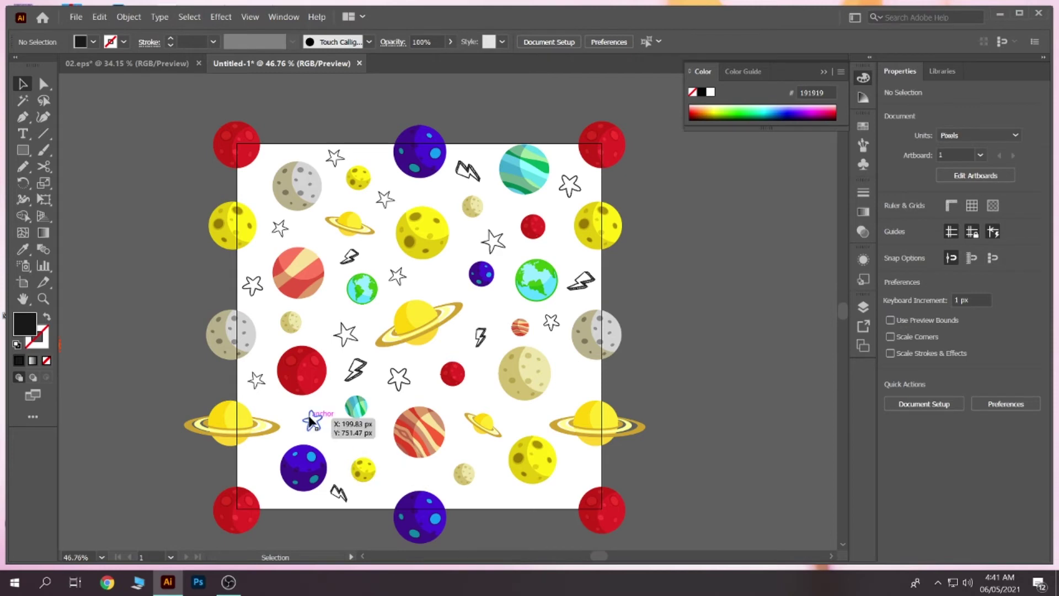
Step: Copy a star above the lower-left purple planet and rotate it and the central star slightly
{"action": "left_click_drag", "start_coordinate": [310, 417], "coordinate": [257, 462]}
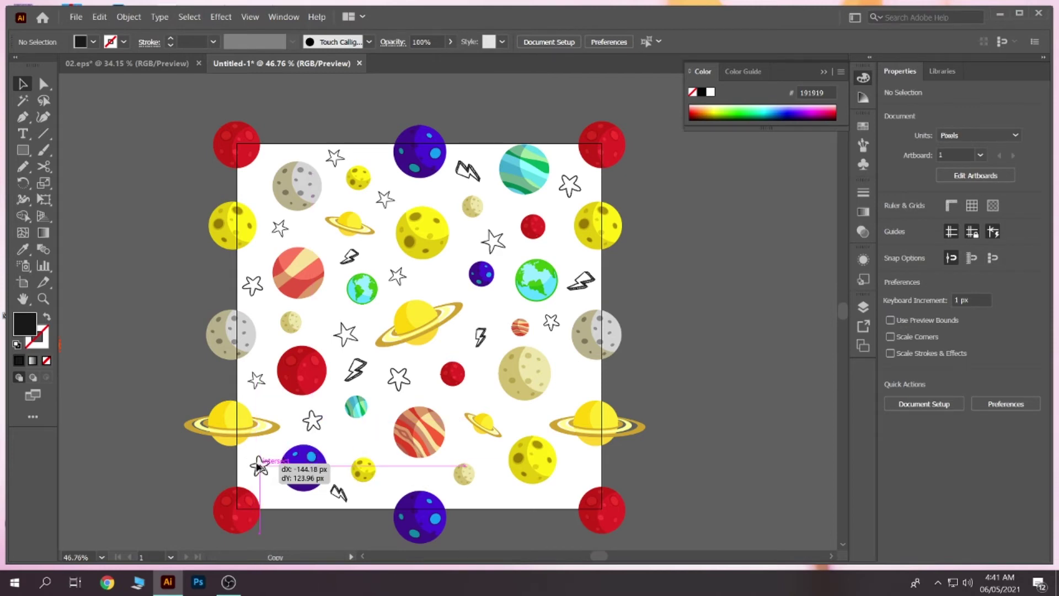
{"action": "left_click_drag", "start_coordinate": [257, 462], "coordinate": [256, 461]}
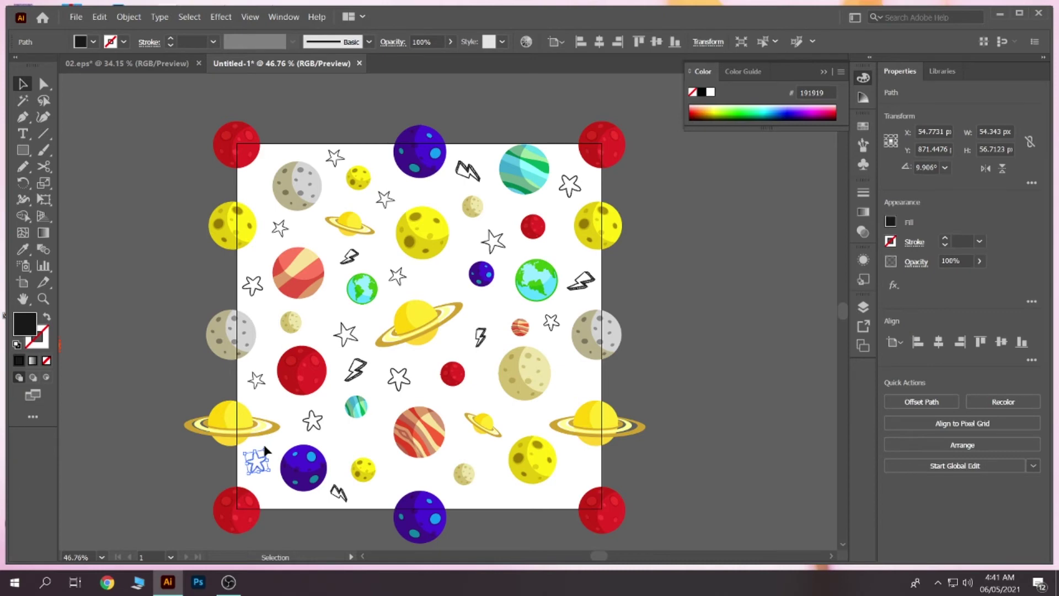
{"action": "left_click_drag", "start_coordinate": [267, 445], "coordinate": [296, 437]}
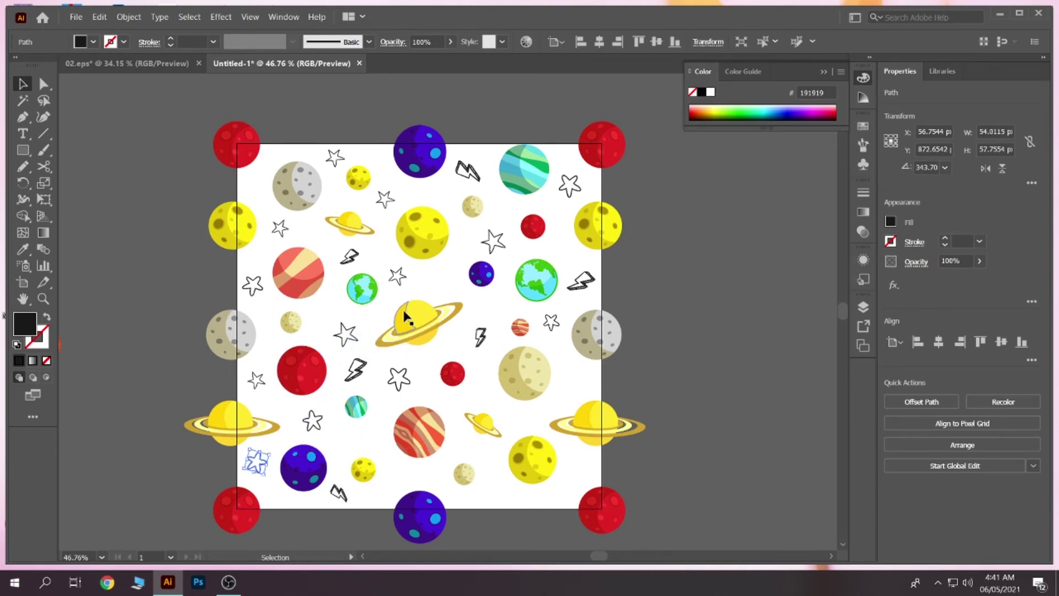
{"action": "left_click", "coordinate": [402, 282]}
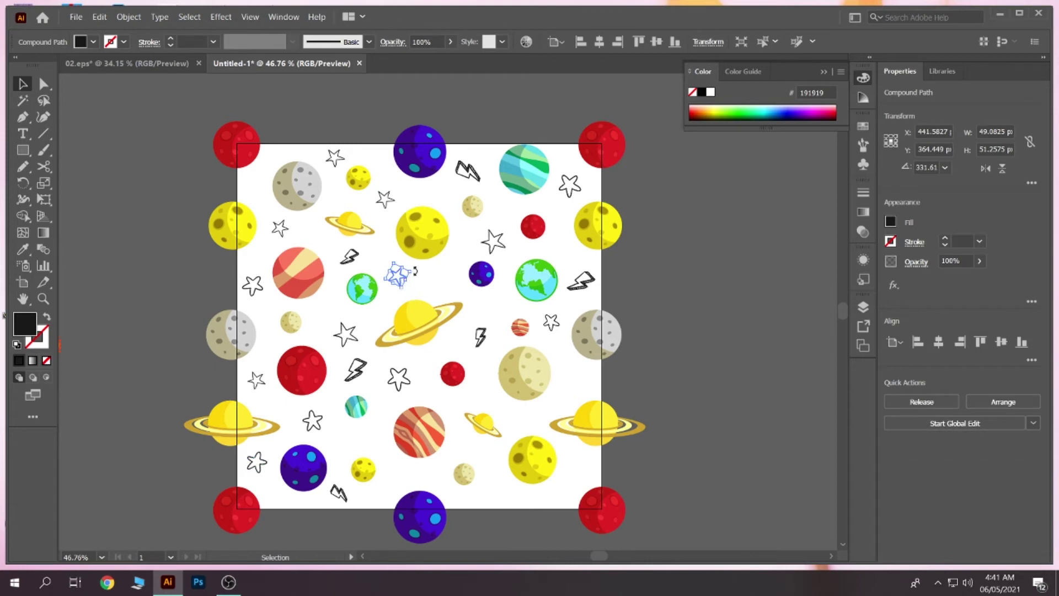
{"action": "left_click_drag", "start_coordinate": [414, 271], "coordinate": [407, 289]}
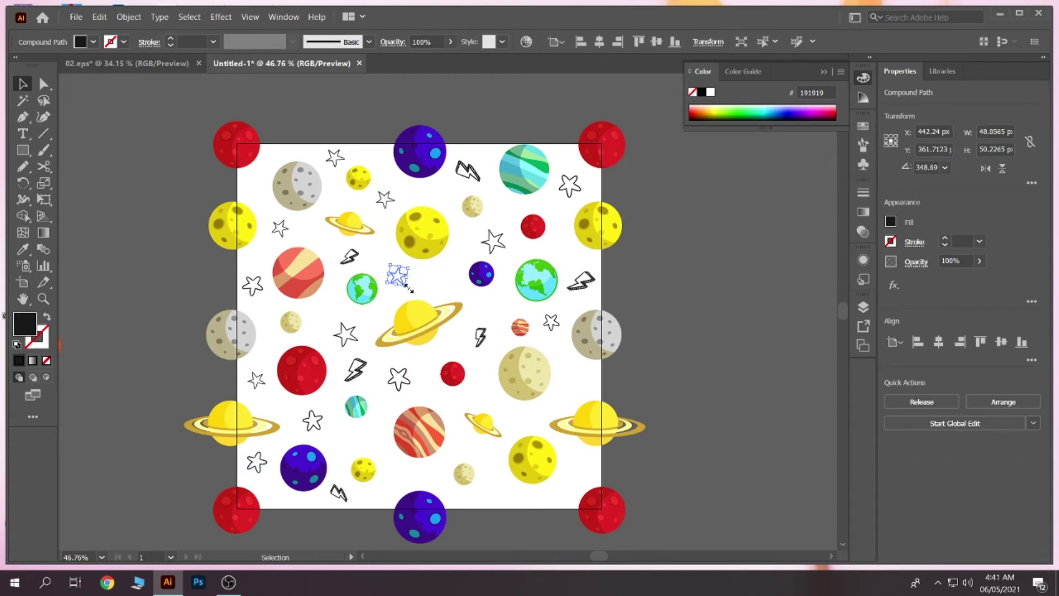
{"action": "left_click", "coordinate": [447, 285]}
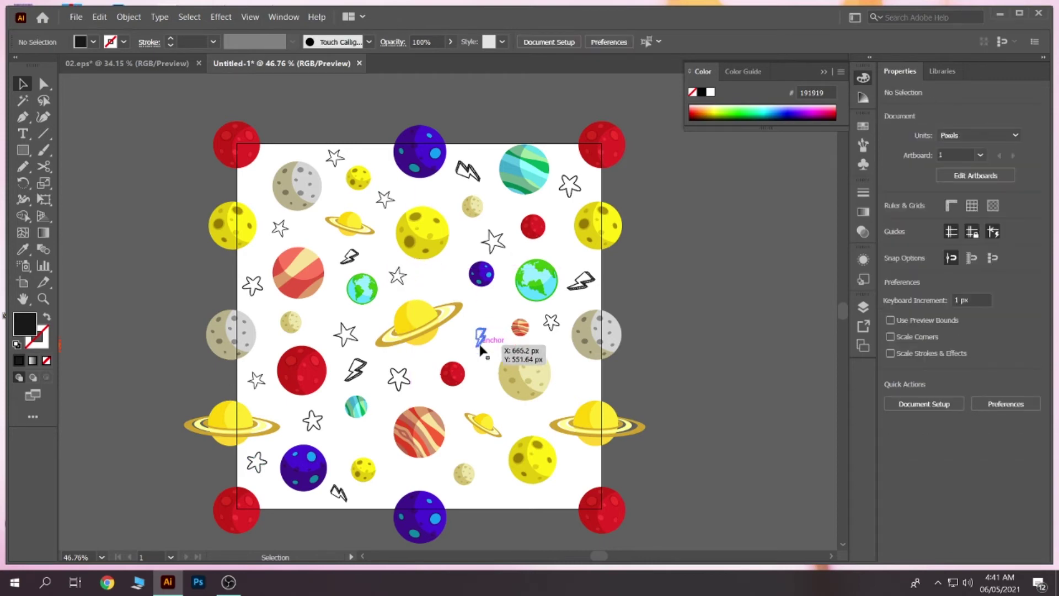
Step: Shrink the lightning bolt near the lower-left red planet
{"action": "left_click_drag", "start_coordinate": [479, 341], "coordinate": [476, 343]}
{"action": "left_click", "coordinate": [356, 369]}
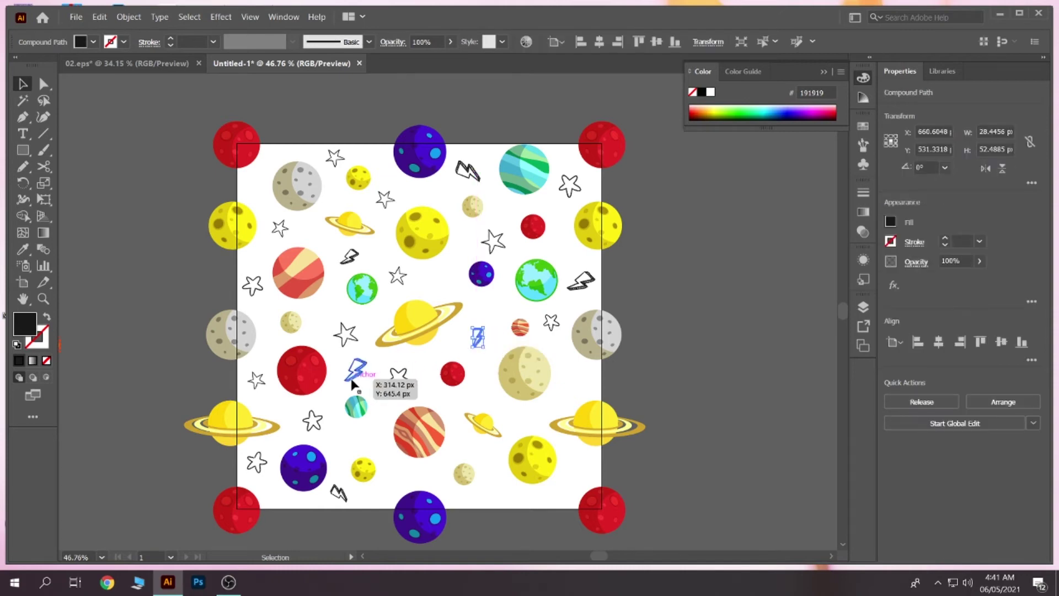
{"action": "left_click_drag", "start_coordinate": [360, 385], "coordinate": [362, 385]}
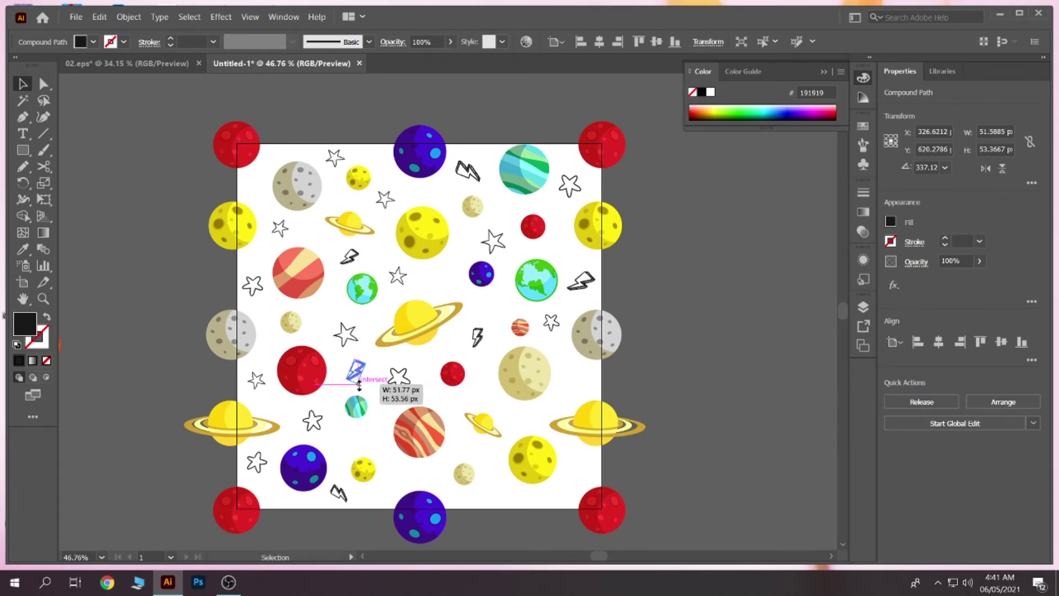
{"action": "left_click_drag", "start_coordinate": [360, 386], "coordinate": [359, 380]}
{"action": "left_click", "coordinate": [370, 388]}
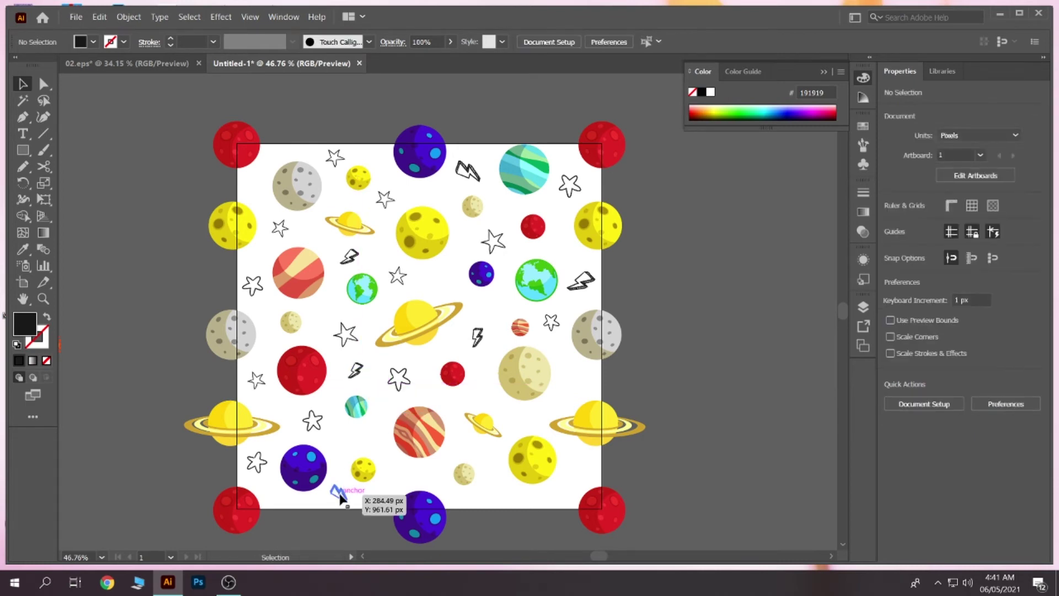
Step: Resize the outlined star near the top-right to a small size
{"action": "left_click", "coordinate": [498, 243]}
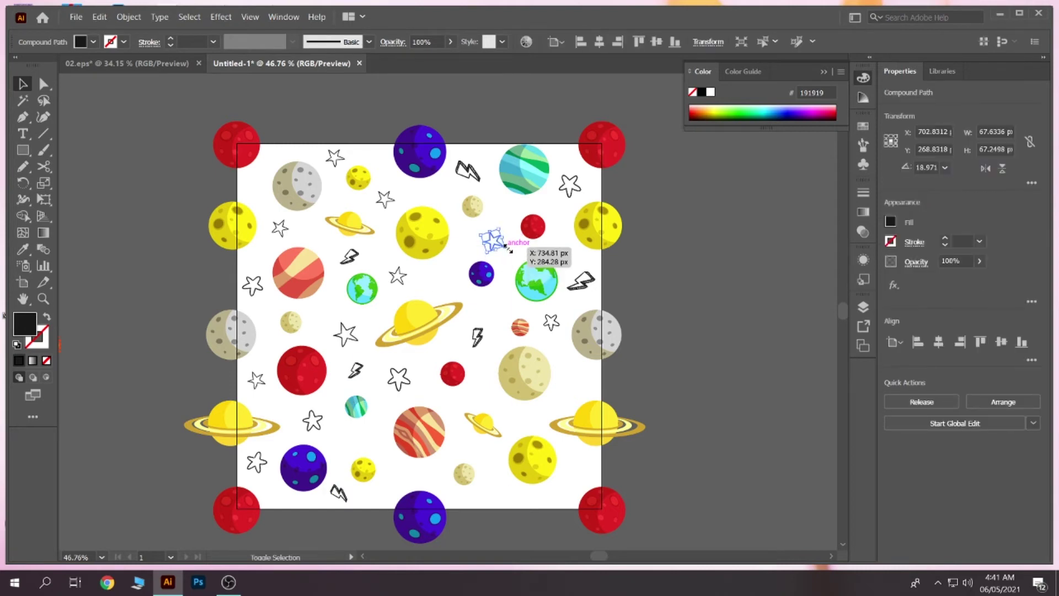
{"action": "left_click", "coordinate": [570, 185]}
{"action": "left_click_drag", "start_coordinate": [588, 191], "coordinate": [576, 188]}
{"action": "left_click", "coordinate": [570, 194]}
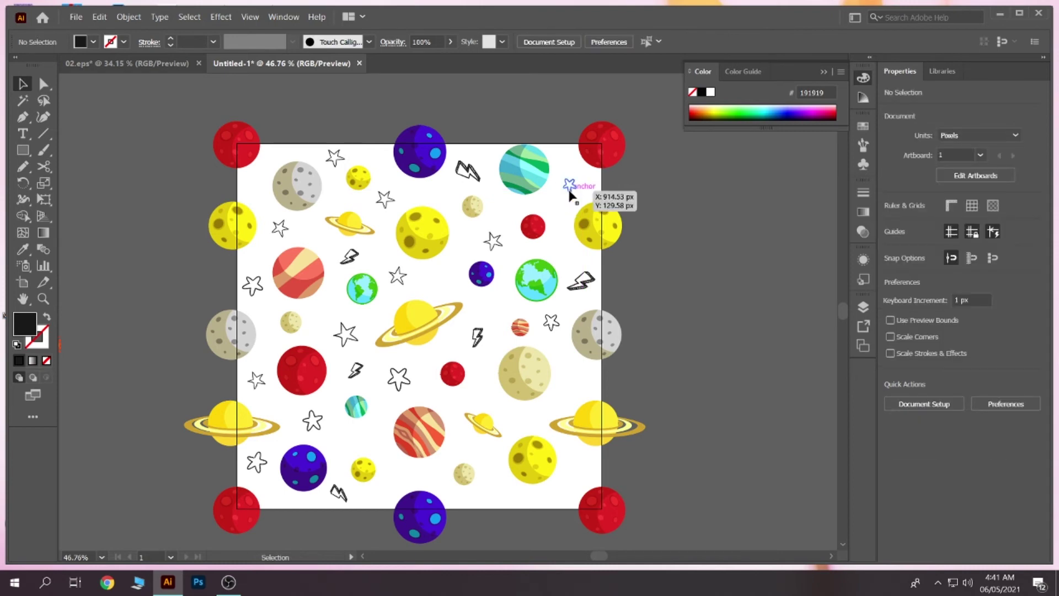
{"action": "left_click", "coordinate": [569, 188]}
{"action": "left_click_drag", "start_coordinate": [575, 190], "coordinate": [584, 192]}
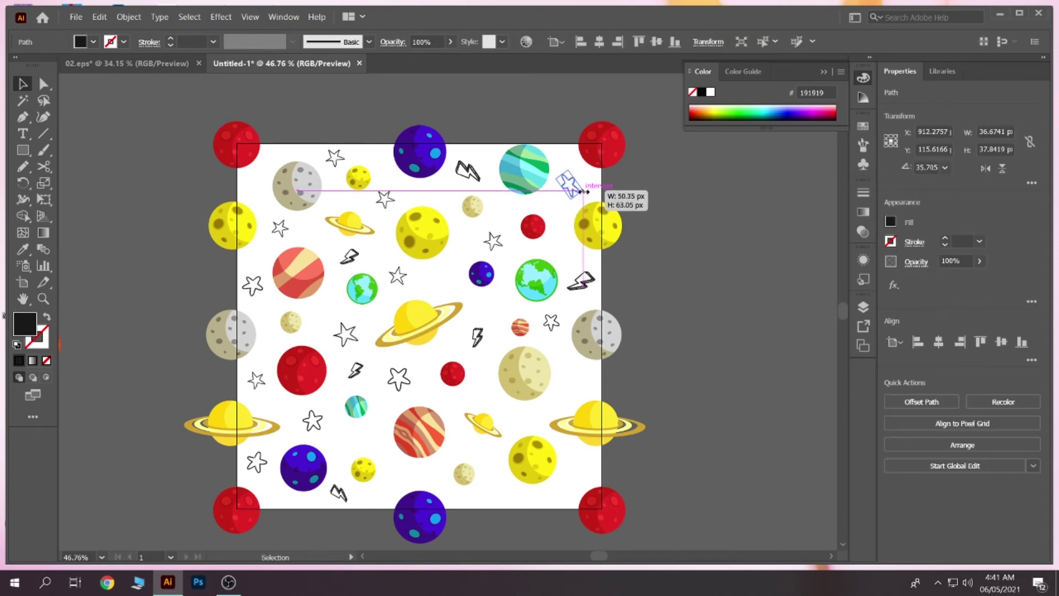
{"action": "left_click_drag", "start_coordinate": [585, 191], "coordinate": [584, 192]}
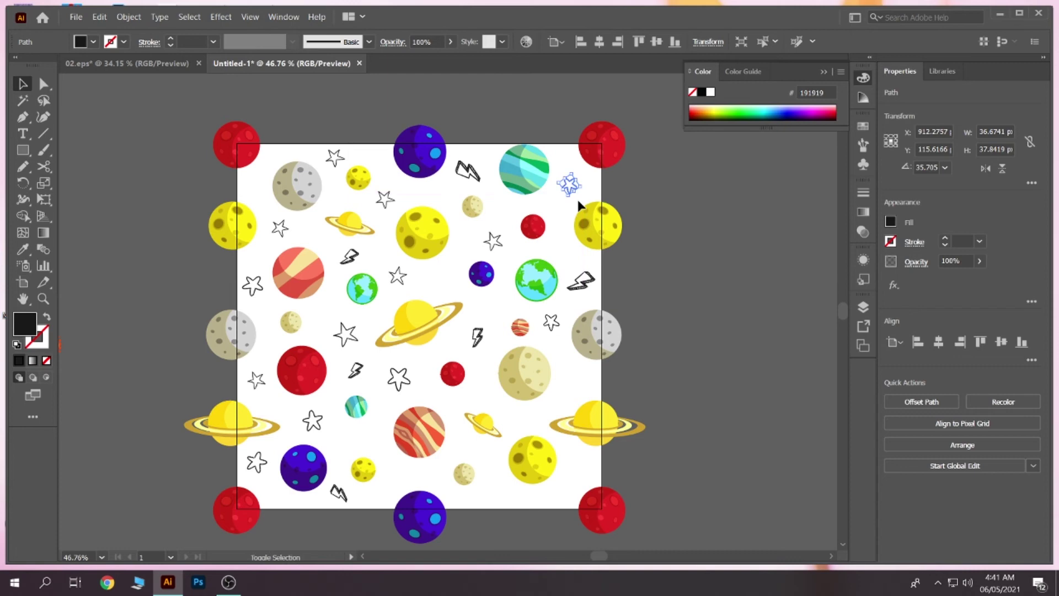
{"action": "left_click", "coordinate": [583, 257]}
Step: Rotate the right-side lightning bolt to a diagonal and make it smaller
{"action": "left_click", "coordinate": [581, 283]}
{"action": "left_click_drag", "start_coordinate": [594, 292], "coordinate": [575, 296]}
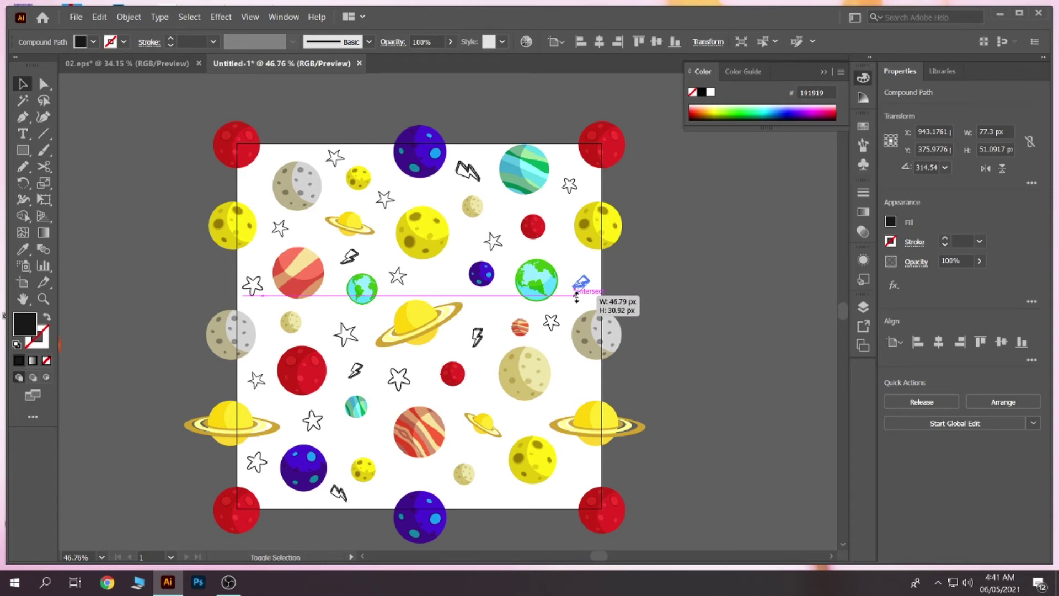
{"action": "left_click_drag", "start_coordinate": [577, 298], "coordinate": [575, 301]}
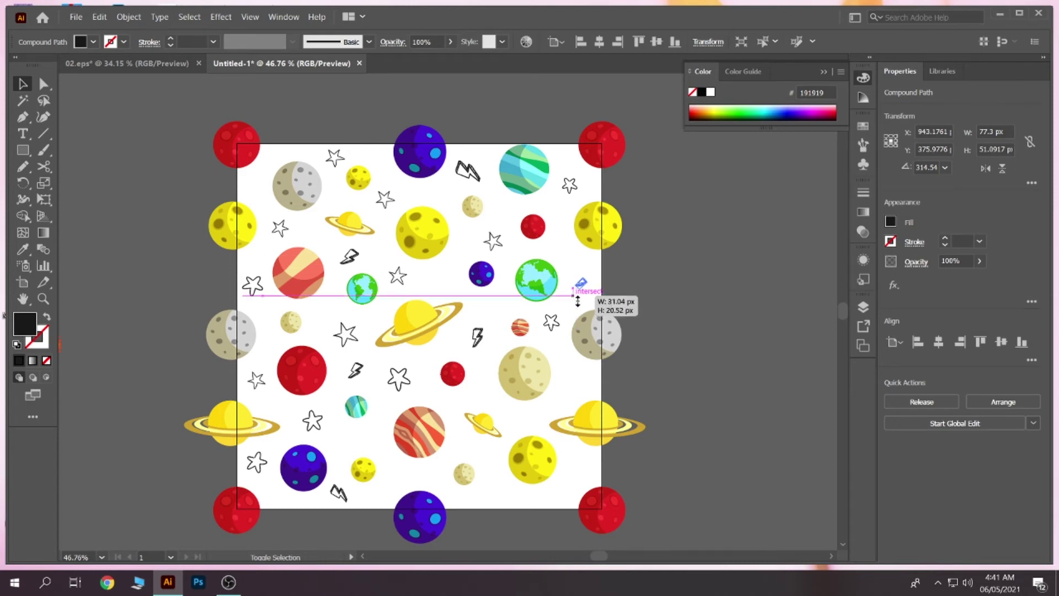
{"action": "left_click_drag", "start_coordinate": [575, 301], "coordinate": [573, 296]}
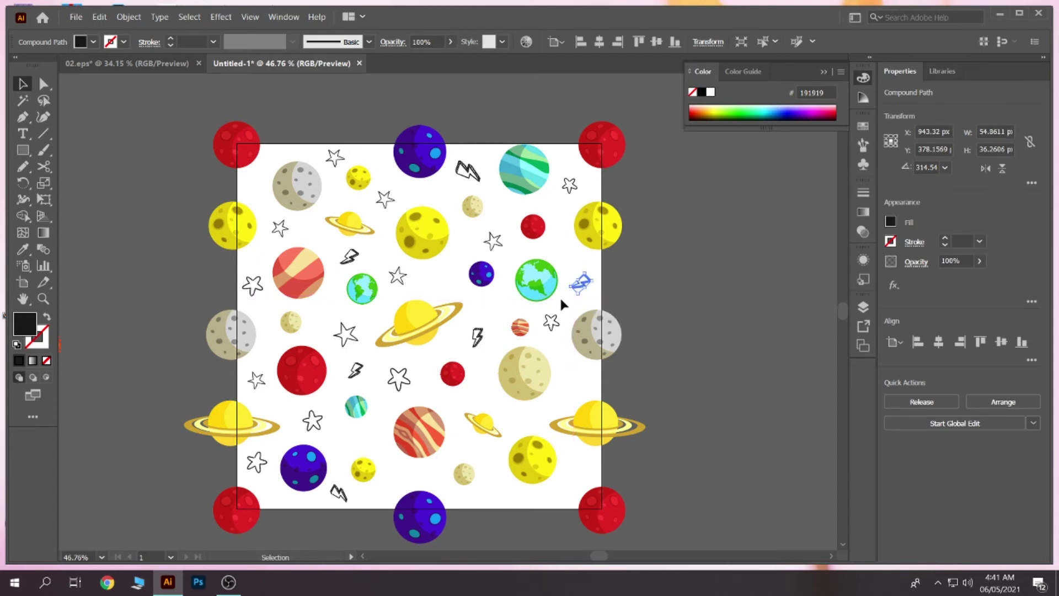
{"action": "left_click", "coordinate": [560, 329]}
Step: Place a rotated copy of the small star beside the beige moon
{"action": "left_click_drag", "start_coordinate": [554, 330], "coordinate": [573, 384]}
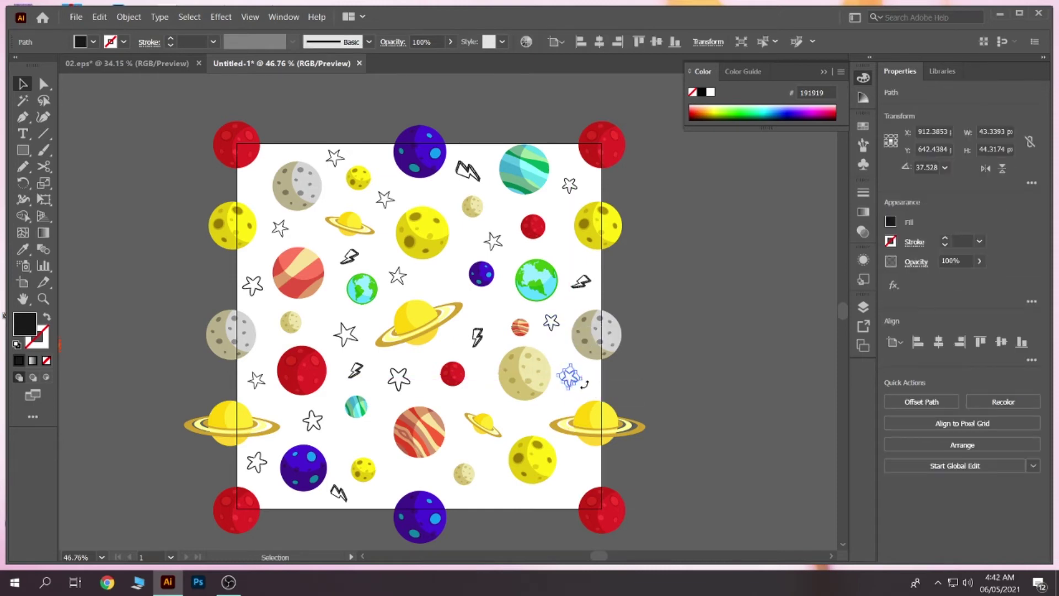
{"action": "left_click_drag", "start_coordinate": [580, 366], "coordinate": [576, 393]}
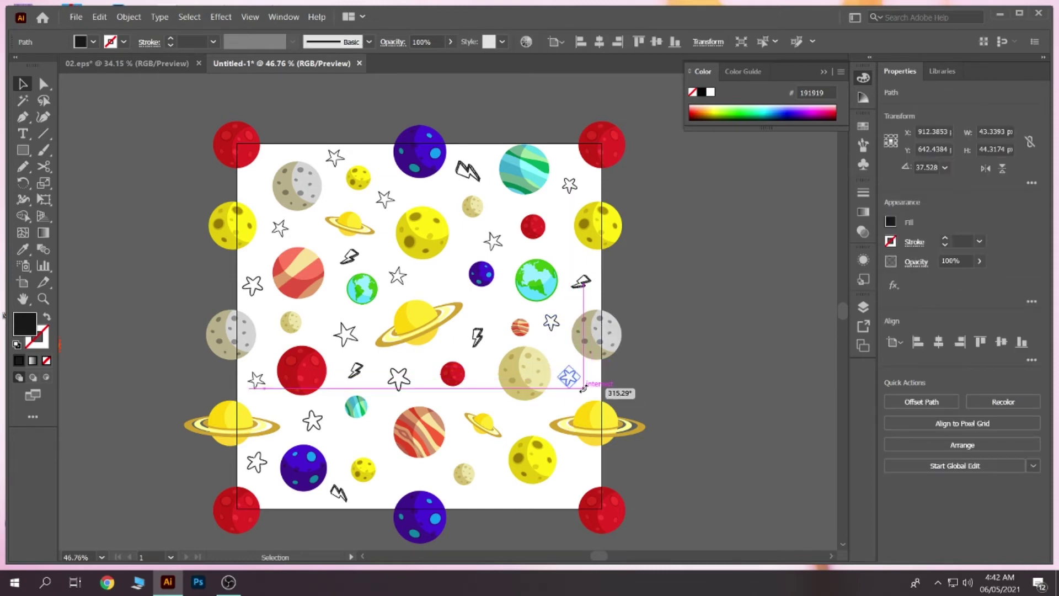
{"action": "left_click_drag", "start_coordinate": [561, 398], "coordinate": [562, 397]}
{"action": "left_click", "coordinate": [564, 395]}
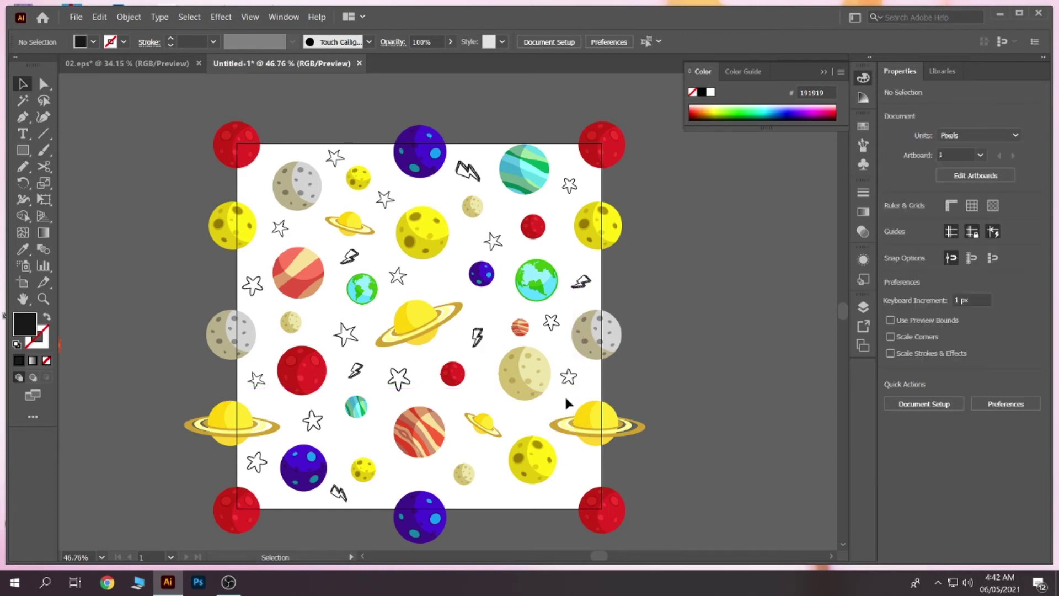
{"action": "left_click", "coordinate": [482, 352]}
Step: Copy a lightning bolt into the lower-middle area and fine-tune its position
{"action": "left_click_drag", "start_coordinate": [364, 375], "coordinate": [532, 415]}
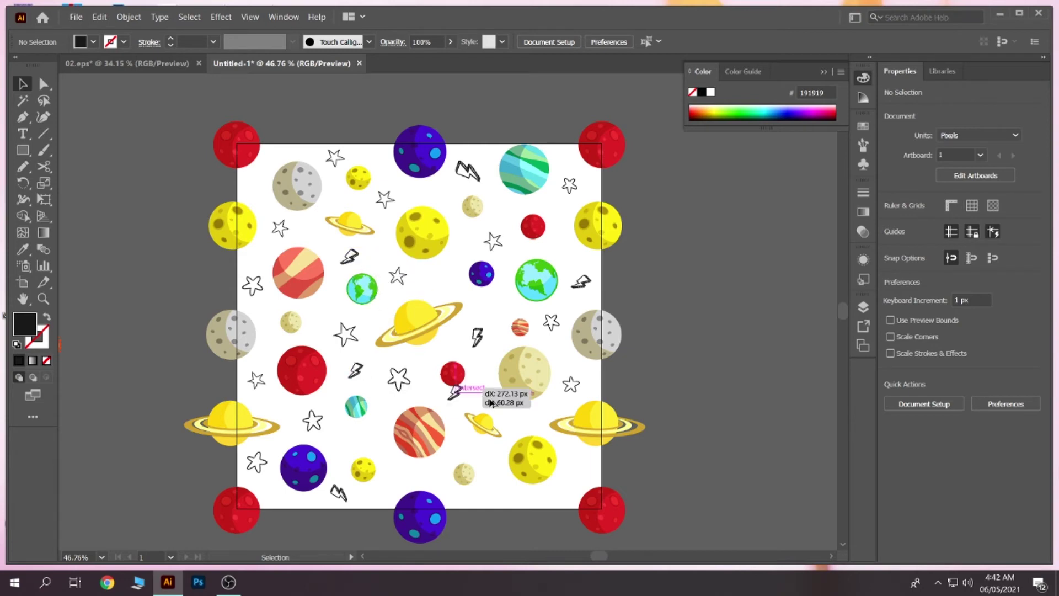
{"action": "mouse_move", "coordinate": [533, 414]}
{"action": "left_mouse_down"}
{"action": "mouse_move", "coordinate": [521, 414]}
{"action": "mouse_move", "coordinate": [536, 419]}
{"action": "left_mouse_up"}
{"action": "left_click", "coordinate": [547, 408]}
{"action": "left_click", "coordinate": [537, 411]}
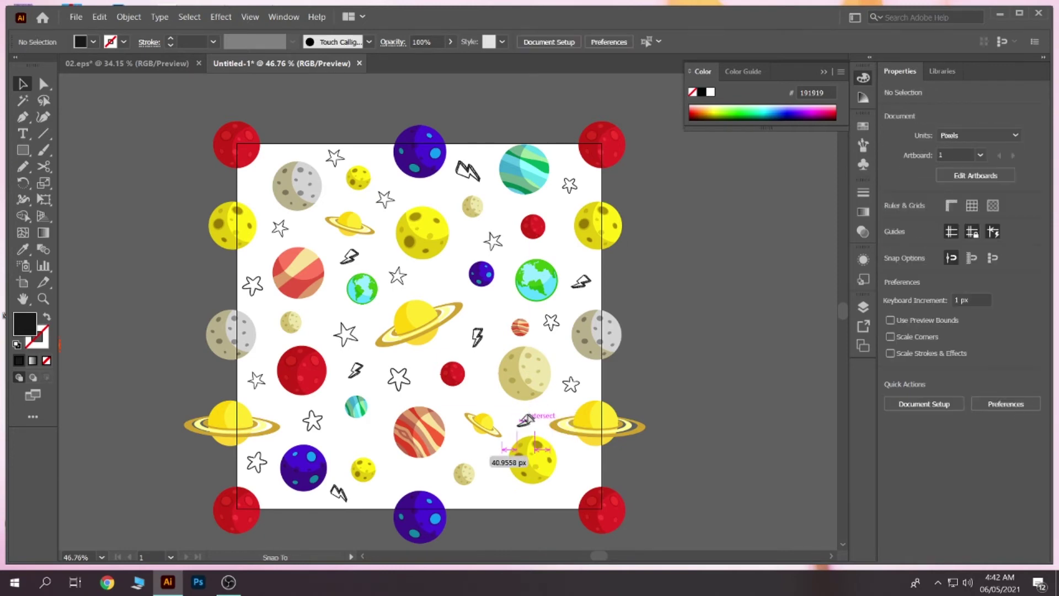
{"action": "left_click", "coordinate": [474, 380]}
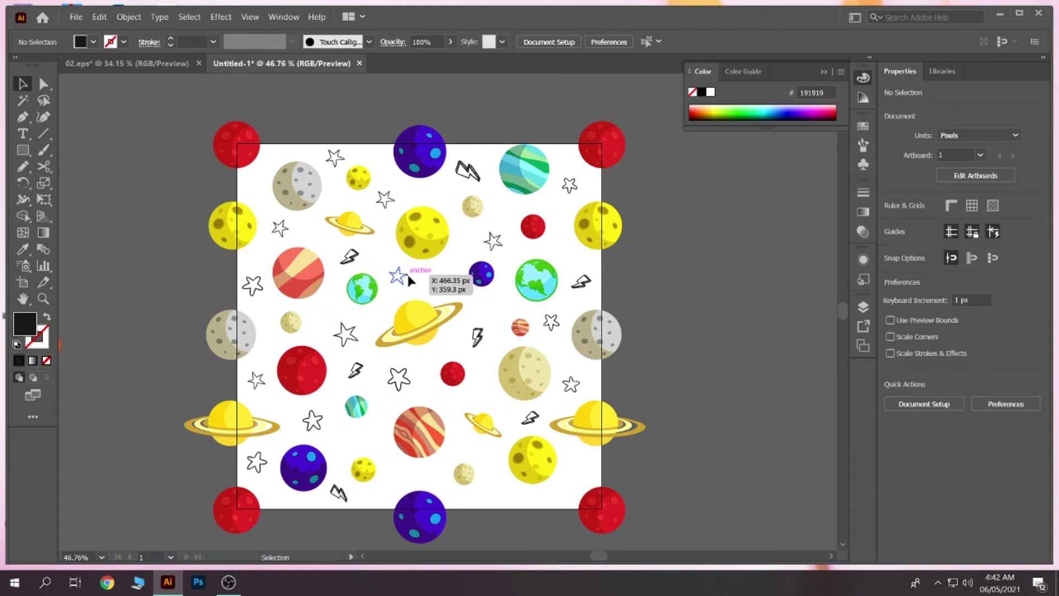
Step: Add star copies below the small red planet and below the small ringed planet
{"action": "left_click_drag", "start_coordinate": [408, 276], "coordinate": [484, 393]}
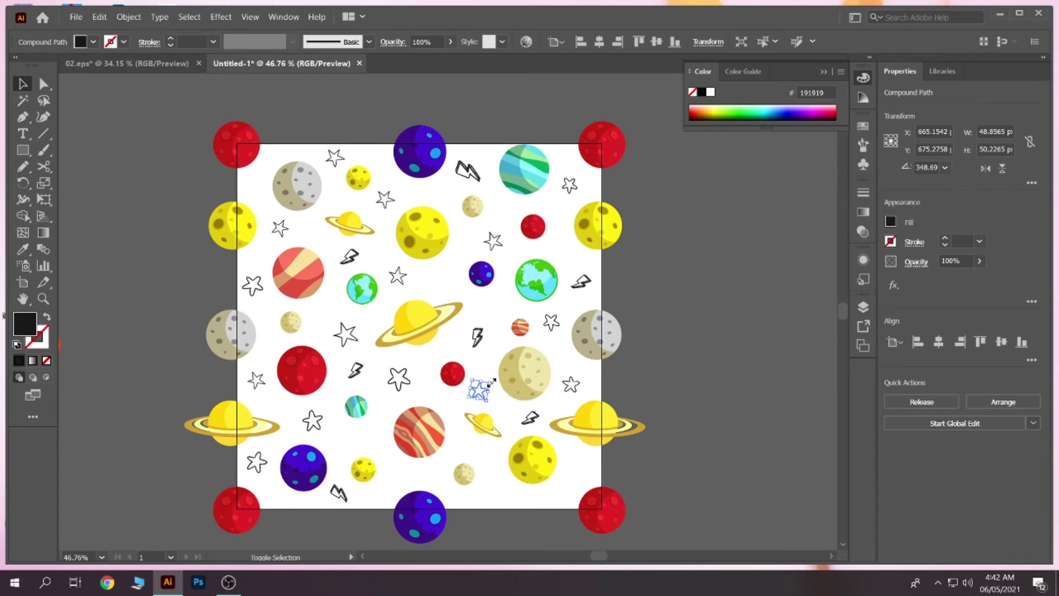
{"action": "left_click", "coordinate": [482, 366]}
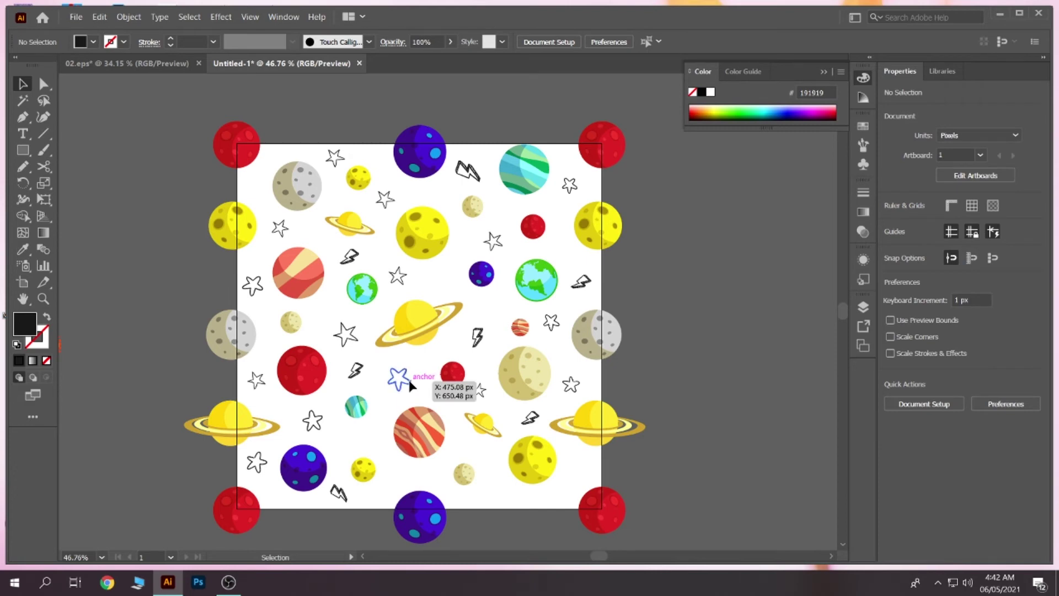
{"action": "left_click_drag", "start_coordinate": [409, 384], "coordinate": [508, 490]}
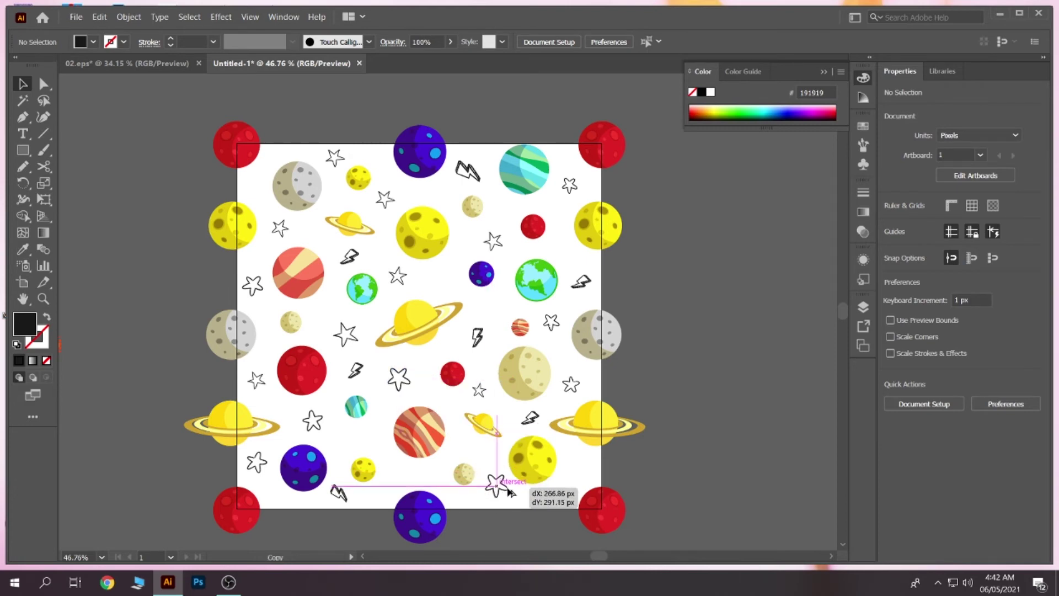
{"action": "left_click_drag", "start_coordinate": [508, 490], "coordinate": [500, 493]}
{"action": "left_click", "coordinate": [507, 492]}
Step: Place a rotated bolt copy left of the striped planet and delete the extra bolt
{"action": "left_click_drag", "start_coordinate": [356, 368], "coordinate": [380, 441]}
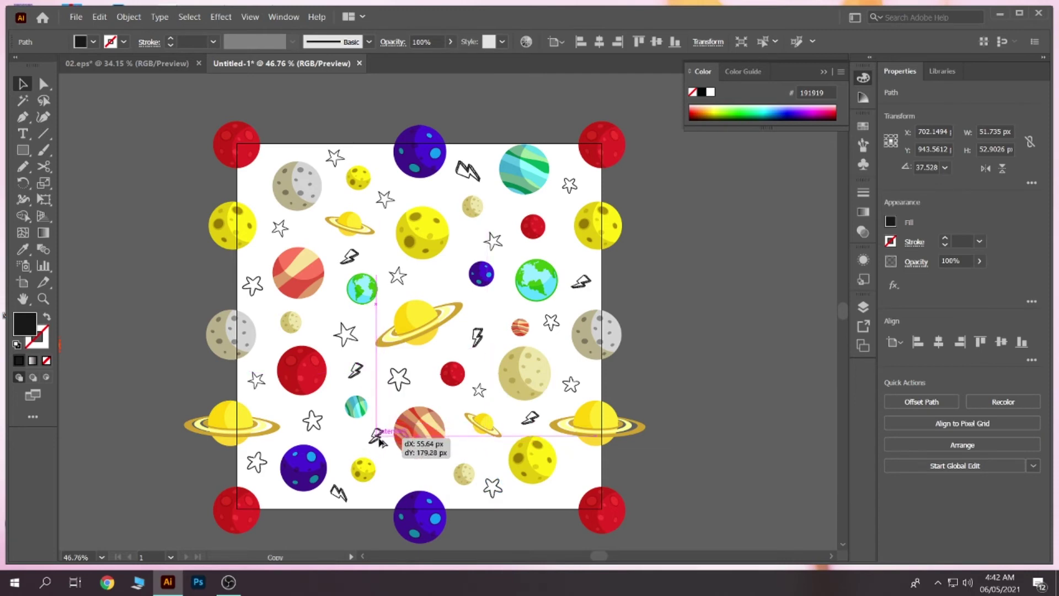
{"action": "mouse_move", "coordinate": [380, 441]}
{"action": "left_mouse_down"}
{"action": "mouse_move", "coordinate": [351, 428]}
{"action": "mouse_move", "coordinate": [386, 425]}
{"action": "left_mouse_up"}
{"action": "left_click", "coordinate": [387, 424]}
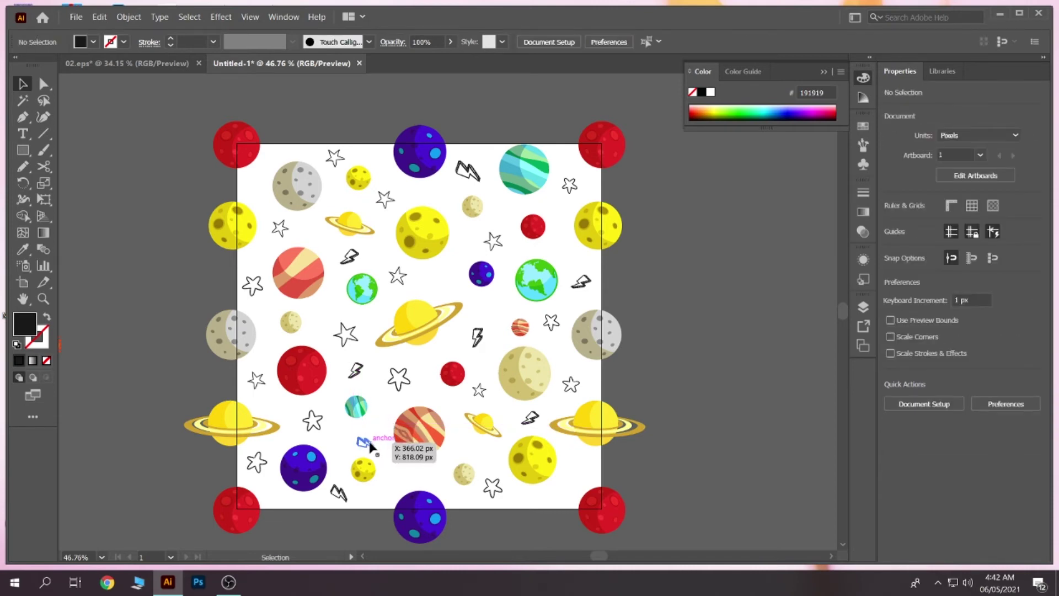
{"action": "left_click", "coordinate": [375, 443]}
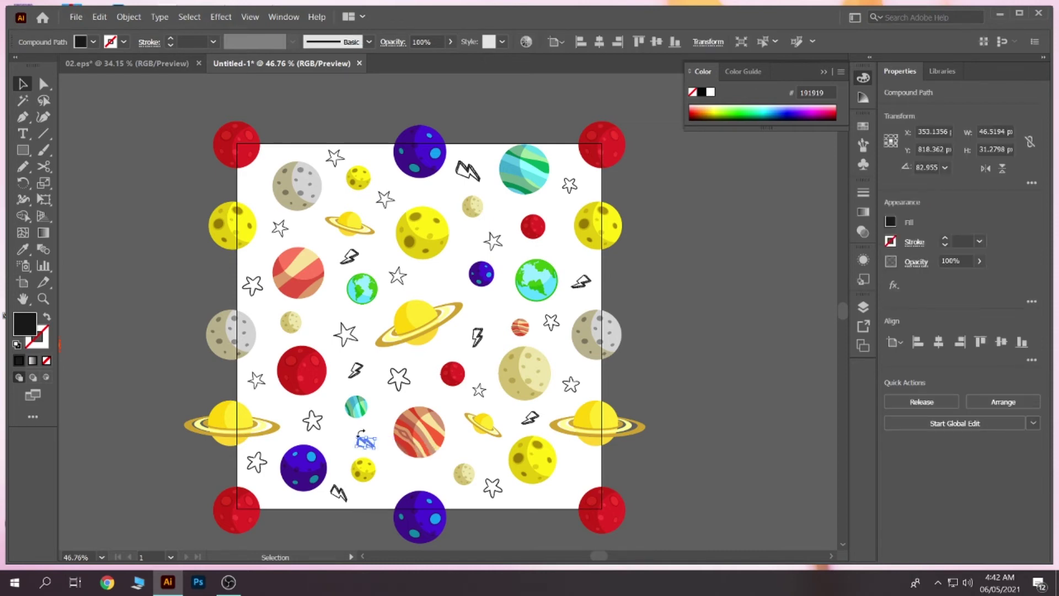
{"action": "left_click_drag", "start_coordinate": [373, 436], "coordinate": [368, 431]}
{"action": "left_click", "coordinate": [345, 433]}
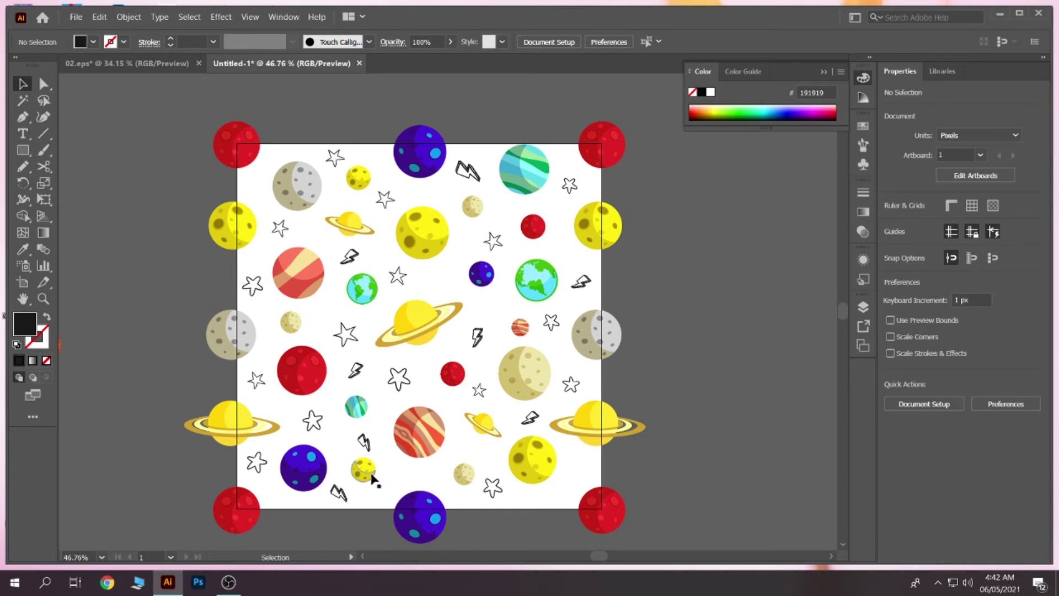
{"action": "left_click", "coordinate": [368, 444]}
{"action": "key", "text": "Delete"}
Step: Copy a star into the gap left of the striped planet
{"action": "left_click_drag", "start_coordinate": [264, 384], "coordinate": [380, 444]}
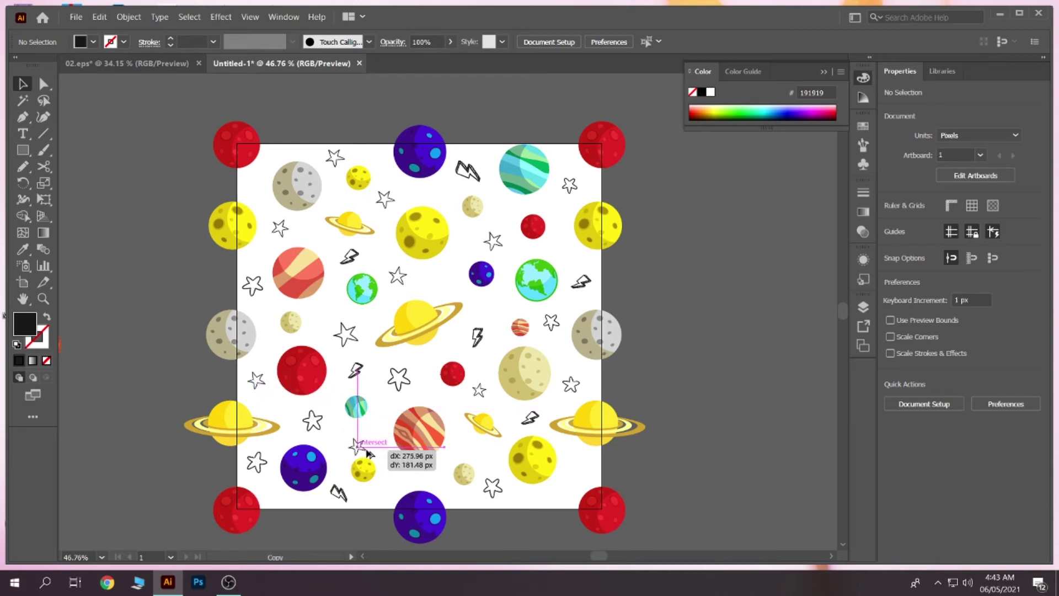
{"action": "left_click_drag", "start_coordinate": [380, 444], "coordinate": [375, 447]}
{"action": "left_click", "coordinate": [385, 456]}
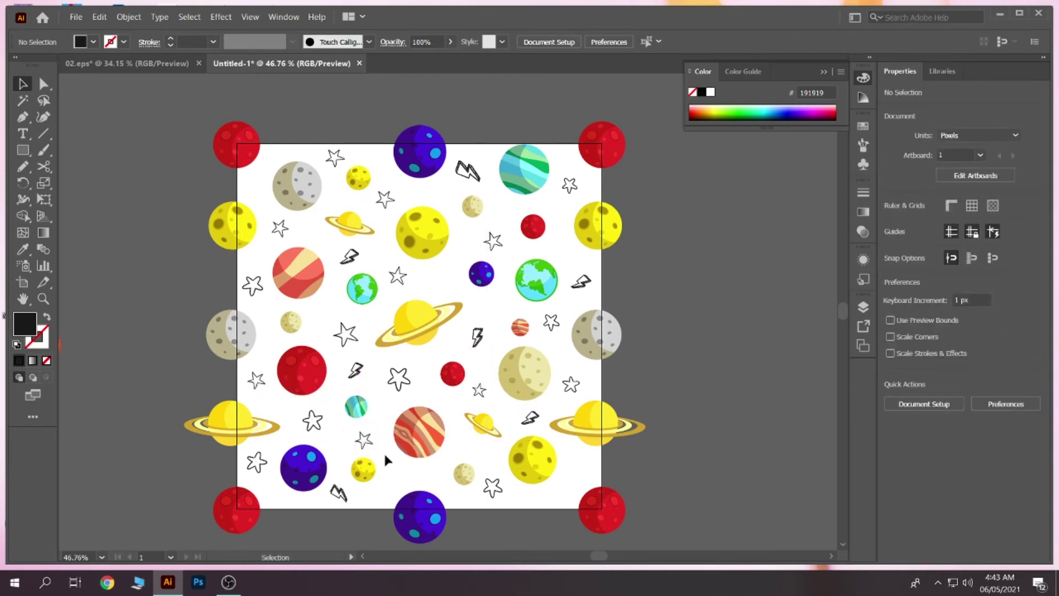
{"action": "left_click", "coordinate": [369, 443]}
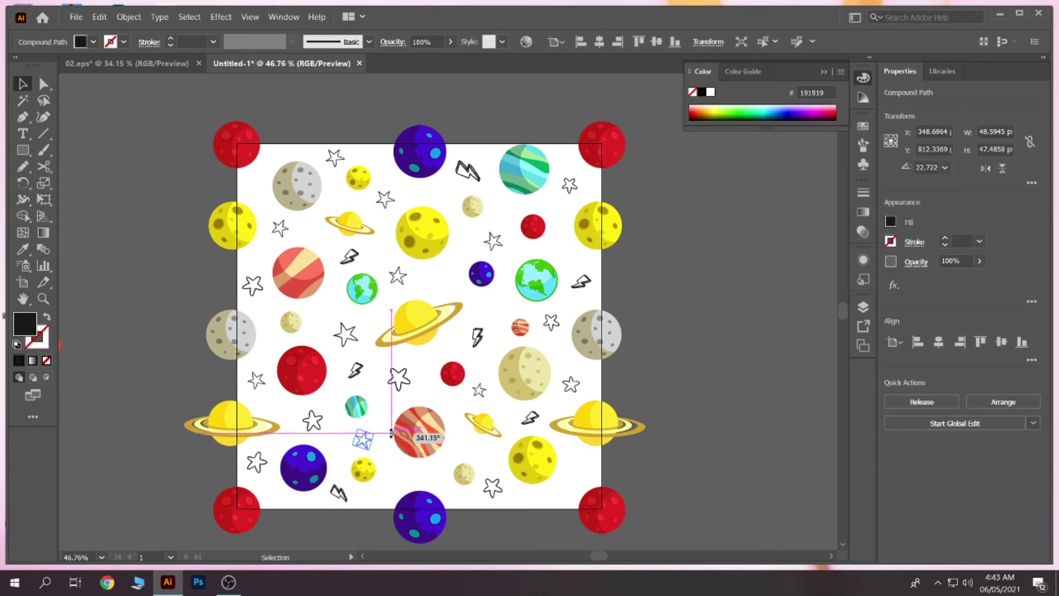
{"action": "left_click", "coordinate": [390, 462]}
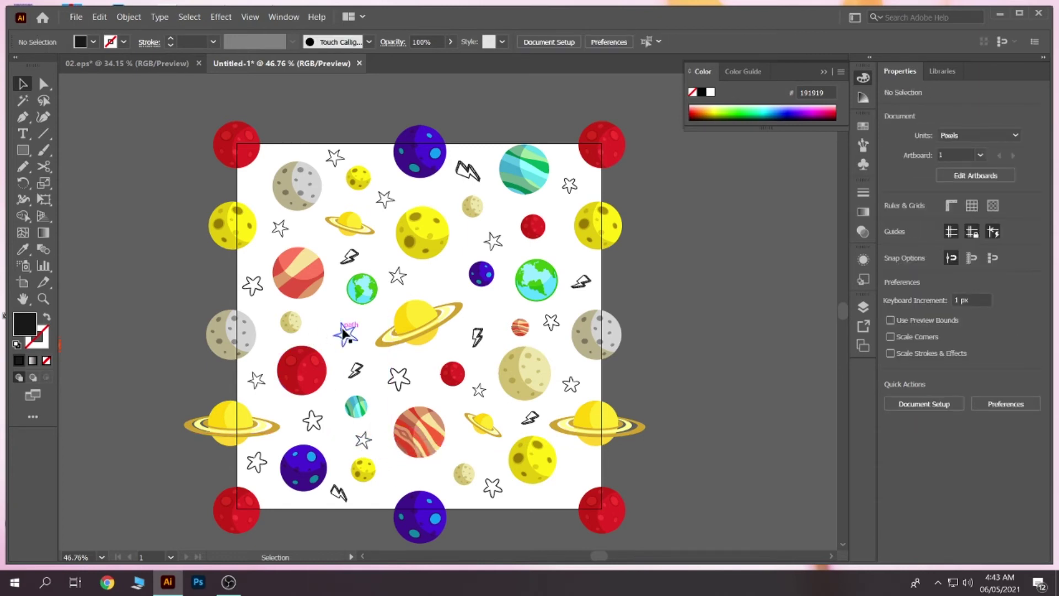
Step: Copy a lightning bolt below the striped planet and adjust its position and angle
{"action": "left_click_drag", "start_coordinate": [363, 379], "coordinate": [421, 479]}
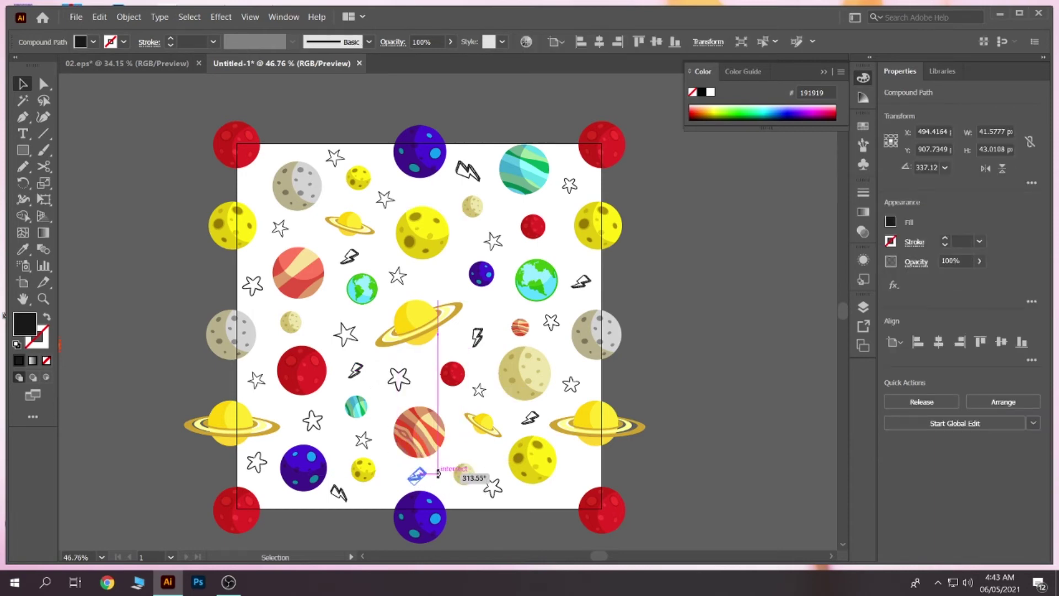
{"action": "left_click", "coordinate": [441, 477]}
{"action": "left_click_drag", "start_coordinate": [420, 481], "coordinate": [425, 477]}
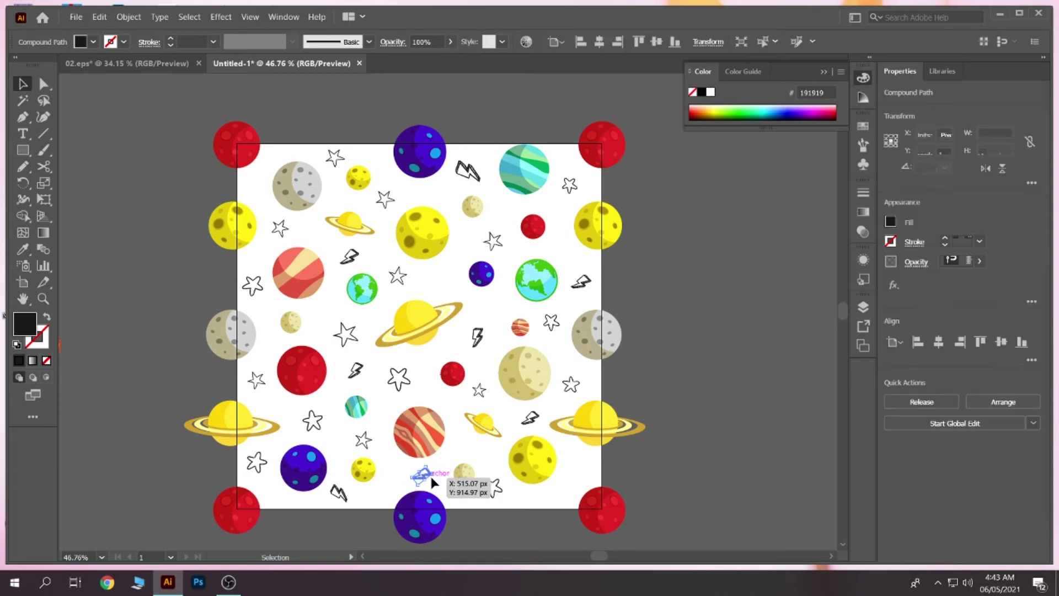
{"action": "left_click", "coordinate": [492, 448]}
Step: Add small star copies toward the lower right, at the bottom edge, and in another gap
{"action": "left_click_drag", "start_coordinate": [480, 397], "coordinate": [571, 481]}
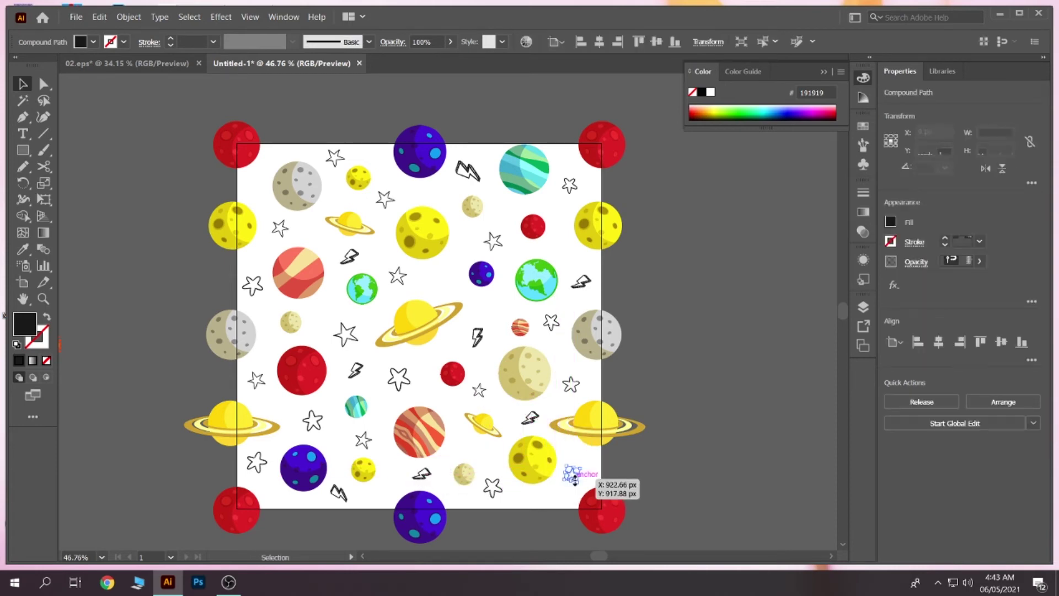
{"action": "left_click", "coordinate": [548, 497]}
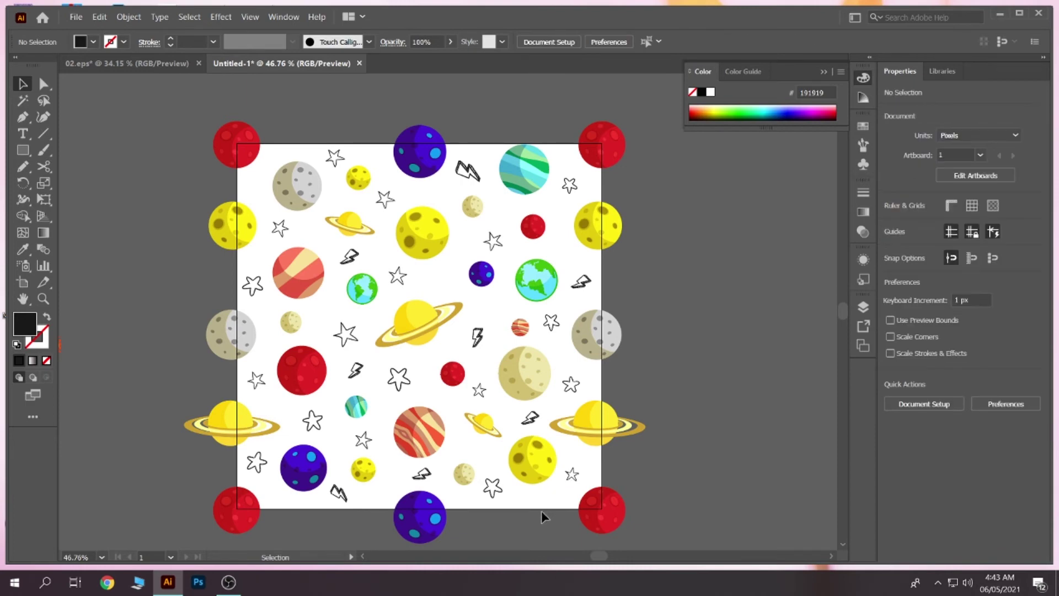
{"action": "left_click_drag", "start_coordinate": [481, 394], "coordinate": [534, 503]}
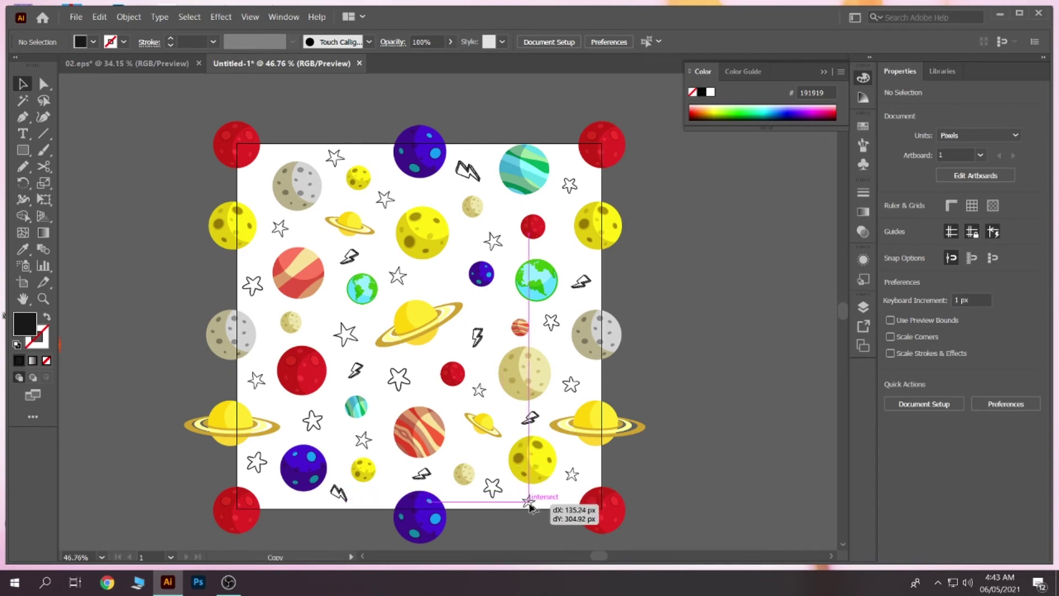
{"action": "left_click_drag", "start_coordinate": [534, 503], "coordinate": [534, 499]}
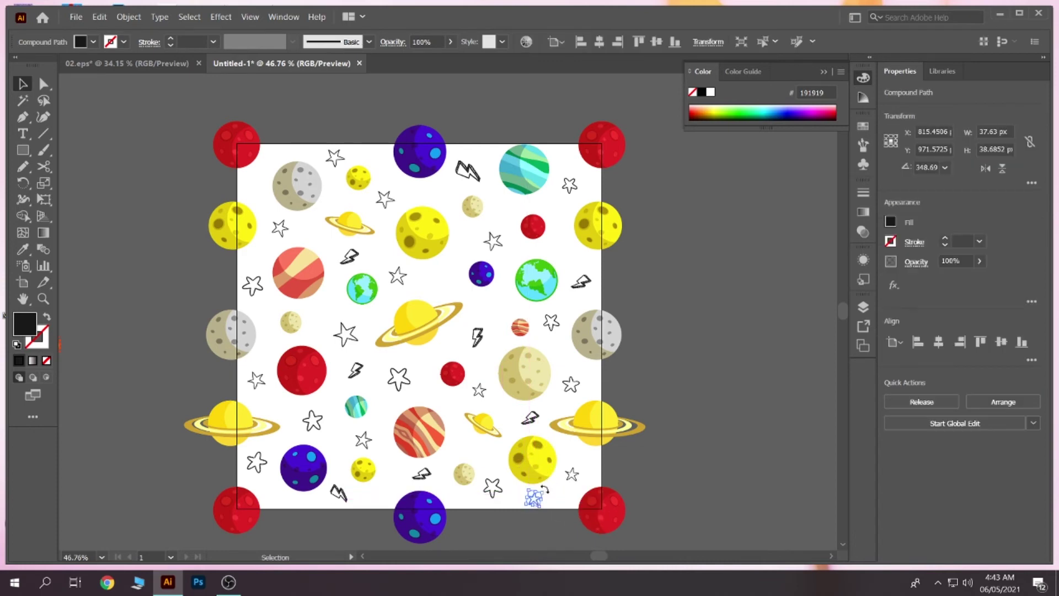
{"action": "left_click", "coordinate": [510, 500]}
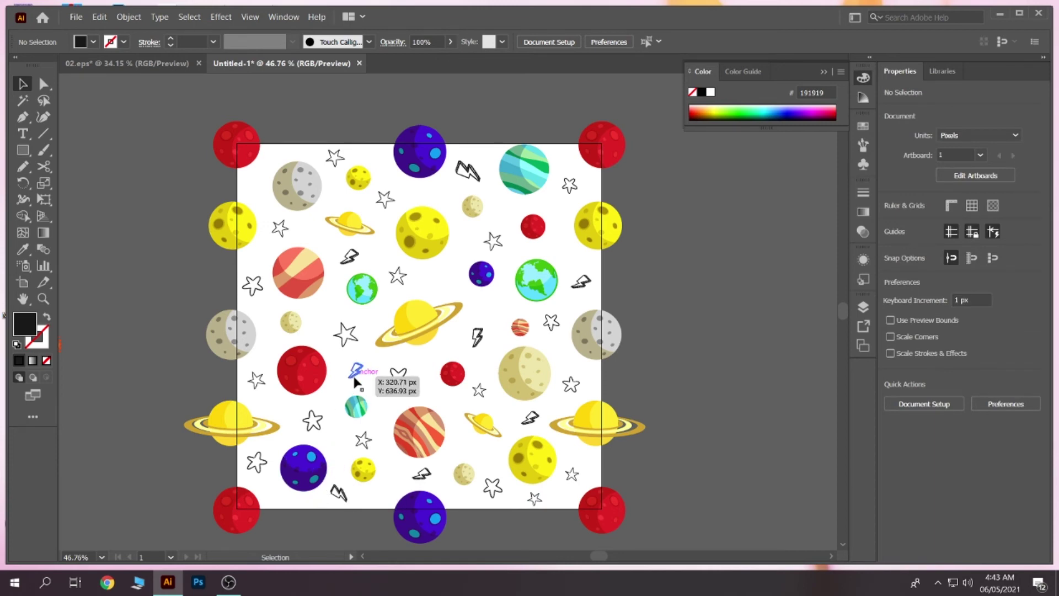
{"action": "left_click_drag", "start_coordinate": [253, 290], "coordinate": [319, 521]}
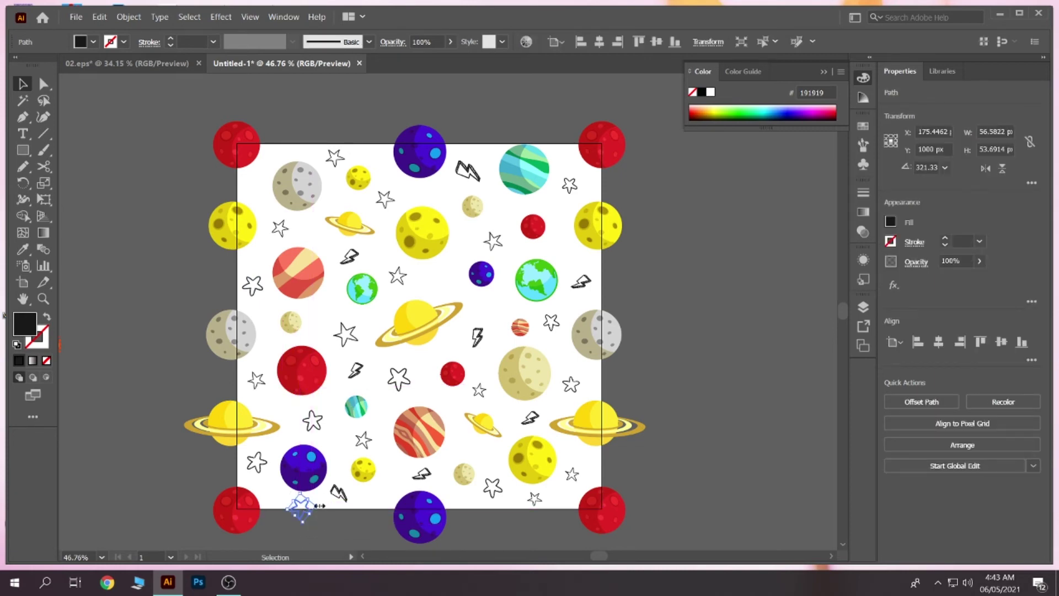
Step: Nudge a star onto the bottom edge and offset its Y value by +10
{"action": "left_click", "coordinate": [334, 531]}
{"action": "left_click", "coordinate": [304, 512]}
{"action": "left_click", "coordinate": [306, 517]}
{"action": "left_click_drag", "start_coordinate": [306, 516], "coordinate": [308, 519]}
{"action": "left_click", "coordinate": [949, 149]}
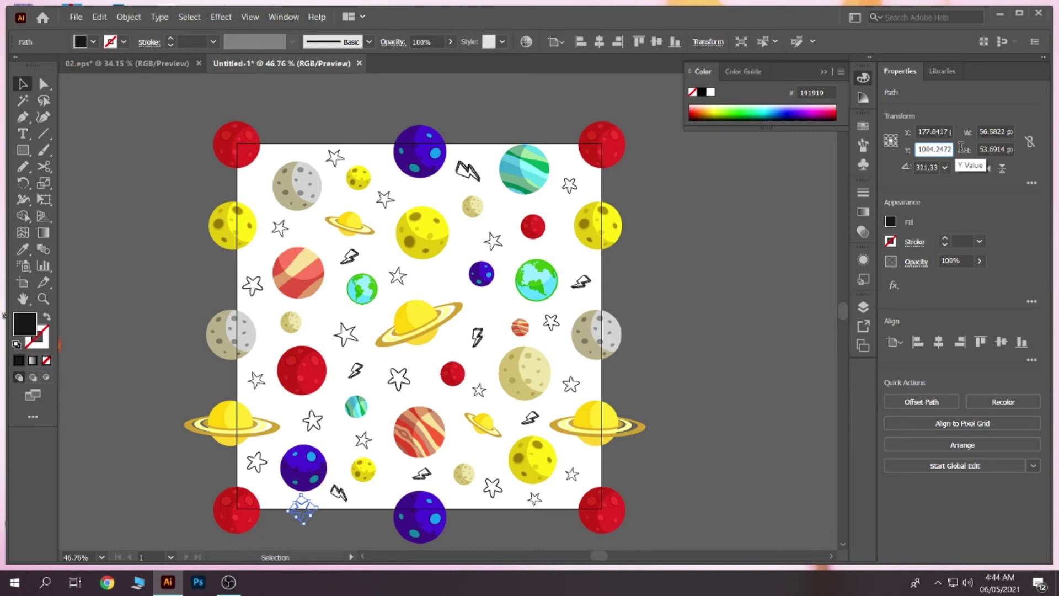
{"action": "type", "text": "+1"}
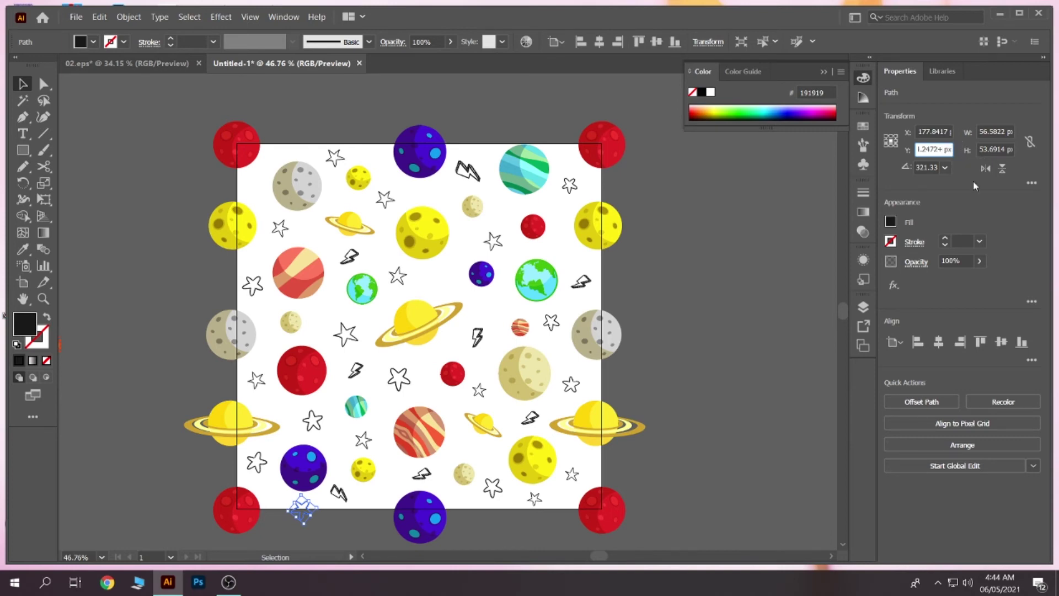
{"action": "type", "text": "000"}
{"action": "key", "text": "Return"}
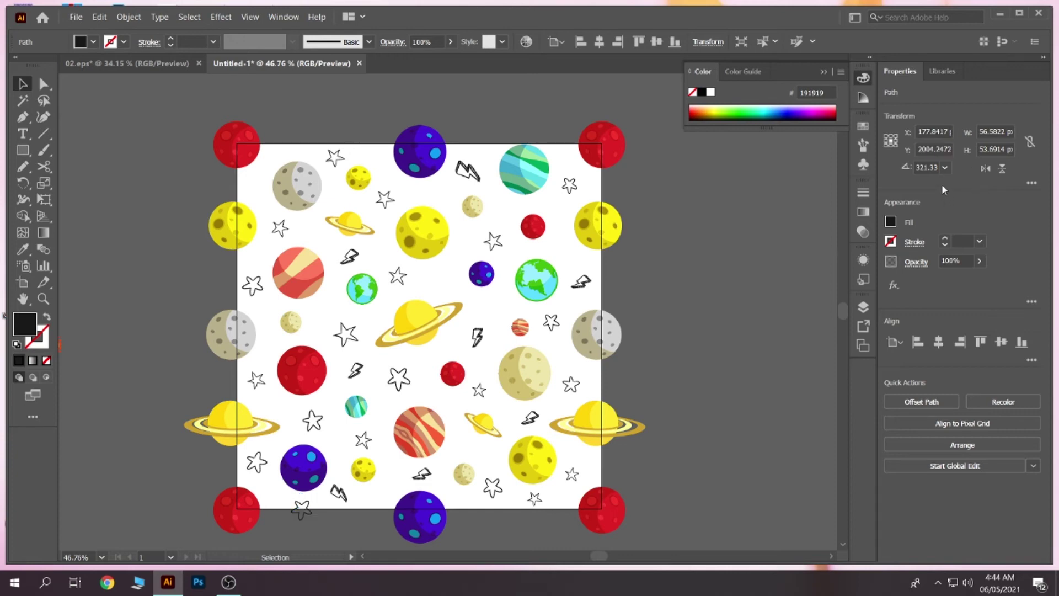
Step: Move the star onto the top edge and copy it to the bottom edge with Y +1000
{"action": "left_click_drag", "start_coordinate": [312, 506], "coordinate": [303, 146]}
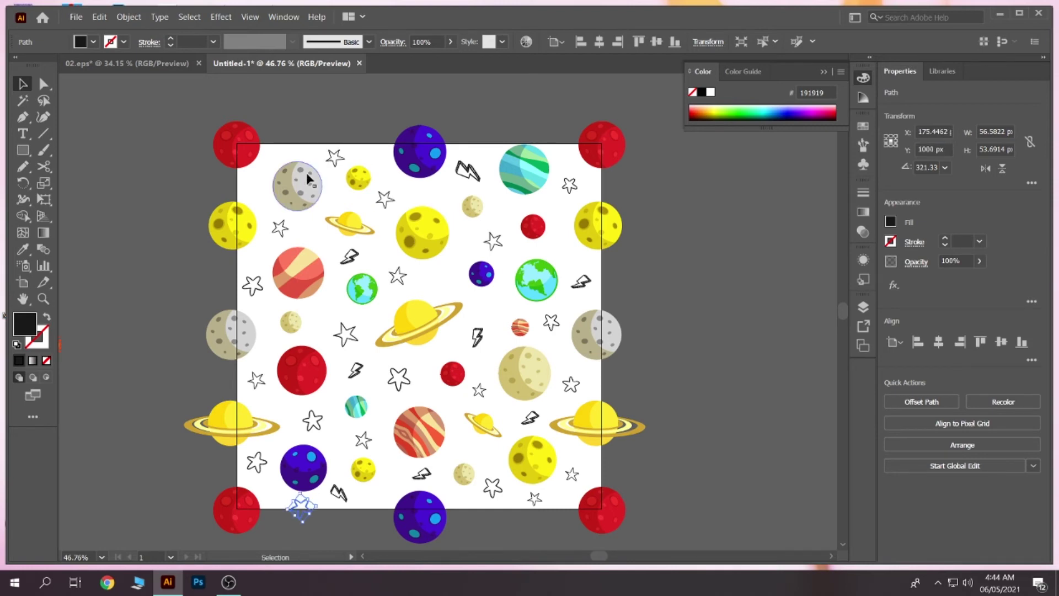
{"action": "left_click", "coordinate": [329, 515]}
{"action": "left_click_drag", "start_coordinate": [299, 510], "coordinate": [296, 149]}
{"action": "left_click", "coordinate": [342, 109]}
{"action": "left_click", "coordinate": [306, 145]}
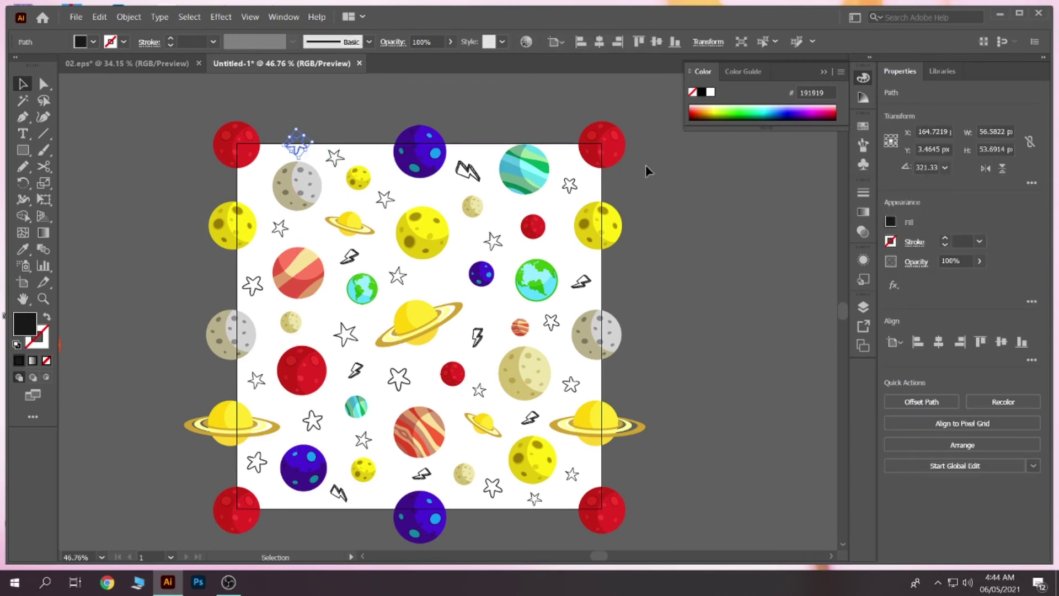
{"action": "left_click", "coordinate": [939, 150]}
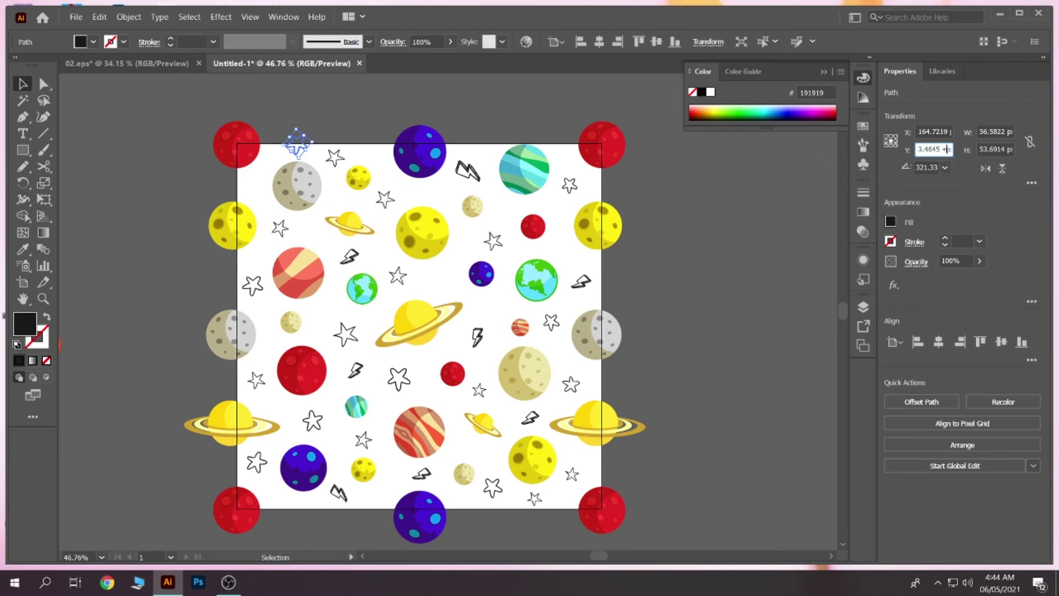
{"action": "type", "text": "+1000"}
{"action": "key", "text": "alt+Return"}
{"action": "left_click", "coordinate": [712, 261]}
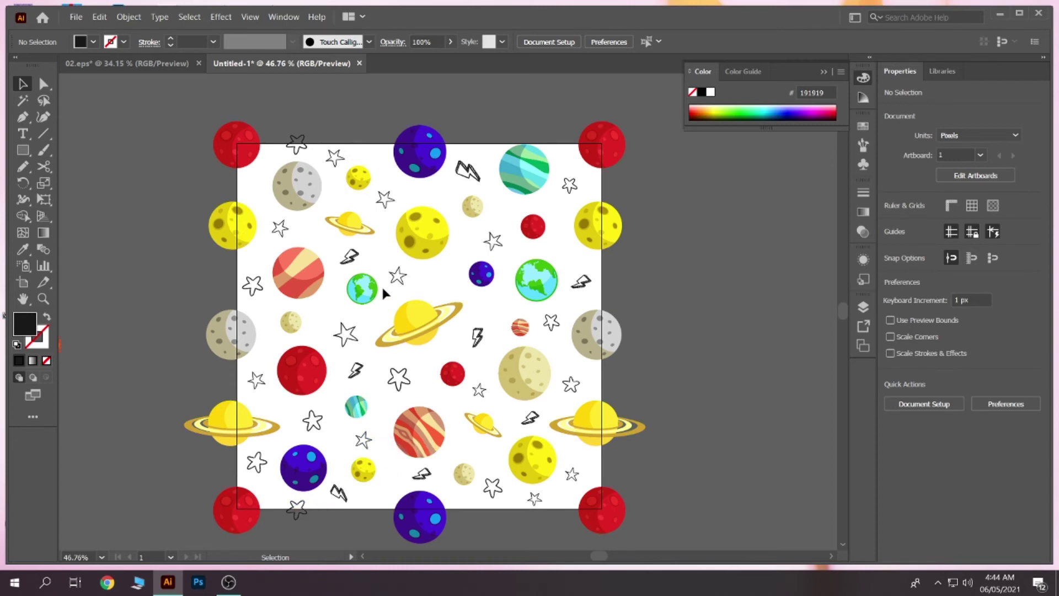
Step: Shrink a star near the bottom edge to about 20 px and copy it beside the purple planet
{"action": "left_click_drag", "start_coordinate": [479, 389], "coordinate": [386, 494]}
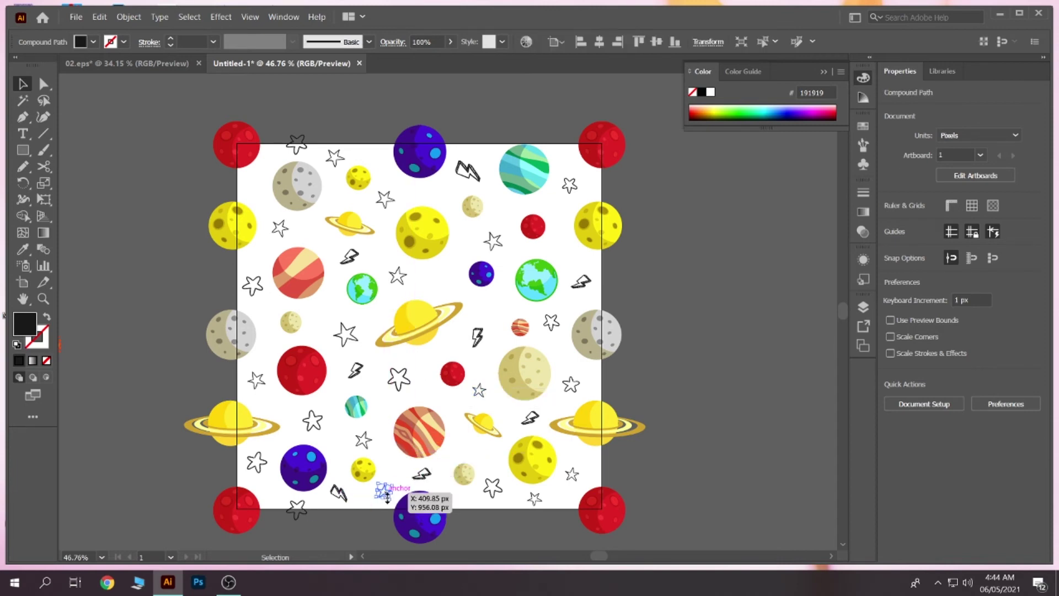
{"action": "left_click_drag", "start_coordinate": [386, 496], "coordinate": [385, 501]}
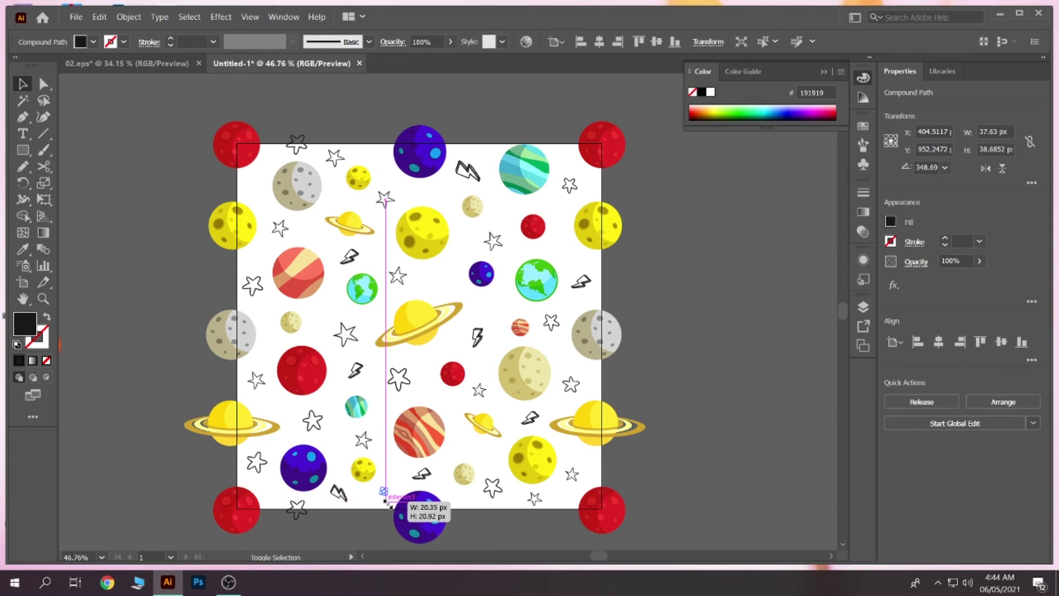
{"action": "left_click", "coordinate": [384, 502]}
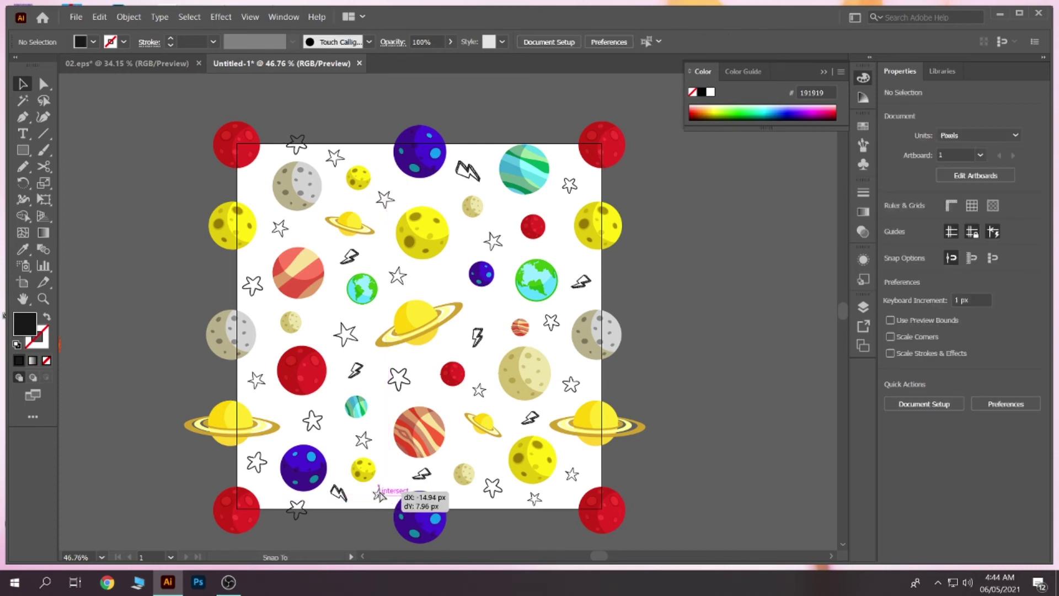
{"action": "left_click_drag", "start_coordinate": [379, 495], "coordinate": [380, 494]}
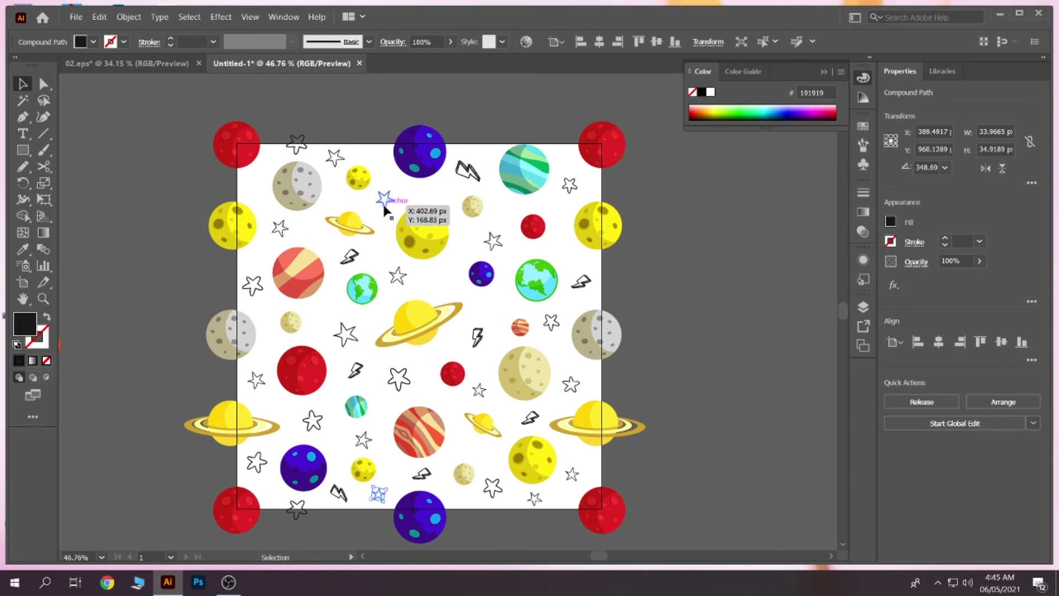
{"action": "left_click", "coordinate": [356, 535]}
{"action": "left_click_drag", "start_coordinate": [378, 493], "coordinate": [440, 279]}
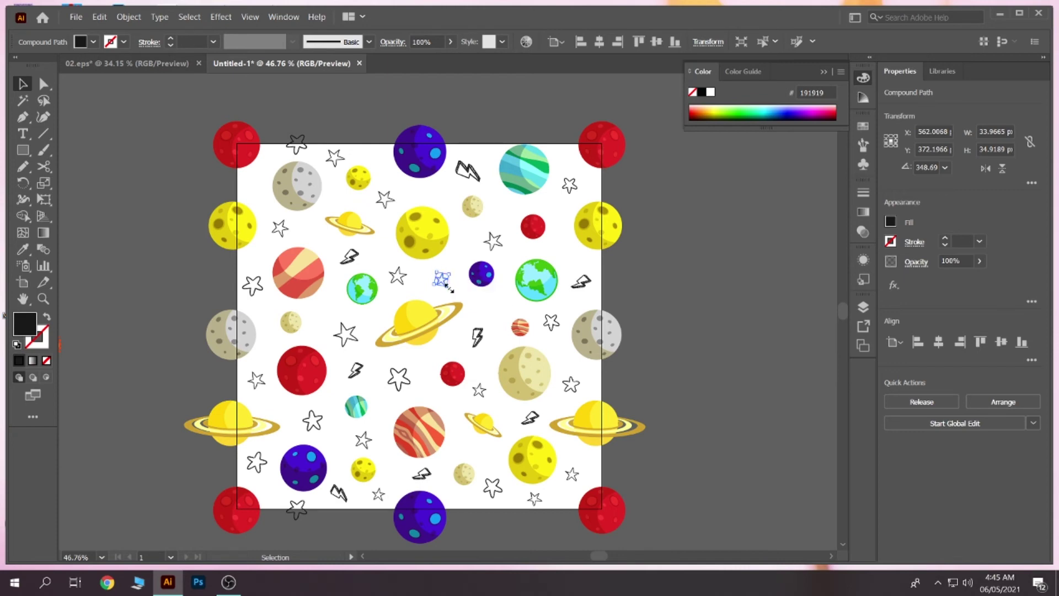
Step: Copy a lightning bolt next to the red planet and shrink the copy
{"action": "key", "text": "z"}
{"action": "left_click_drag", "start_coordinate": [447, 284], "coordinate": [453, 288]}
{"action": "key", "text": "c"}
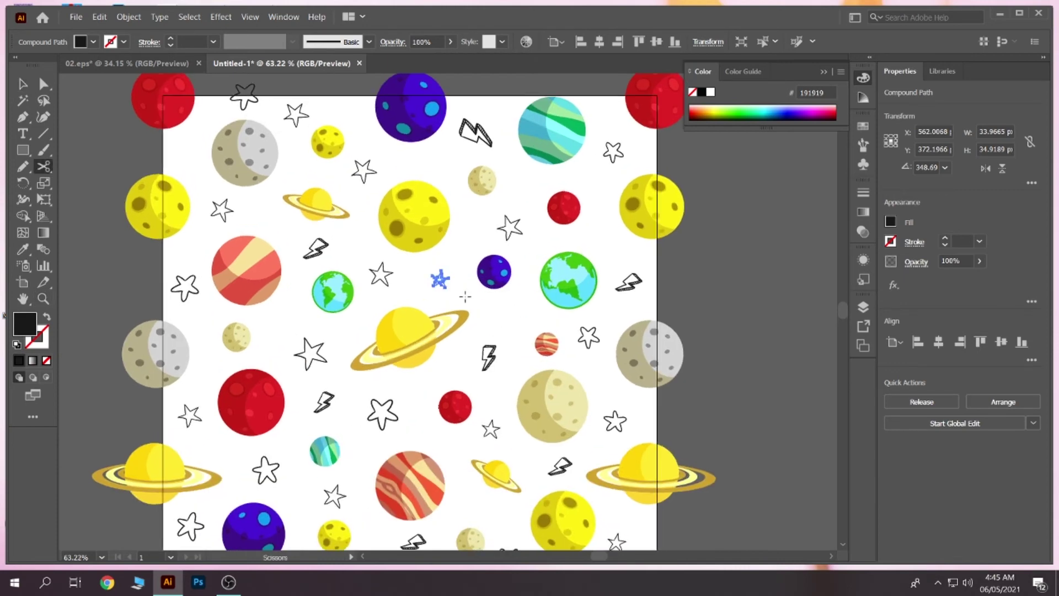
{"action": "key", "text": "v"}
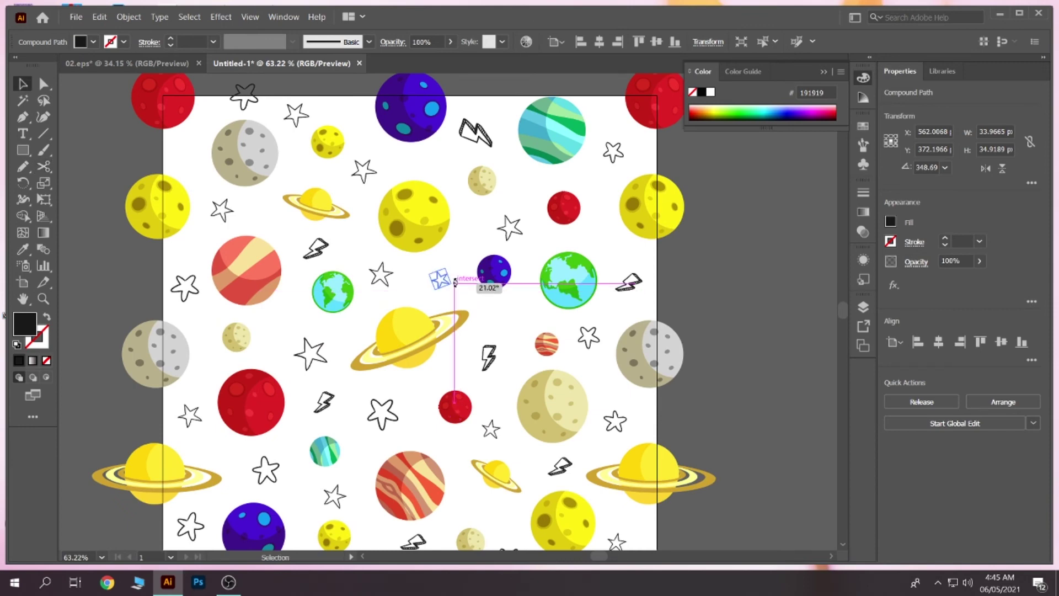
{"action": "left_click", "coordinate": [473, 303]}
{"action": "key", "text": "z"}
{"action": "left_click_drag", "start_coordinate": [479, 331], "coordinate": [420, 318]}
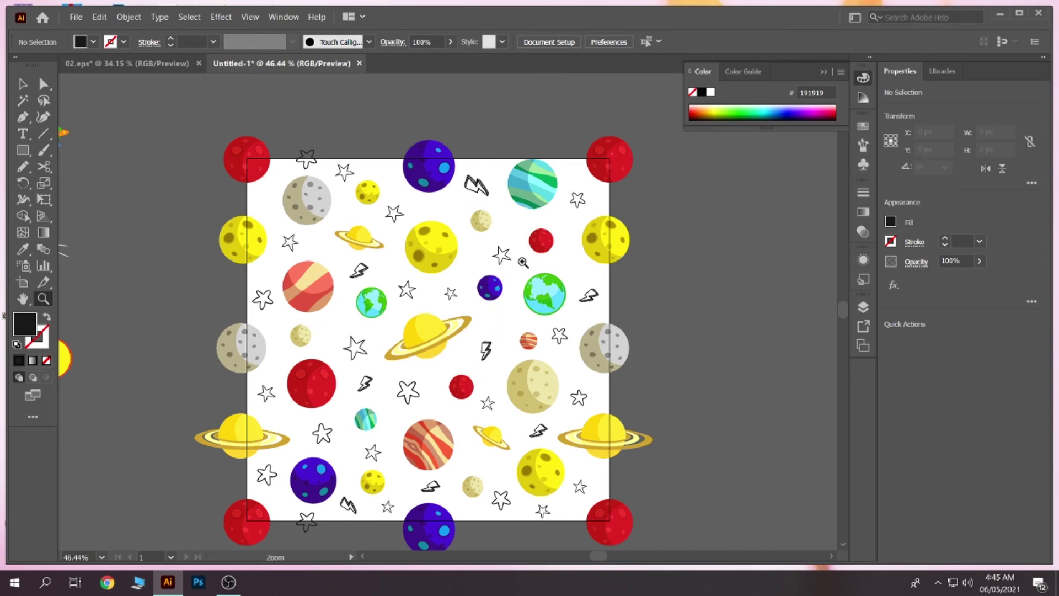
{"action": "left_click", "coordinate": [514, 246]}
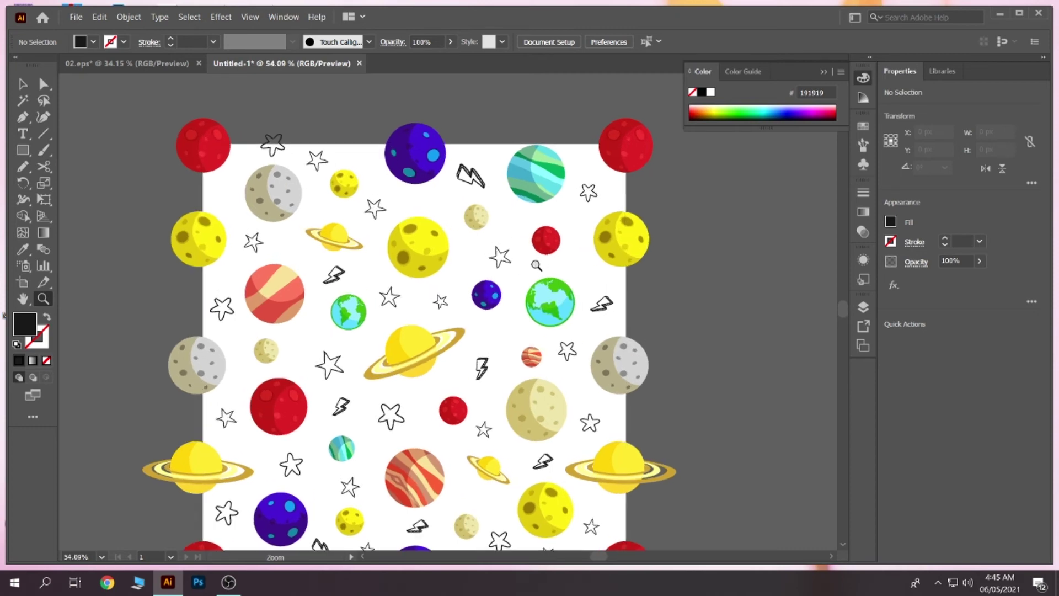
{"action": "key", "text": "v"}
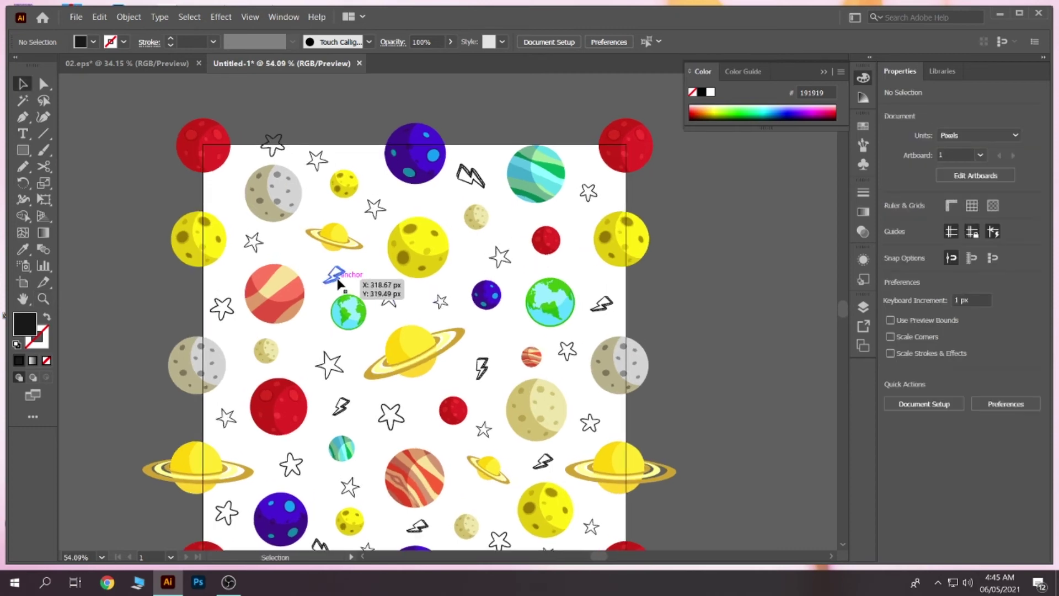
{"action": "left_click_drag", "start_coordinate": [346, 283], "coordinate": [523, 228]}
{"action": "left_click_drag", "start_coordinate": [528, 225], "coordinate": [513, 211]}
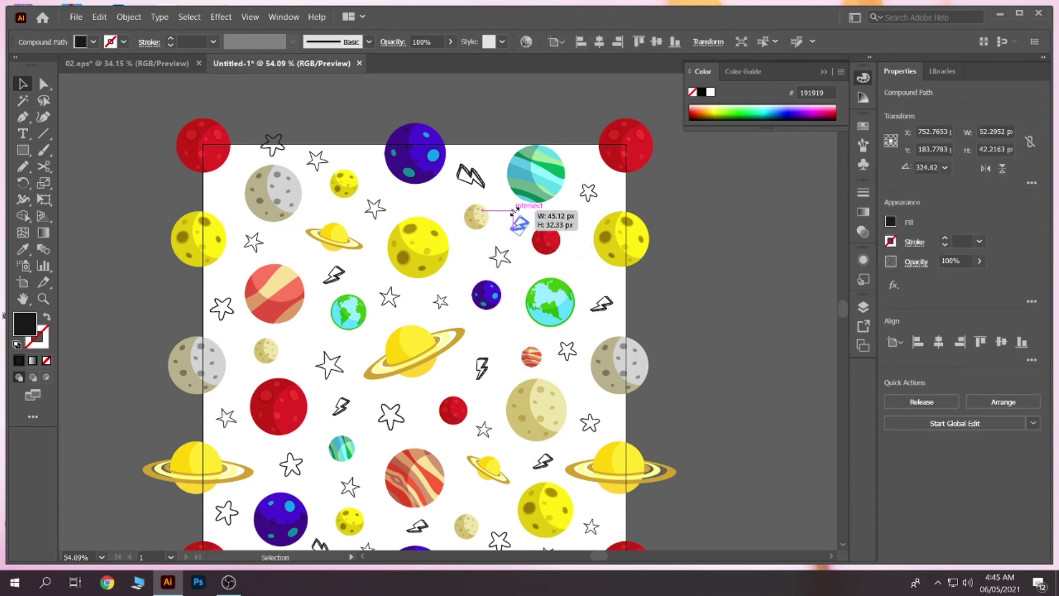
{"action": "mouse_move", "coordinate": [514, 210]}
{"action": "left_mouse_down"}
{"action": "mouse_move", "coordinate": [542, 213]}
{"action": "mouse_move", "coordinate": [534, 206]}
{"action": "left_mouse_up"}
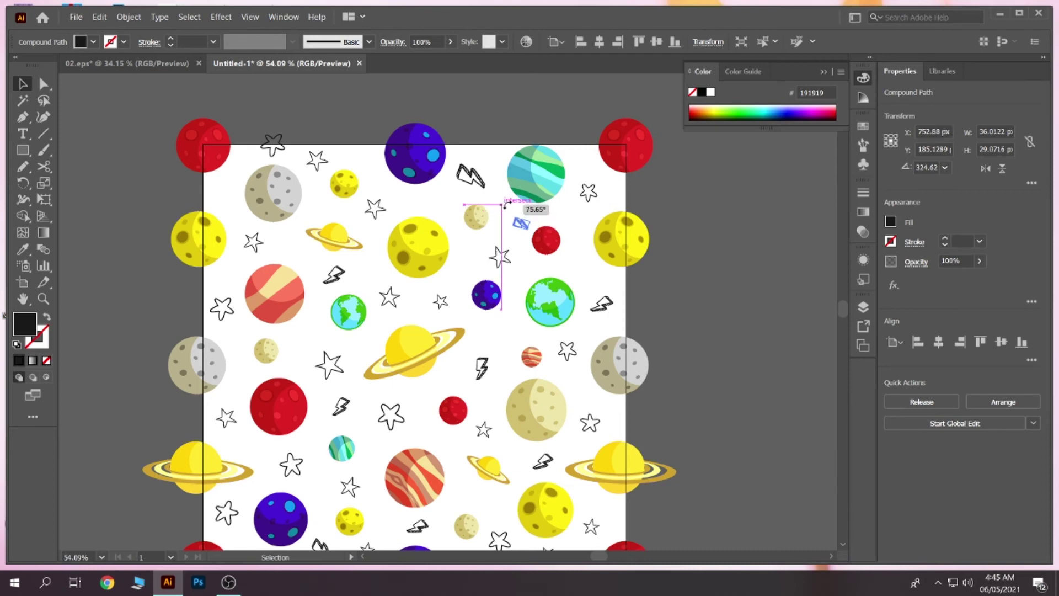
Step: Move the small lightning bolt beside the red planet and nudge a small star upward
{"action": "left_click", "coordinate": [548, 217]}
{"action": "scroll", "coordinate": [479, 360], "scroll_direction": "down", "scroll_amount": 2}
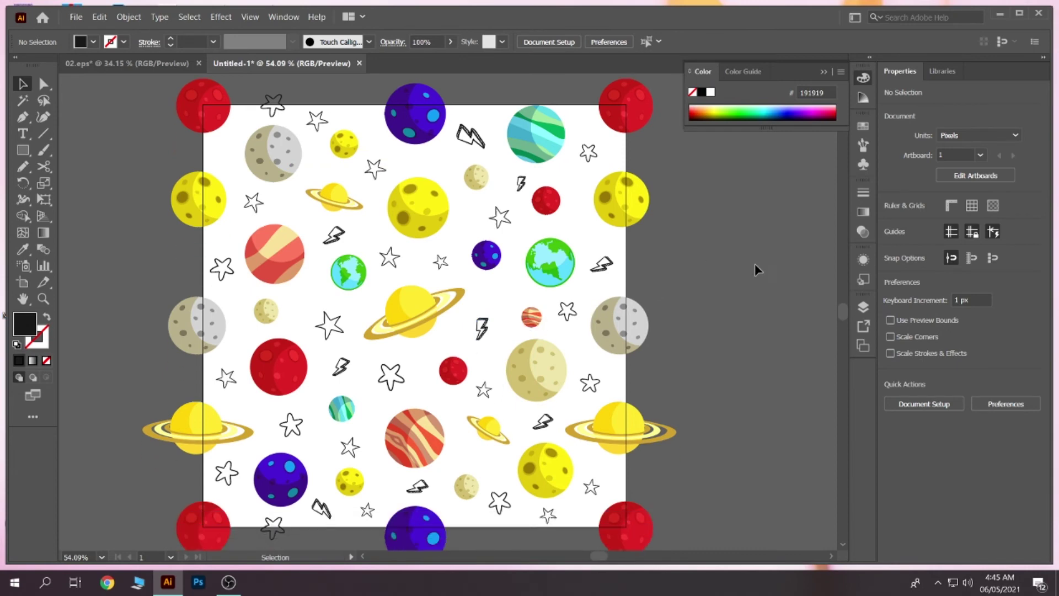
{"action": "left_click_drag", "start_coordinate": [521, 184], "coordinate": [583, 219]}
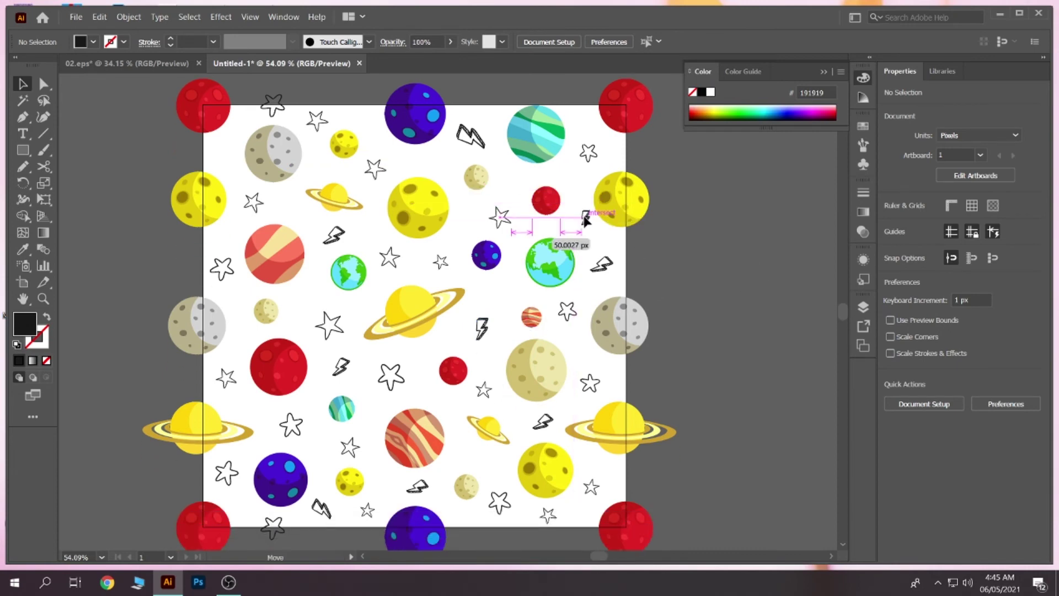
{"action": "left_click_drag", "start_coordinate": [583, 219], "coordinate": [576, 218]}
{"action": "left_click", "coordinate": [554, 172]}
{"action": "left_click_drag", "start_coordinate": [497, 221], "coordinate": [499, 214]}
{"action": "left_click", "coordinate": [524, 194]}
Step: Relocate the small lightning bolt to the artboard's upper-left area
{"action": "left_click_drag", "start_coordinate": [575, 219], "coordinate": [576, 211]}
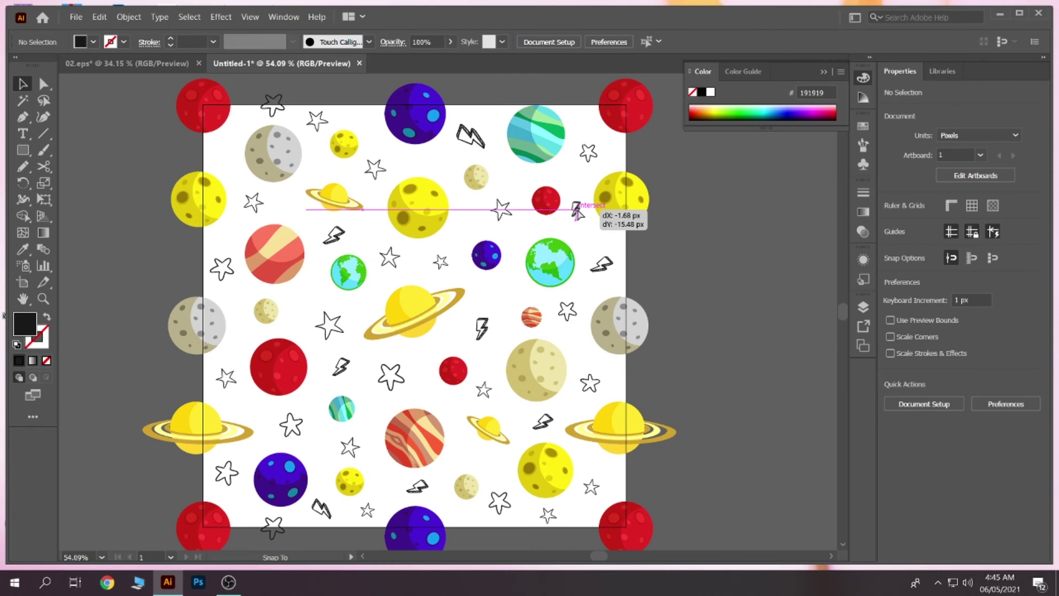
{"action": "mouse_move", "coordinate": [576, 212]}
{"action": "left_mouse_down"}
{"action": "mouse_move", "coordinate": [291, 303]}
{"action": "mouse_move", "coordinate": [234, 212]}
{"action": "mouse_move", "coordinate": [248, 161]}
{"action": "mouse_move", "coordinate": [232, 159]}
{"action": "left_mouse_up"}
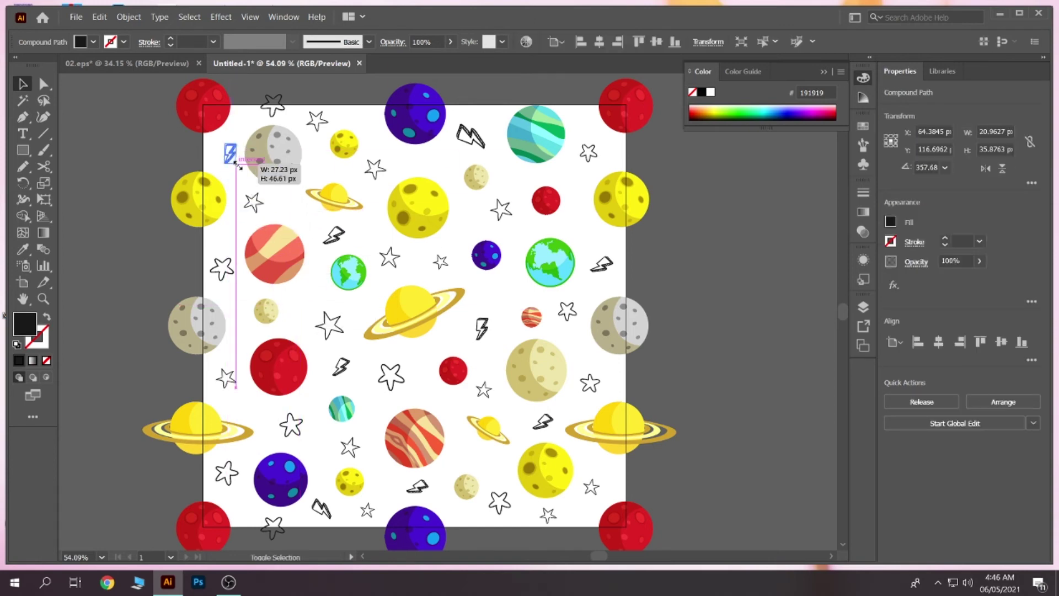
{"action": "left_click", "coordinate": [237, 175]}
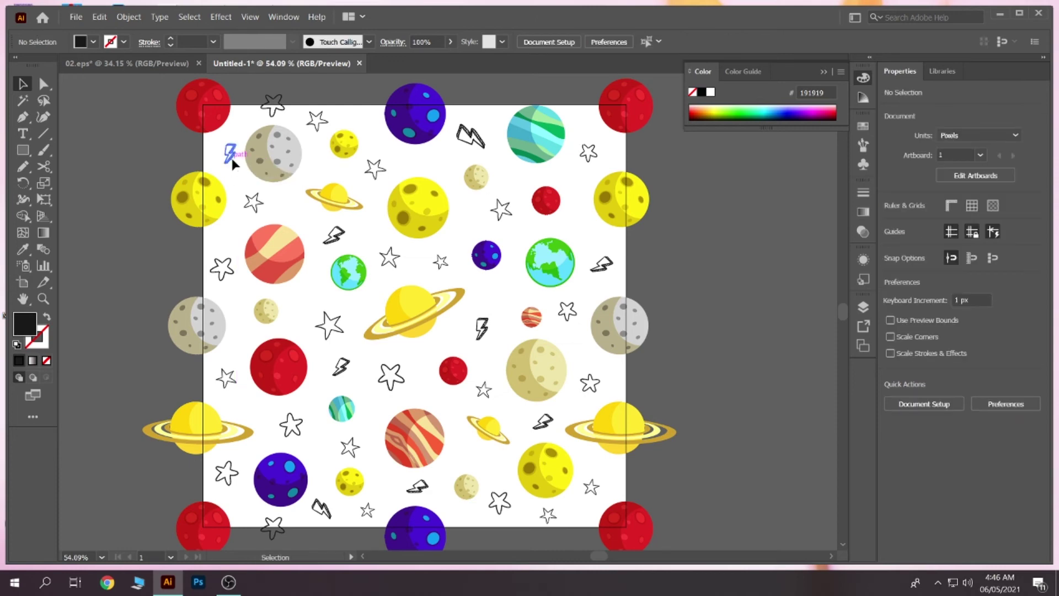
{"action": "left_click_drag", "start_coordinate": [229, 160], "coordinate": [225, 161]}
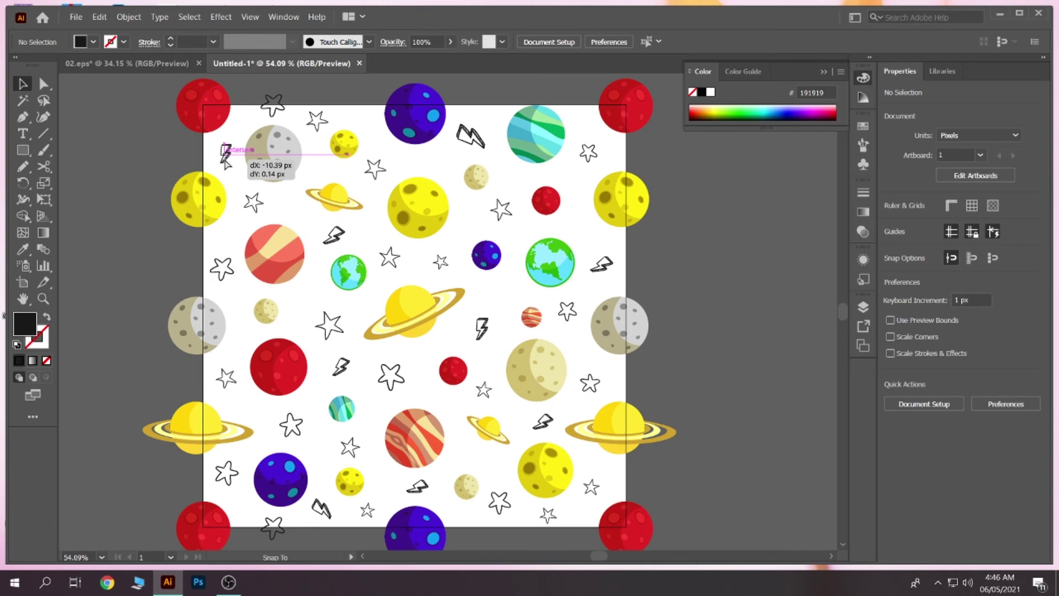
{"action": "left_click_drag", "start_coordinate": [225, 161], "coordinate": [218, 160]}
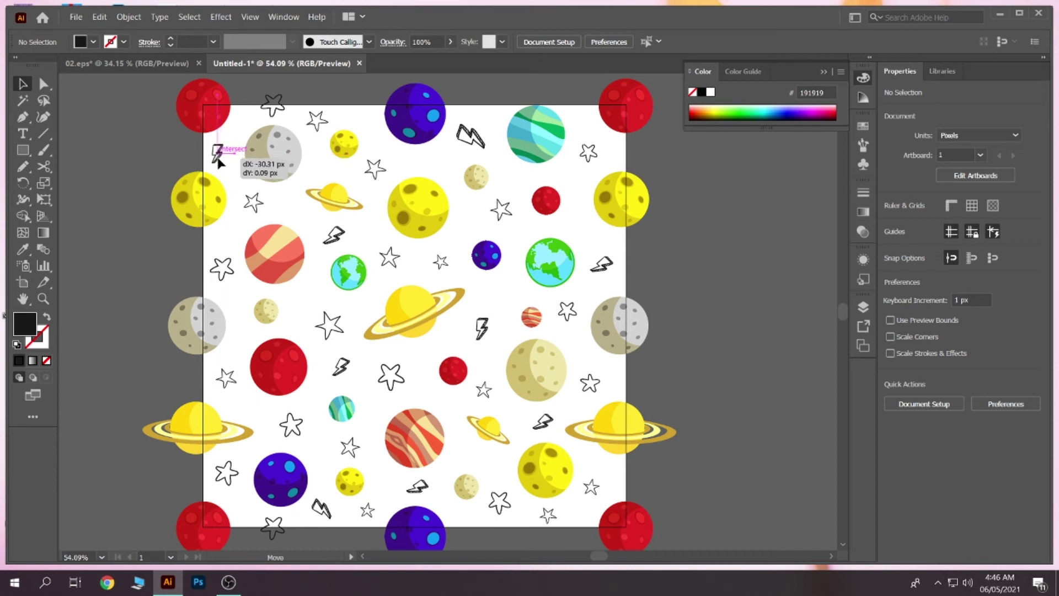
{"action": "left_click_drag", "start_coordinate": [218, 160], "coordinate": [218, 161]}
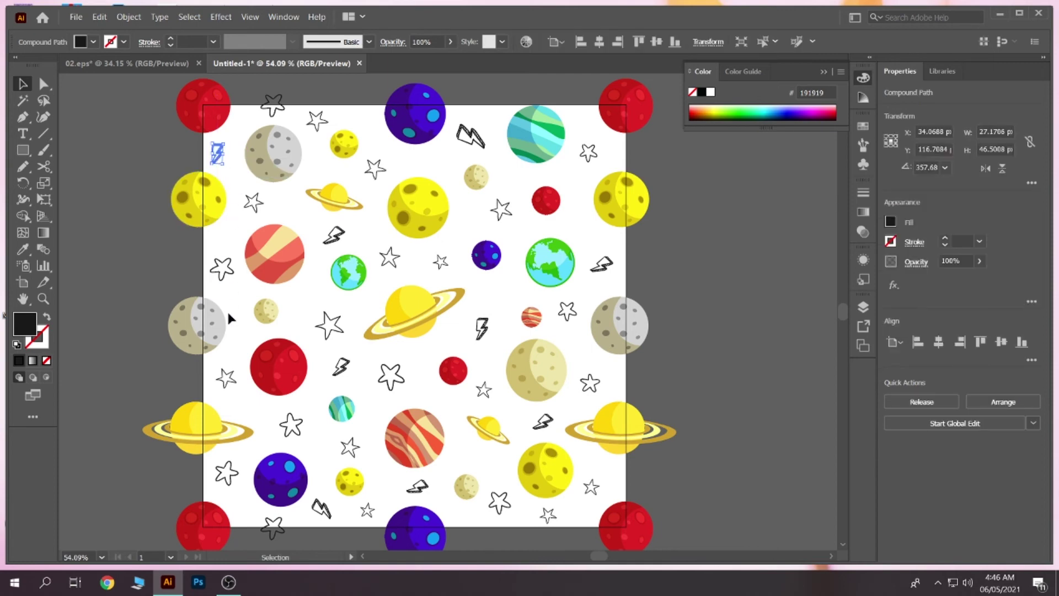
Step: Shift a star slightly left and place a lightning bolt between the top planets
{"action": "left_click_drag", "start_coordinate": [220, 388], "coordinate": [215, 387]}
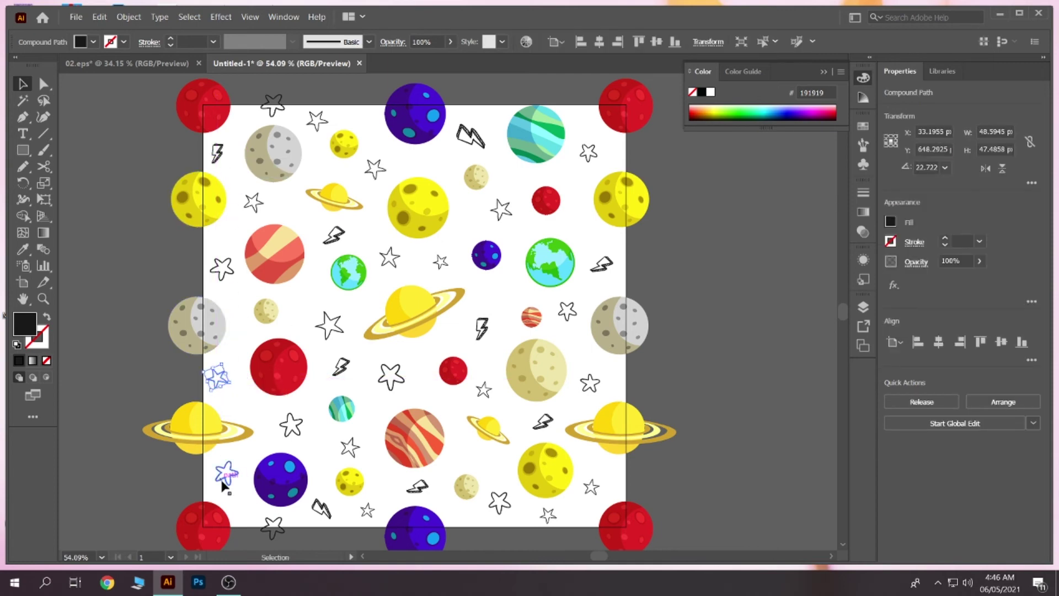
{"action": "left_click_drag", "start_coordinate": [222, 485], "coordinate": [219, 482]}
{"action": "left_click_drag", "start_coordinate": [469, 144], "coordinate": [475, 137]}
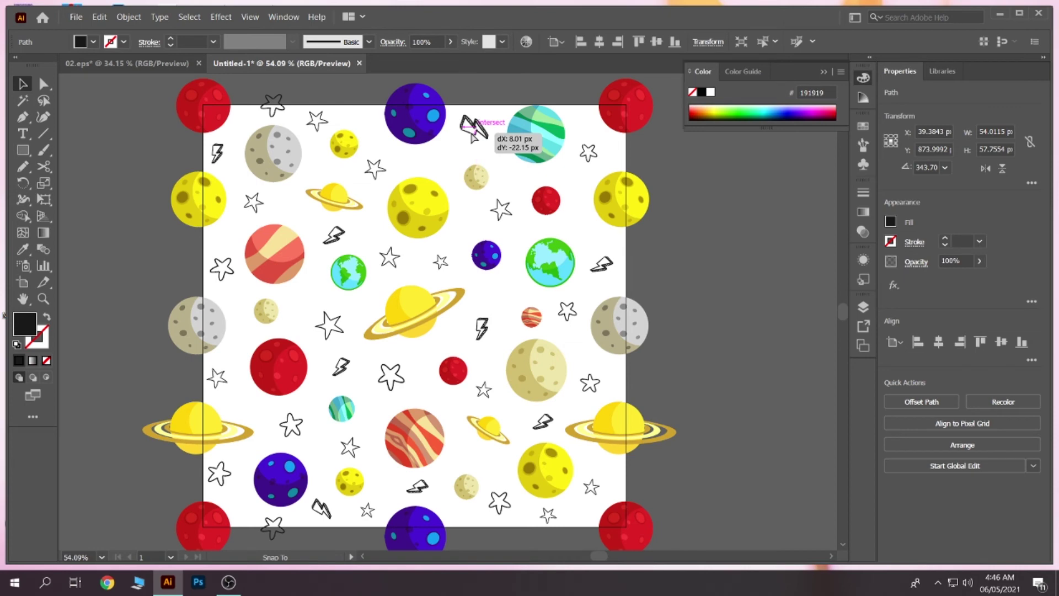
{"action": "left_click_drag", "start_coordinate": [475, 137], "coordinate": [479, 138]}
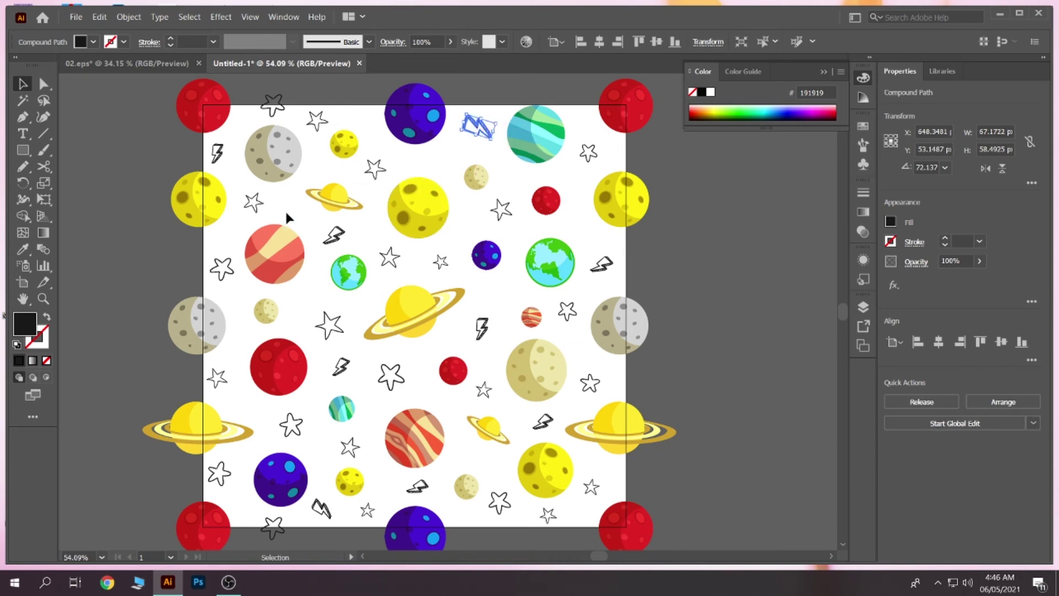
Step: Duplicate a star into the gap below the purple planet near the top
{"action": "left_click_drag", "start_coordinate": [227, 271], "coordinate": [433, 164]}
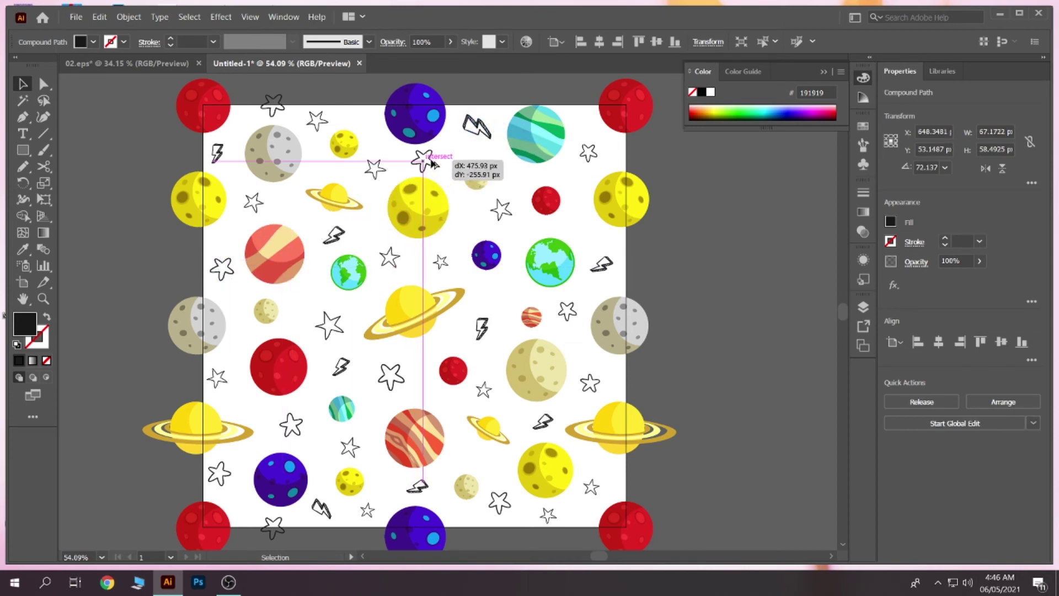
{"action": "left_click_drag", "start_coordinate": [433, 164], "coordinate": [440, 161]}
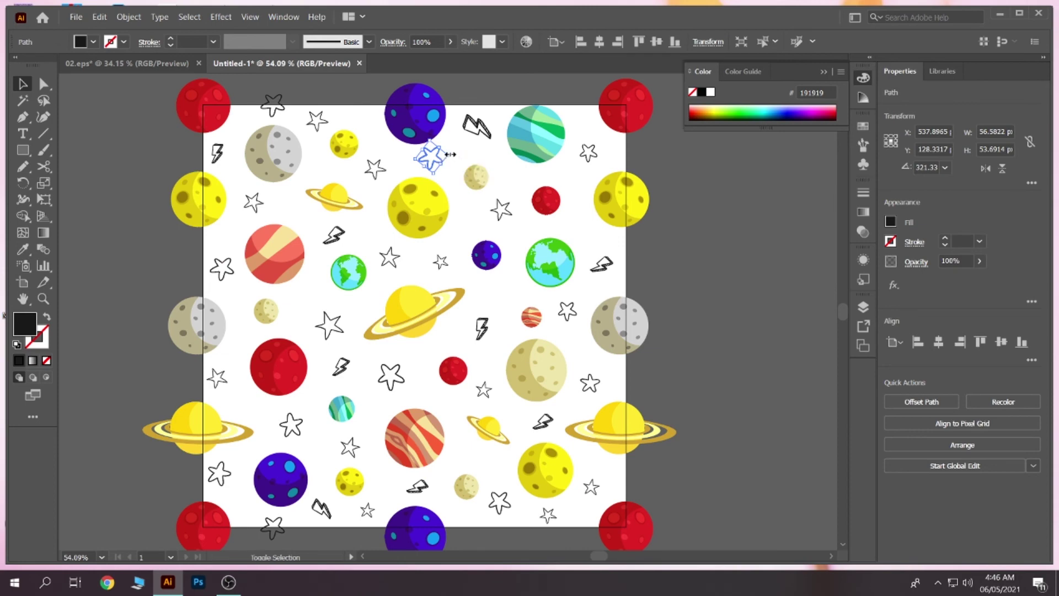
{"action": "left_click", "coordinate": [452, 148]}
{"action": "left_click_drag", "start_coordinate": [432, 161], "coordinate": [441, 160]}
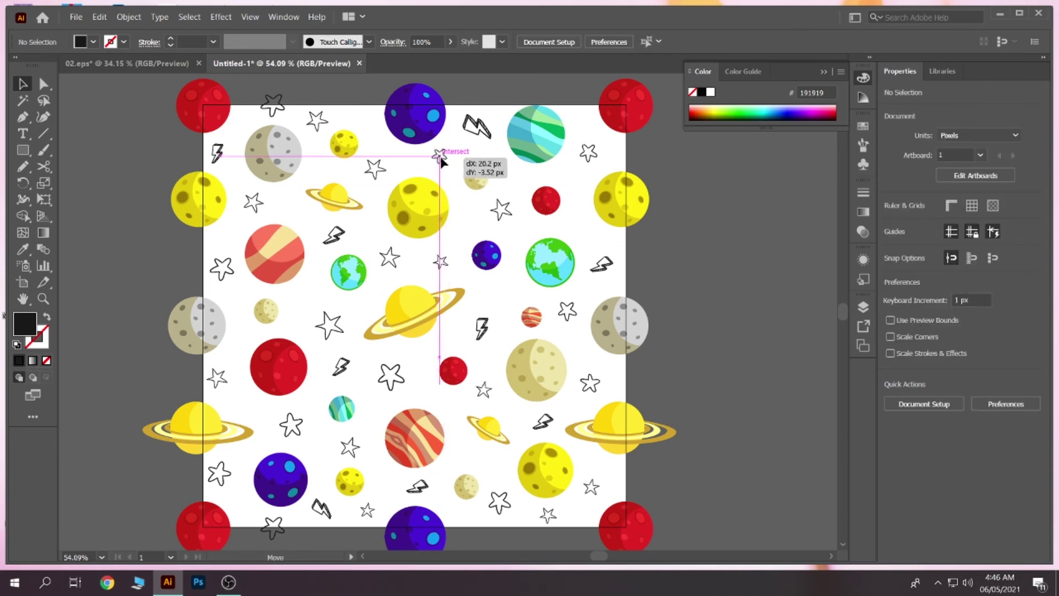
{"action": "left_click_drag", "start_coordinate": [441, 160], "coordinate": [440, 158]}
{"action": "left_click", "coordinate": [476, 151]}
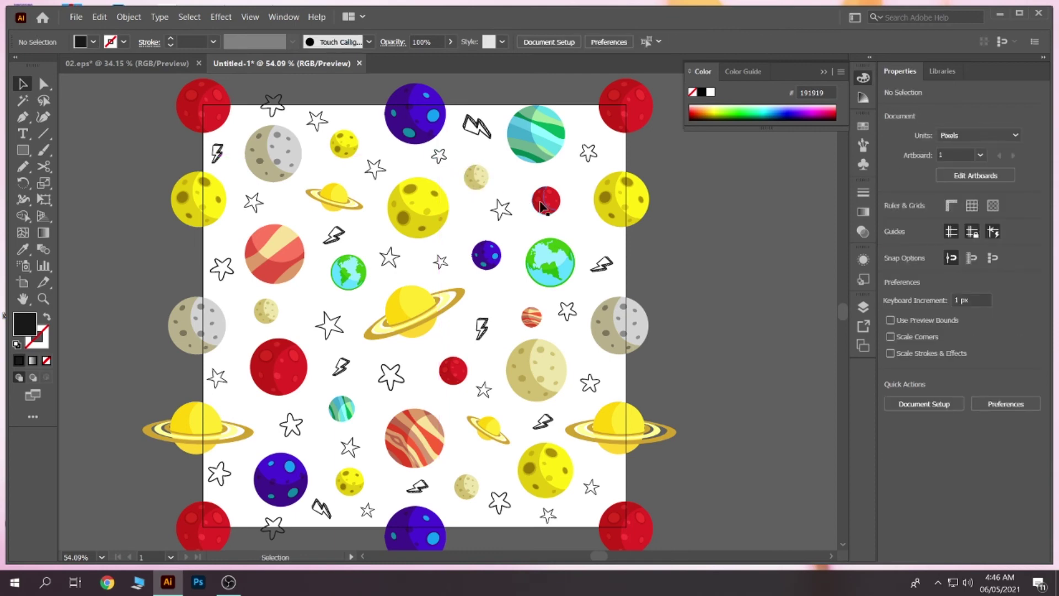
Step: Move a star next to the large central ringed planet
{"action": "key", "text": "z"}
{"action": "left_click_drag", "start_coordinate": [687, 240], "coordinate": [643, 248]}
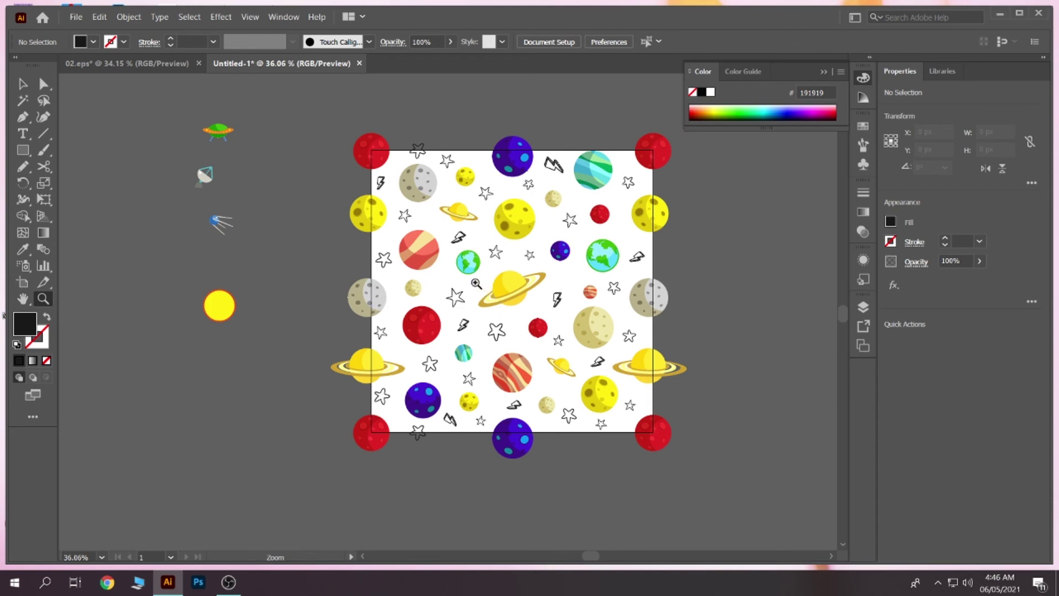
{"action": "left_click_drag", "start_coordinate": [455, 273], "coordinate": [512, 310]}
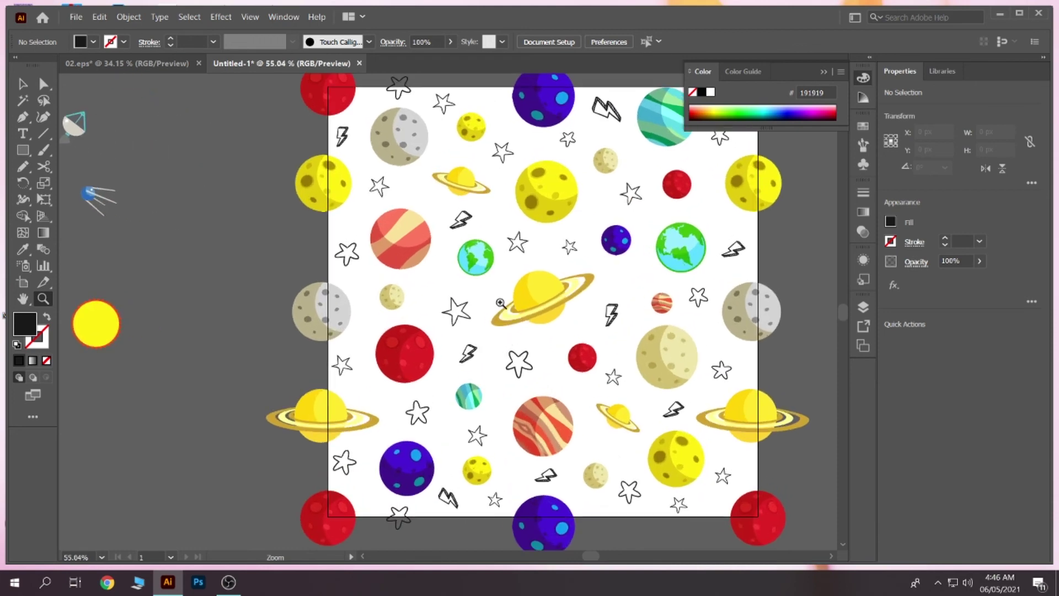
{"action": "key", "text": "v"}
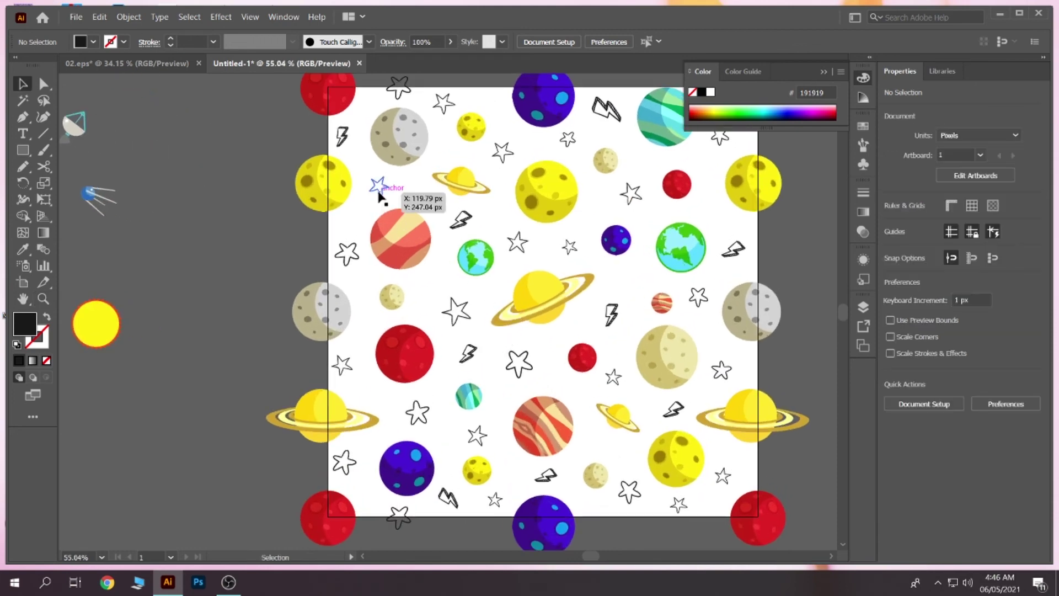
{"action": "left_click_drag", "start_coordinate": [448, 313], "coordinate": [439, 307]}
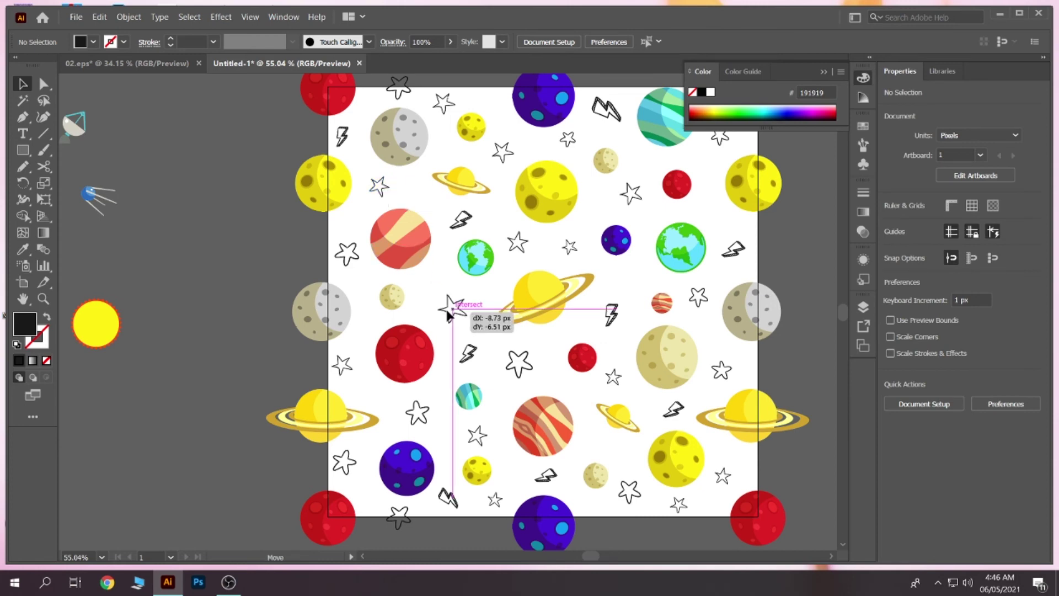
{"action": "left_click_drag", "start_coordinate": [438, 302], "coordinate": [441, 303]}
{"action": "left_click", "coordinate": [474, 306]}
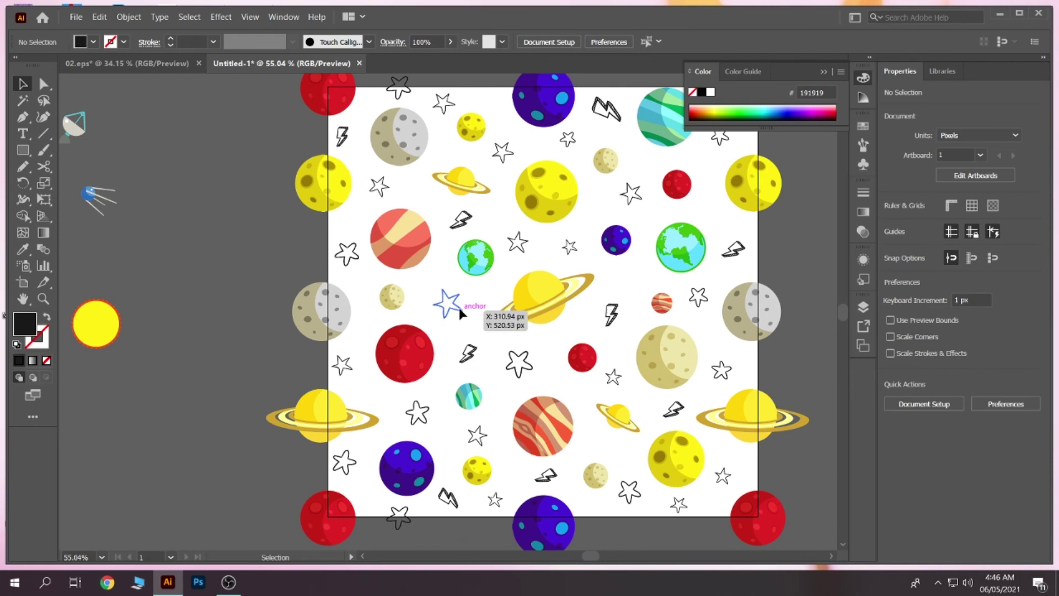
Step: Enlarge the star beside the ringed planet and the small star near the left edge
{"action": "left_click", "coordinate": [460, 310]}
{"action": "left_click_drag", "start_coordinate": [468, 315], "coordinate": [470, 316]}
{"action": "left_click", "coordinate": [490, 301]}
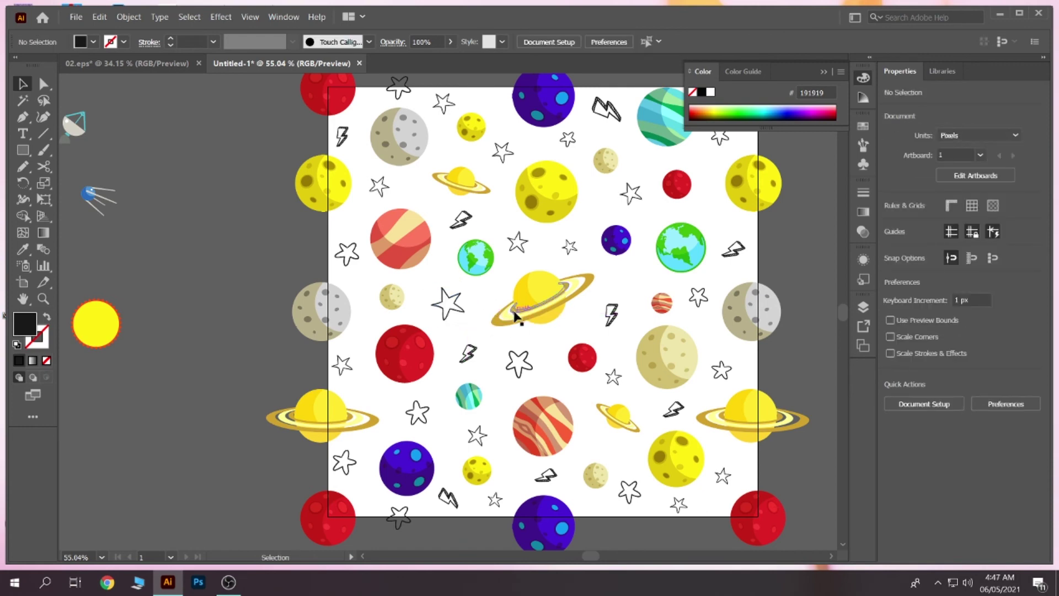
{"action": "left_click", "coordinate": [355, 369]}
{"action": "left_click_drag", "start_coordinate": [358, 374], "coordinate": [356, 375]}
{"action": "left_click", "coordinate": [353, 375]}
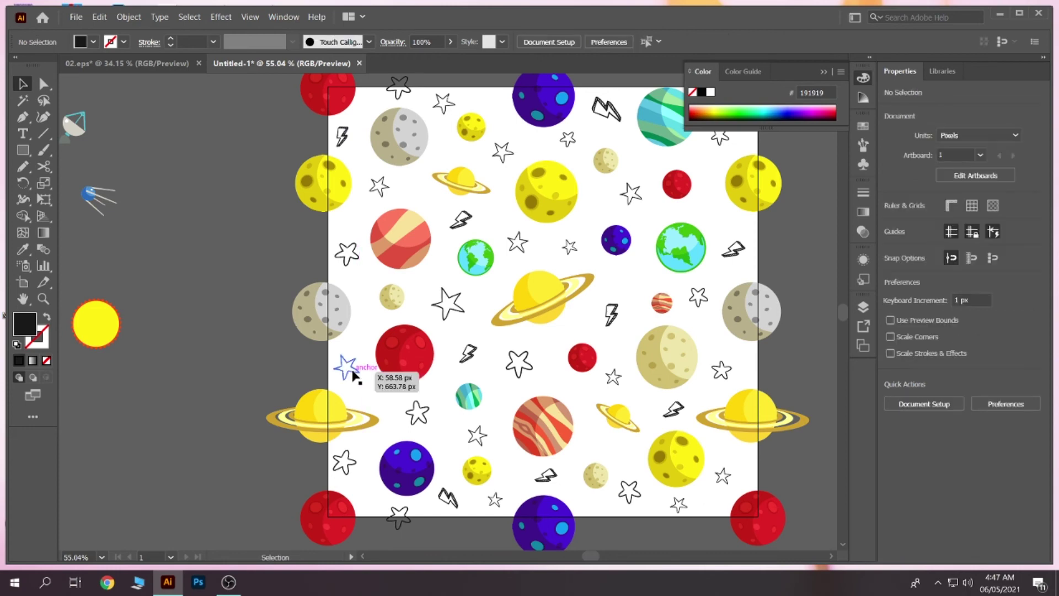
{"action": "left_click", "coordinate": [353, 375]}
Step: Zoom out and reframe the view to show the whole tile
{"action": "key", "text": "z"}
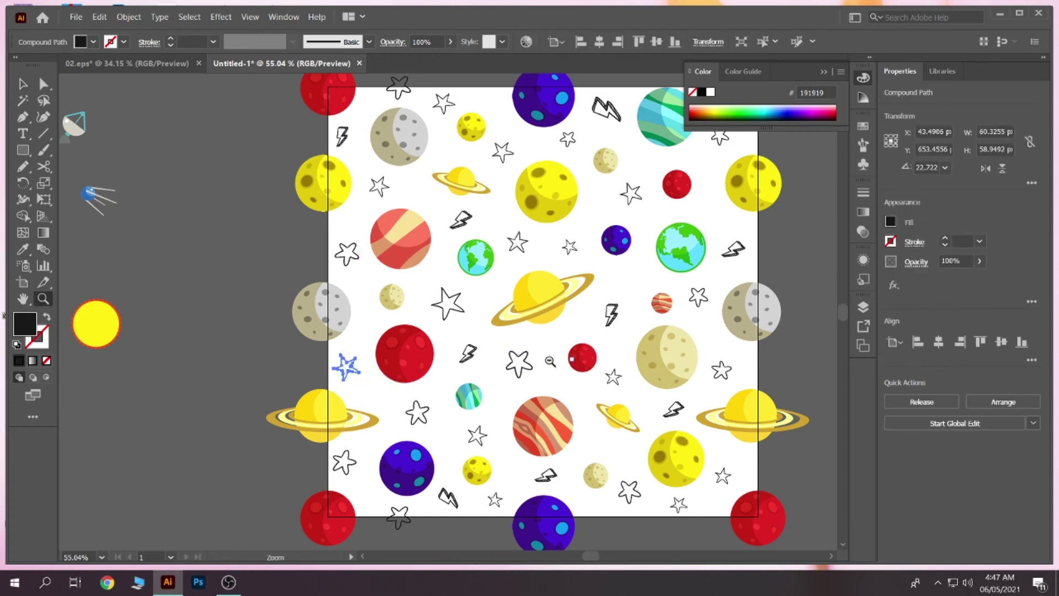
{"action": "left_click", "coordinate": [553, 357], "text": "alt"}
{"action": "left_click", "coordinate": [554, 356], "text": "alt"}
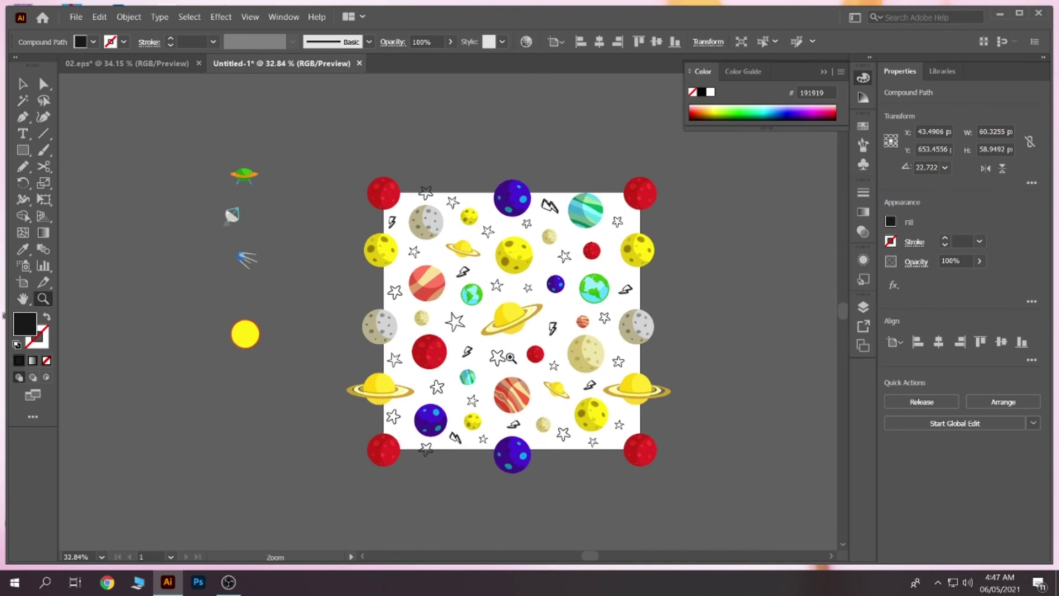
{"action": "key", "text": "v"}
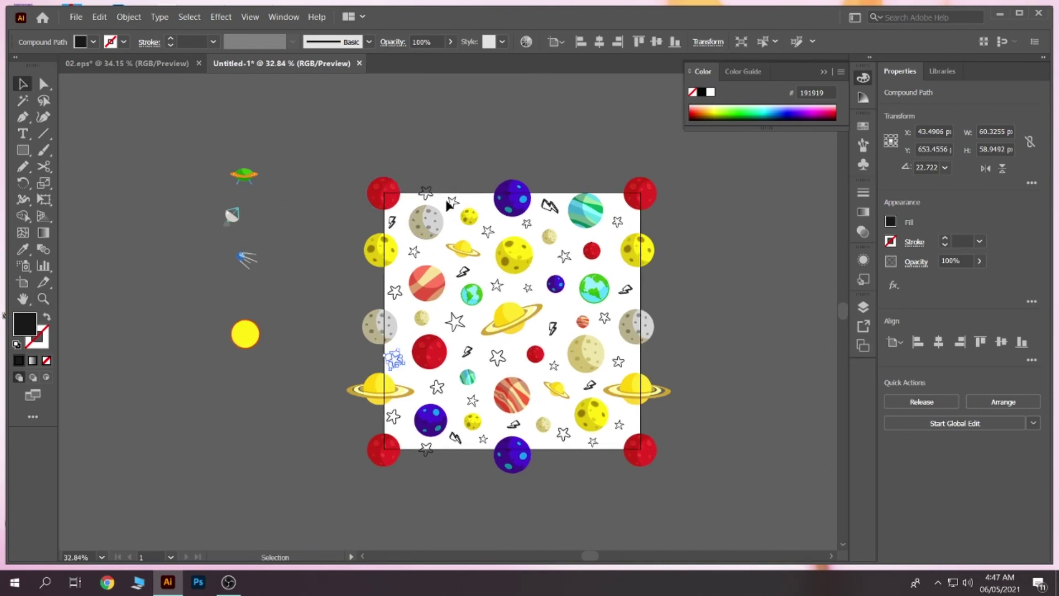
{"action": "key", "text": "z"}
{"action": "mouse_move", "coordinate": [467, 237]}
{"action": "left_mouse_down"}
{"action": "mouse_move", "coordinate": [521, 257]}
{"action": "mouse_move", "coordinate": [397, 208]}
{"action": "left_mouse_up"}
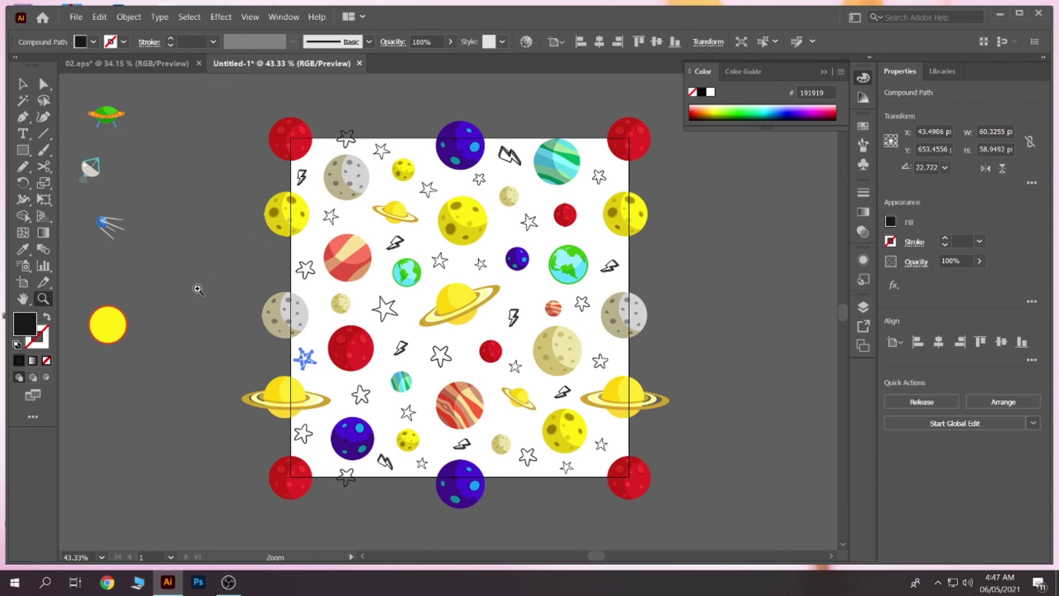
{"action": "left_click", "coordinate": [23, 150]}
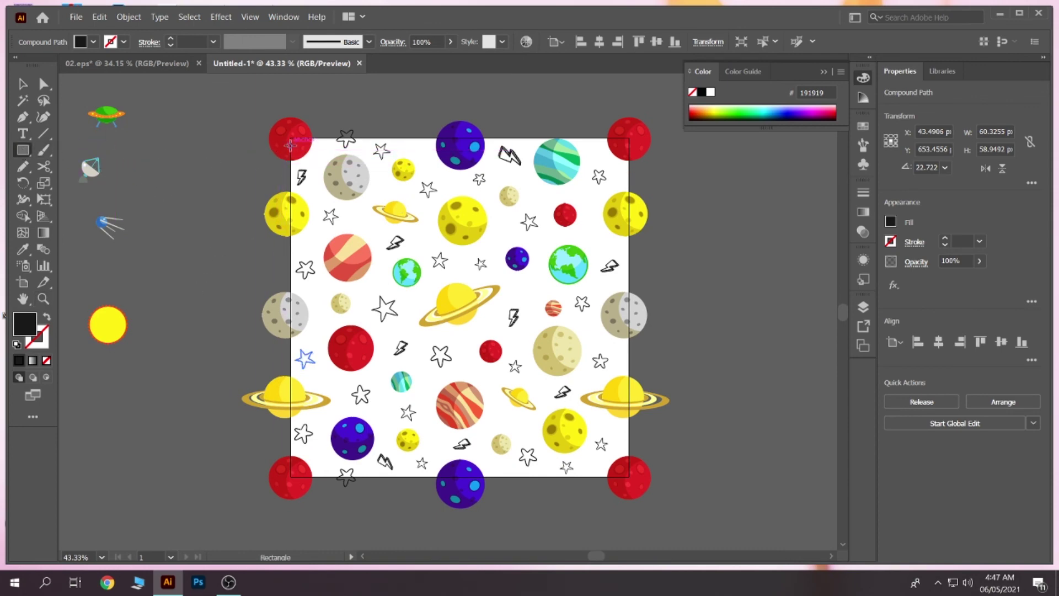
Step: Draw a black square covering the artboard and send it behind the pattern
{"action": "left_click_drag", "start_coordinate": [290, 138], "coordinate": [621, 386]}
{"action": "left_click_drag", "start_coordinate": [589, 348], "coordinate": [628, 475]}
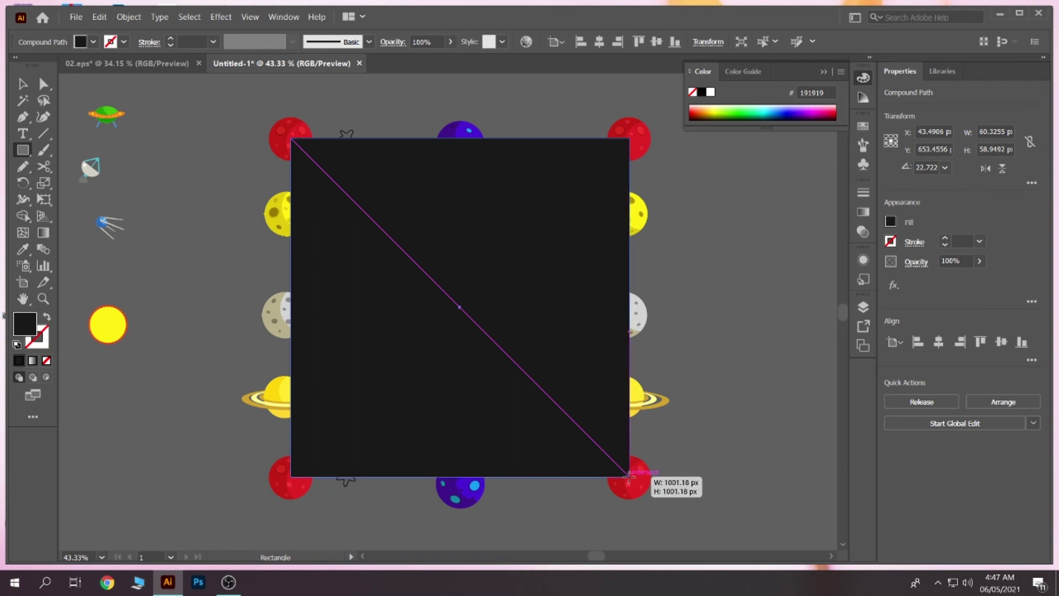
{"action": "left_click_drag", "start_coordinate": [629, 475], "coordinate": [629, 475]}
{"action": "left_click_drag", "start_coordinate": [628, 475], "coordinate": [628, 475]}
{"action": "key", "text": "ctrl+shift+bracketleft"}
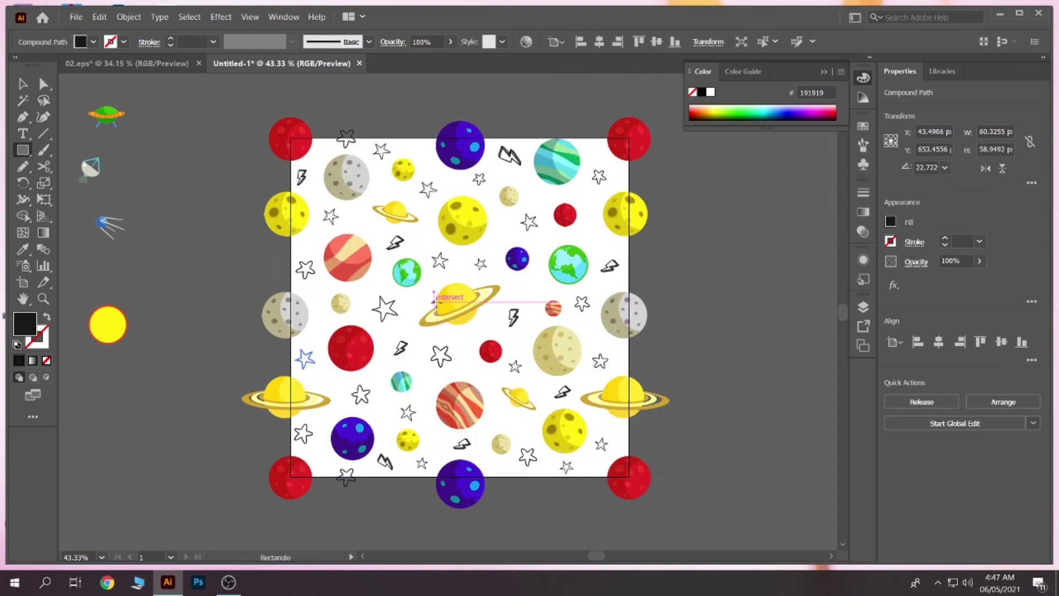
Step: Centre the black square on the artboard, resize it to about 979 px, then delete it
{"action": "left_click_drag", "start_coordinate": [457, 301], "coordinate": [609, 454]}
{"action": "left_click", "coordinate": [600, 43]}
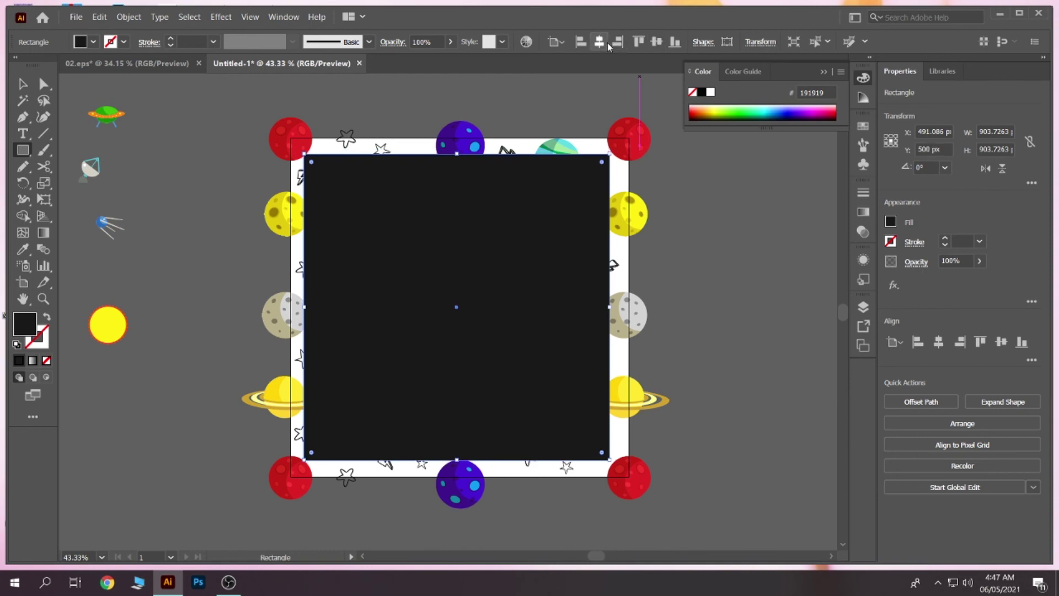
{"action": "left_click", "coordinate": [600, 42]}
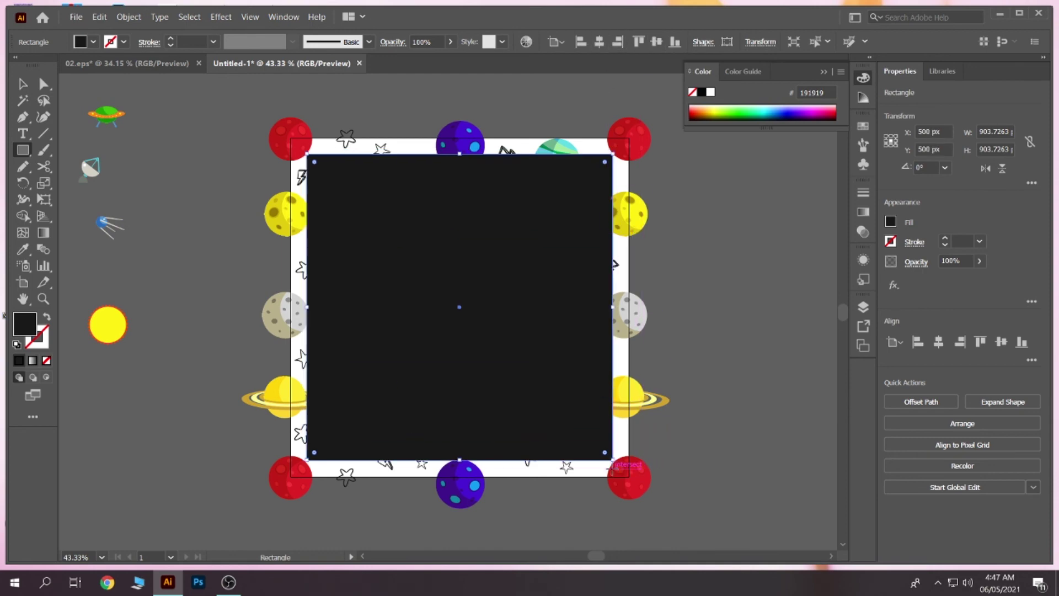
{"action": "left_click_drag", "start_coordinate": [613, 462], "coordinate": [629, 480]}
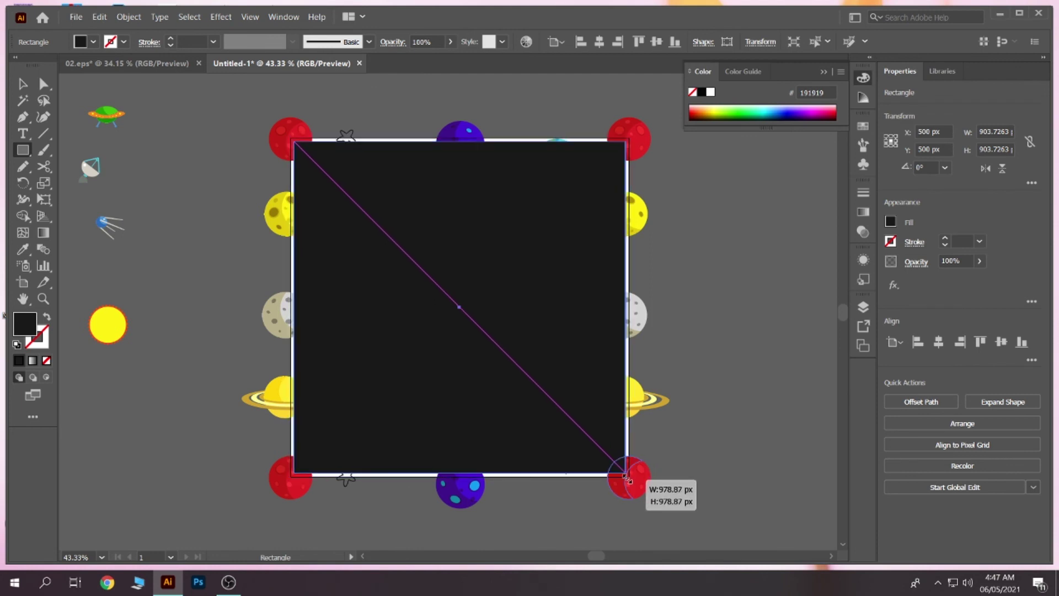
{"action": "left_click_drag", "start_coordinate": [629, 480], "coordinate": [620, 471]}
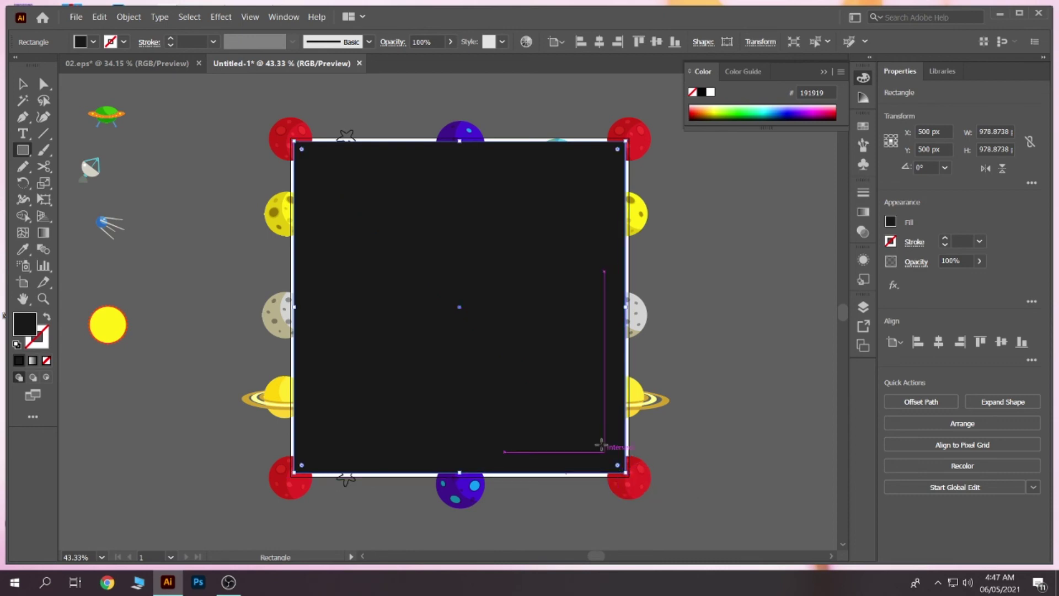
{"action": "key", "text": "Delete"}
Step: Create a 1000 × 1000 px square and align it centred on the artboard
{"action": "left_click", "coordinate": [458, 300]}
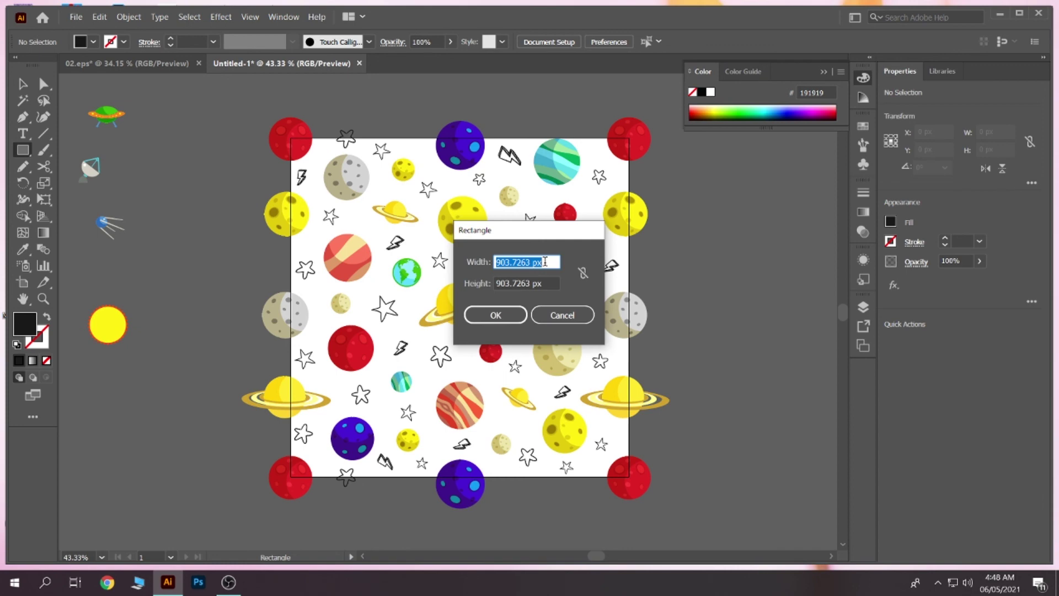
{"action": "type", "text": "1000"}
{"action": "left_click", "coordinate": [529, 282]}
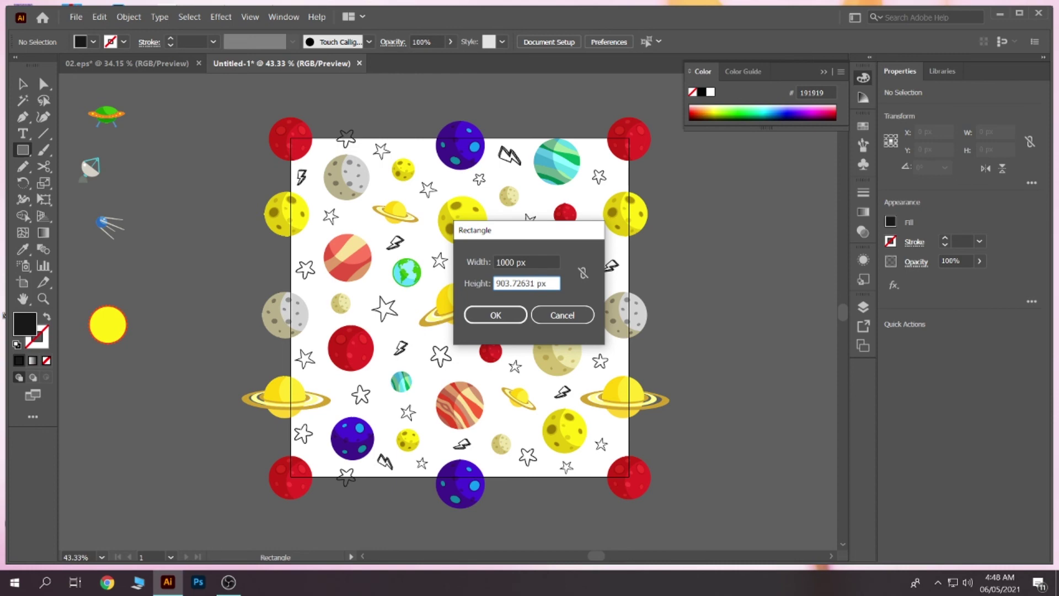
{"action": "key", "text": "BackSpace"}
{"action": "key", "text": "BackSpace"}
{"action": "key", "text": "BackSpace"}
{"action": "type", "text": "00"}
{"action": "left_click", "coordinate": [496, 315]}
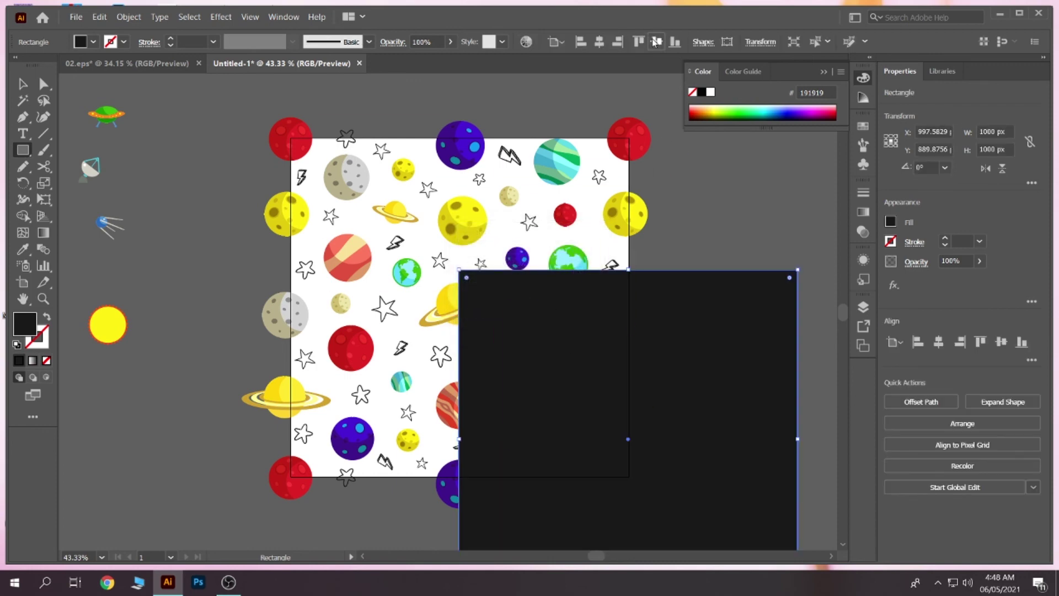
{"action": "left_click", "coordinate": [638, 41]}
{"action": "left_click", "coordinate": [599, 41]}
Step: Cancel the stray rectangle prompt and set the square's fill to None
{"action": "right_click", "coordinate": [582, 163]}
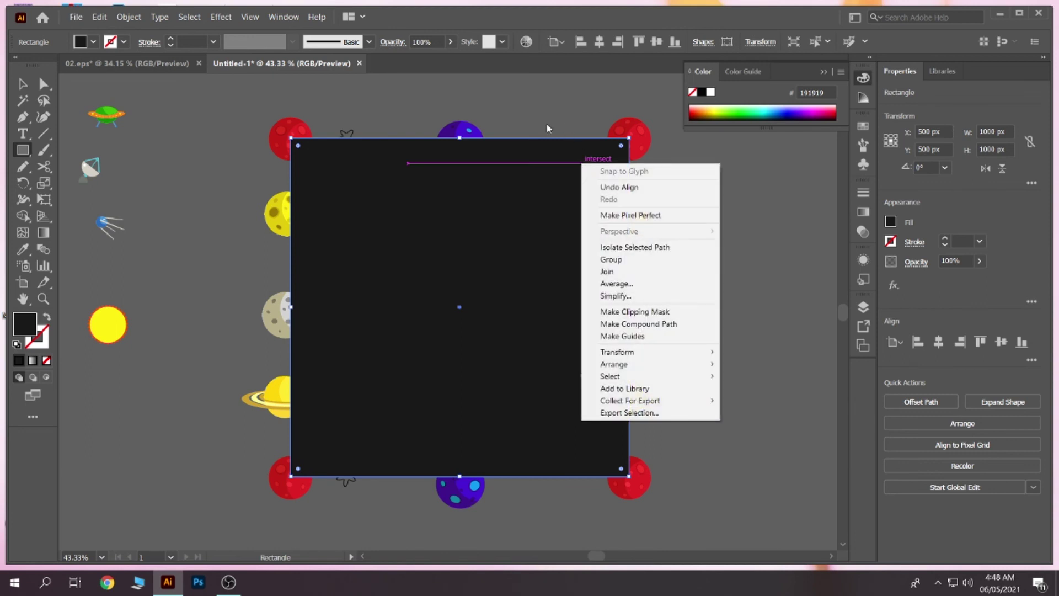
{"action": "left_click", "coordinate": [200, 214]}
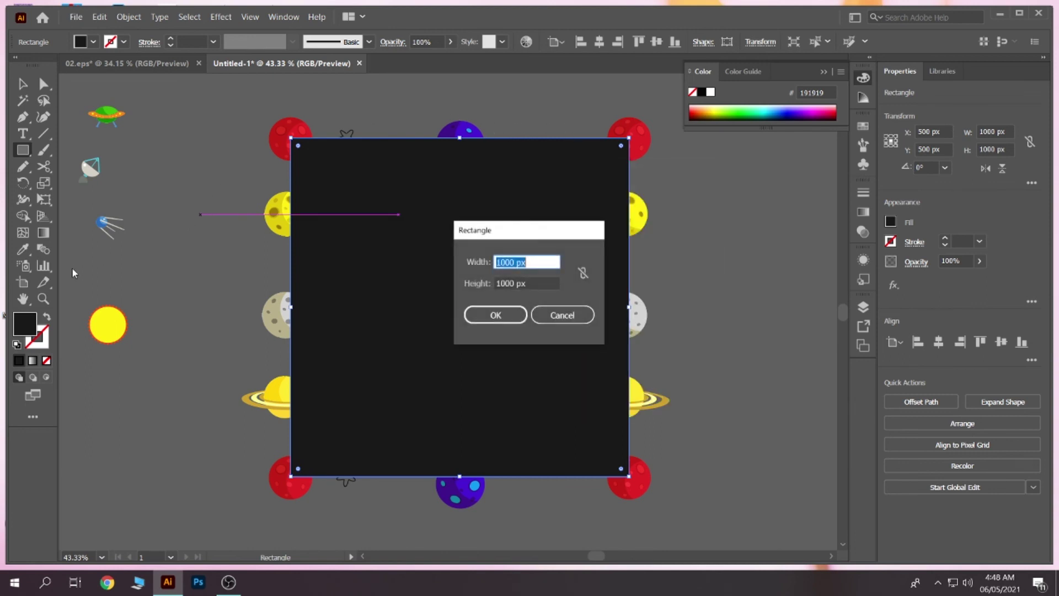
{"action": "left_click", "coordinate": [561, 315]}
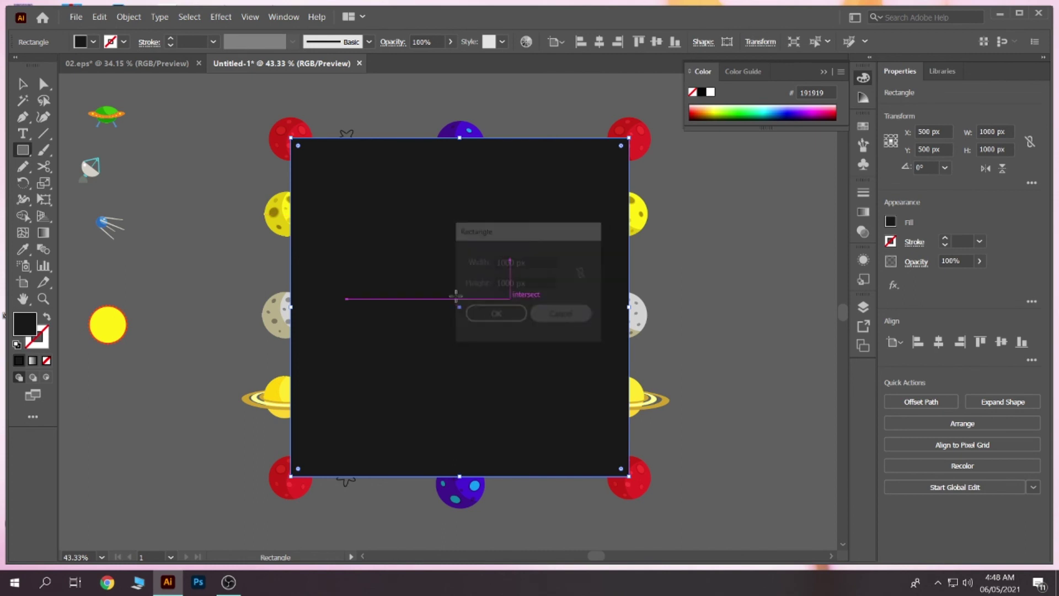
{"action": "left_click", "coordinate": [23, 84]}
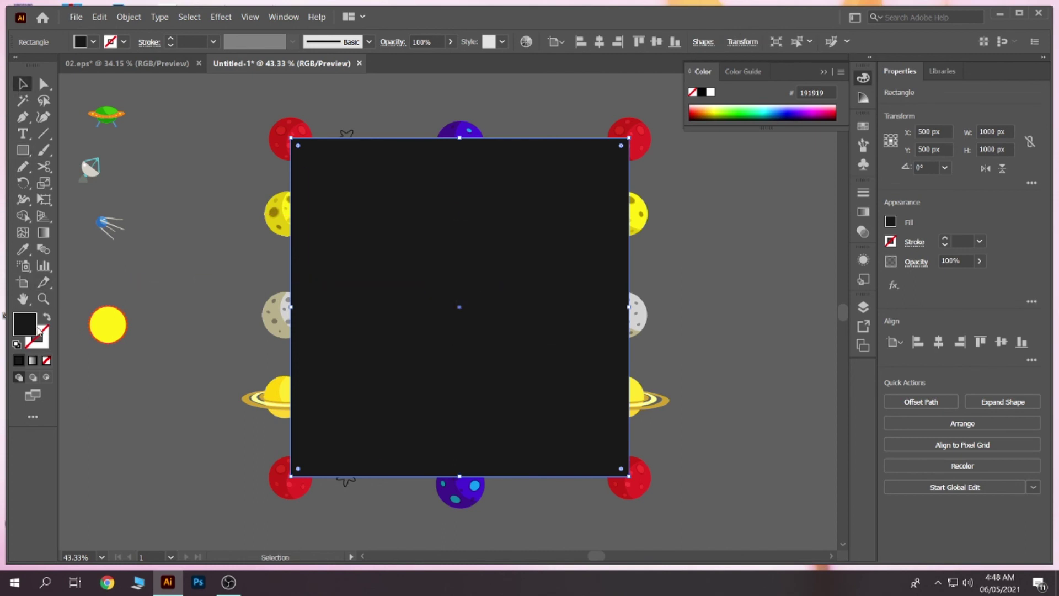
{"action": "left_click", "coordinate": [47, 362]}
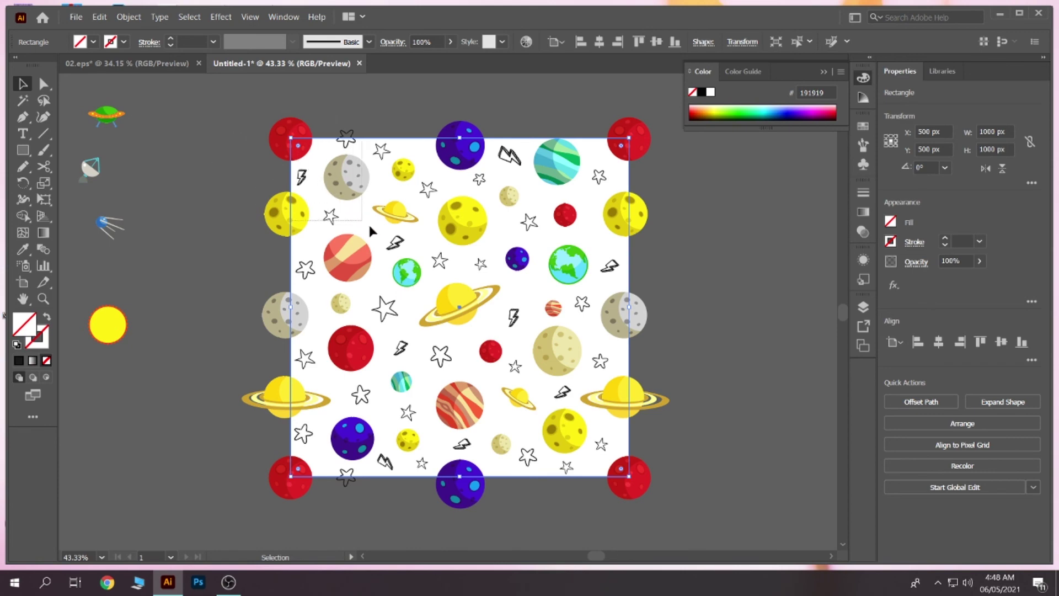
Step: Select the pattern and square together and make a clipping mask
{"action": "left_click_drag", "start_coordinate": [674, 510], "coordinate": [240, 113]}
{"action": "right_click", "coordinate": [499, 162]}
{"action": "left_click", "coordinate": [573, 259]}
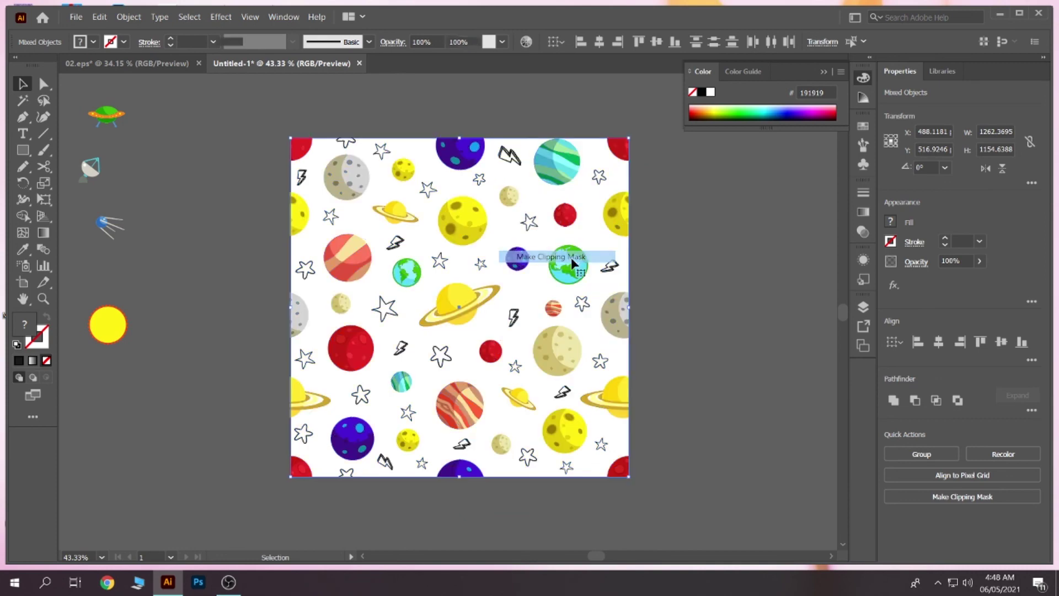
{"action": "left_click", "coordinate": [660, 238]}
Step: Zoom in and out to inspect the clipped edges of the tile
{"action": "key", "text": "z"}
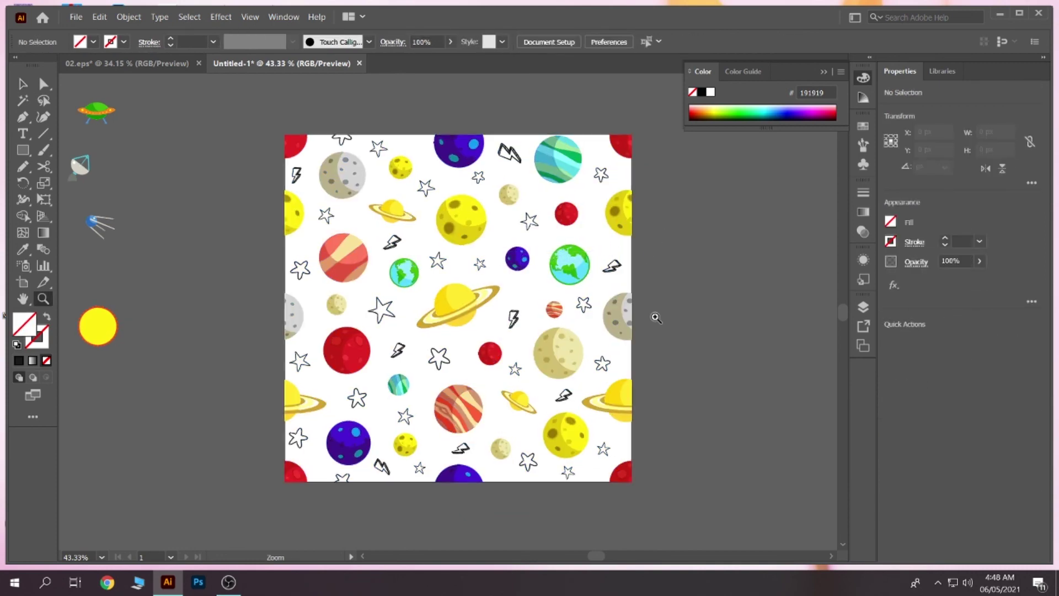
{"action": "left_click_drag", "start_coordinate": [547, 307], "coordinate": [607, 321]}
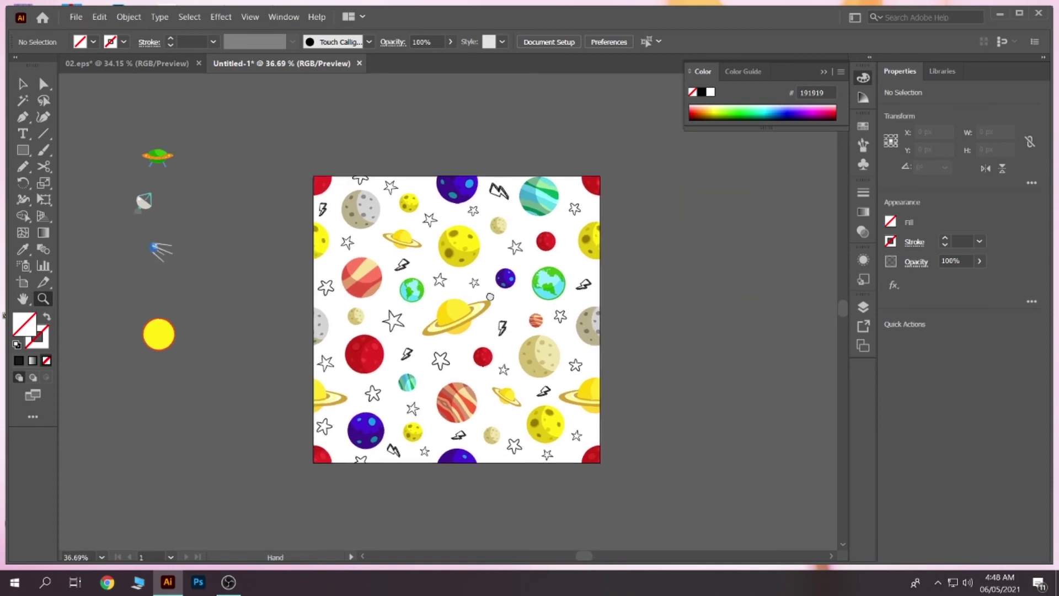
{"action": "mouse_move", "coordinate": [606, 321]}
{"action": "left_mouse_down"}
{"action": "mouse_move", "coordinate": [324, 315]}
{"action": "mouse_move", "coordinate": [182, 214]}
{"action": "left_mouse_up"}
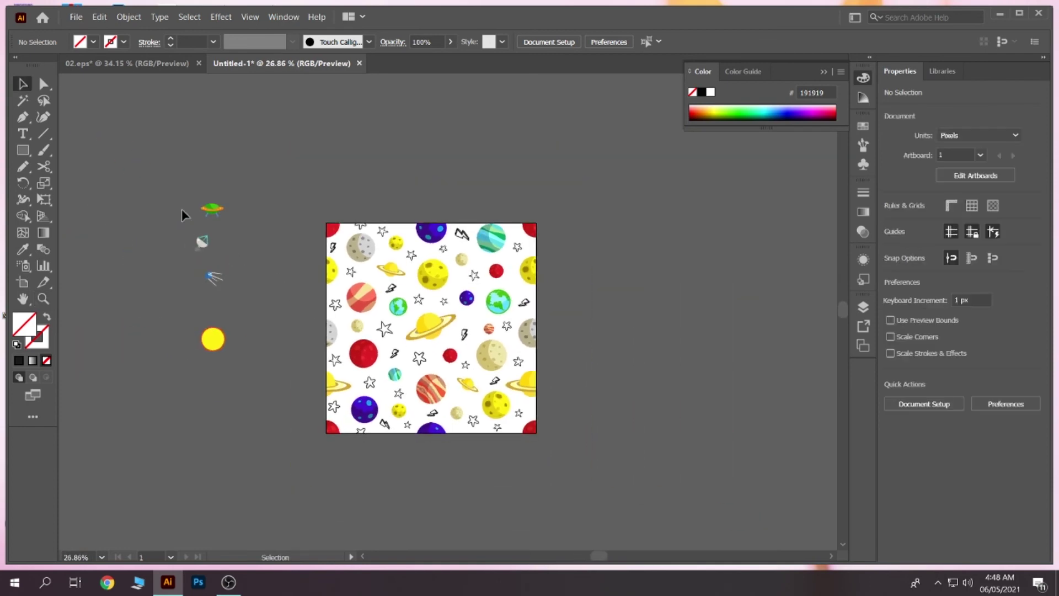
{"action": "key", "text": "z"}
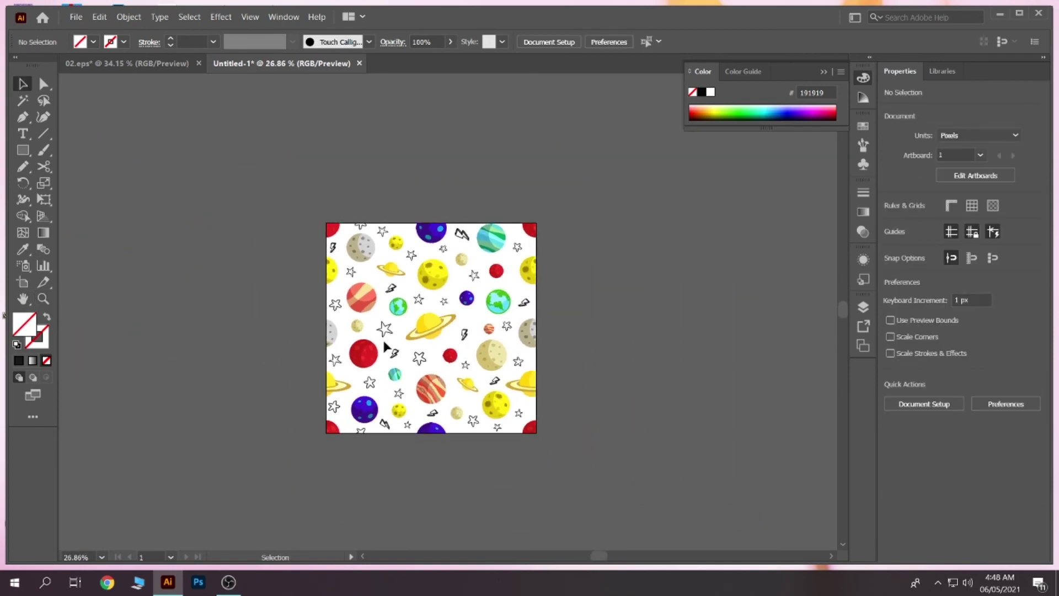
{"action": "left_click_drag", "start_coordinate": [447, 350], "coordinate": [496, 352]}
{"action": "left_click_drag", "start_coordinate": [359, 304], "coordinate": [305, 255]}
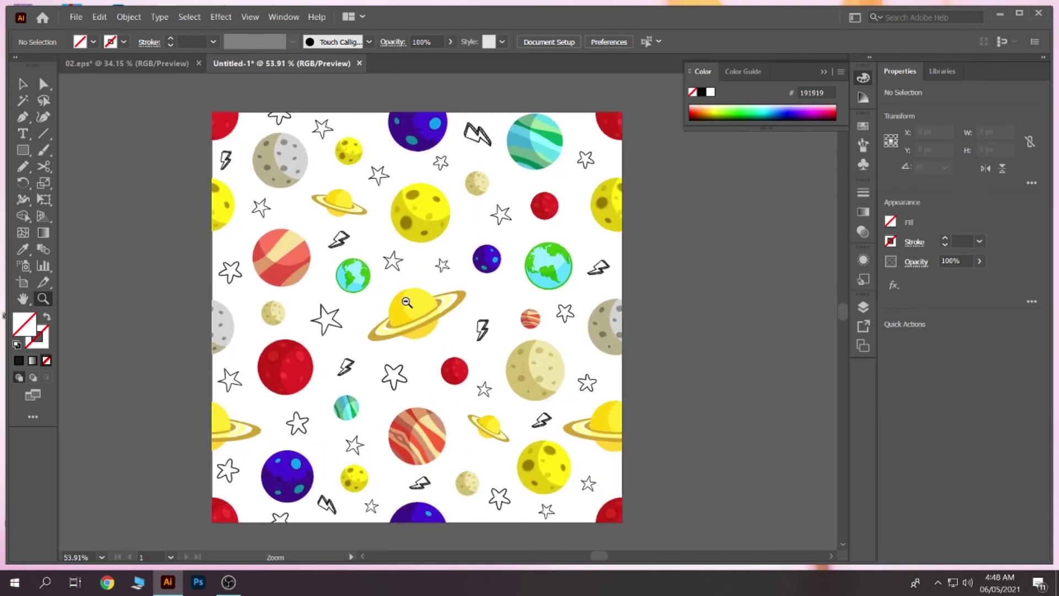
{"action": "key", "text": "v"}
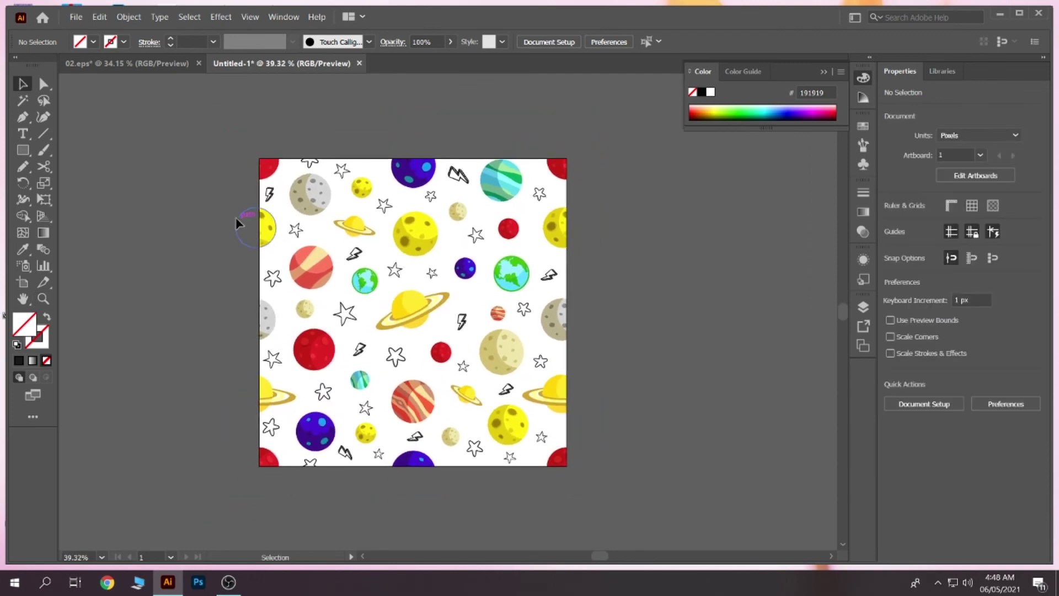
{"action": "left_click", "coordinate": [267, 232]}
{"action": "left_click", "coordinate": [211, 193]}
{"action": "left_click", "coordinate": [23, 150]}
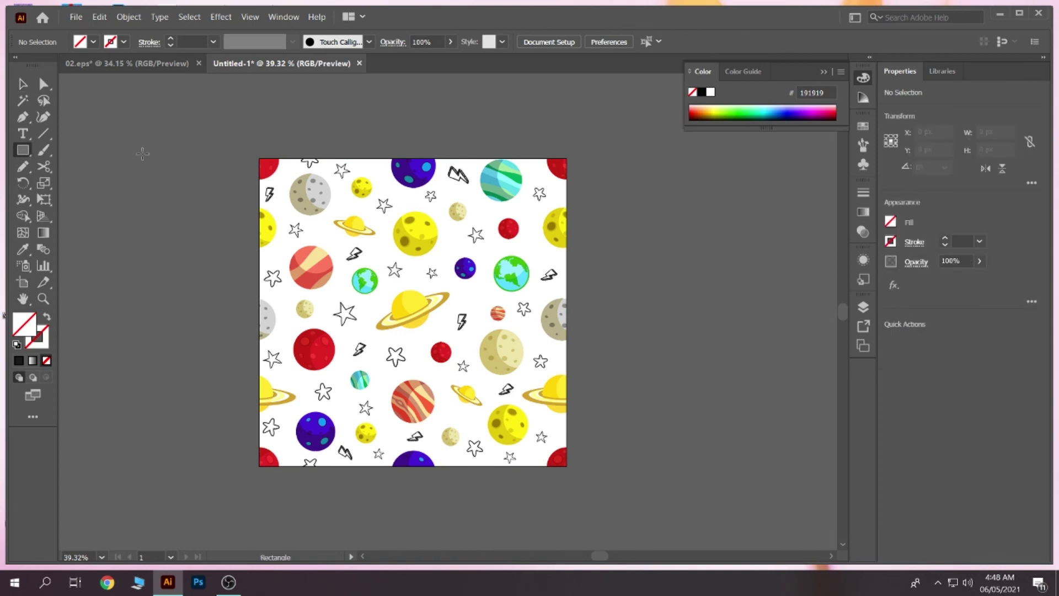
Step: Draw an artboard-covering rectangle filled #191919 and send it to the back
{"action": "left_click_drag", "start_coordinate": [252, 151], "coordinate": [576, 474]}
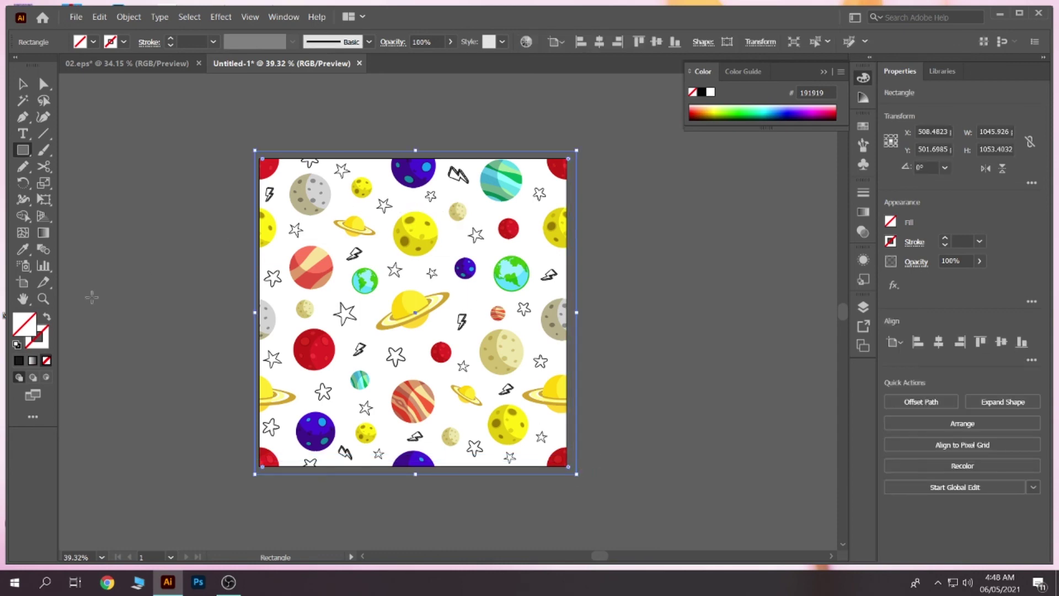
{"action": "left_click", "coordinate": [20, 360]}
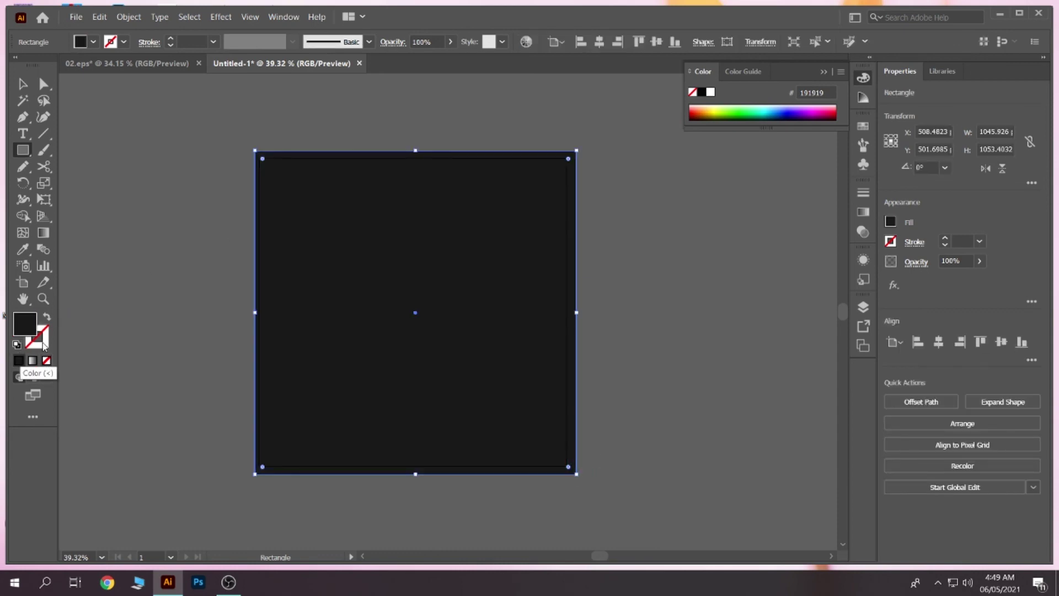
{"action": "right_click", "coordinate": [267, 203]}
{"action": "mouse_move", "coordinate": [300, 403]}
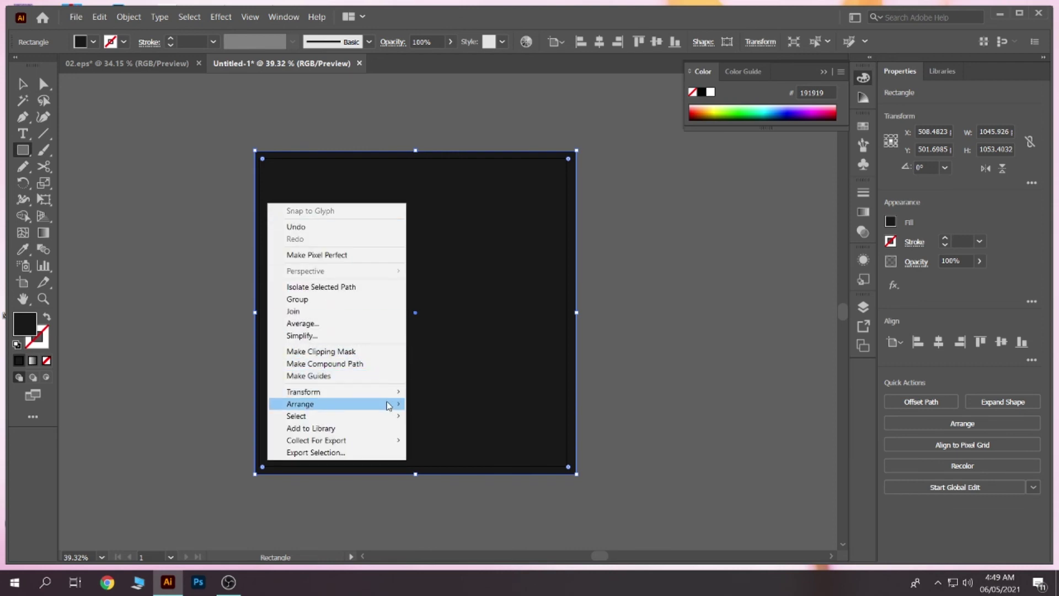
{"action": "left_click", "coordinate": [465, 440]}
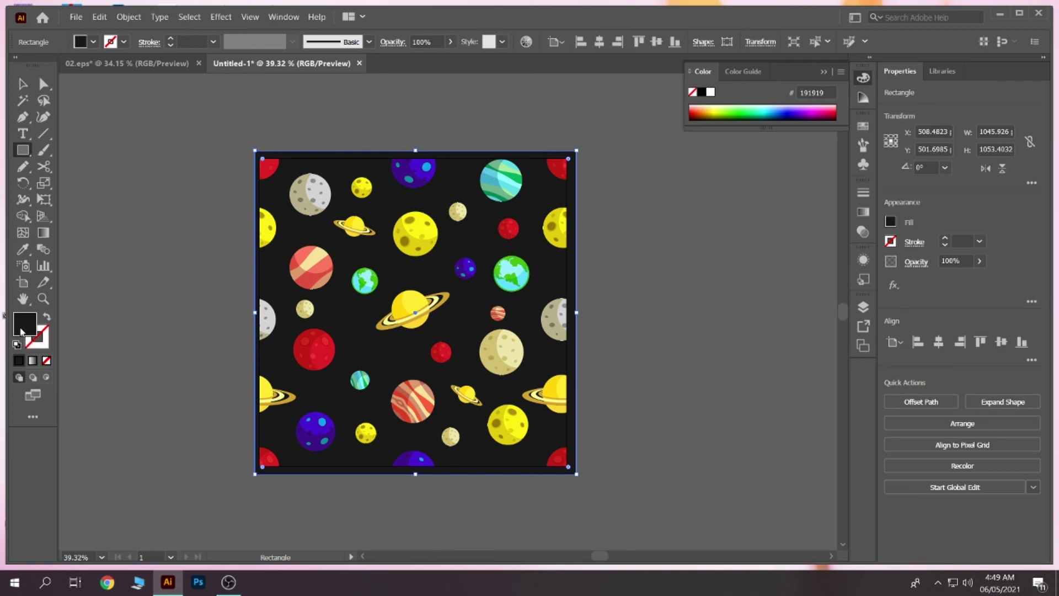
Step: Fill the background rectangle with bright cyan, then deselect it
{"action": "double_click", "coordinate": [21, 331]}
{"action": "left_click_drag", "start_coordinate": [541, 307], "coordinate": [544, 284]}
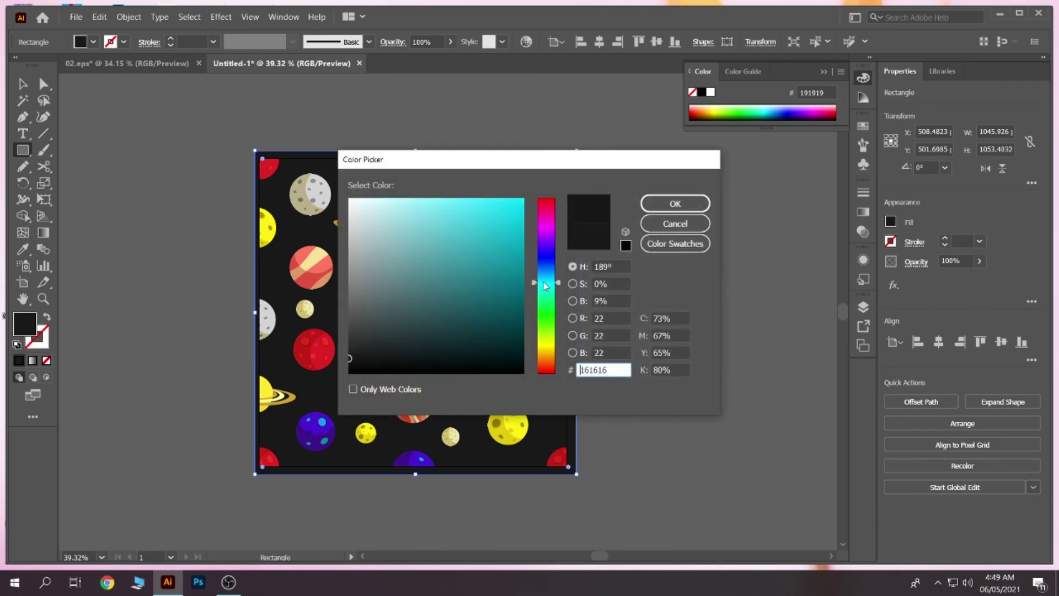
{"action": "left_click", "coordinate": [507, 217]}
{"action": "left_click", "coordinate": [675, 203]}
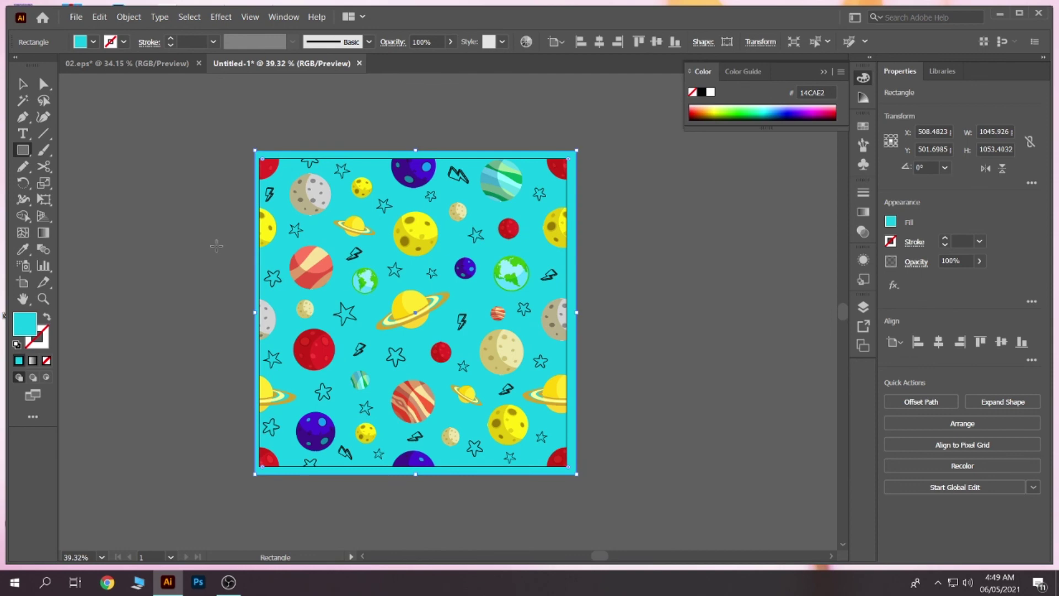
{"action": "key", "text": "ctrl+shift+a"}
{"action": "scroll", "coordinate": [551, 330], "scroll_direction": "up", "scroll_amount": 5}
{"action": "scroll", "coordinate": [573, 342], "scroll_direction": "down", "scroll_amount": 5}
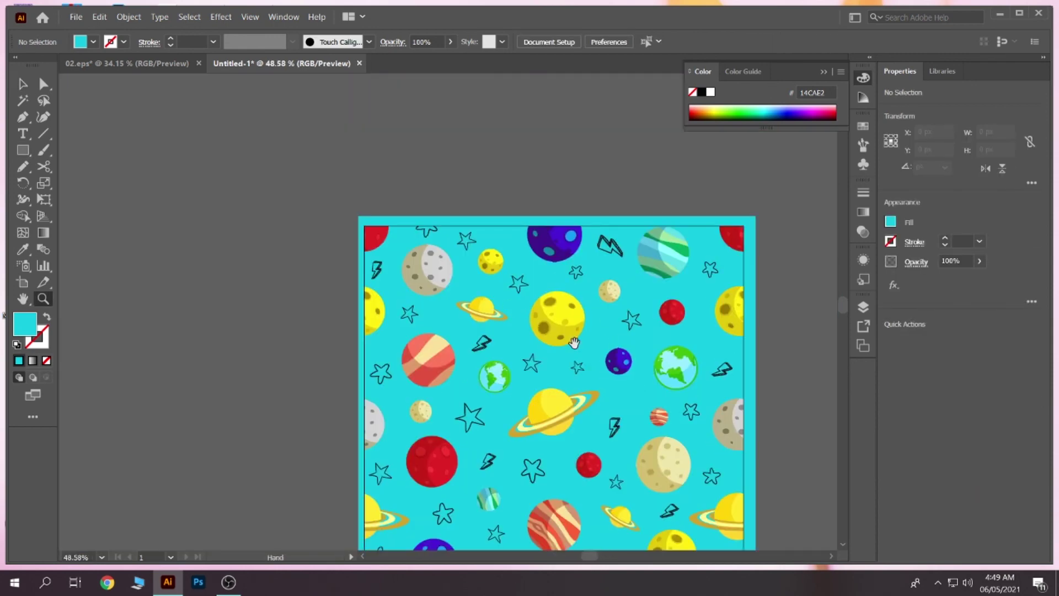
{"action": "left_click_drag", "start_coordinate": [574, 342], "coordinate": [441, 237]}
{"action": "scroll", "coordinate": [436, 369], "scroll_direction": "up", "scroll_amount": 3}
{"action": "scroll", "coordinate": [436, 369], "scroll_direction": "down", "scroll_amount": 2}
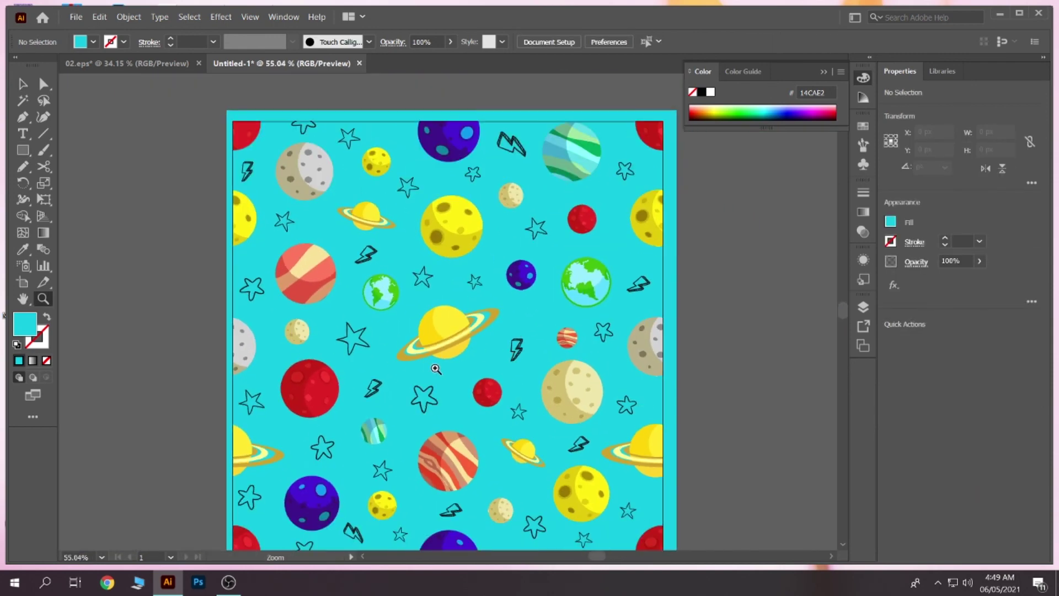
{"action": "scroll", "coordinate": [435, 369], "scroll_direction": "down", "scroll_amount": 2}
Step: Try dark teal shades on the background rectangle's fill
{"action": "double_click", "coordinate": [32, 329]}
{"action": "left_click", "coordinate": [449, 233]}
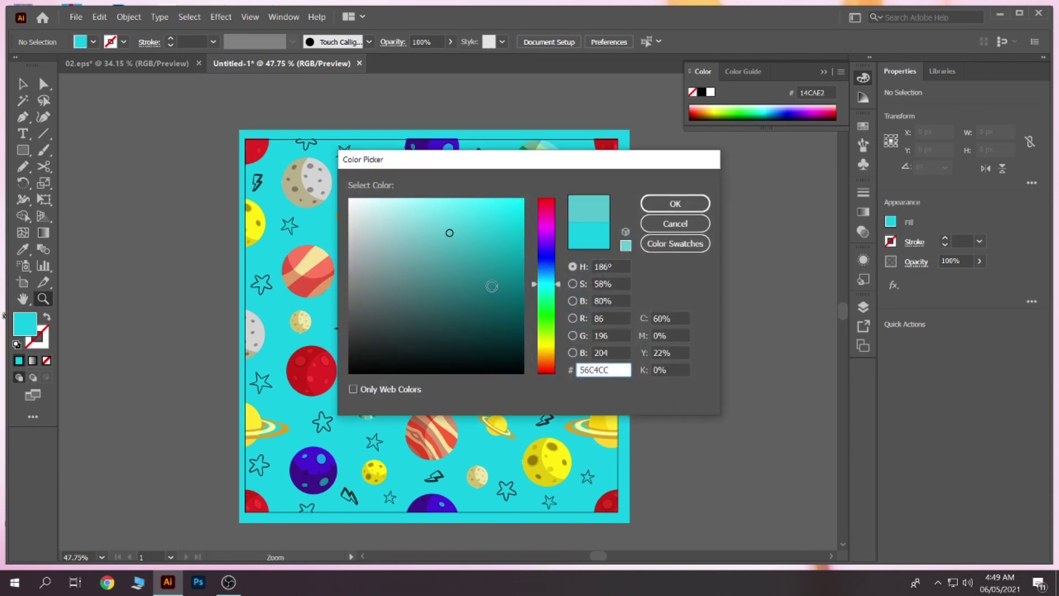
{"action": "left_click_drag", "start_coordinate": [491, 286], "coordinate": [509, 315]}
{"action": "left_click", "coordinate": [644, 204]}
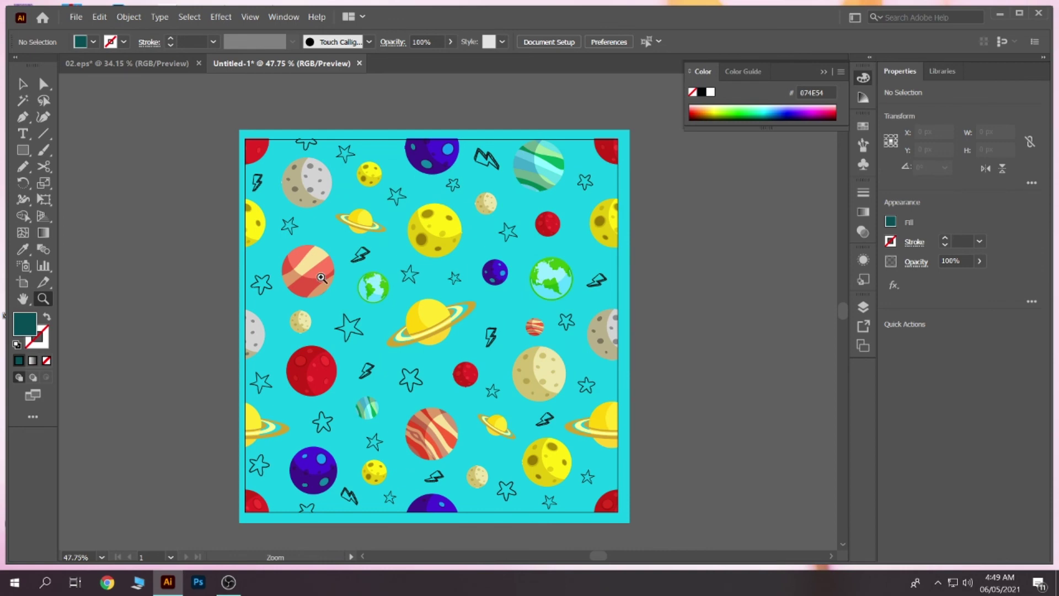
{"action": "key", "text": "v"}
{"action": "left_click", "coordinate": [326, 246]}
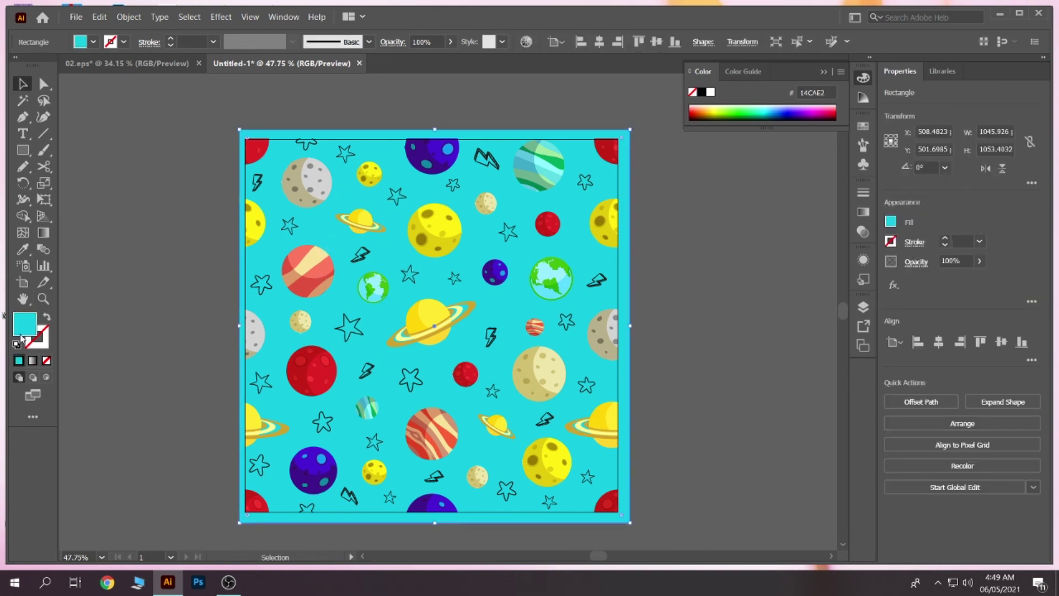
{"action": "double_click", "coordinate": [22, 330]}
{"action": "left_click", "coordinate": [514, 245]}
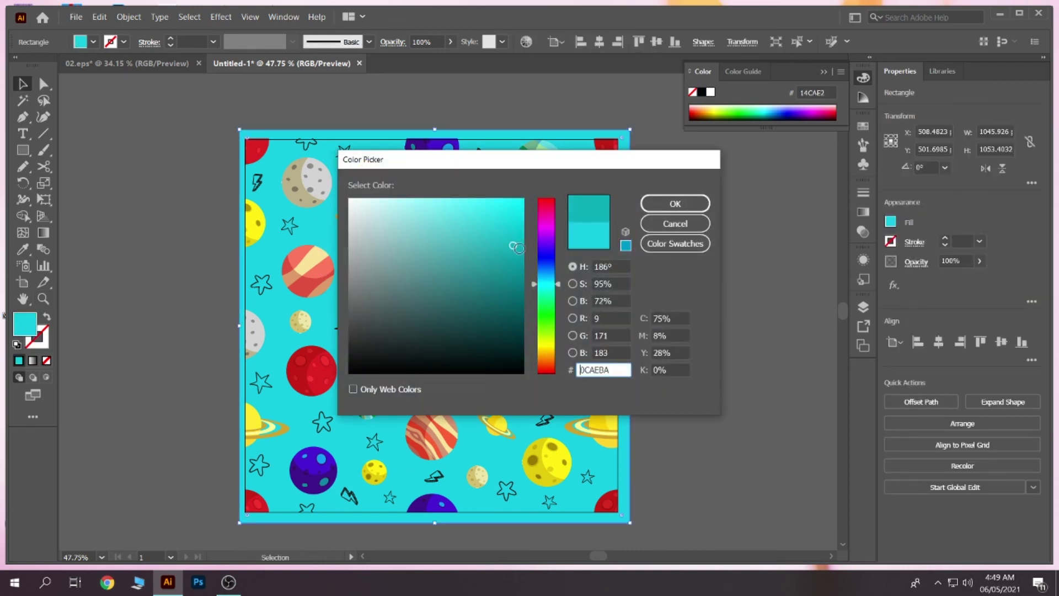
{"action": "left_click", "coordinate": [675, 203]}
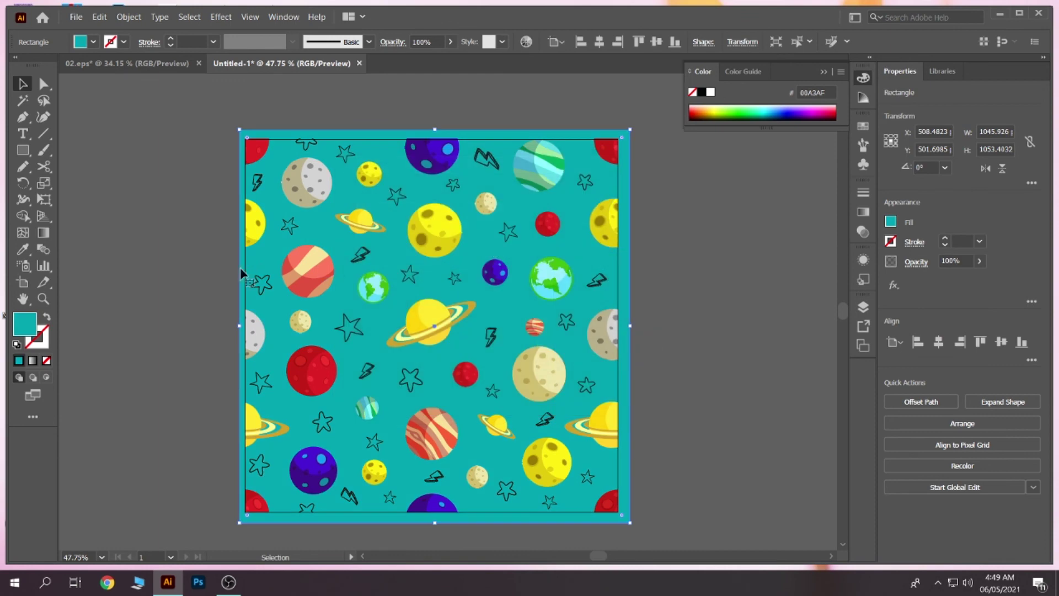
Step: Try blue, light blue and dark navy background fills
{"action": "double_click", "coordinate": [26, 322]}
{"action": "mouse_move", "coordinate": [555, 283]}
{"action": "left_mouse_down"}
{"action": "mouse_move", "coordinate": [553, 267]}
{"action": "mouse_move", "coordinate": [502, 236]}
{"action": "left_mouse_up"}
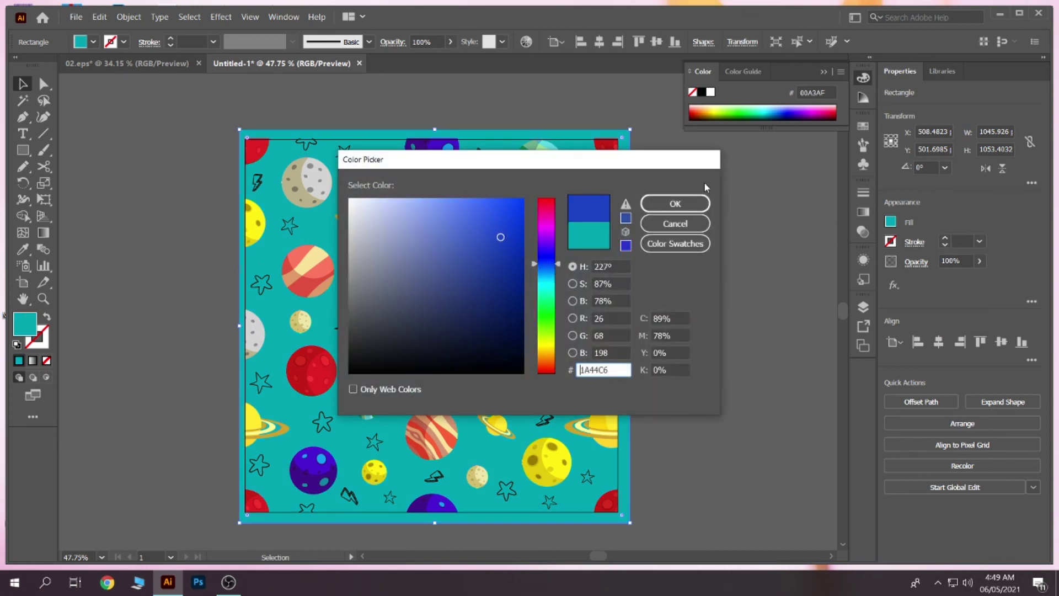
{"action": "left_click", "coordinate": [675, 203]}
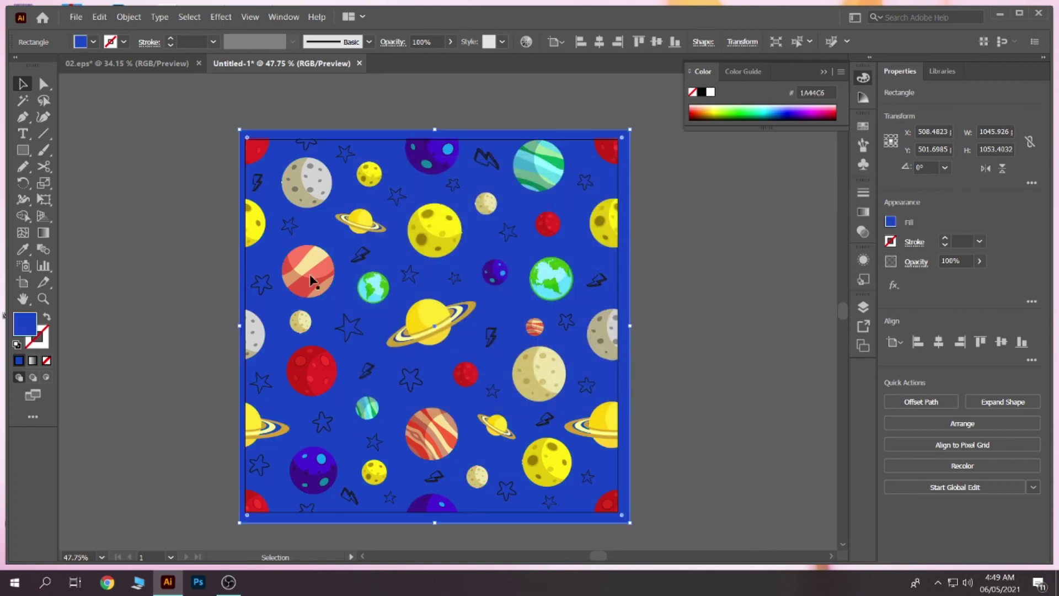
{"action": "double_click", "coordinate": [25, 326]}
{"action": "left_click_drag", "start_coordinate": [450, 207], "coordinate": [457, 201]}
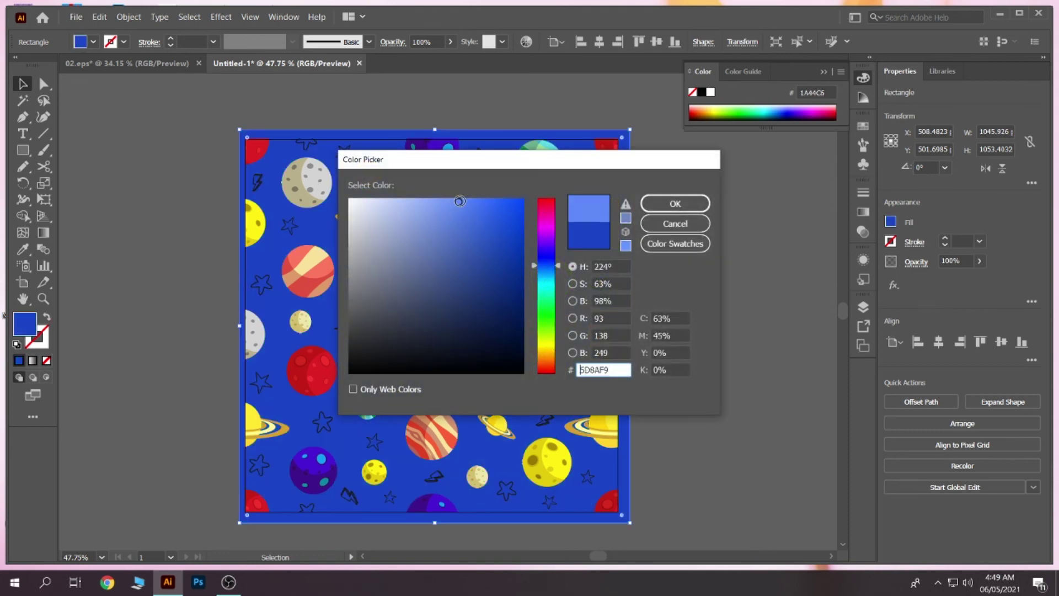
{"action": "left_click", "coordinate": [675, 203]}
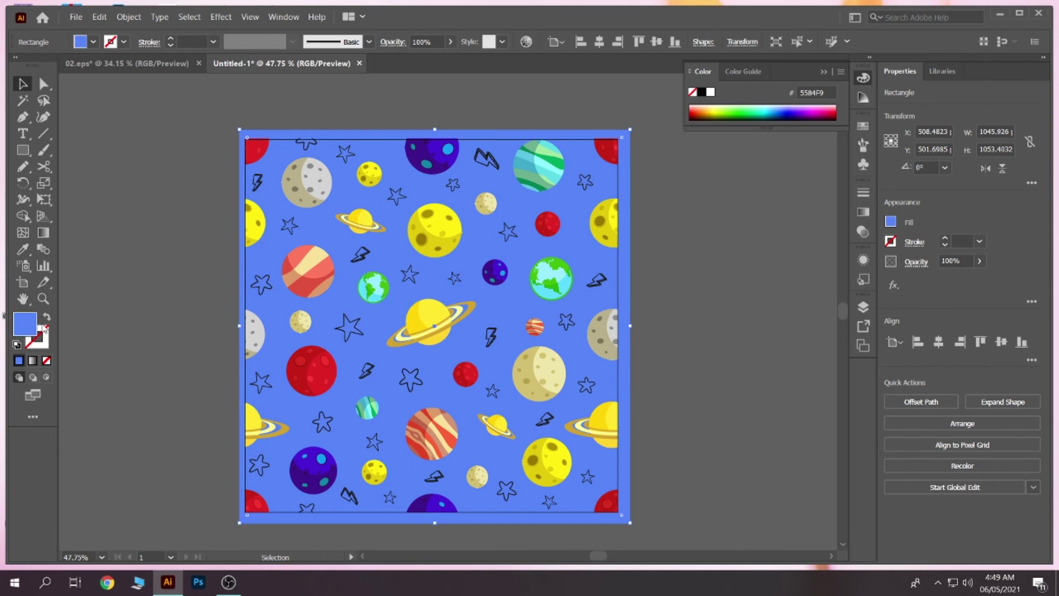
{"action": "double_click", "coordinate": [26, 326]}
{"action": "left_click", "coordinate": [520, 316]}
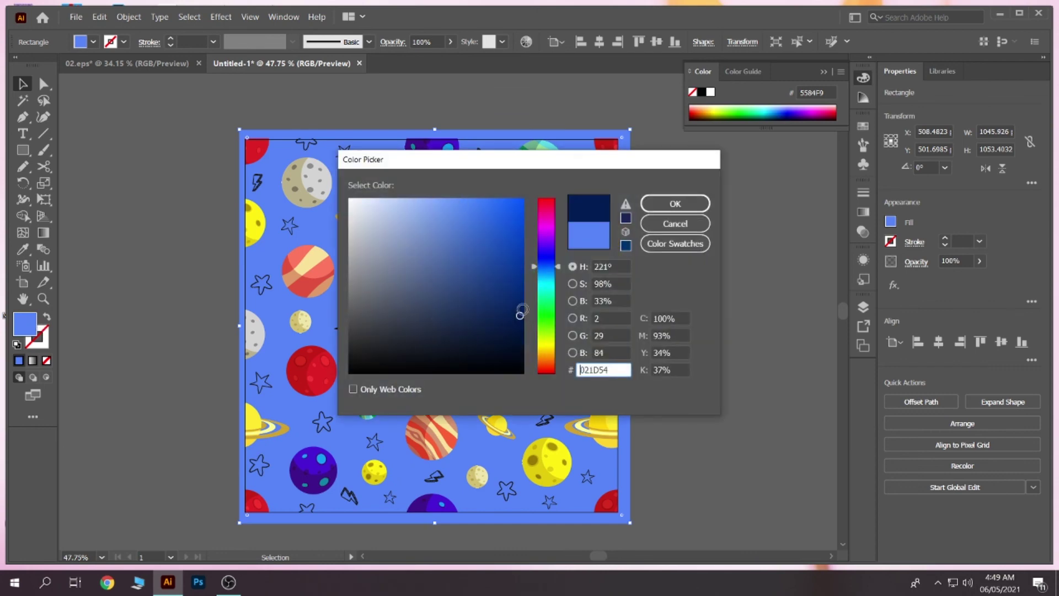
{"action": "left_click", "coordinate": [671, 205]}
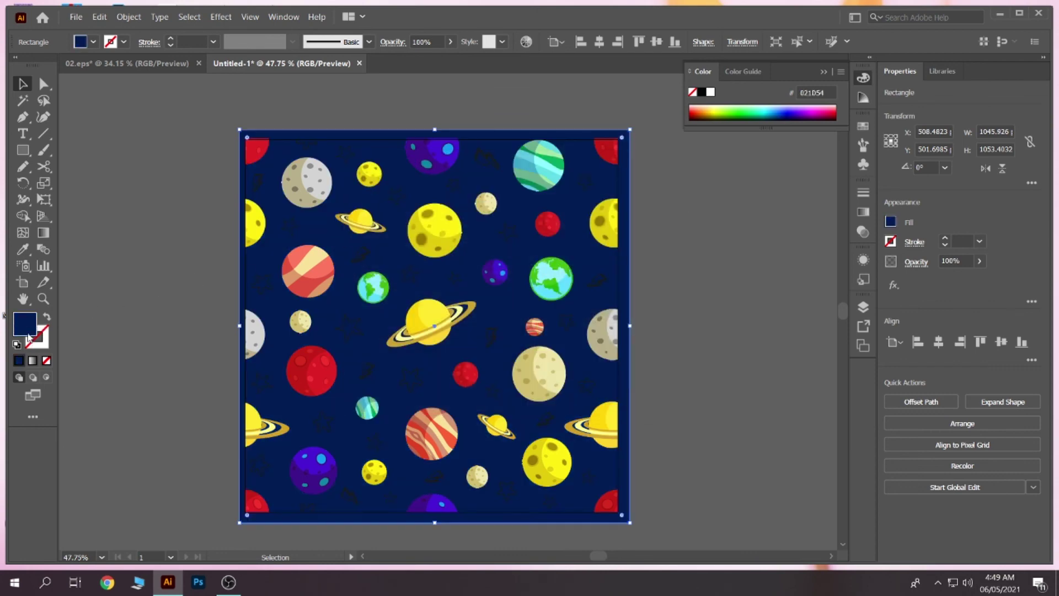
Step: Change the background fill to green 0E8971
{"action": "double_click", "coordinate": [28, 329]}
{"action": "left_click", "coordinate": [505, 309]}
{"action": "left_click", "coordinate": [546, 291]}
{"action": "left_click", "coordinate": [508, 278]}
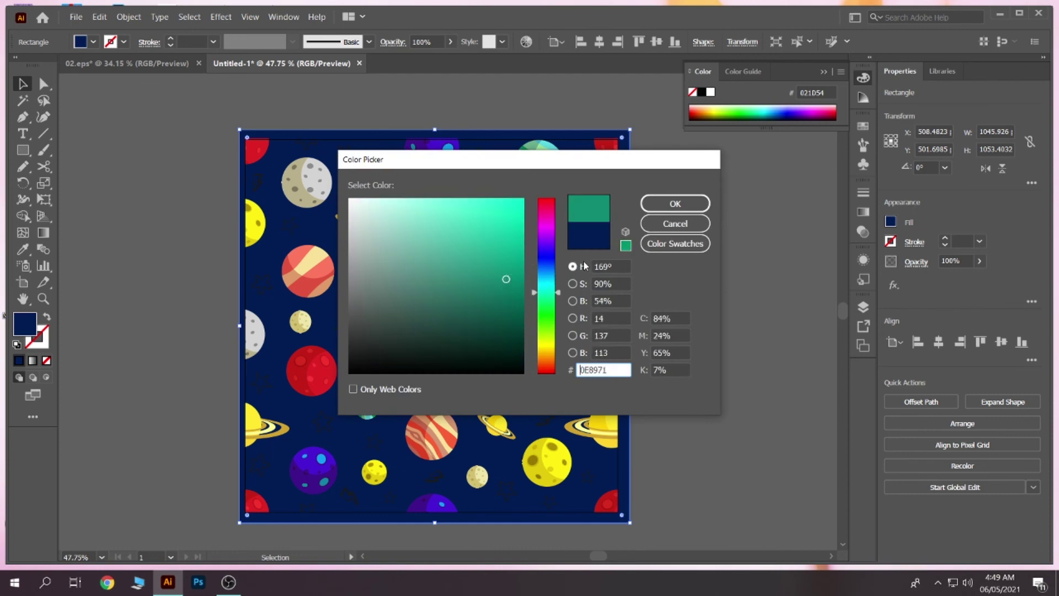
{"action": "left_click", "coordinate": [675, 204]}
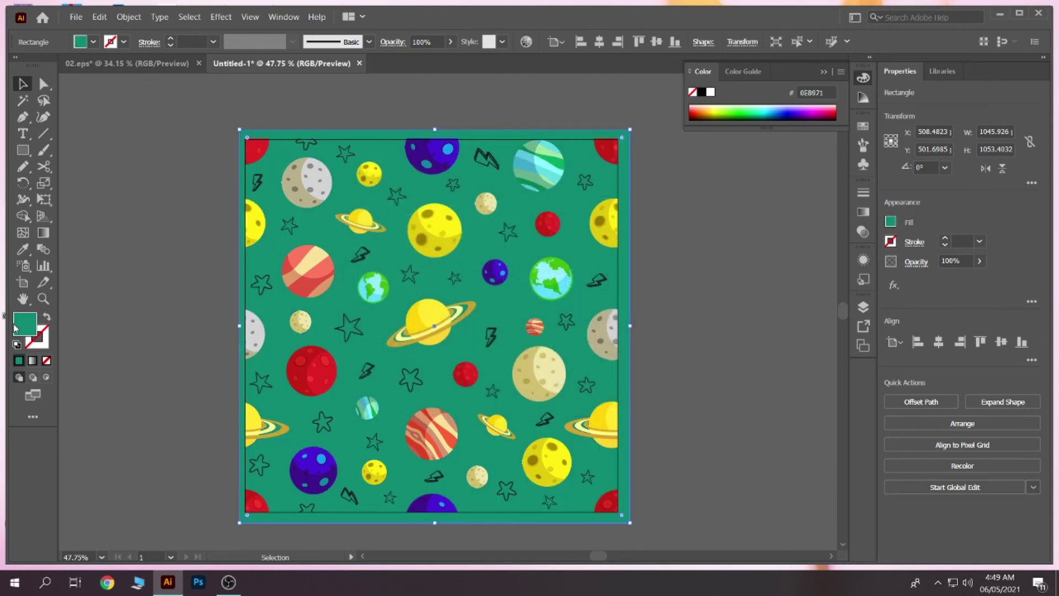
Step: Switch the background to crimson, ending on deep crimson AA0742, and deselect
{"action": "double_click", "coordinate": [26, 325]}
{"action": "left_click_drag", "start_coordinate": [544, 291], "coordinate": [553, 206]}
{"action": "left_click", "coordinate": [514, 229]}
{"action": "left_click", "coordinate": [675, 203]}
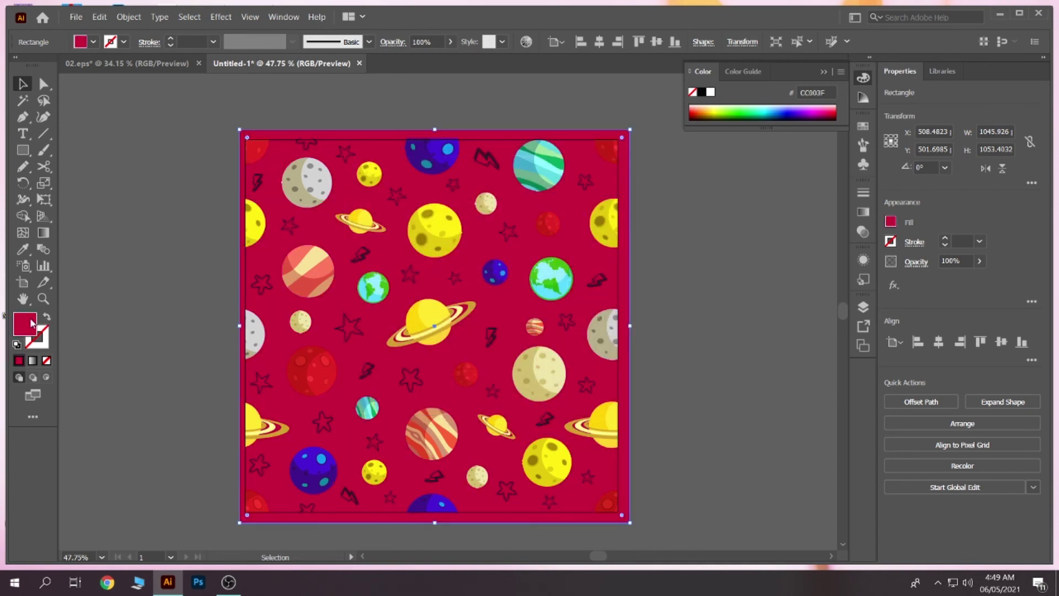
{"action": "double_click", "coordinate": [31, 324]}
{"action": "left_click", "coordinate": [511, 255]}
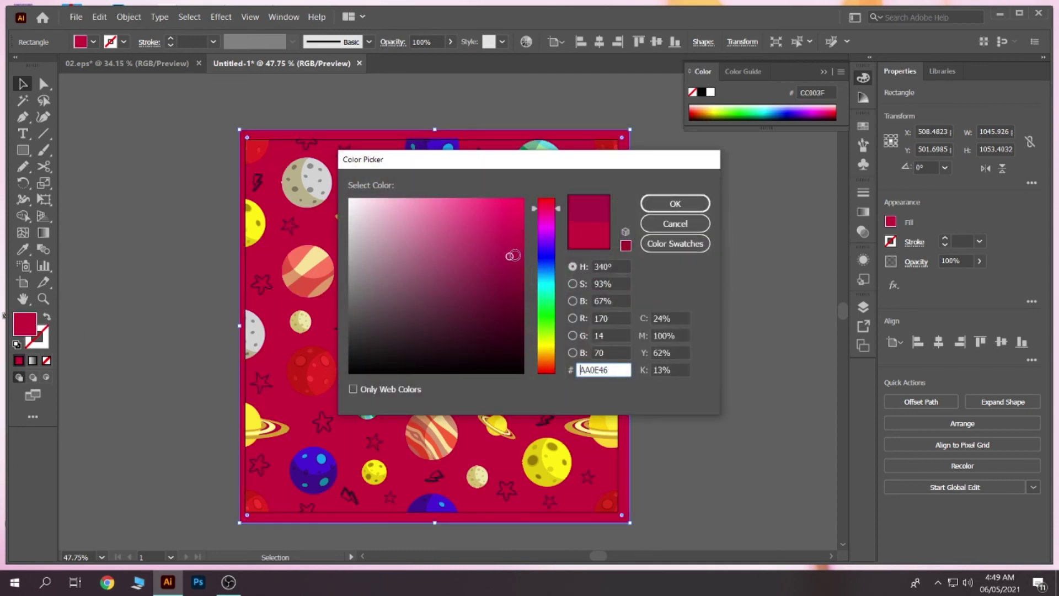
{"action": "left_click", "coordinate": [677, 204]}
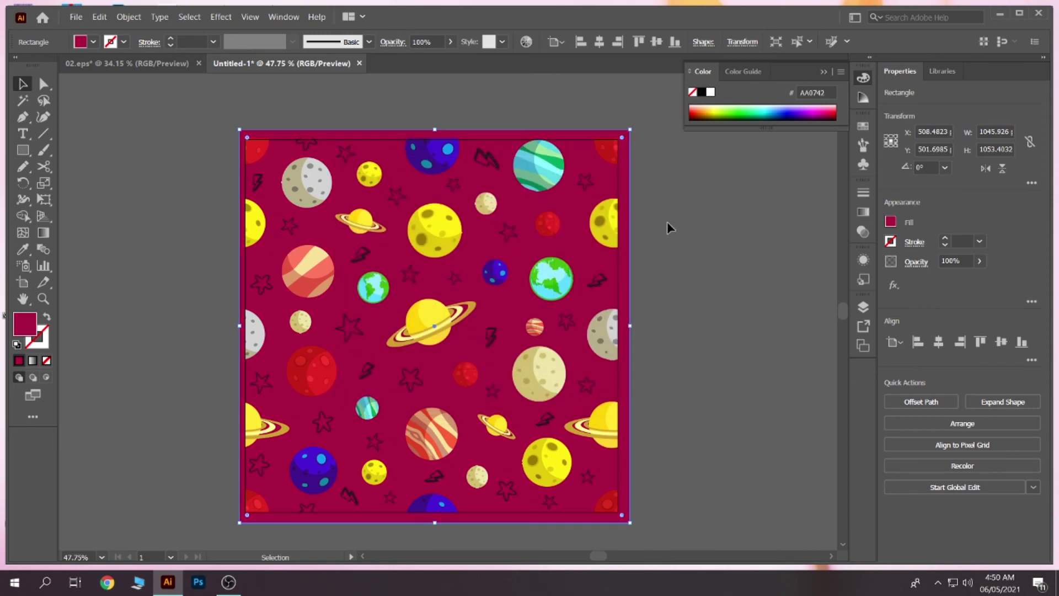
{"action": "left_click", "coordinate": [667, 221]}
Step: Eyedrop the olive #AA8E04 35%-opacity fill onto the background square
{"action": "left_click", "coordinate": [285, 237]}
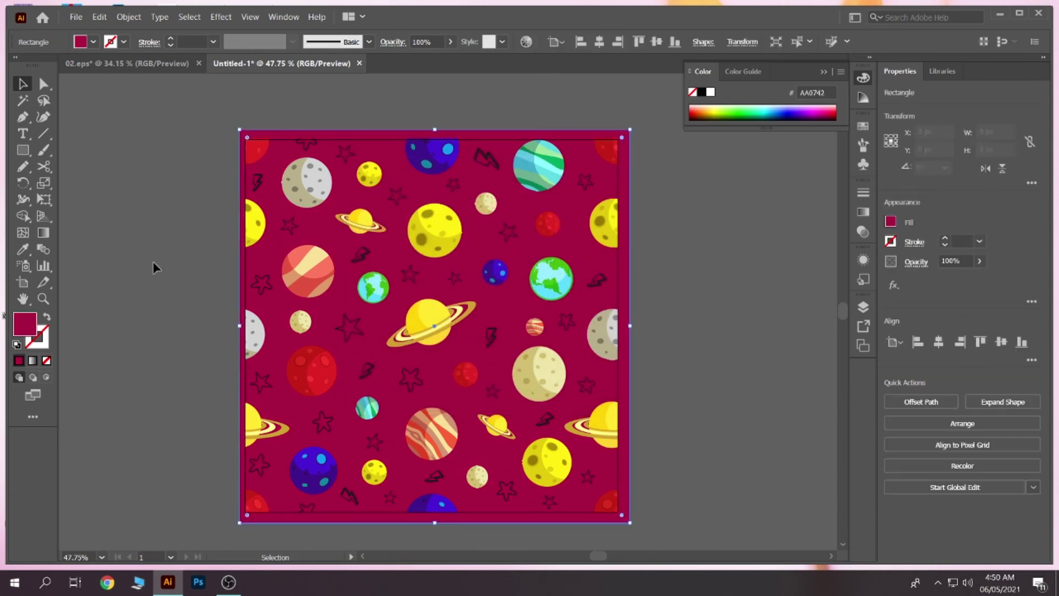
{"action": "left_click", "coordinate": [22, 255]}
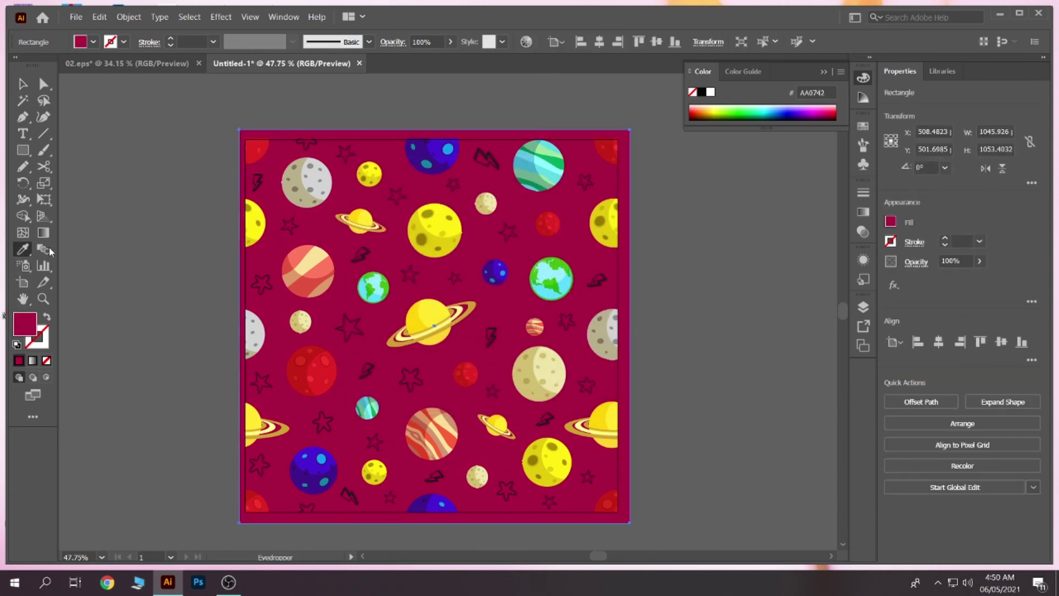
{"action": "left_click", "coordinate": [423, 238]}
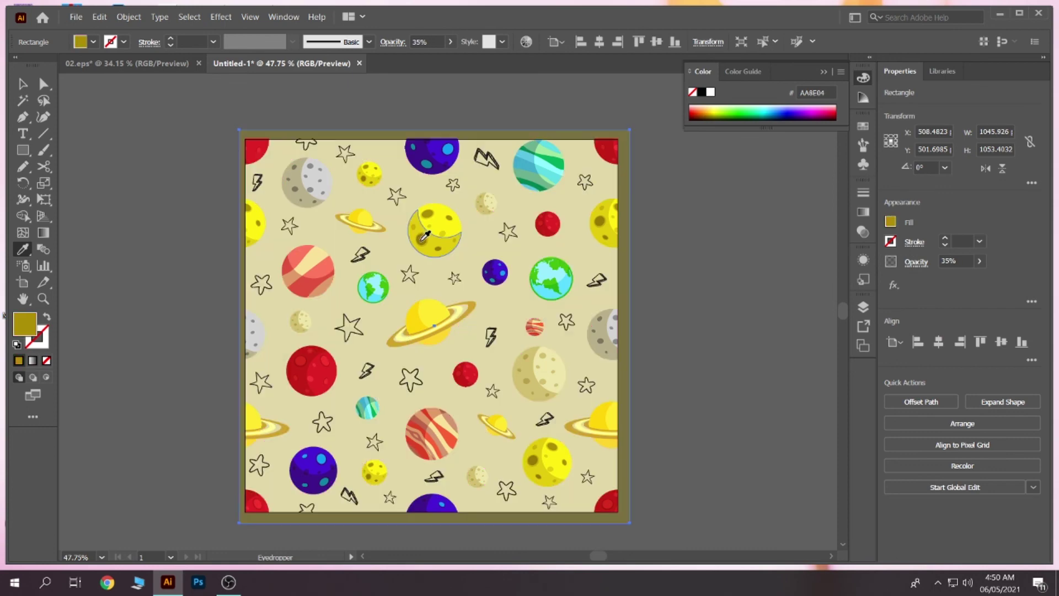
{"action": "key", "text": "v"}
Step: Deselect and zoom in on a moon, then out to check the pale beige tile
{"action": "left_click", "coordinate": [207, 247]}
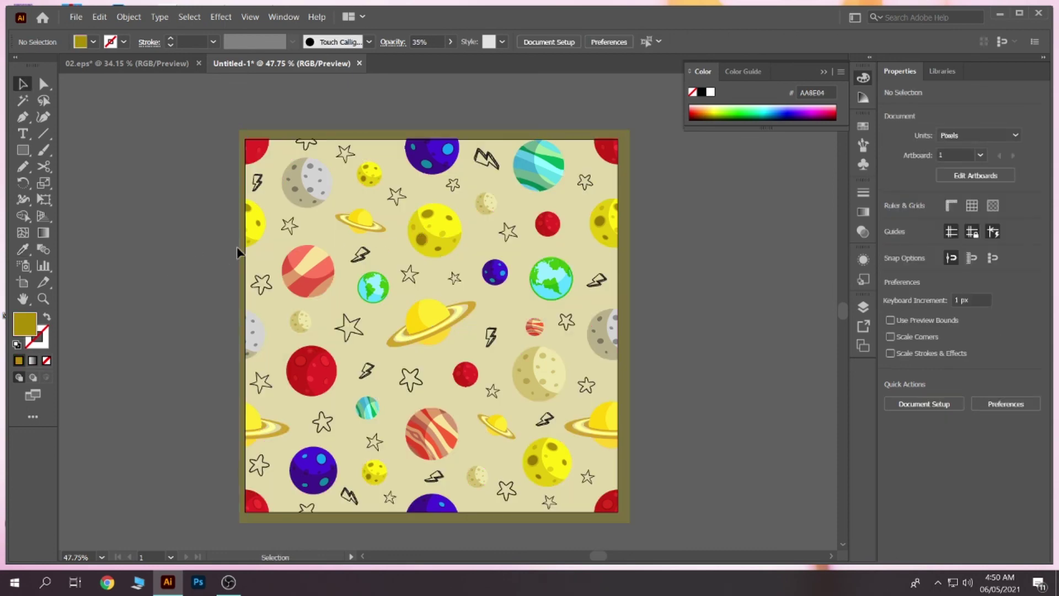
{"action": "key", "text": "z"}
{"action": "left_click_drag", "start_coordinate": [357, 232], "coordinate": [514, 277]}
{"action": "left_click", "coordinate": [492, 288], "text": "alt"}
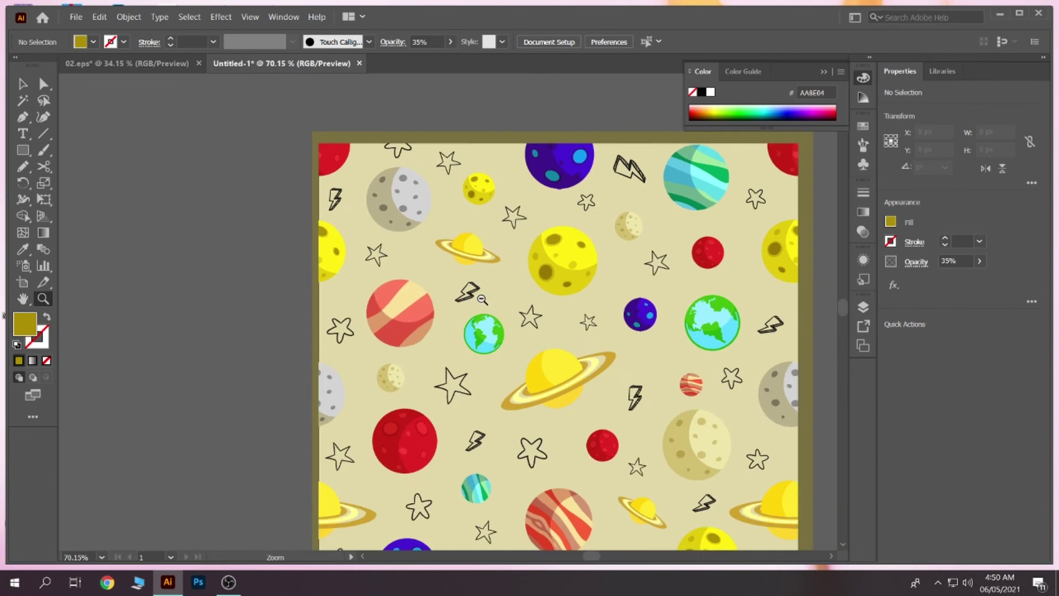
{"action": "left_click", "coordinate": [545, 316], "text": "alt"}
{"action": "key", "text": "v"}
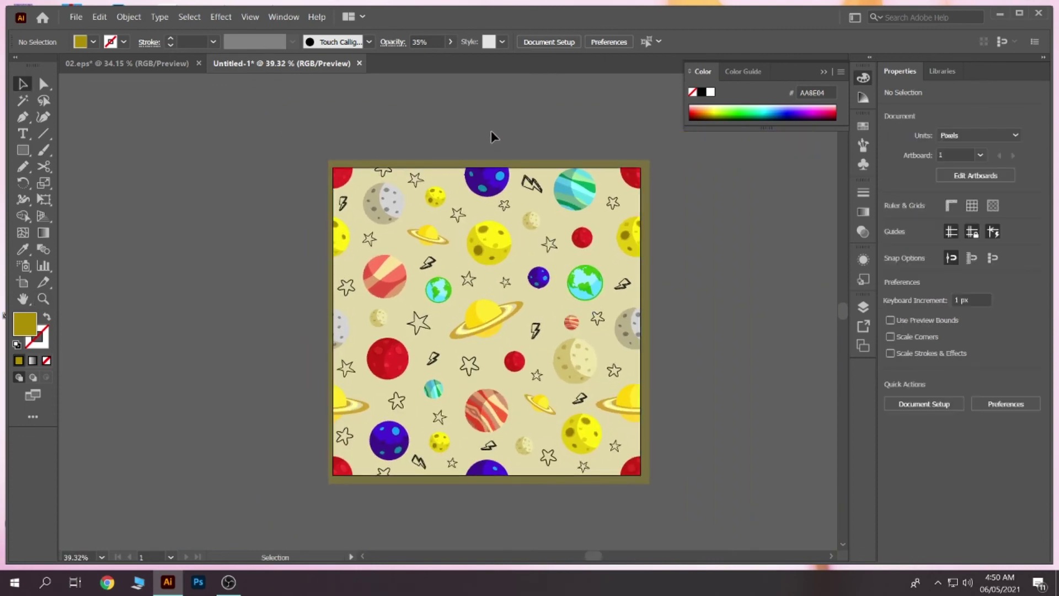
{"action": "left_click_drag", "start_coordinate": [526, 160], "coordinate": [550, 189]}
{"action": "left_click_drag", "start_coordinate": [645, 175], "coordinate": [659, 177]}
{"action": "left_click", "coordinate": [722, 226]}
{"action": "key", "text": "z"}
{"action": "left_click_drag", "start_coordinate": [723, 226], "coordinate": [690, 264]}
{"action": "left_click_drag", "start_coordinate": [563, 271], "coordinate": [662, 273]}
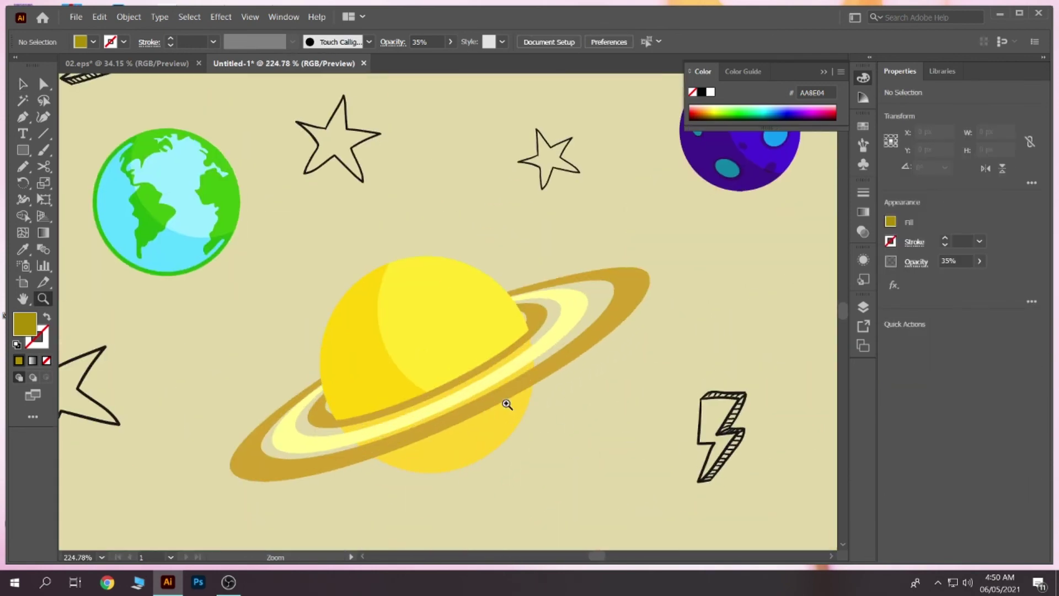
{"action": "mouse_move", "coordinate": [511, 394]}
{"action": "left_mouse_down"}
{"action": "mouse_move", "coordinate": [633, 432]}
{"action": "mouse_move", "coordinate": [432, 343]}
{"action": "mouse_move", "coordinate": [656, 263]}
{"action": "left_mouse_up"}
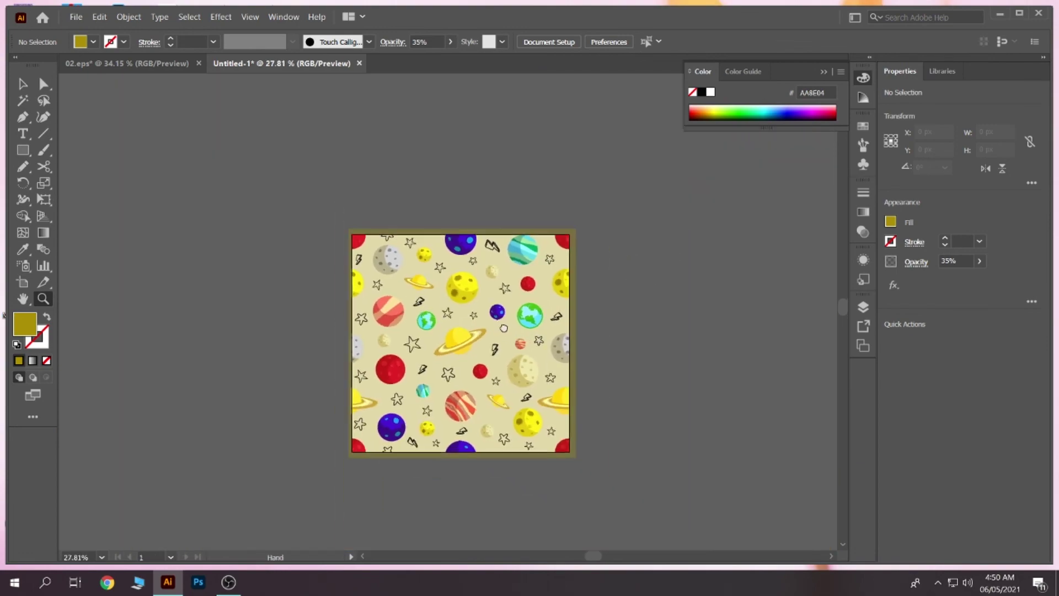
{"action": "key", "text": "v"}
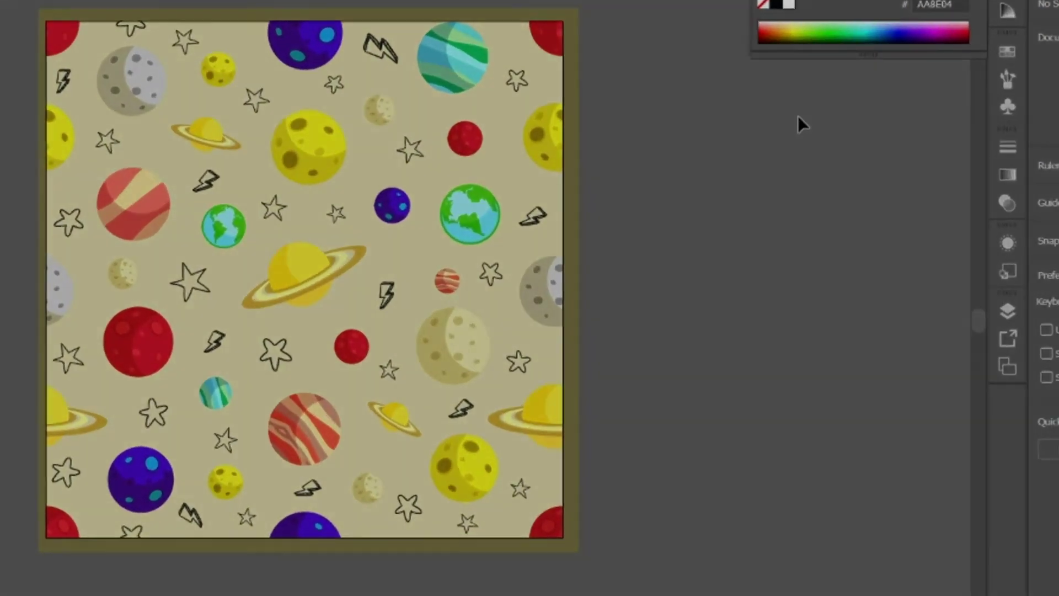